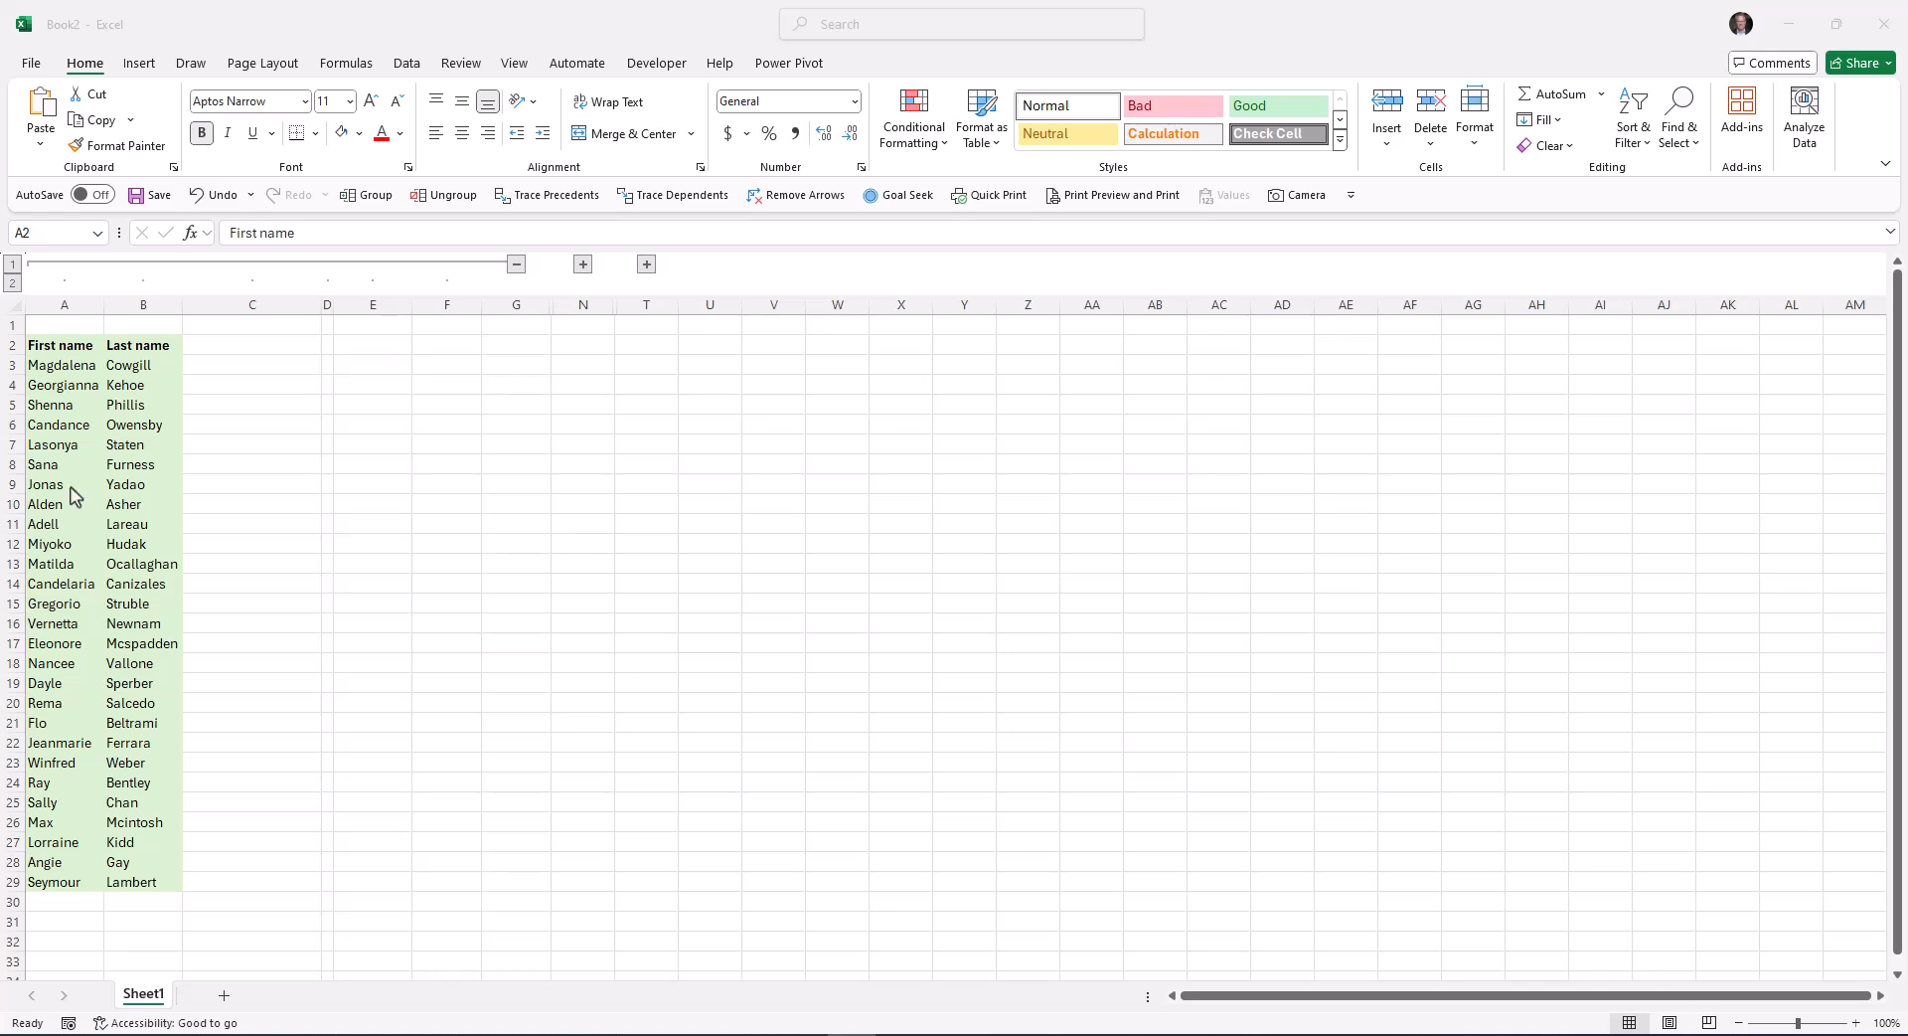
Step: Combine first and last names in C3 with =CONCATENATE(A3," ",B3) and fill the formula down to C29
{"action": "left_click", "coordinate": [262, 364]}
{"action": "left_click", "coordinate": [246, 364]}
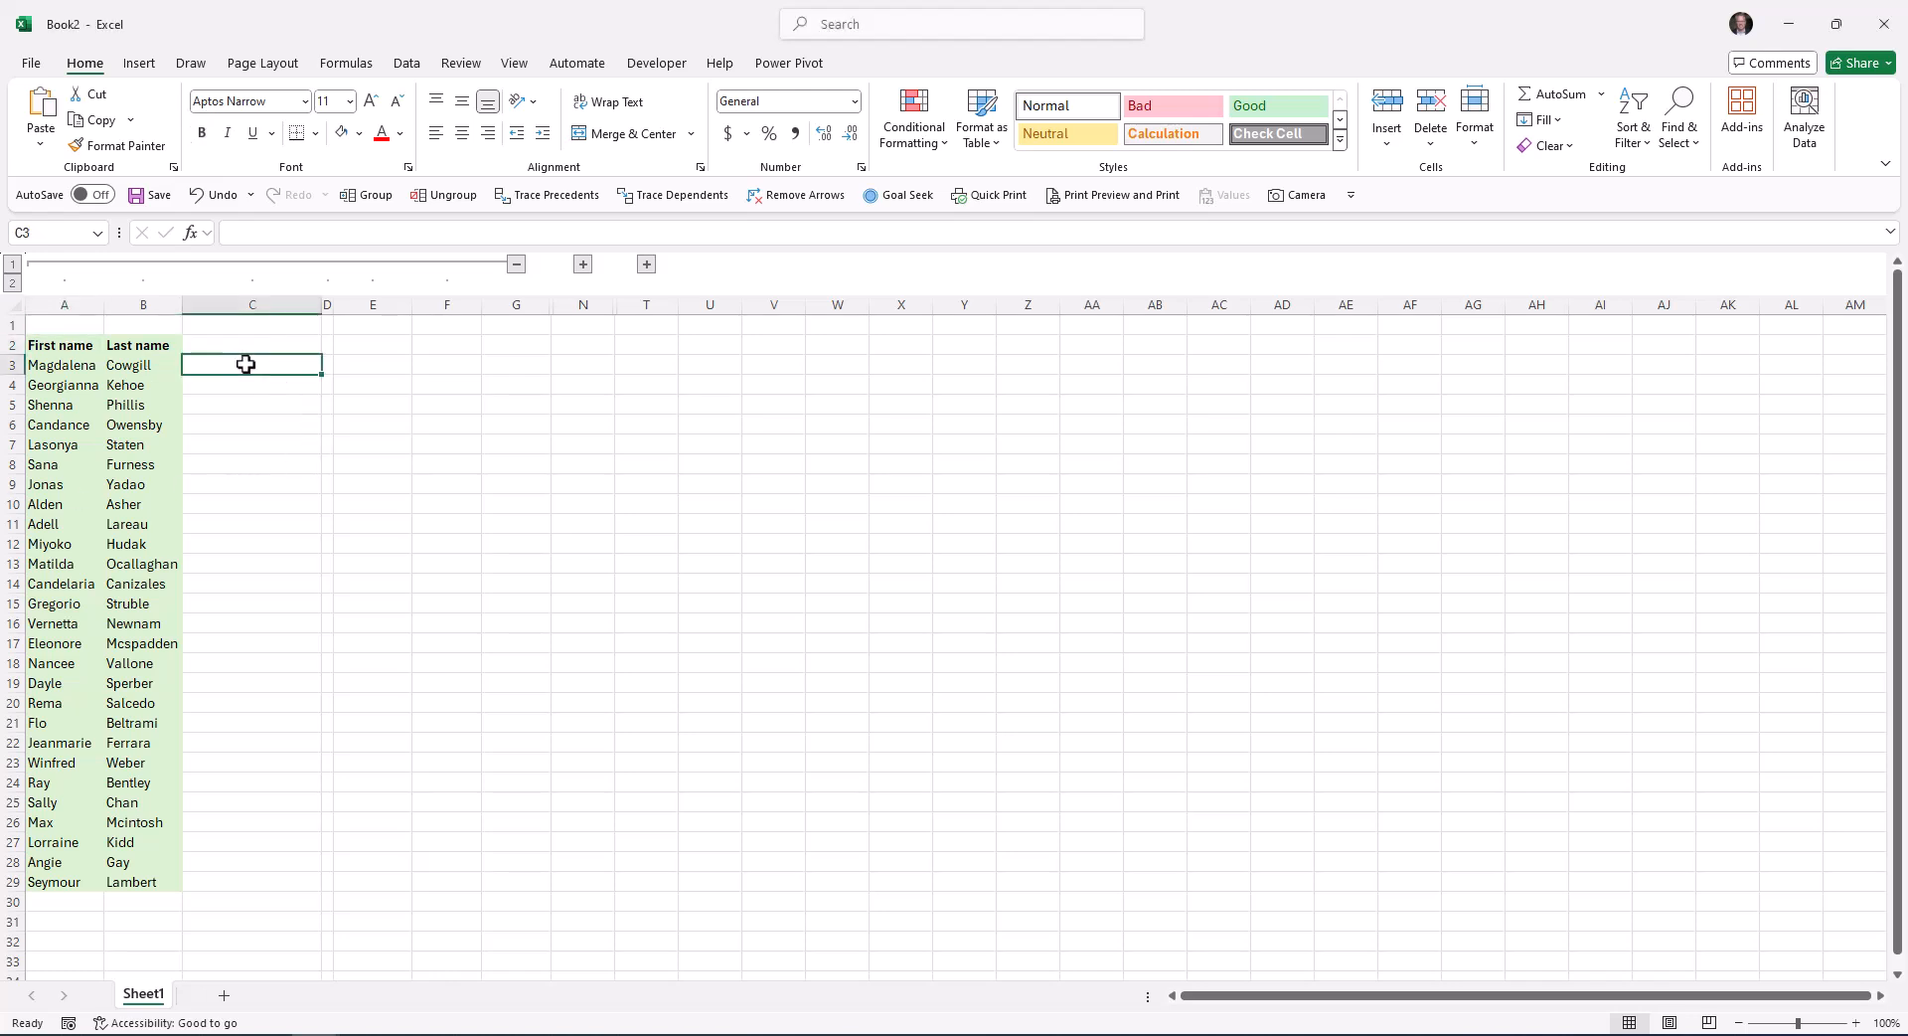
{"action": "type", "text": "="}
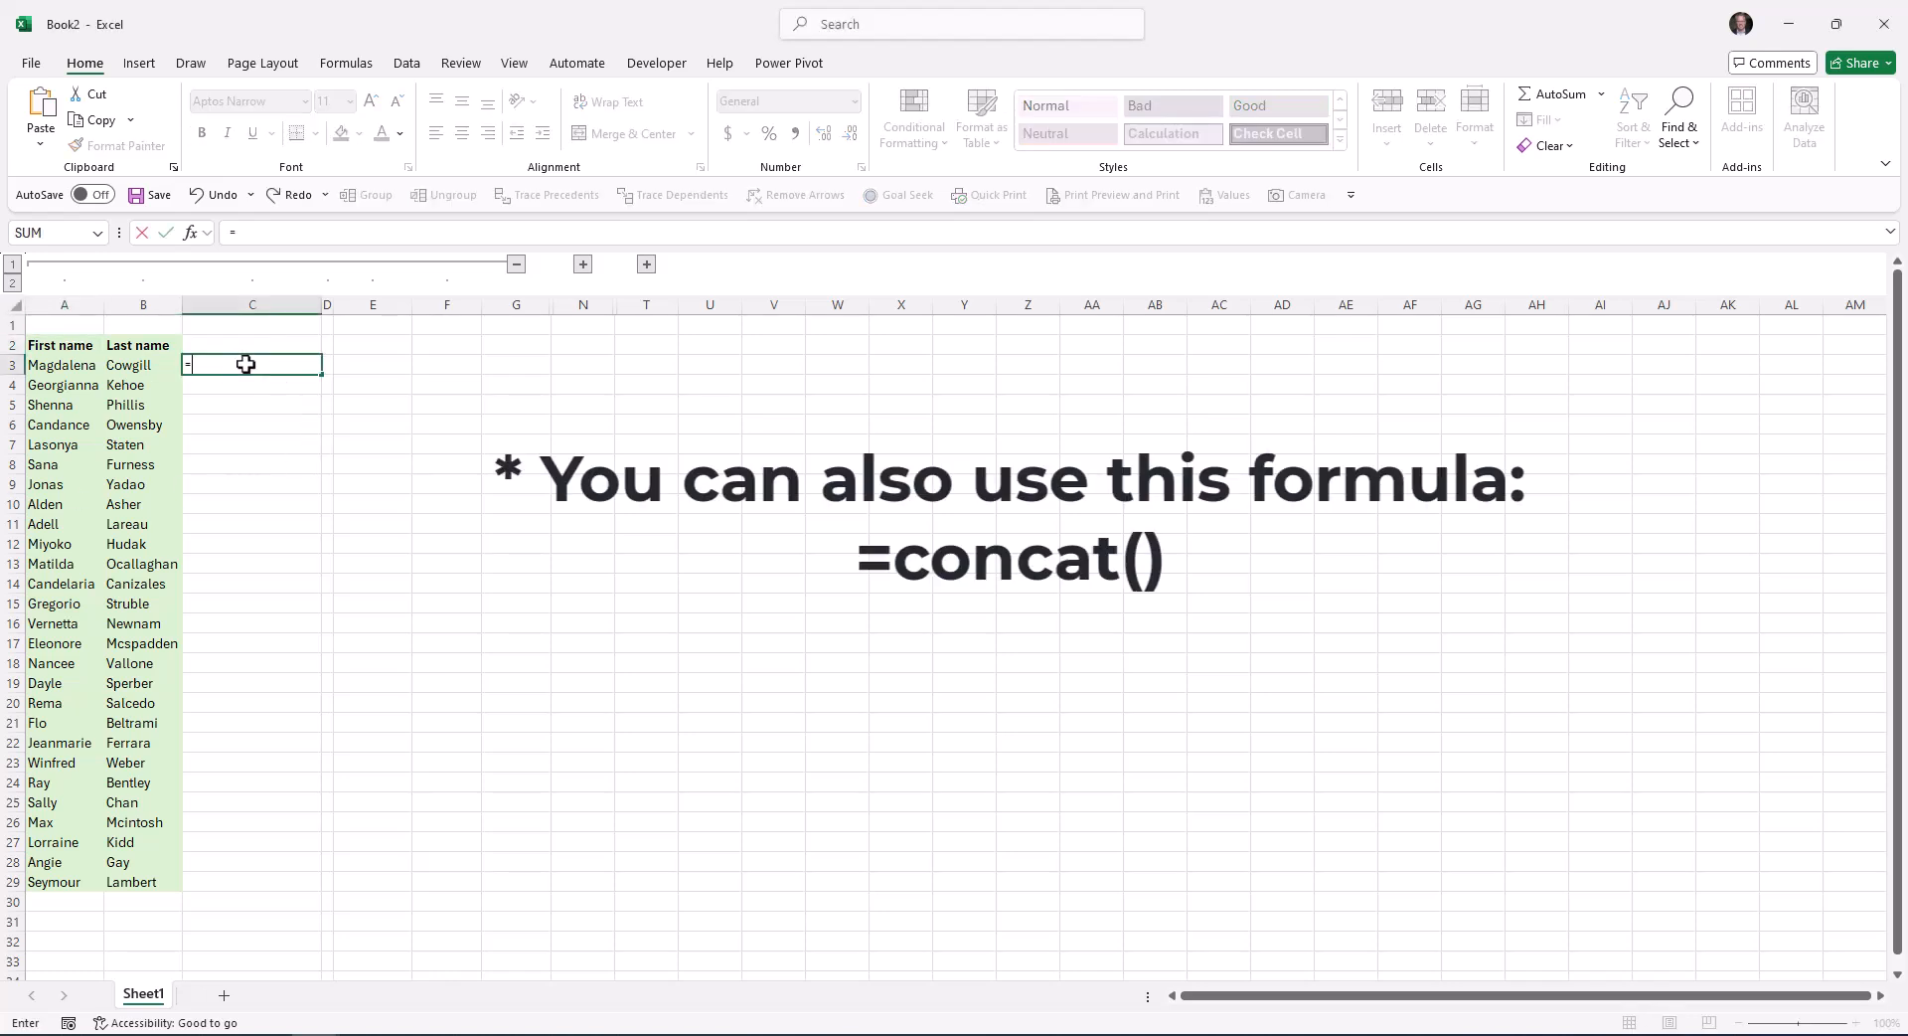
{"action": "type", "text": "concatenate"}
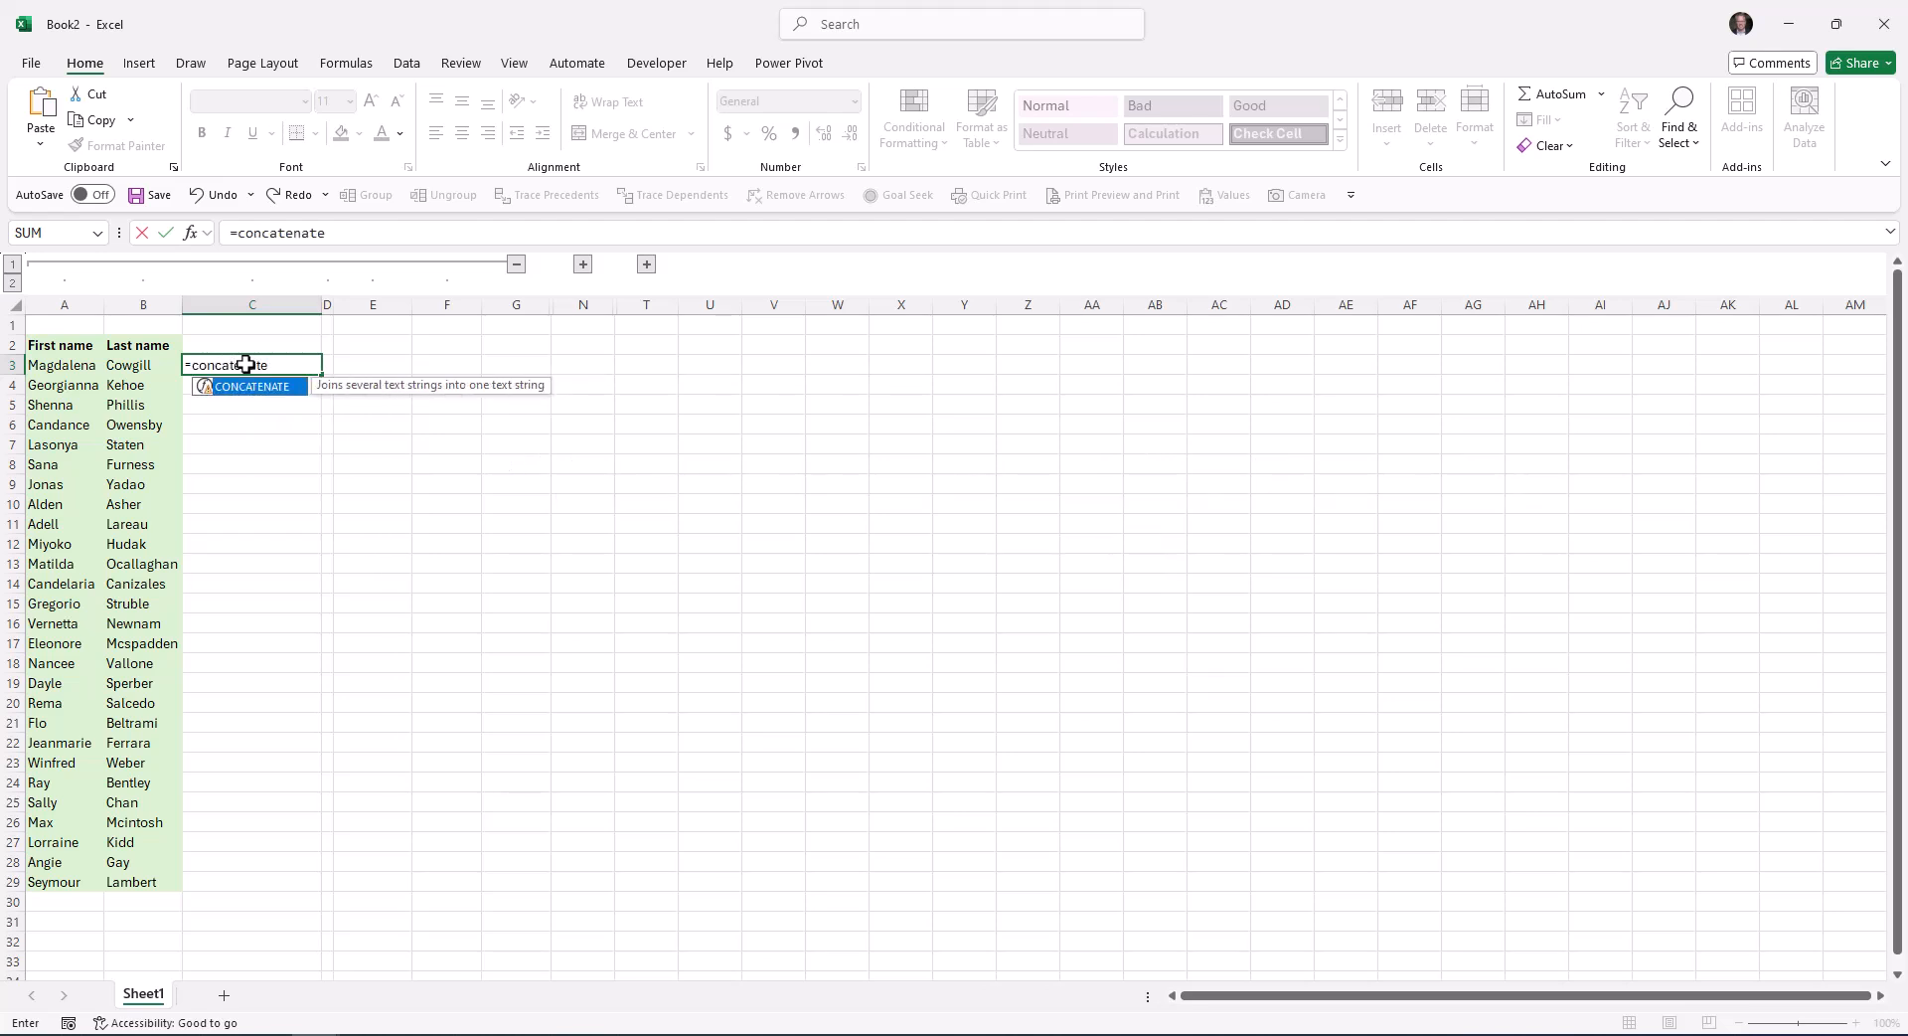
{"action": "type", "text": "("}
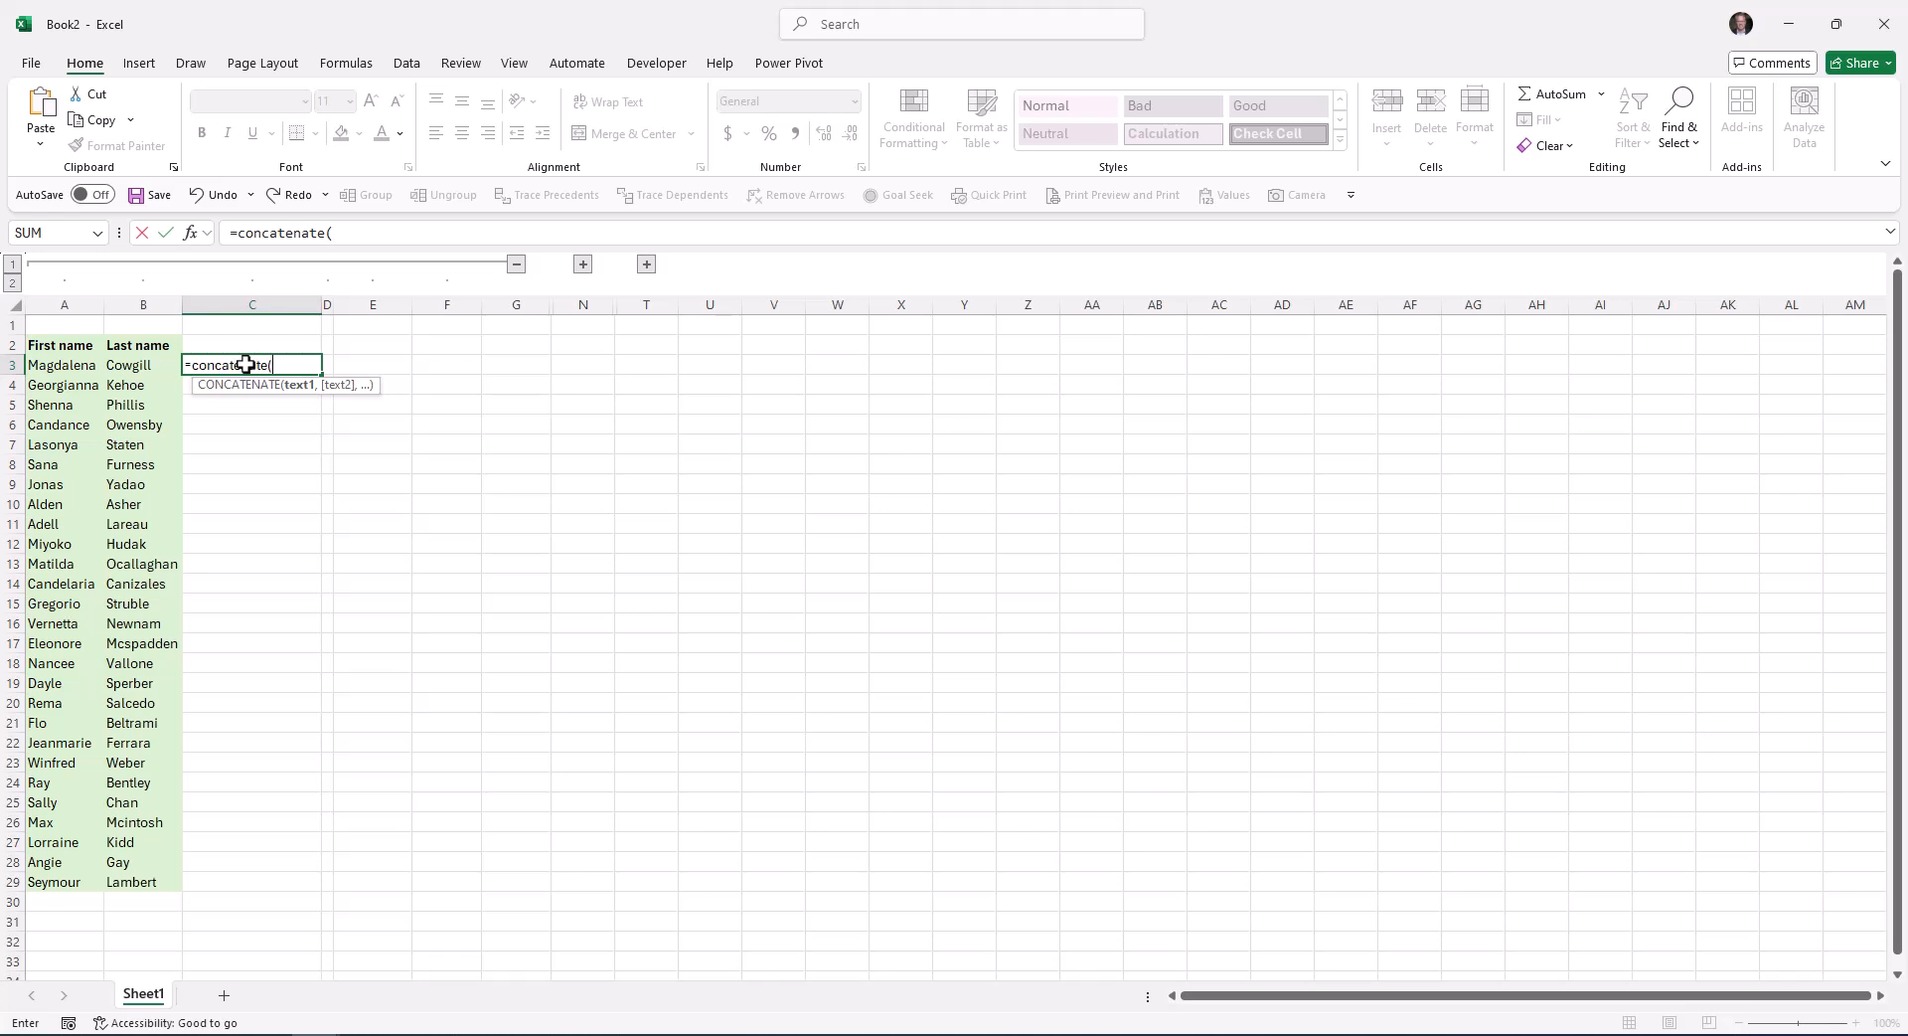
{"action": "left_click", "coordinate": [42, 365]}
{"action": "type", "text": ","}
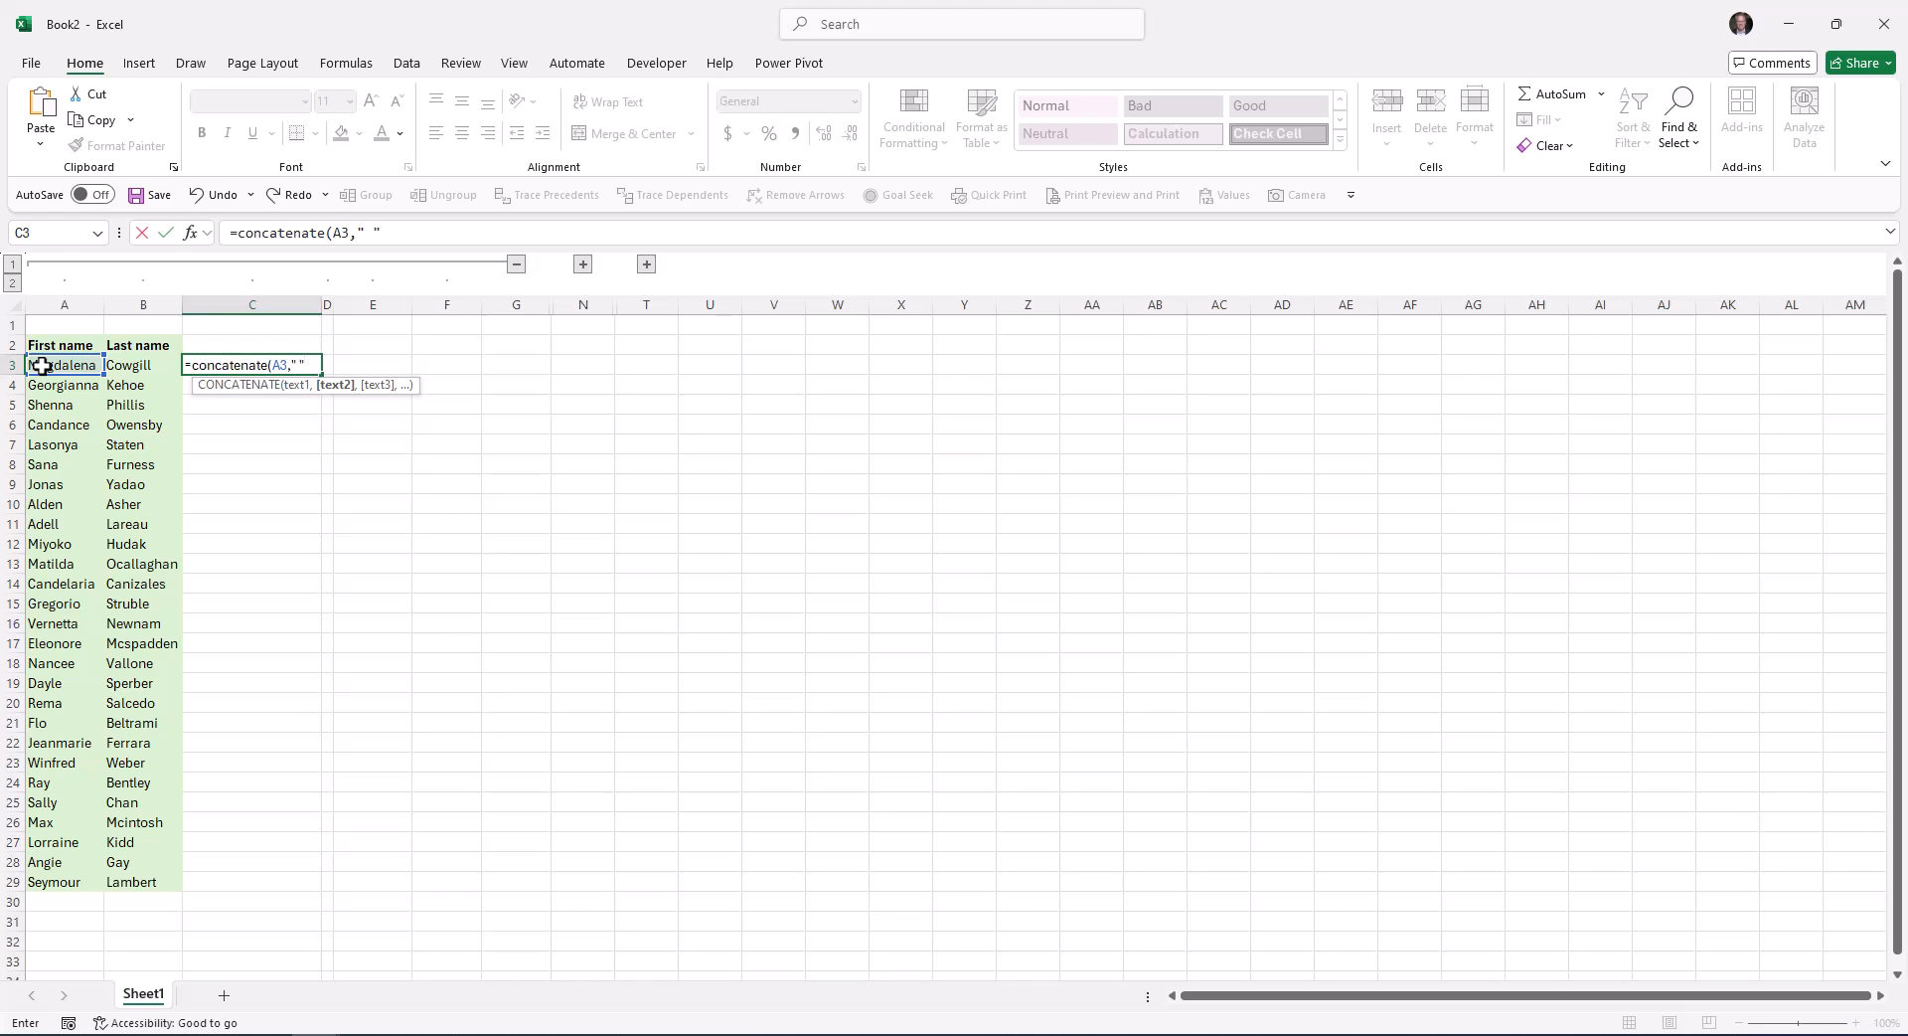
{"action": "type", "text": ","}
{"action": "left_click", "coordinate": [136, 366]}
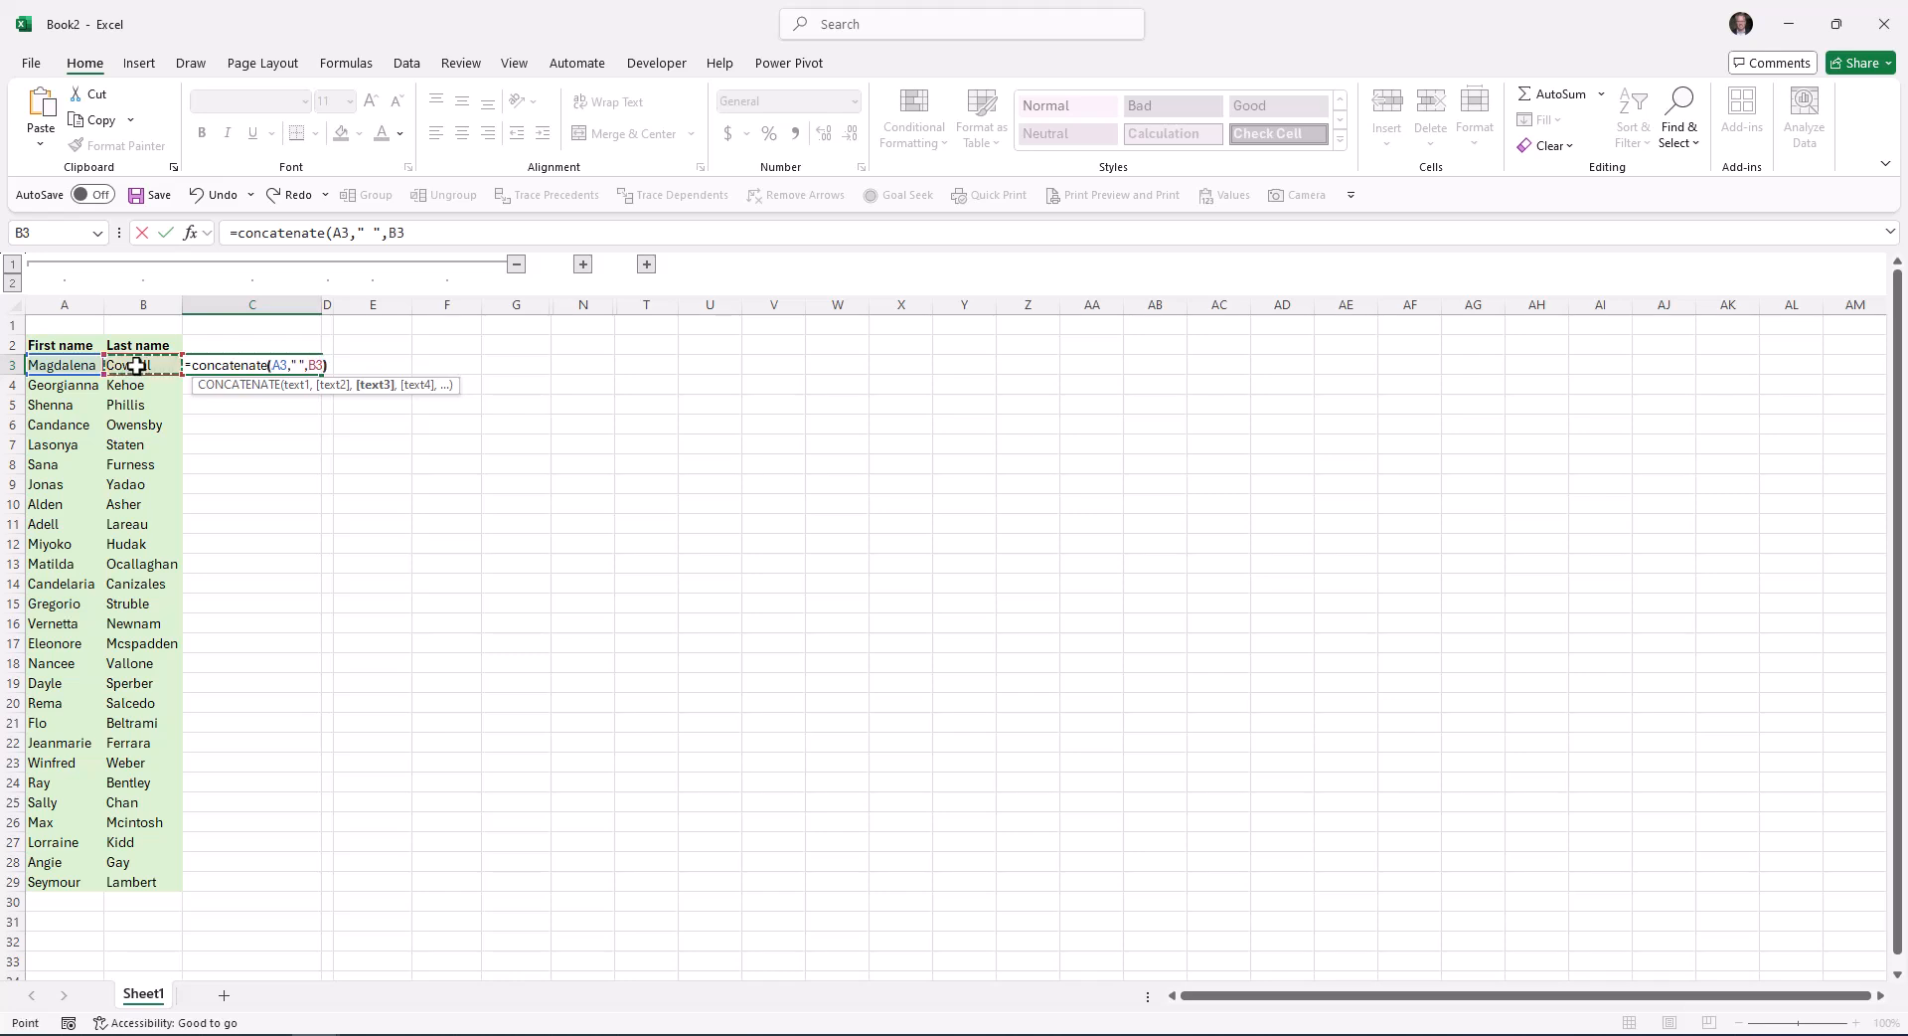
{"action": "type", "text": ")"}
{"action": "key", "text": "Return"}
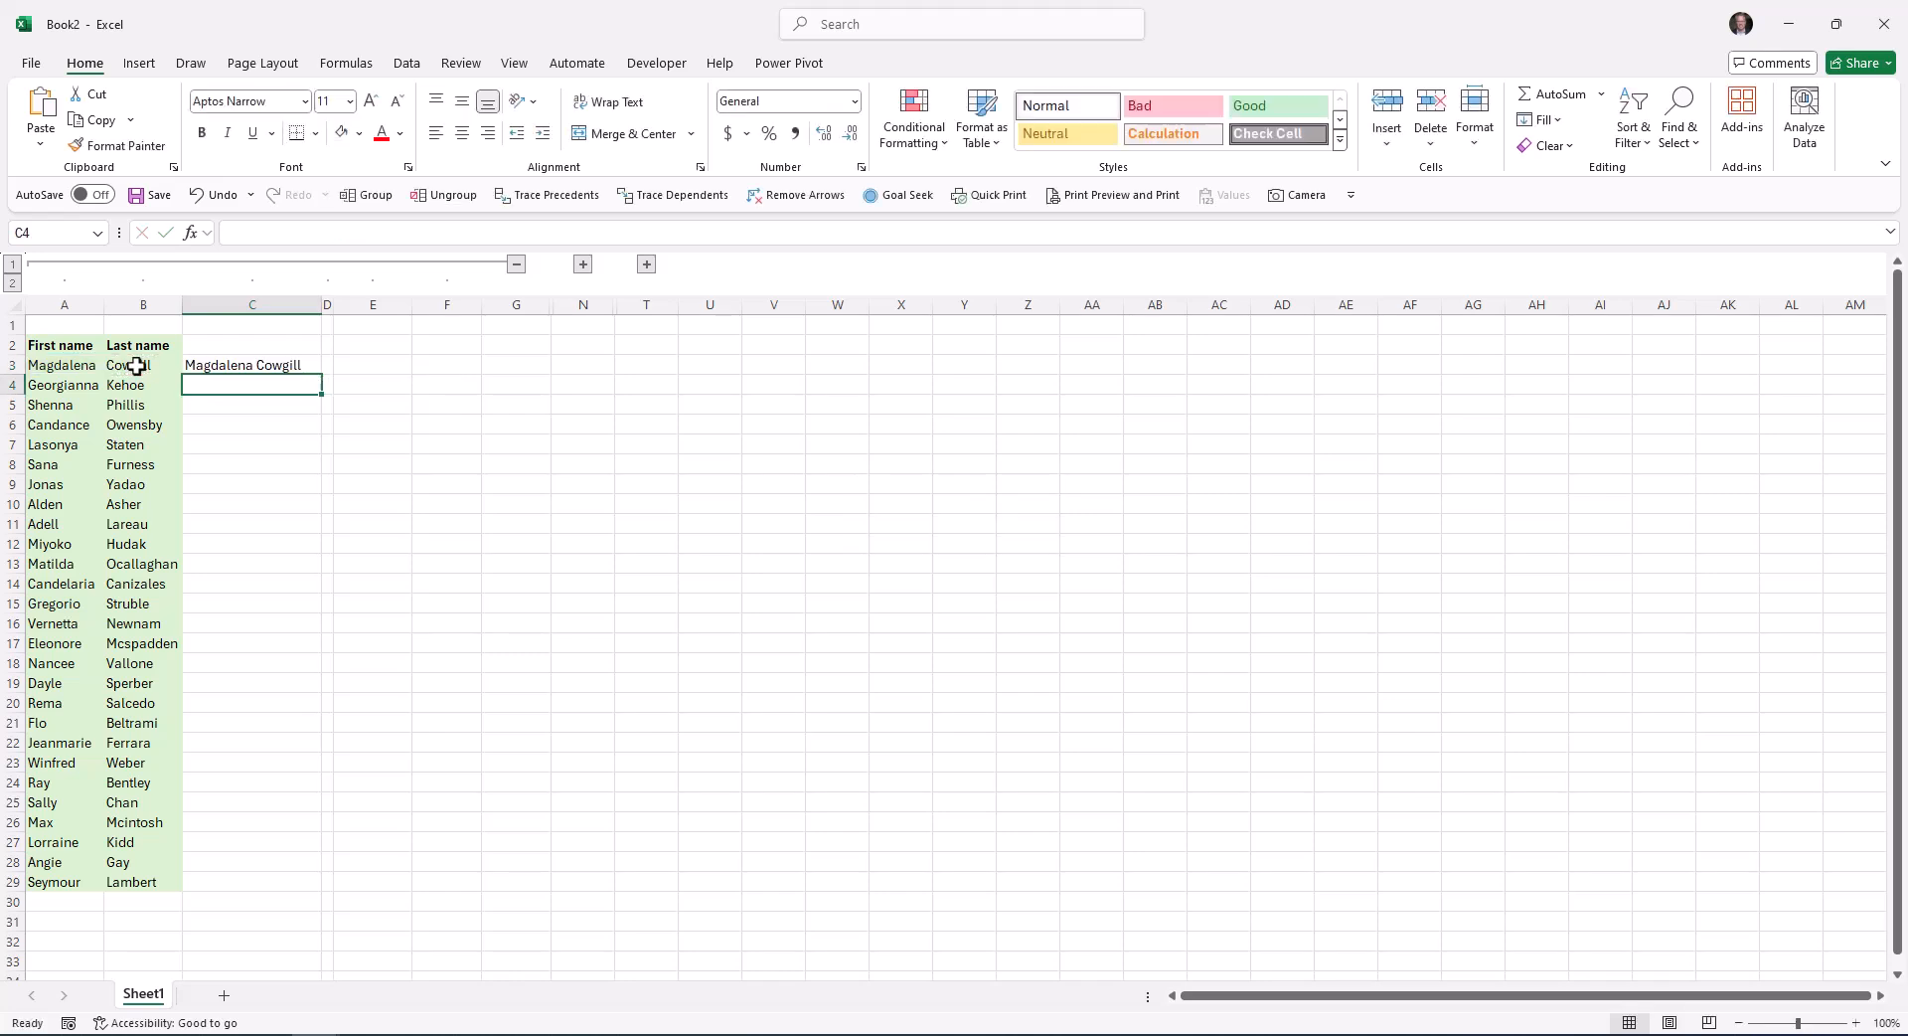
{"action": "left_click", "coordinate": [288, 364]}
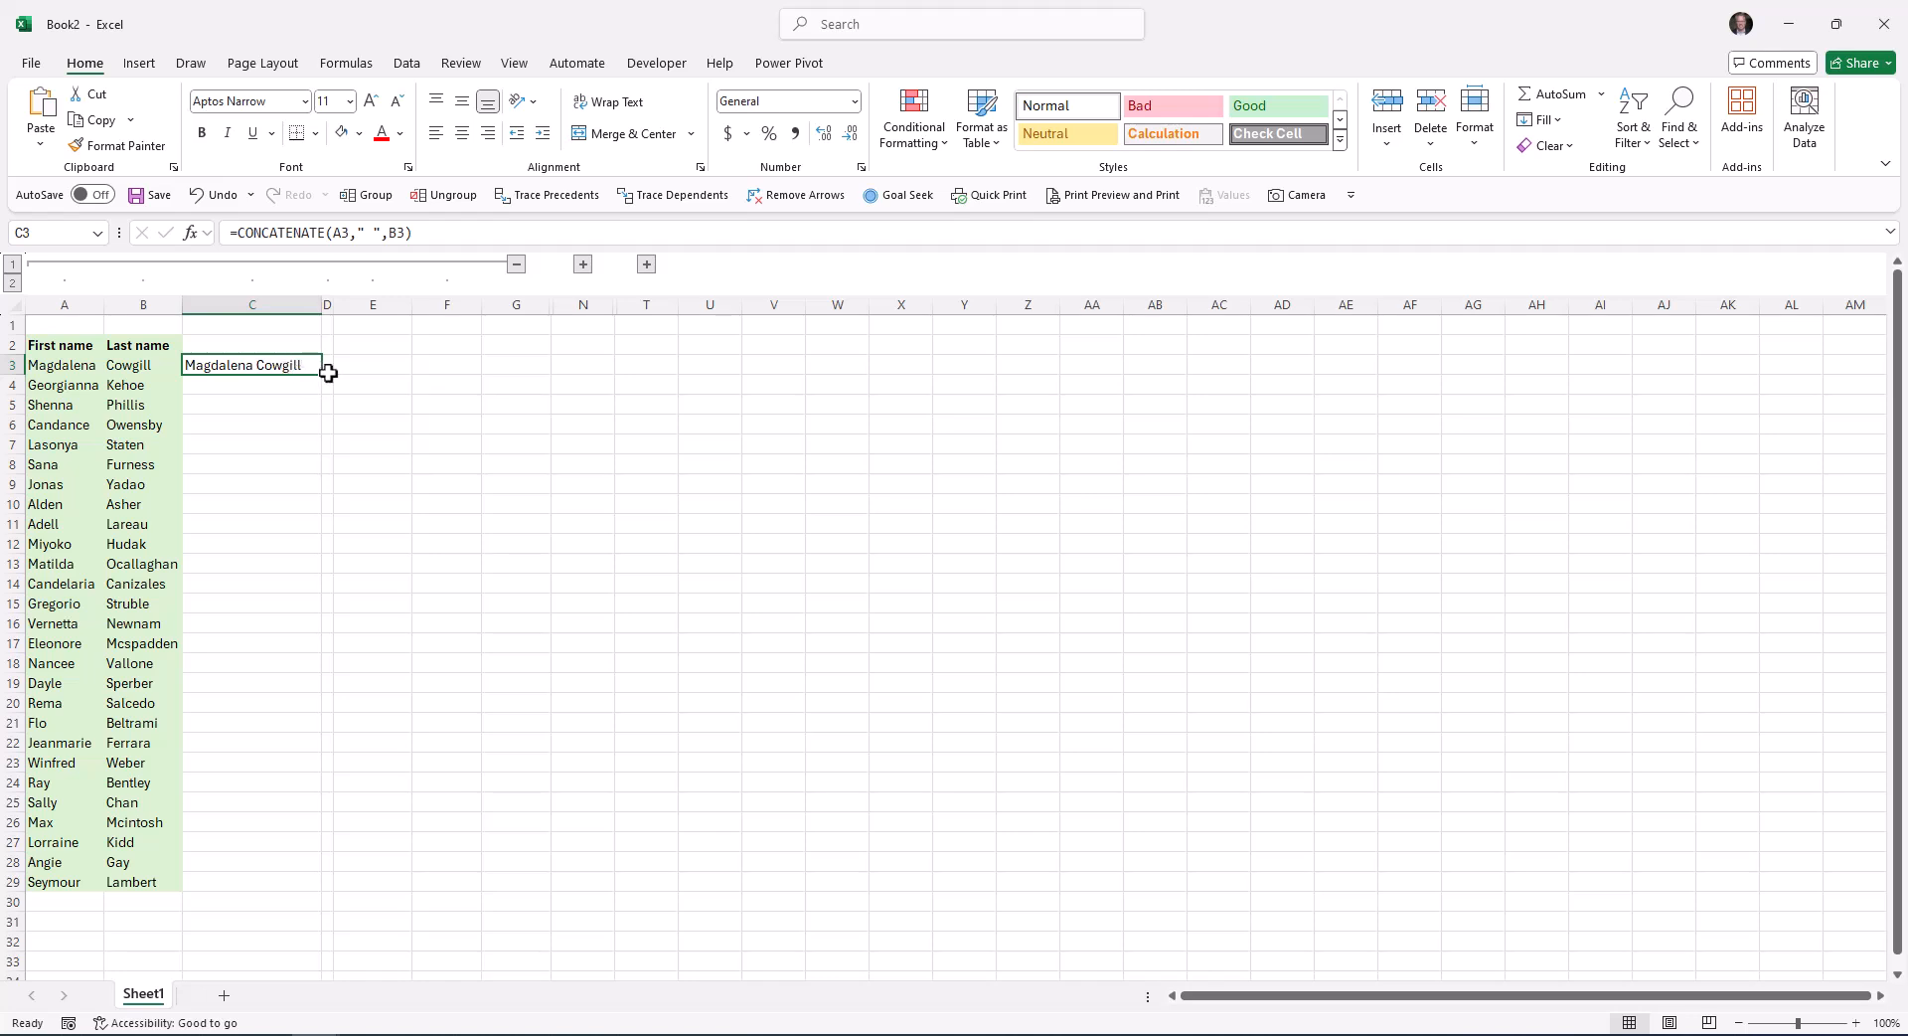
{"action": "double_click", "coordinate": [325, 375]}
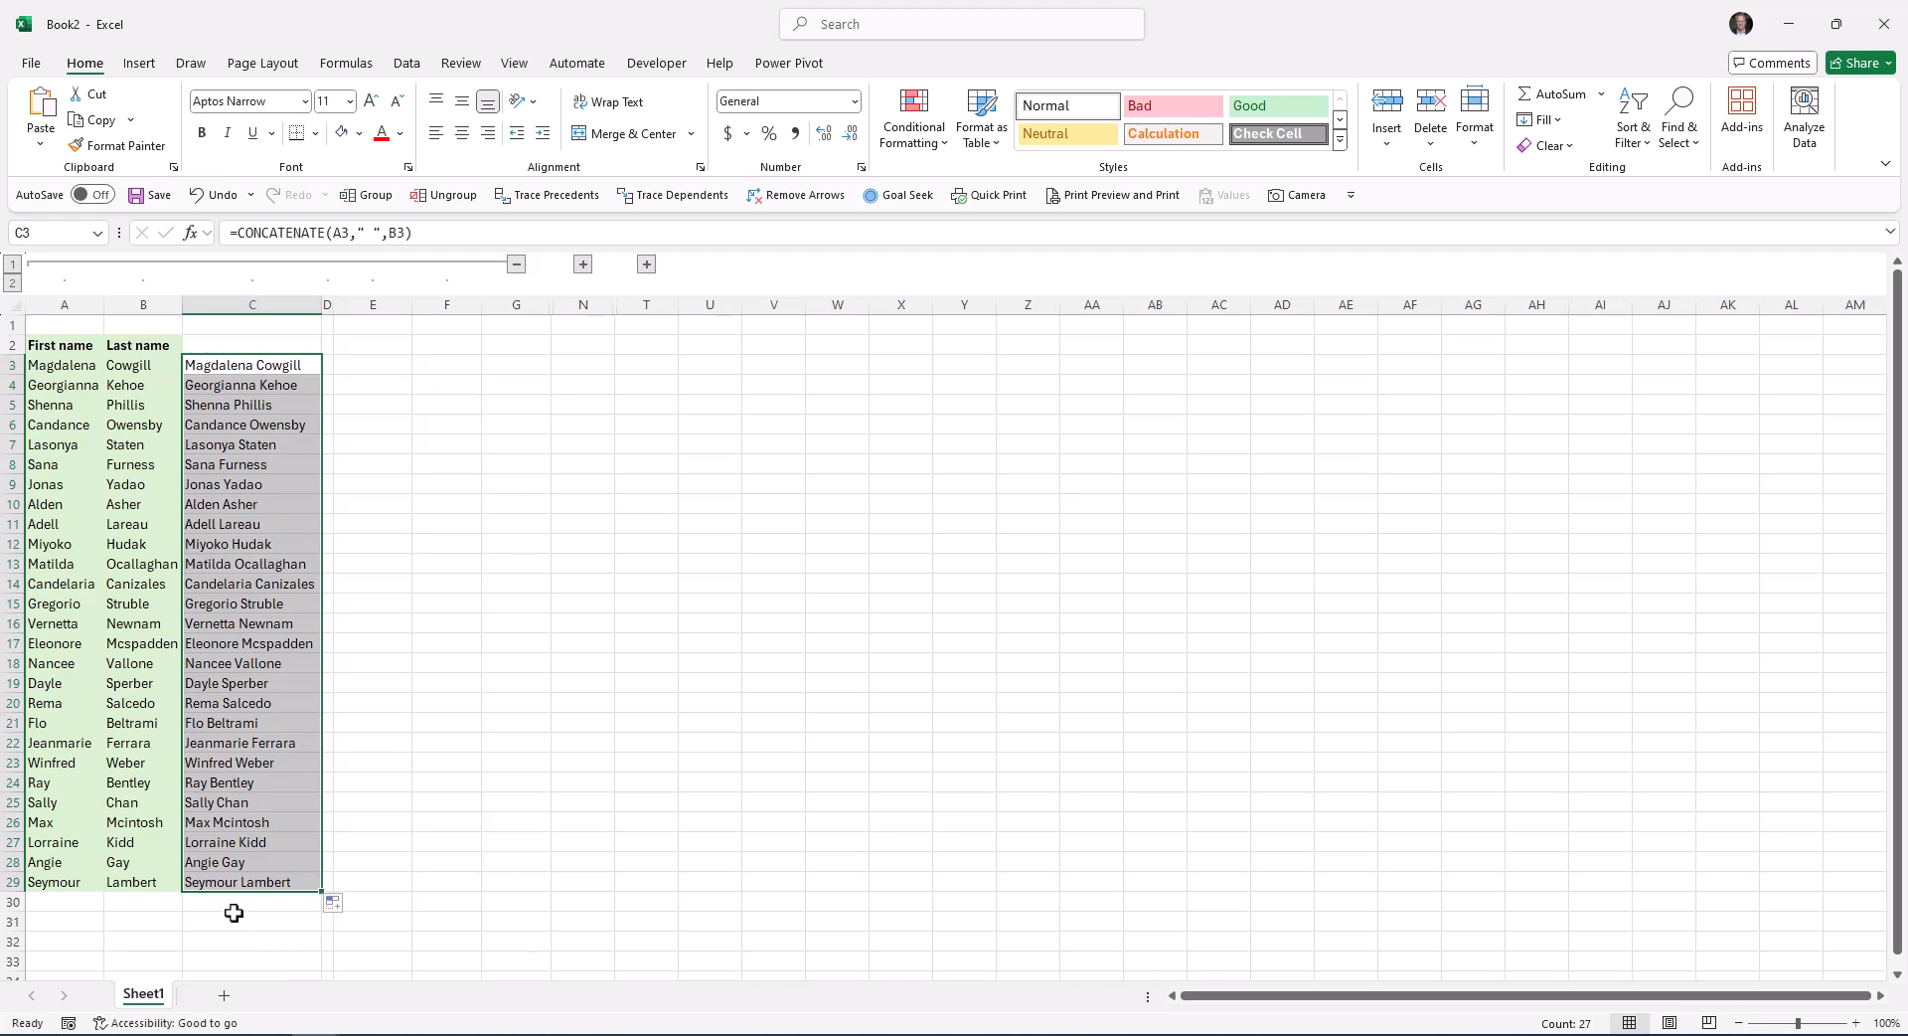
Step: Try joining the row 29 names in C30 with the formula =A29&" "&B29, and clear that cell
{"action": "left_click", "coordinate": [205, 901]}
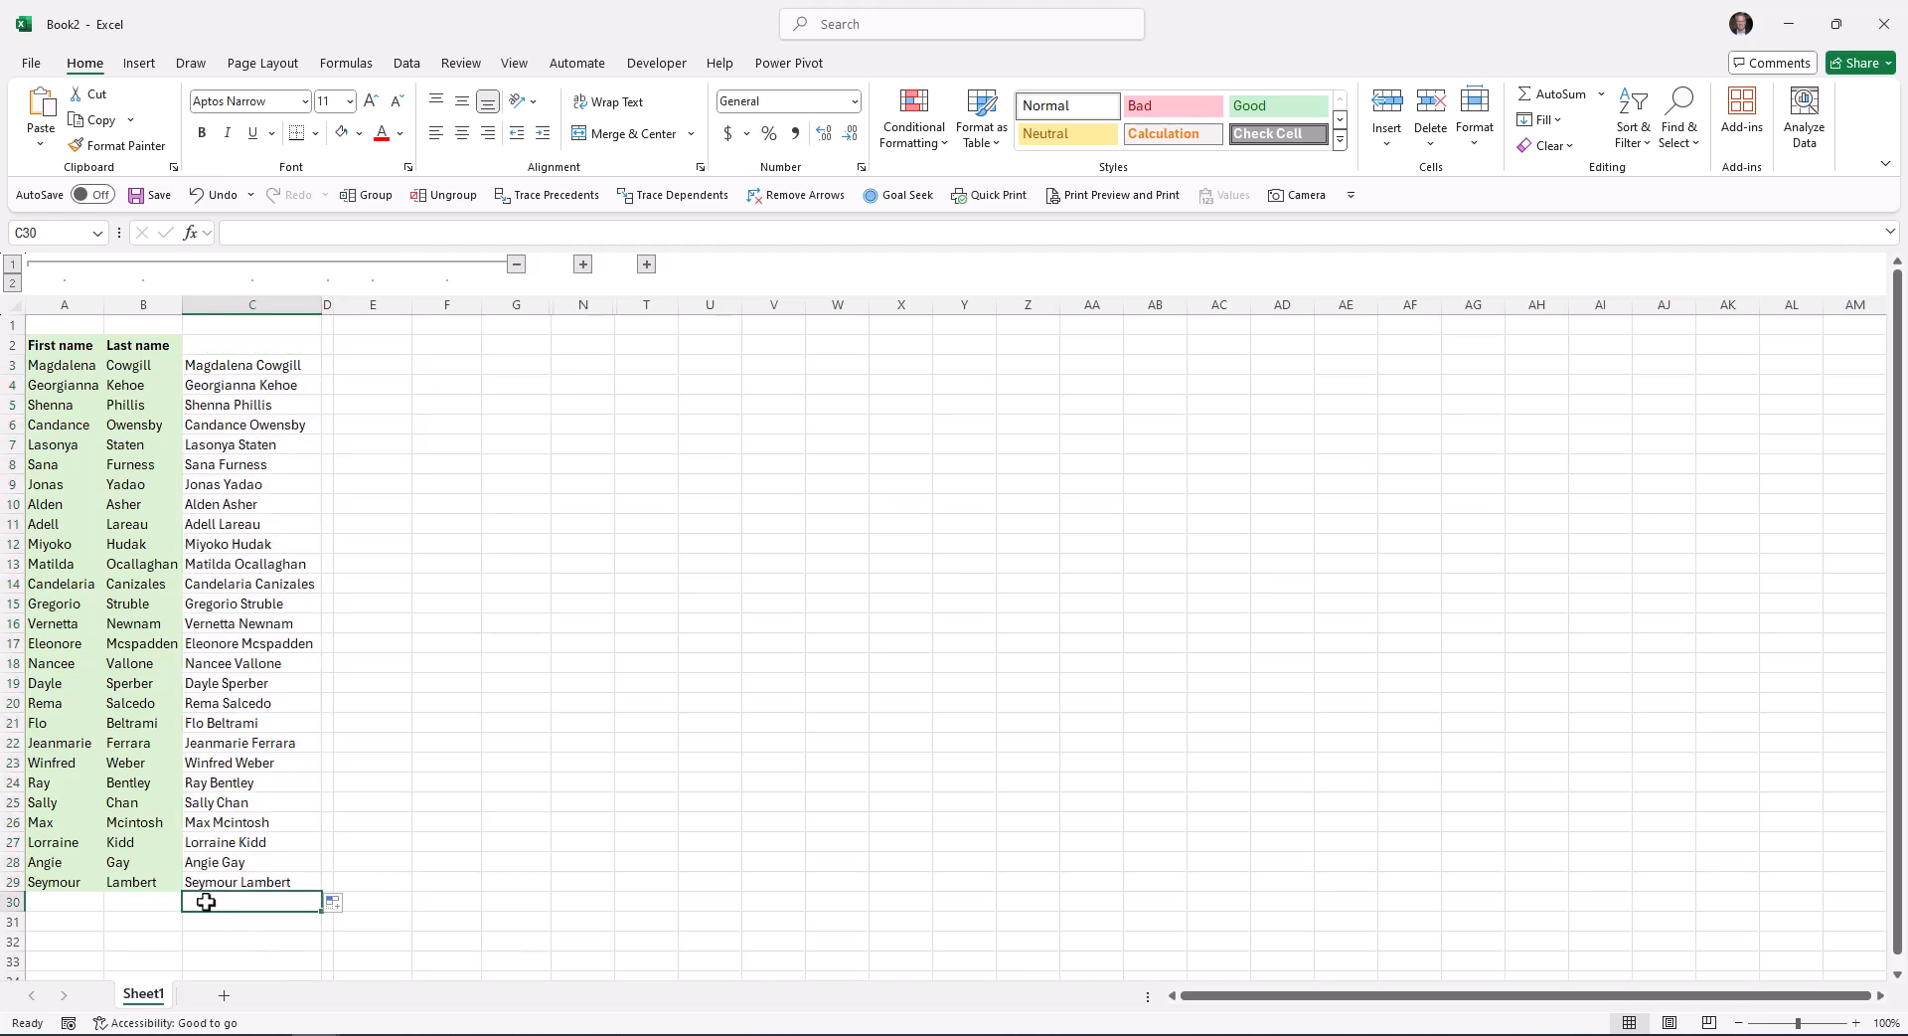
{"action": "type", "text": "="}
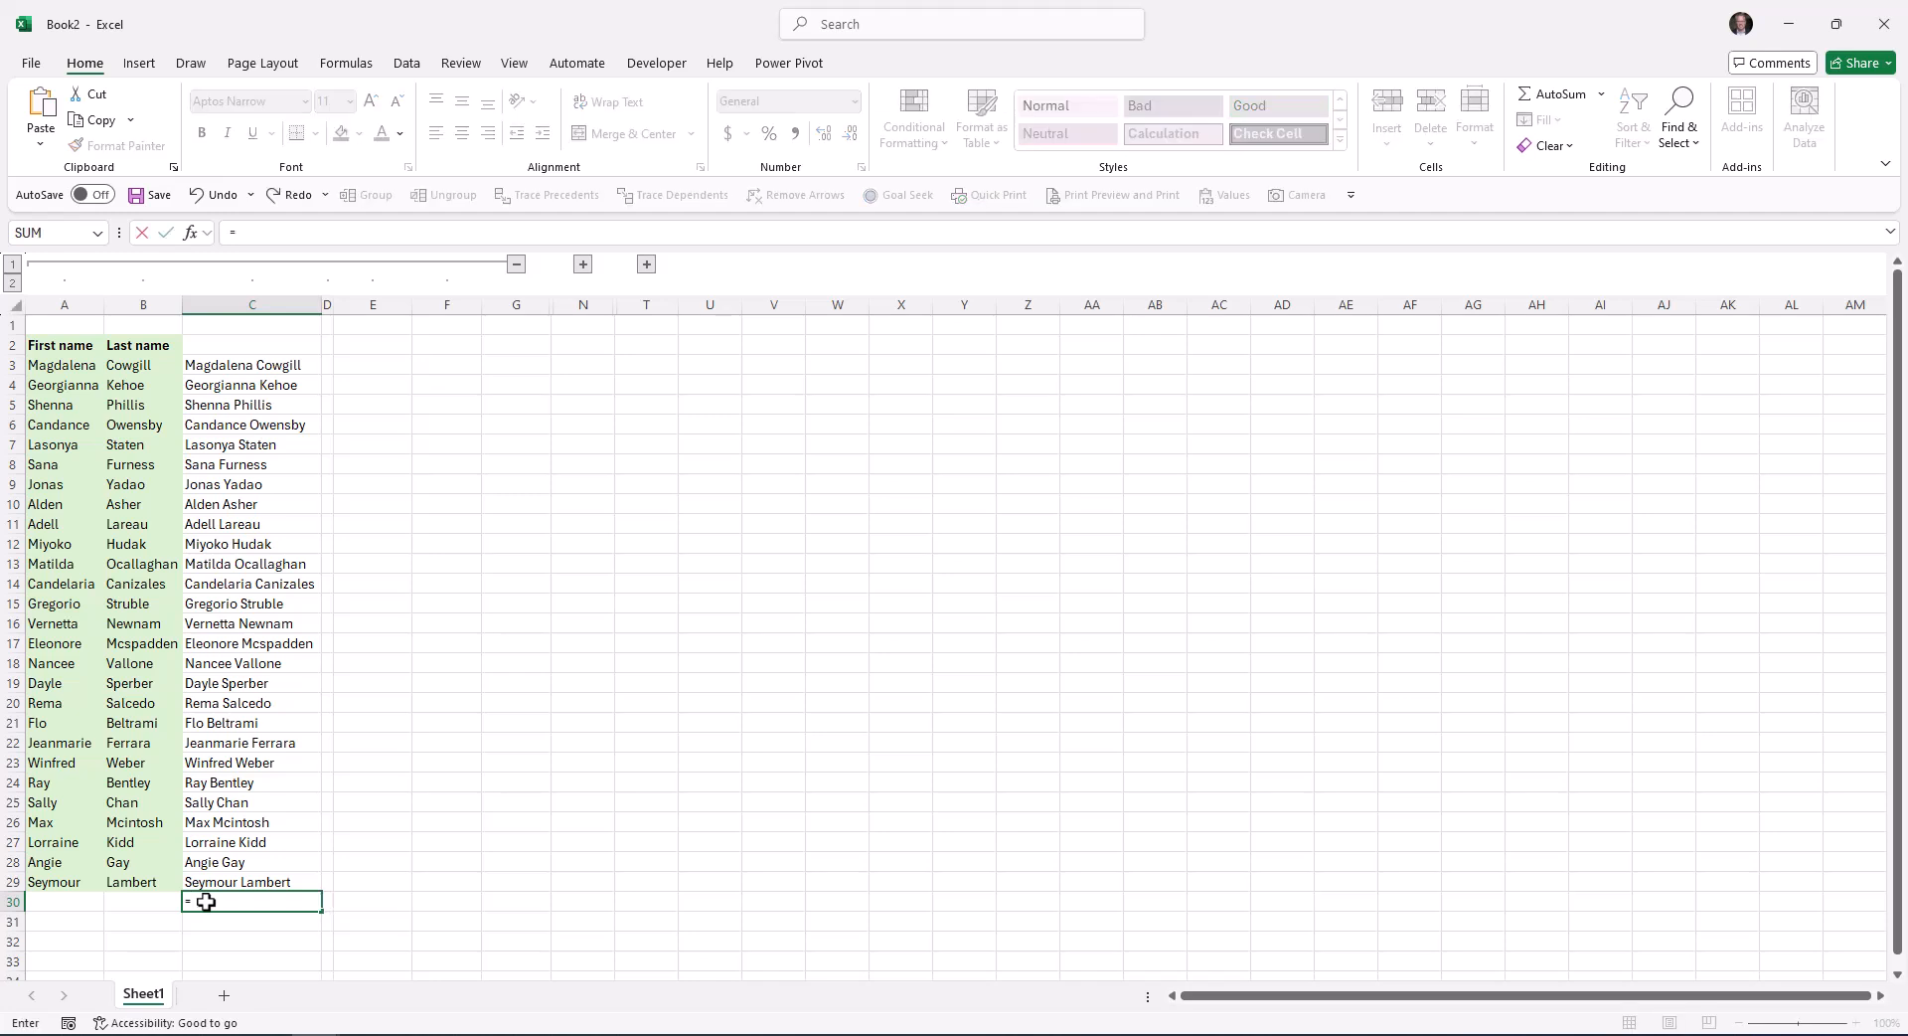
{"action": "left_click", "coordinate": [64, 882]}
{"action": "type", "text": "&"}
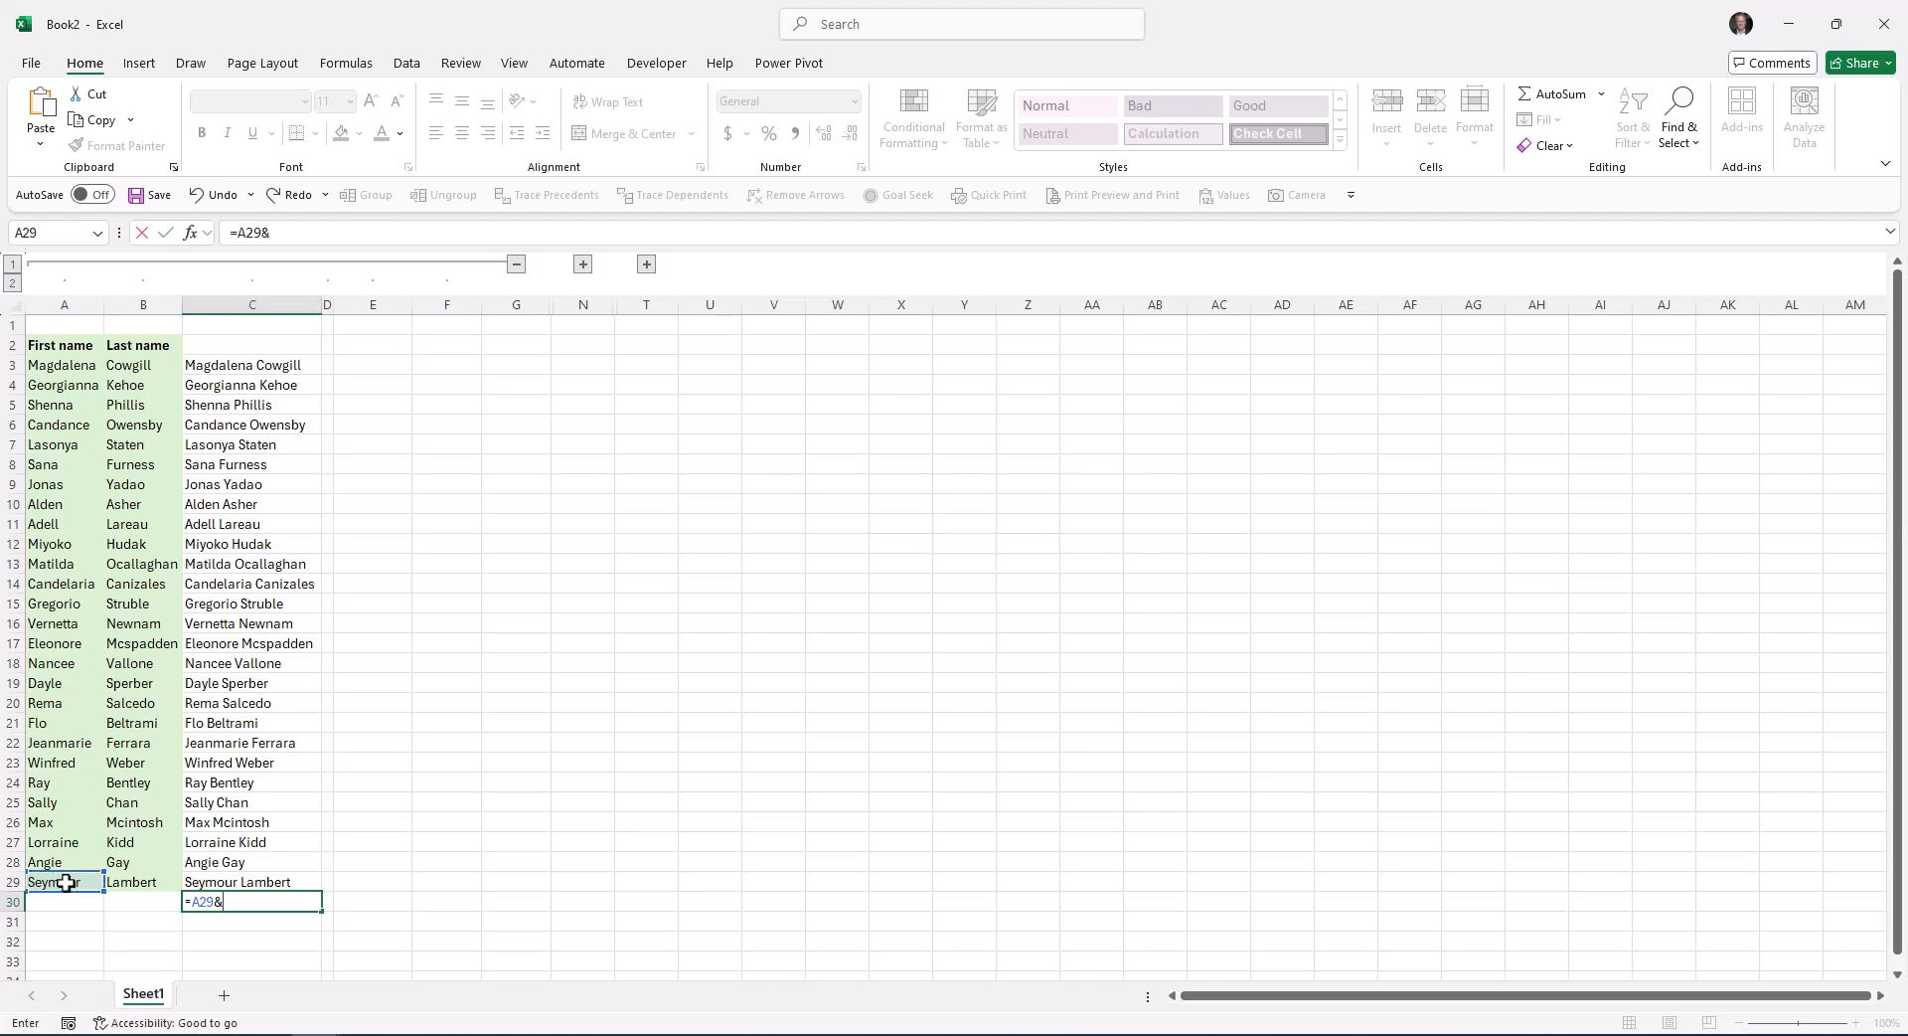
{"action": "type", "text": "\" \"&"}
{"action": "left_click", "coordinate": [127, 882]}
{"action": "key", "text": "Return"}
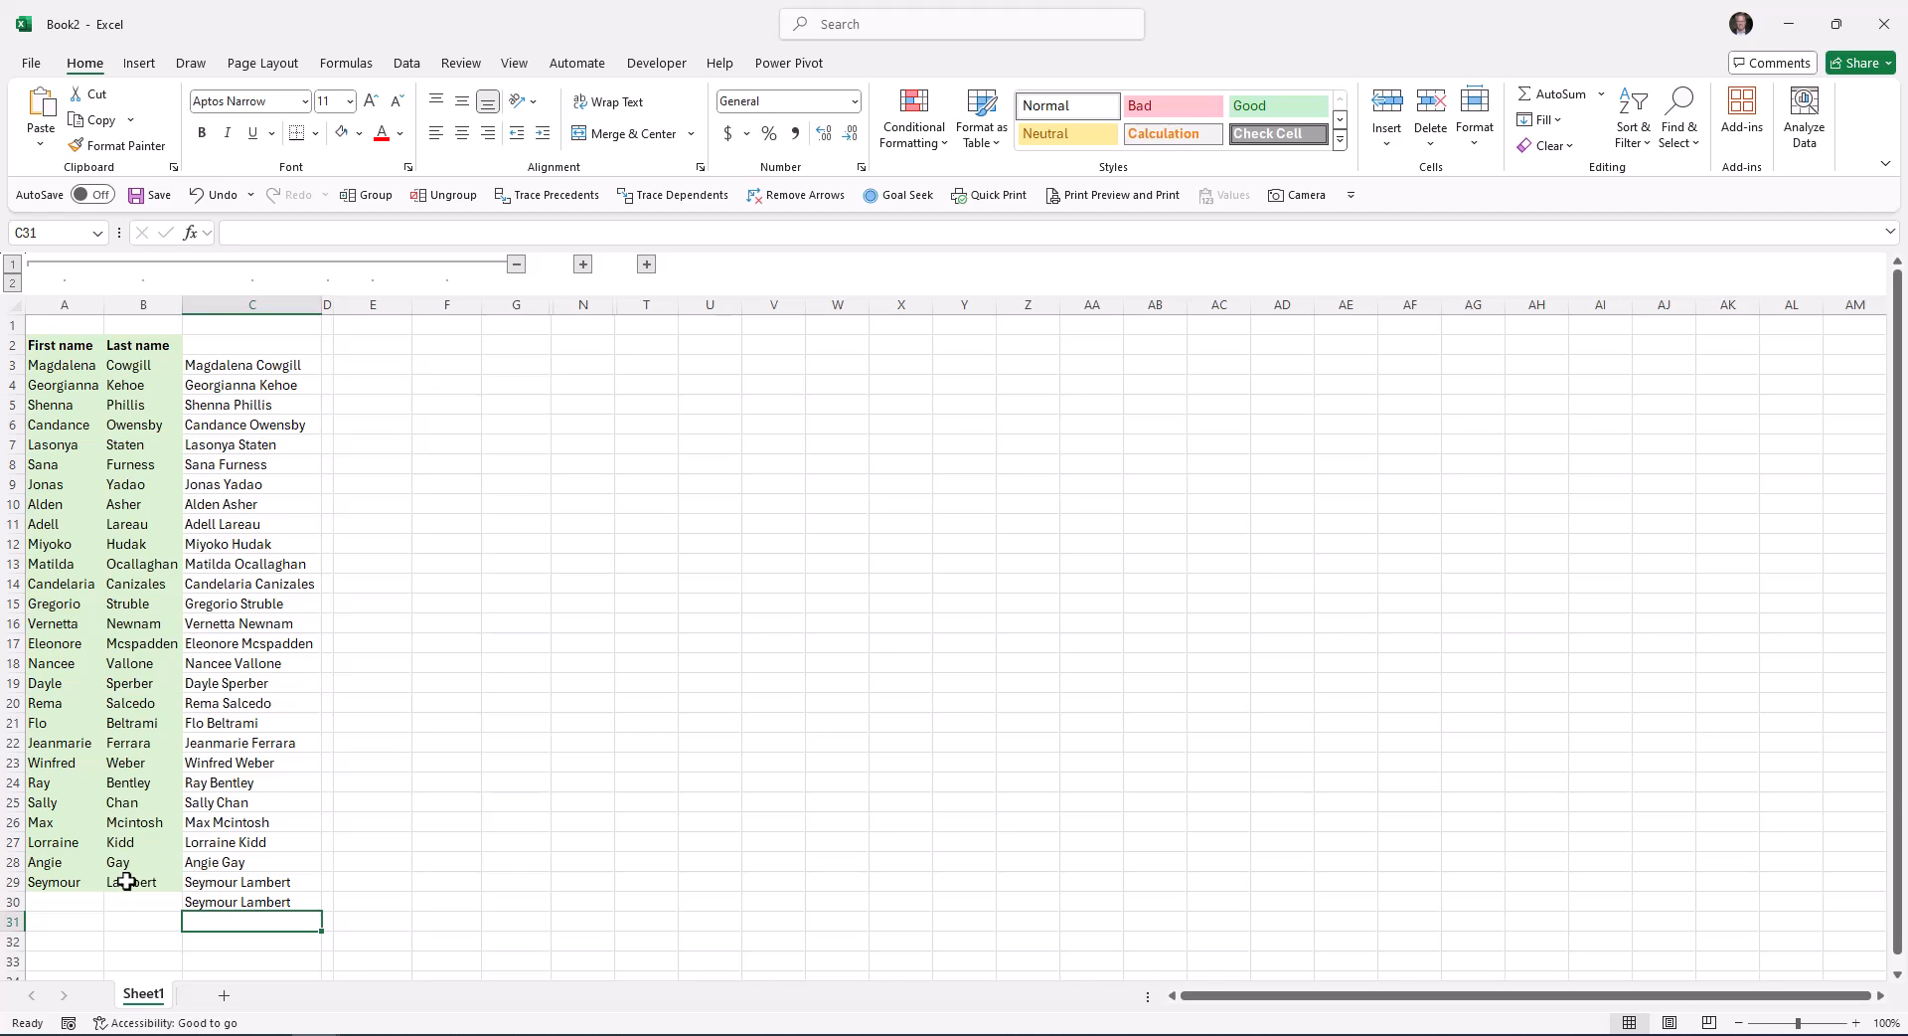
{"action": "key", "text": "Up"}
{"action": "key", "text": "Delete"}
Step: Enter the header "Full name" in C2 above the combined names
{"action": "key", "text": "Up"}
{"action": "key", "text": "Up"}
{"action": "key", "text": "Up"}
{"action": "key", "text": "Up"}
{"action": "key", "text": "Up"}
{"action": "key", "text": "Up"}
{"action": "key", "text": "Up"}
{"action": "key", "text": "Up"}
{"action": "key", "text": "Up"}
{"action": "key", "text": "Up"}
{"action": "key", "text": "Up"}
{"action": "key", "text": "Up"}
{"action": "key", "text": "Up"}
{"action": "key", "text": "Up"}
{"action": "key", "text": "Up"}
{"action": "key", "text": "Up"}
{"action": "key", "text": "Up"}
{"action": "key", "text": "Up"}
{"action": "key", "text": "Up"}
{"action": "key", "text": "Up"}
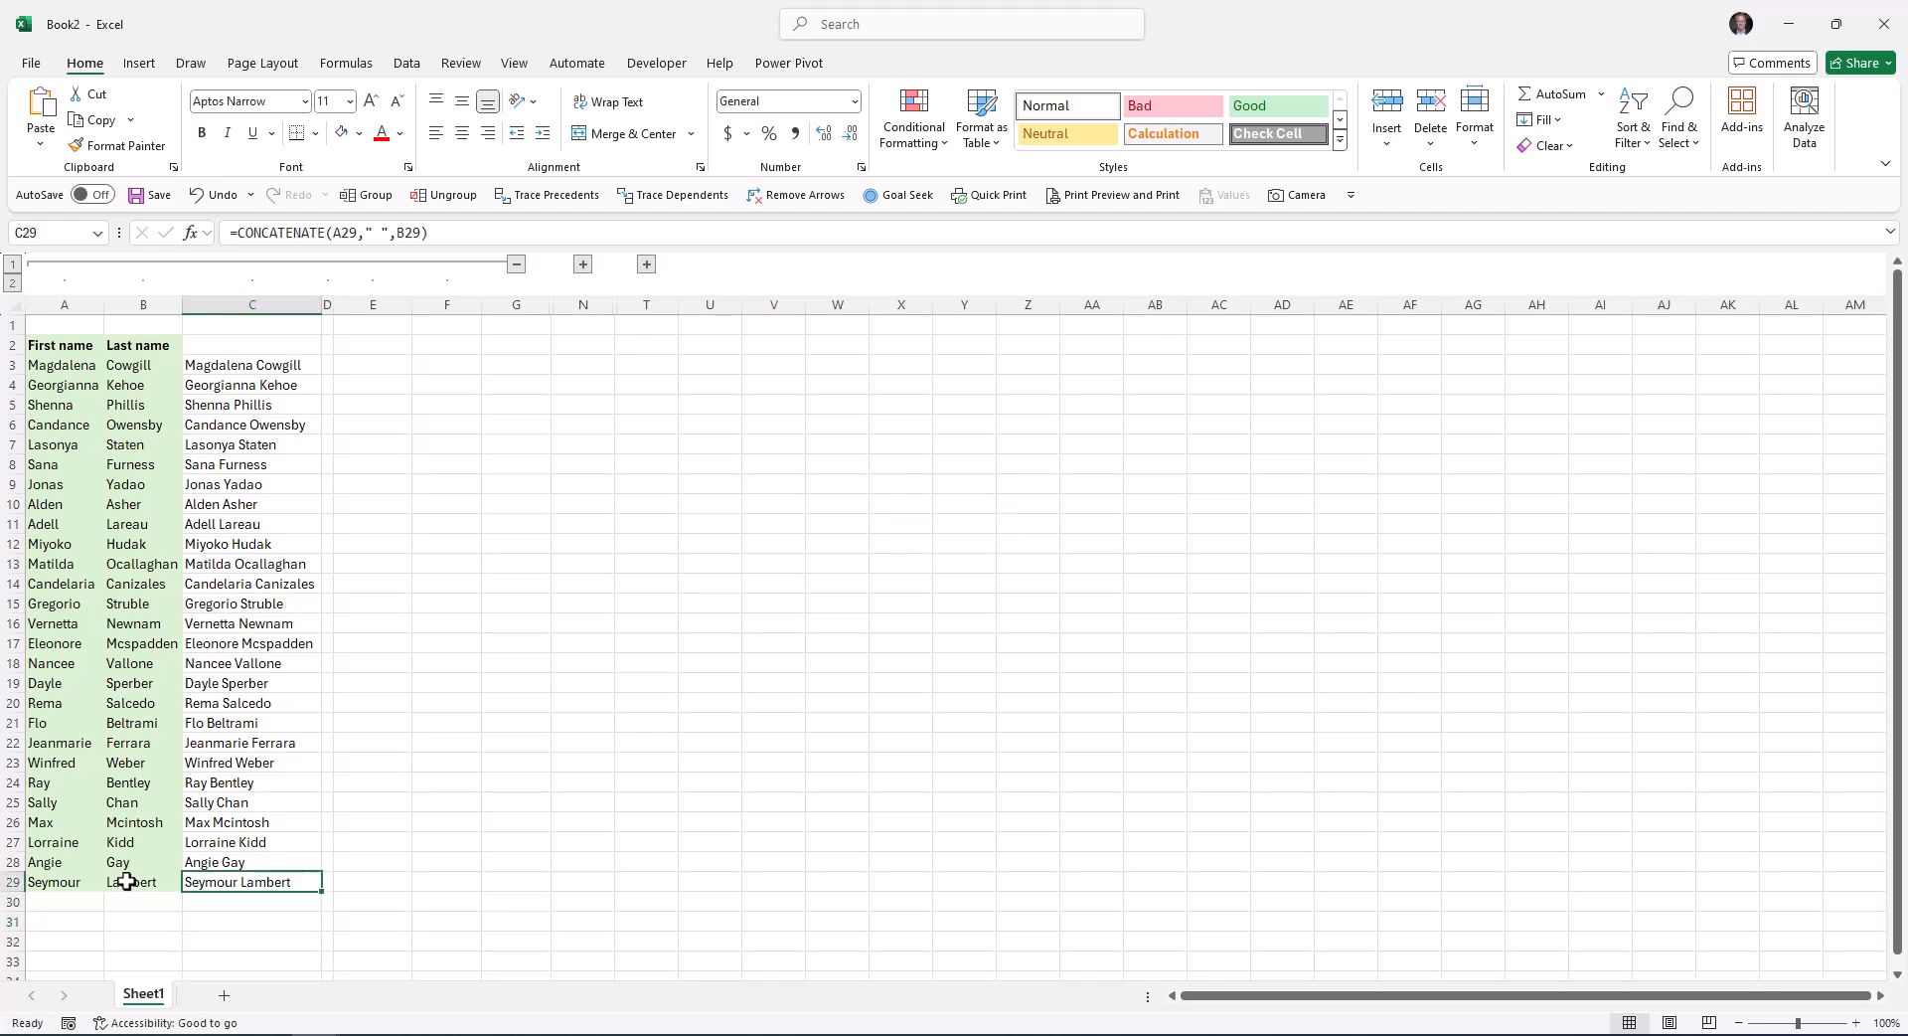
{"action": "type", "text": "Full name"}
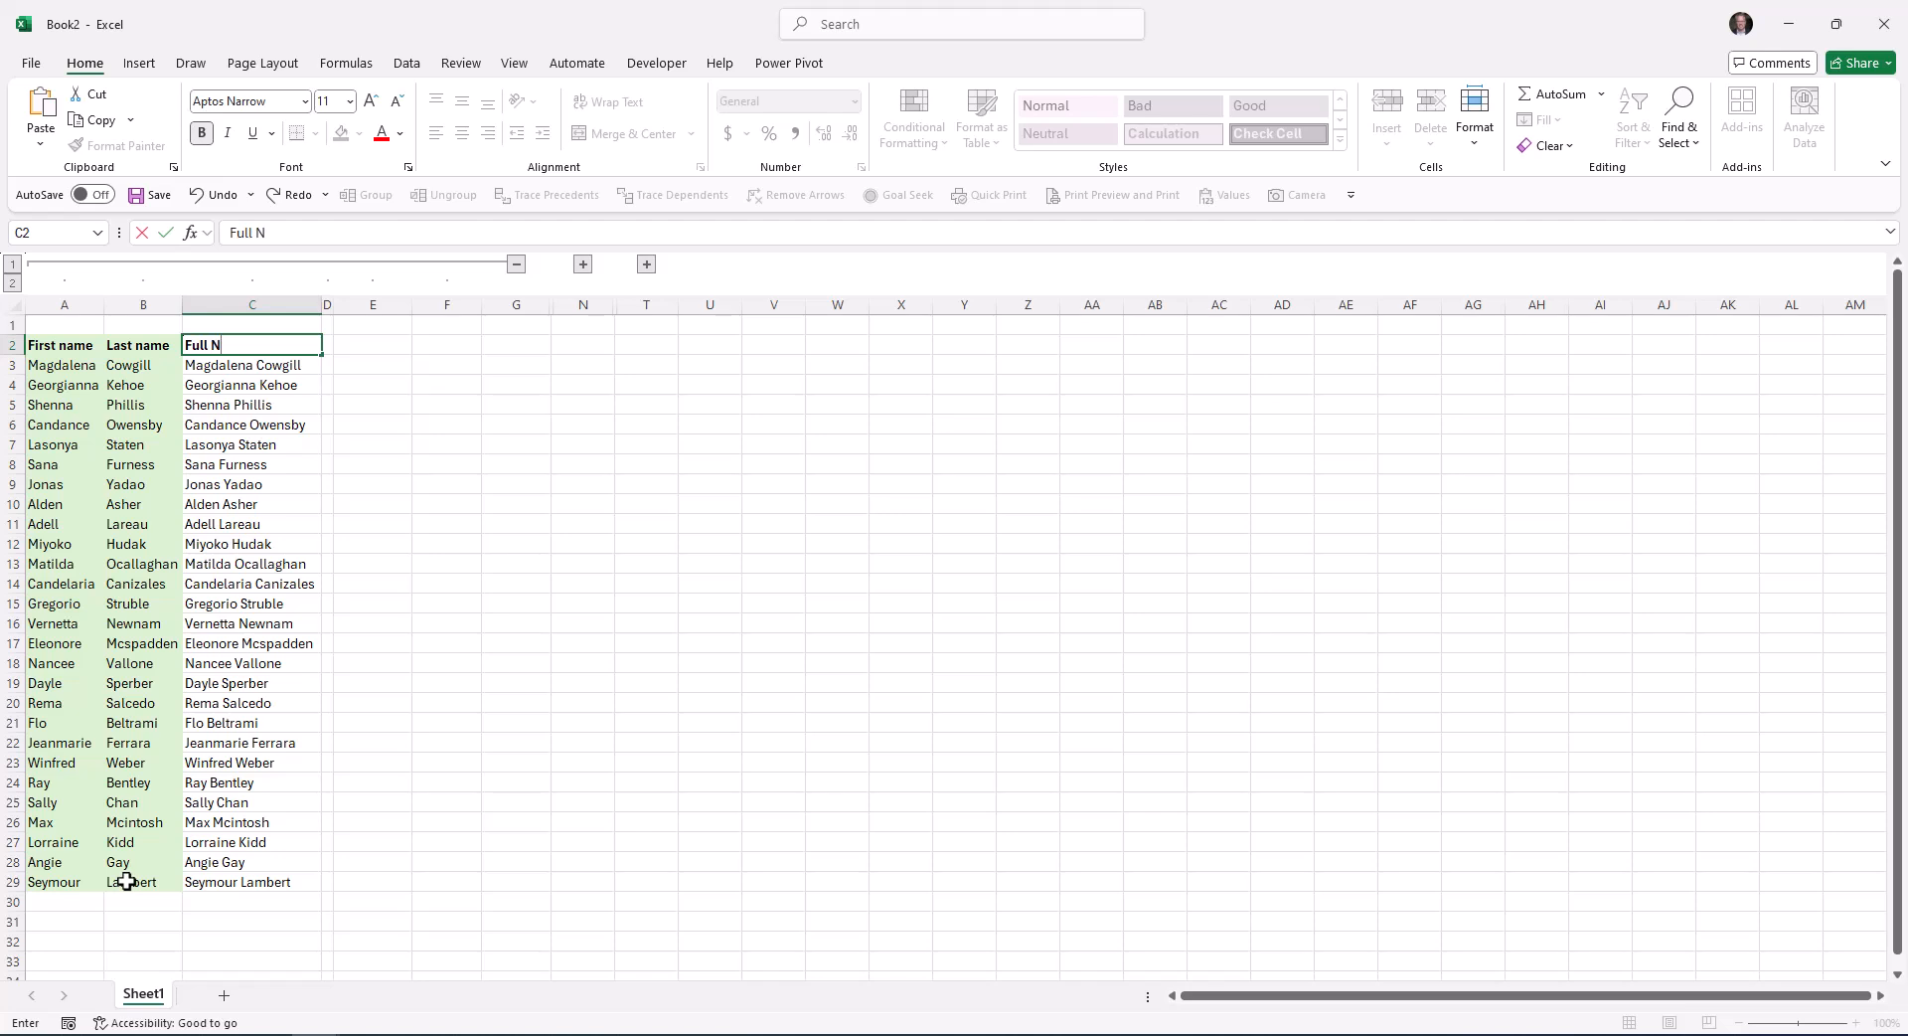
{"action": "key", "text": "ctrl+Return"}
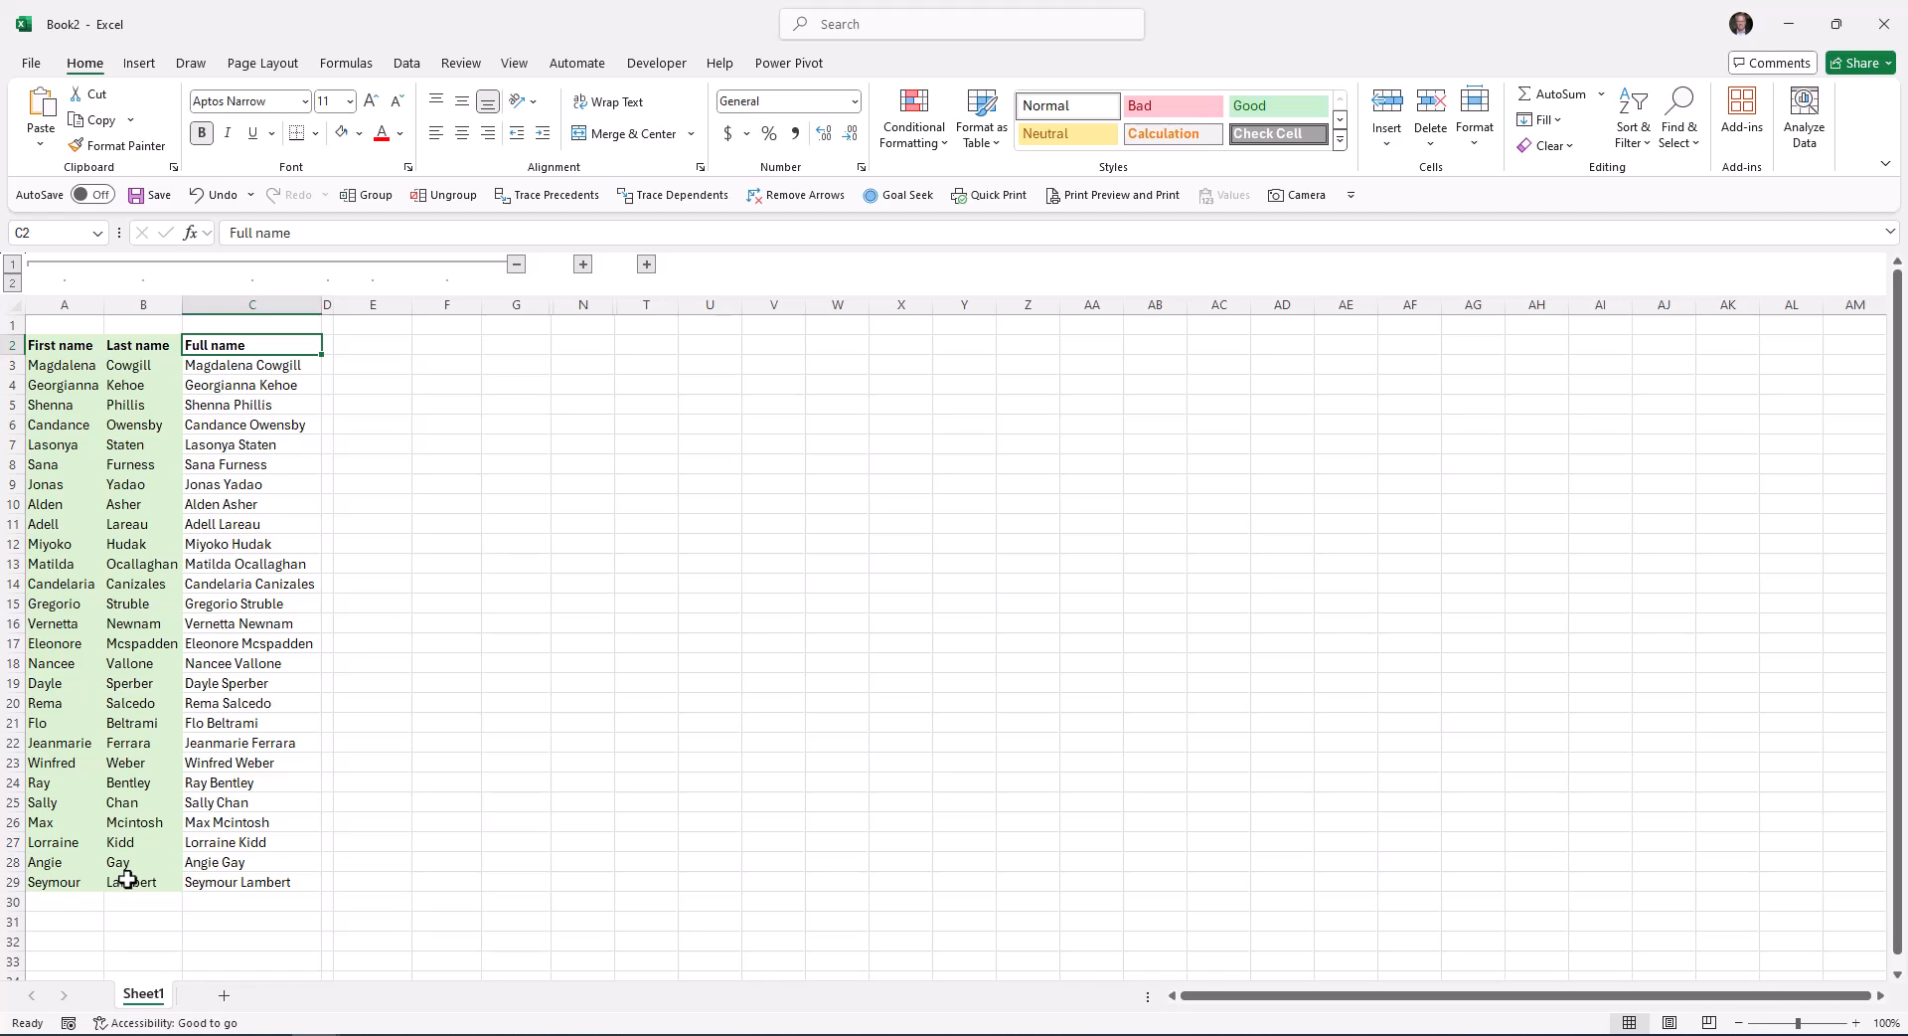
Step: Extract the first name in E3 with =TEXTBEFORE(C3," ") and fill the formula down to E29
{"action": "left_click", "coordinate": [381, 362]}
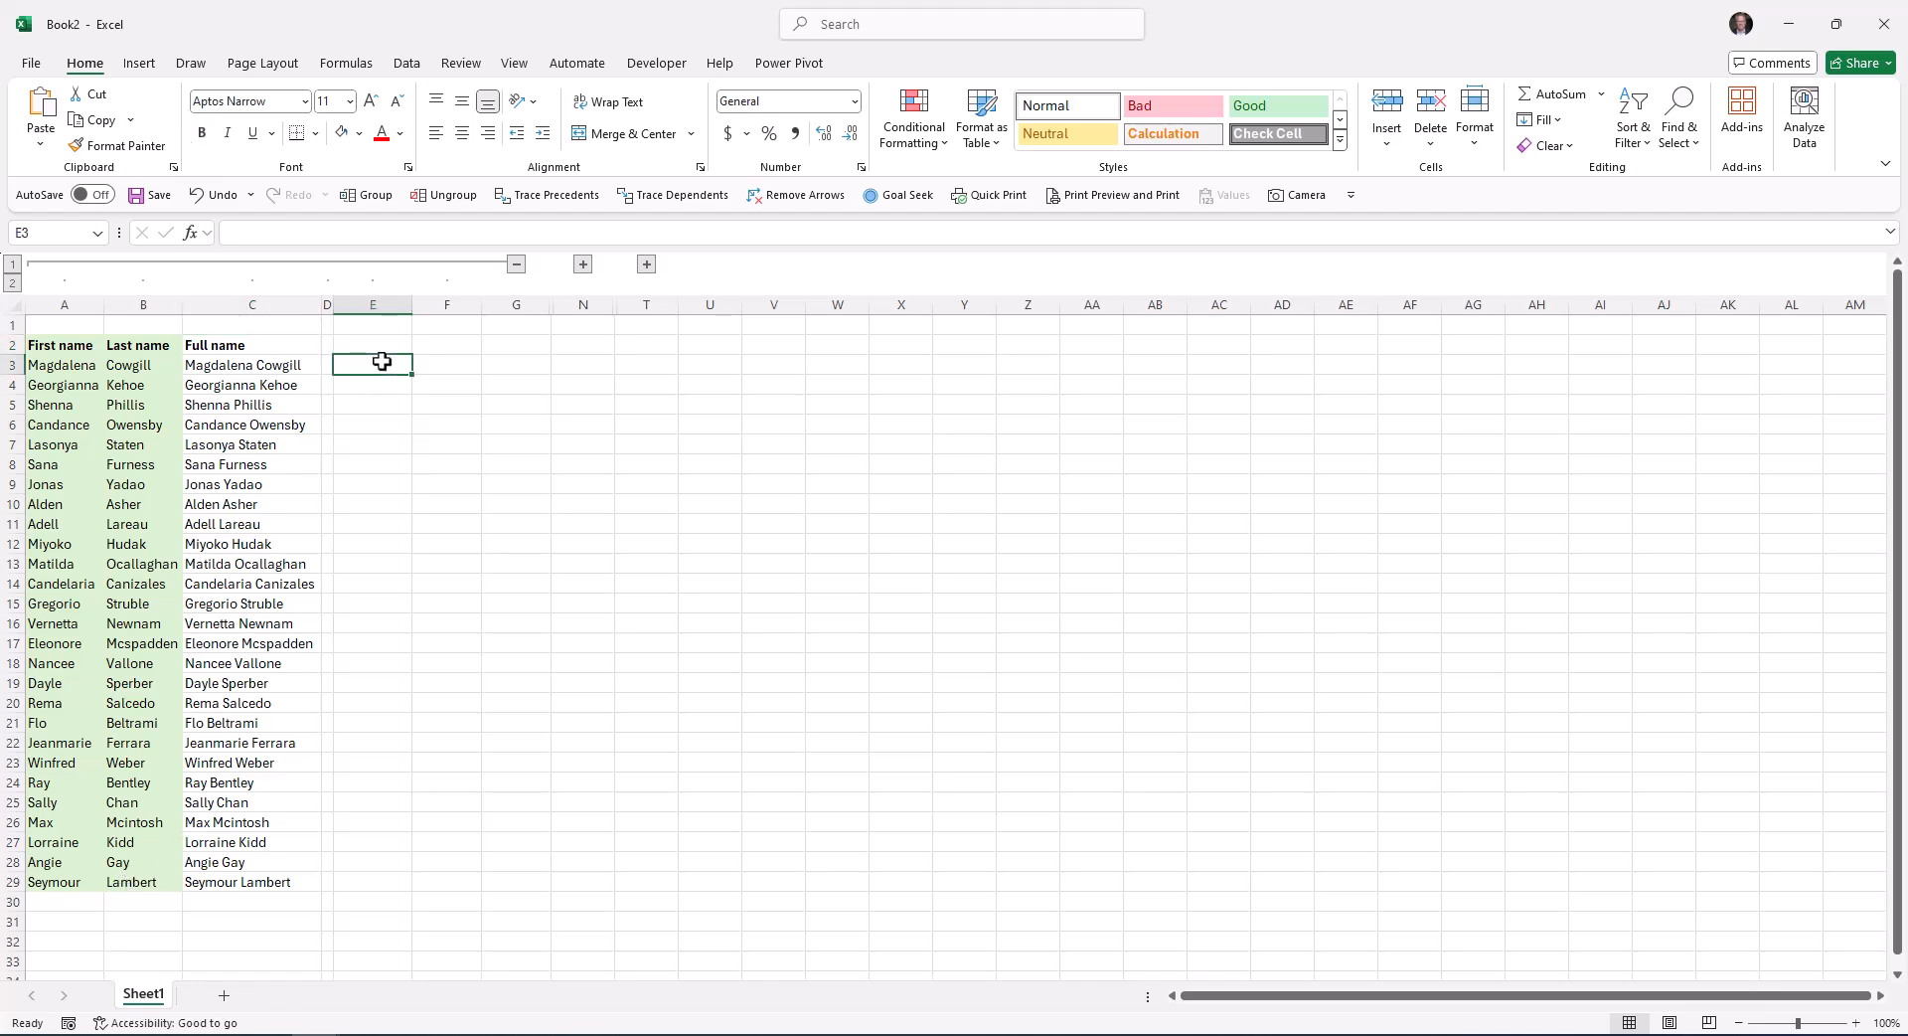
{"action": "type", "text": "="}
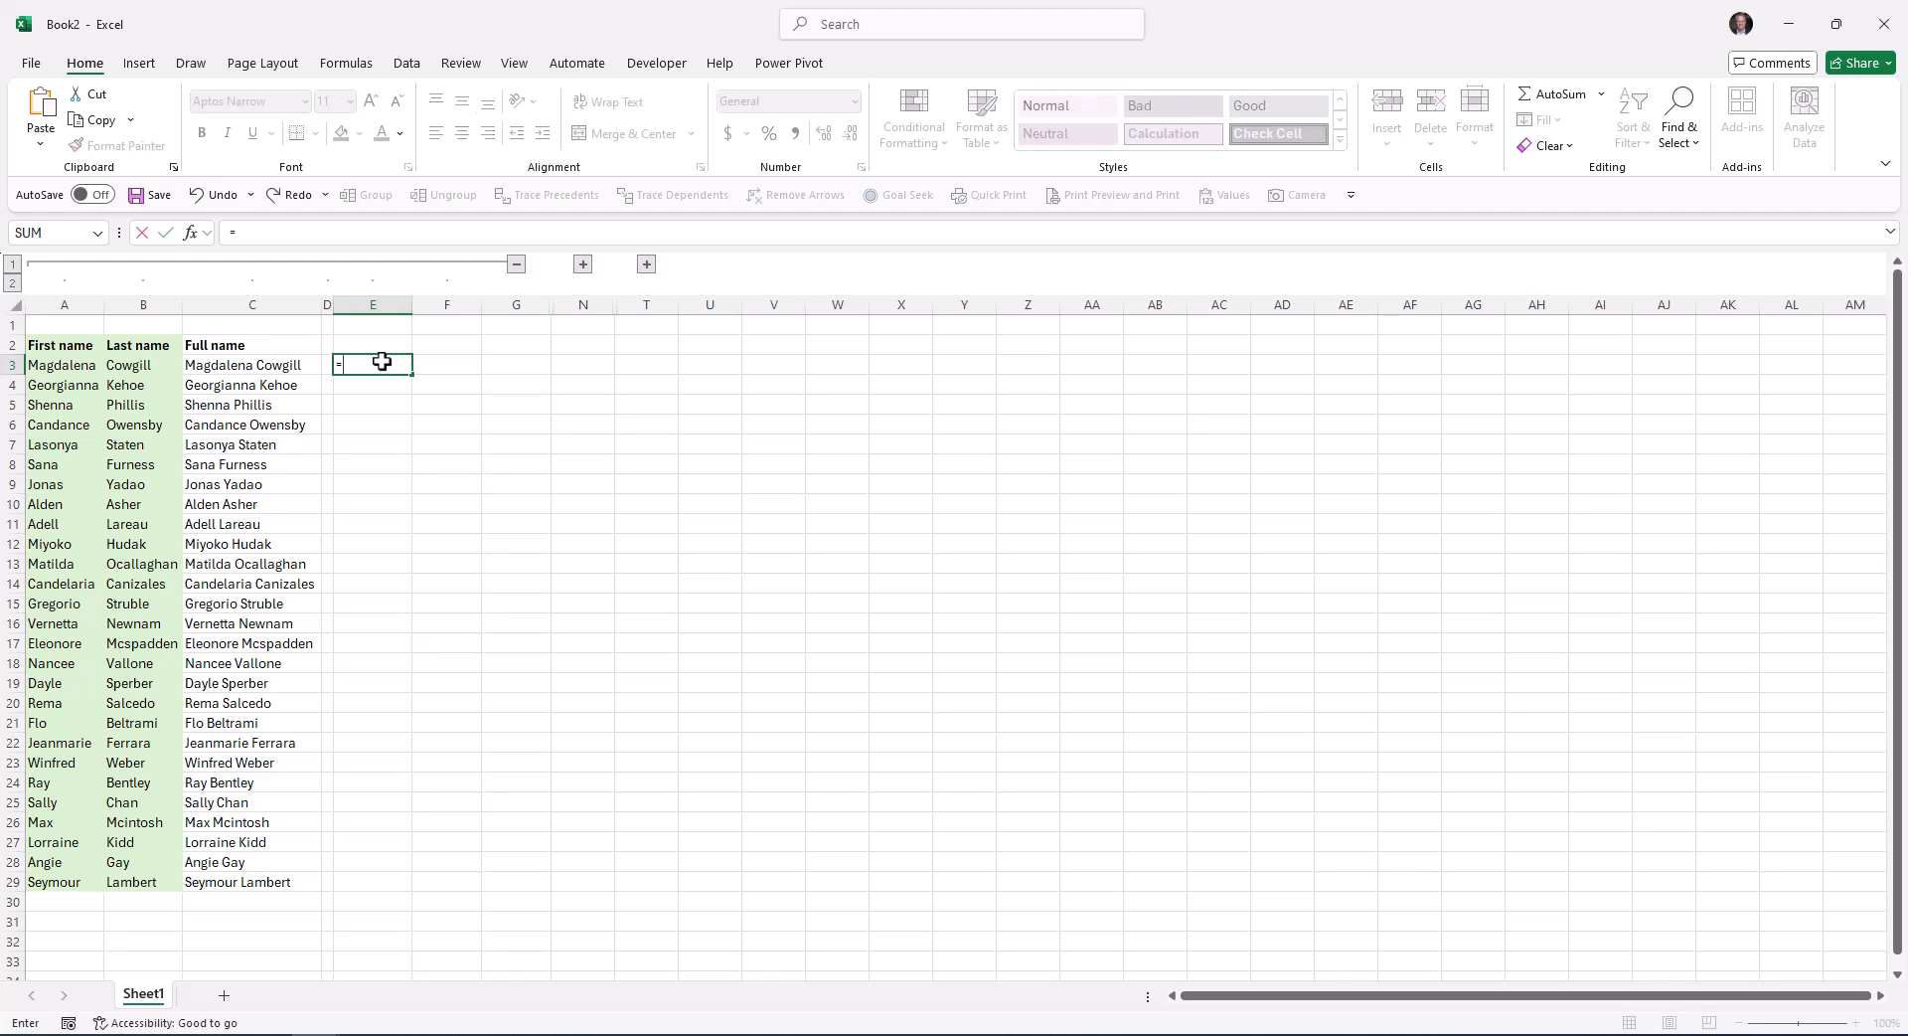
{"action": "type", "text": "textb"}
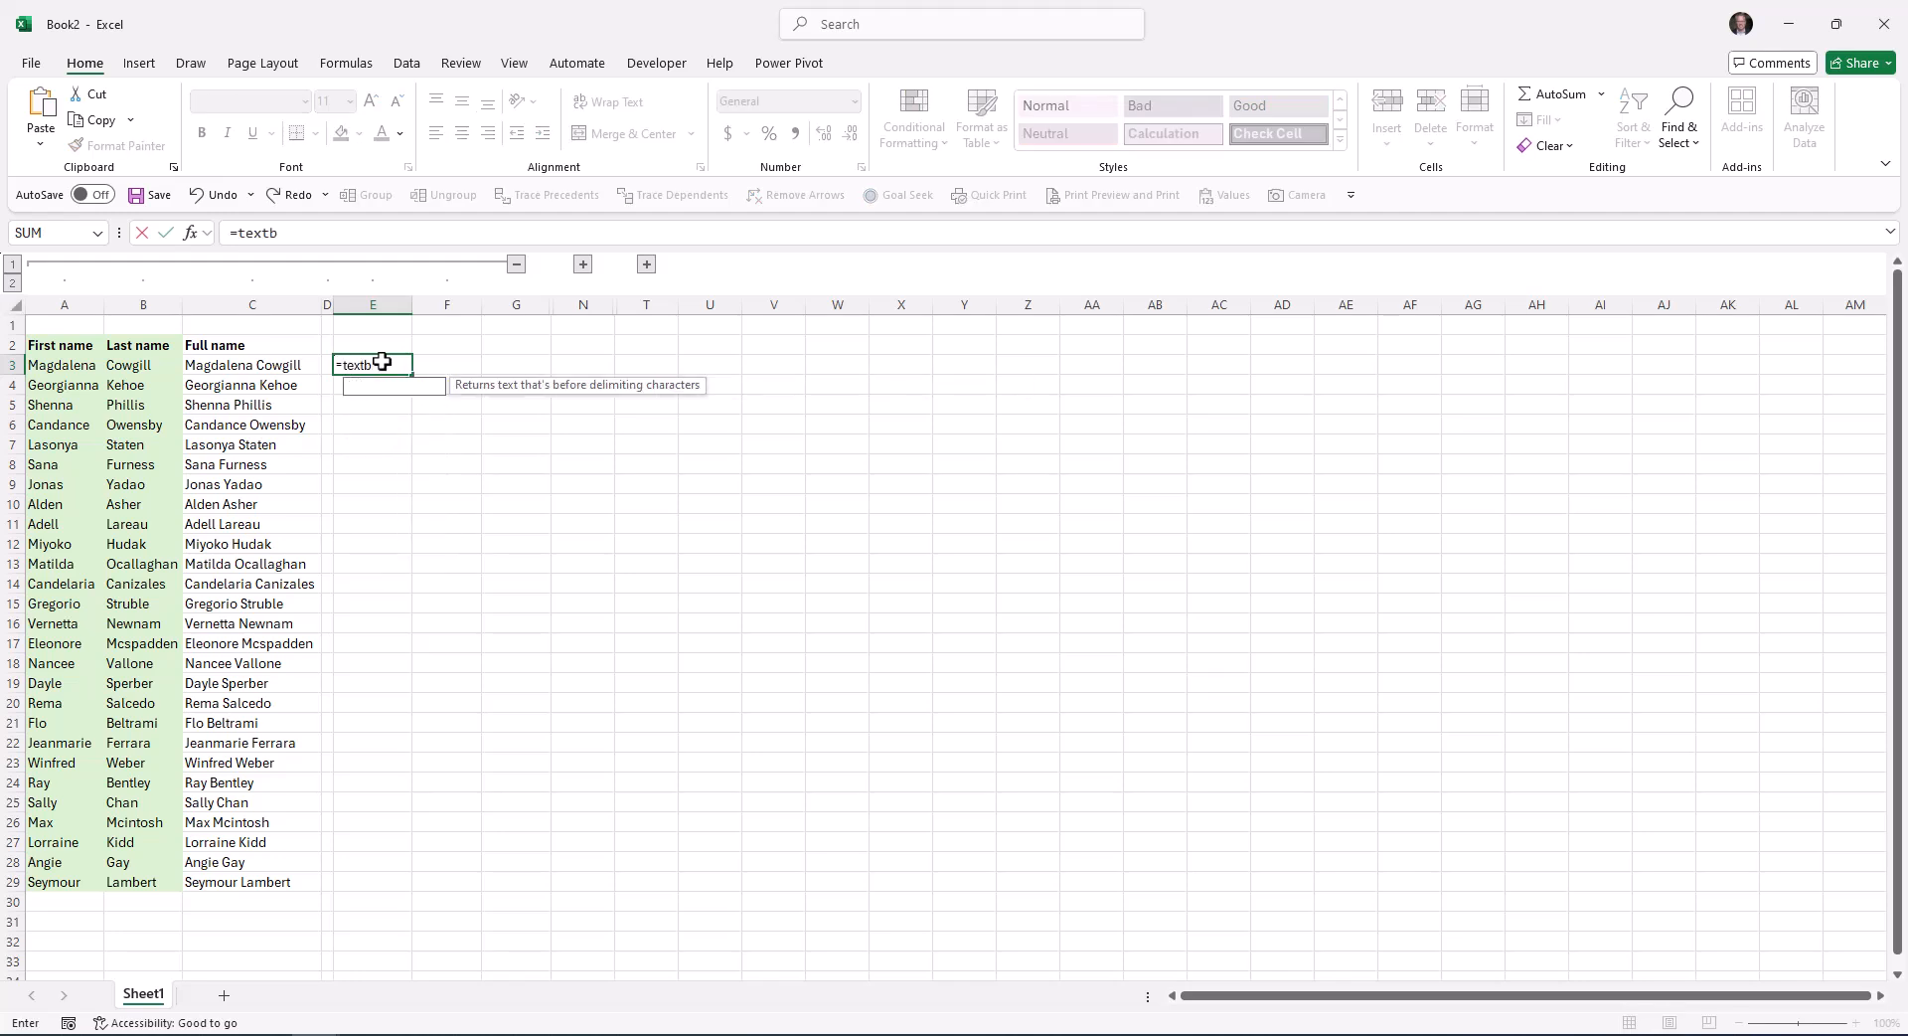
{"action": "type", "text": "efore("}
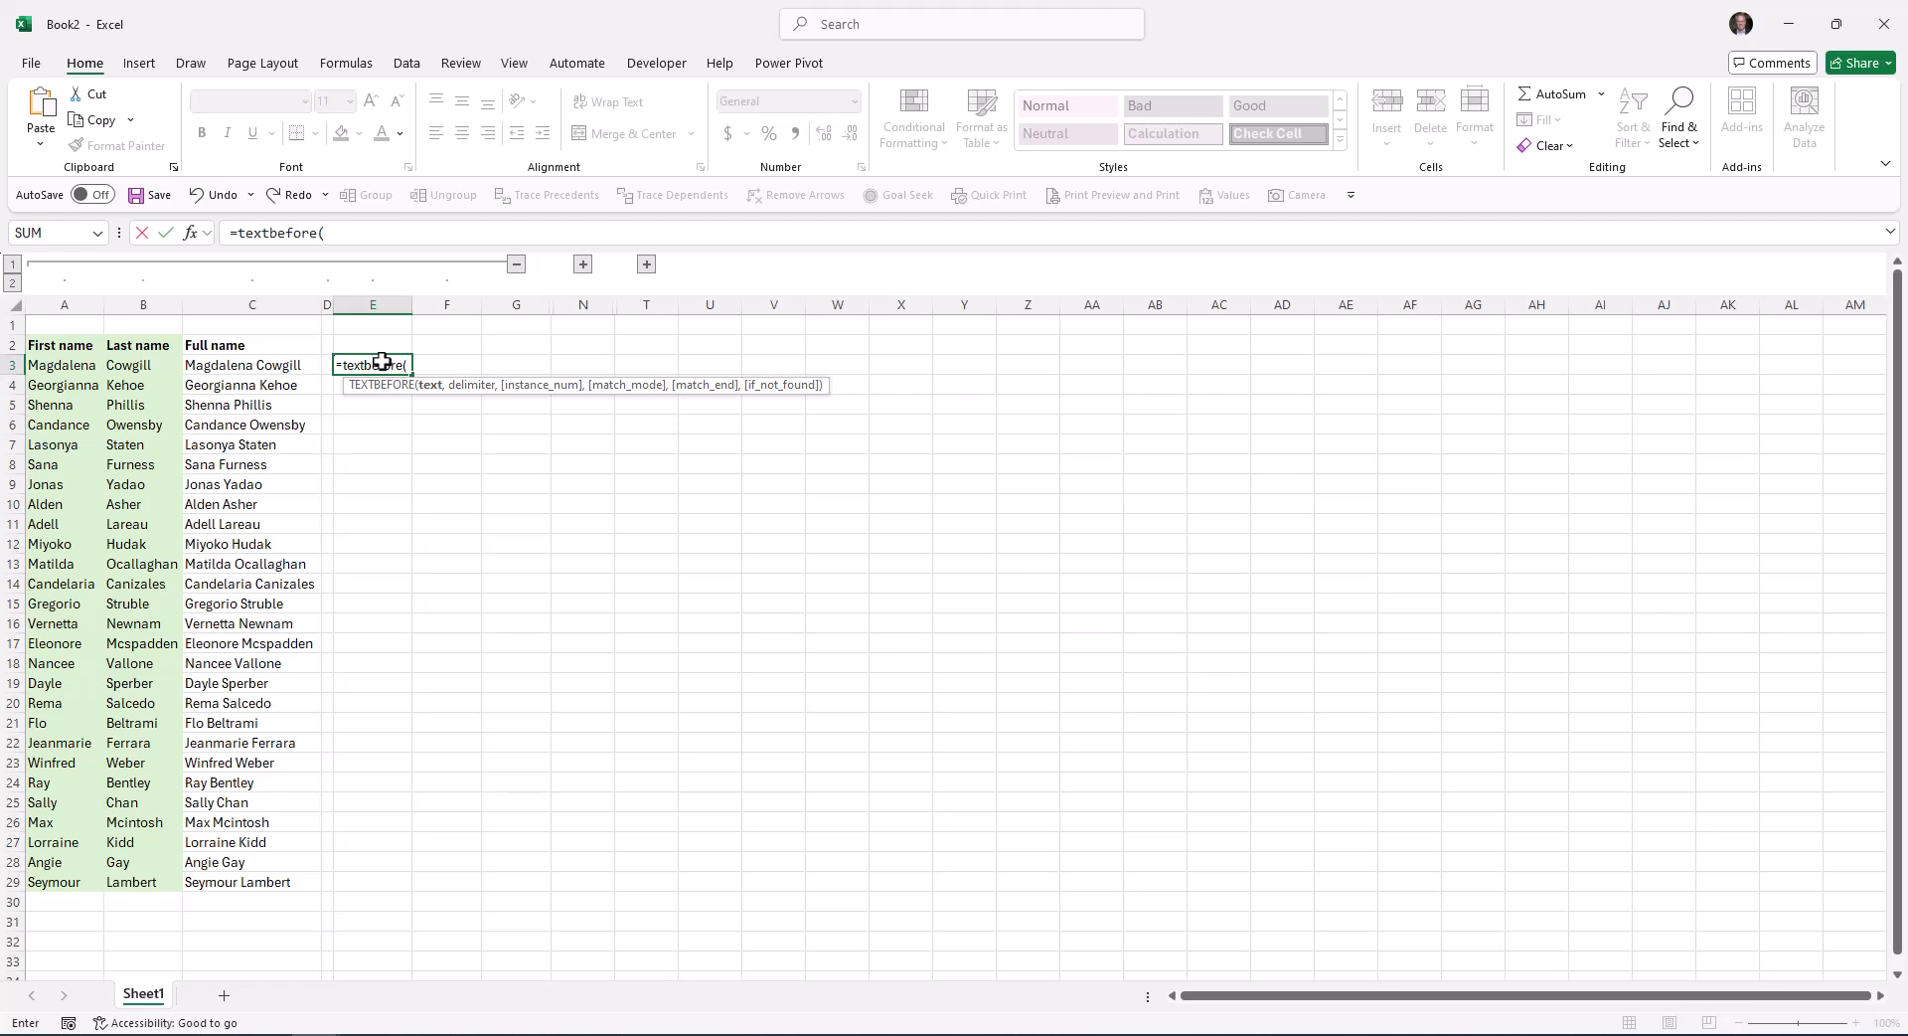
{"action": "left_click", "coordinate": [229, 361]}
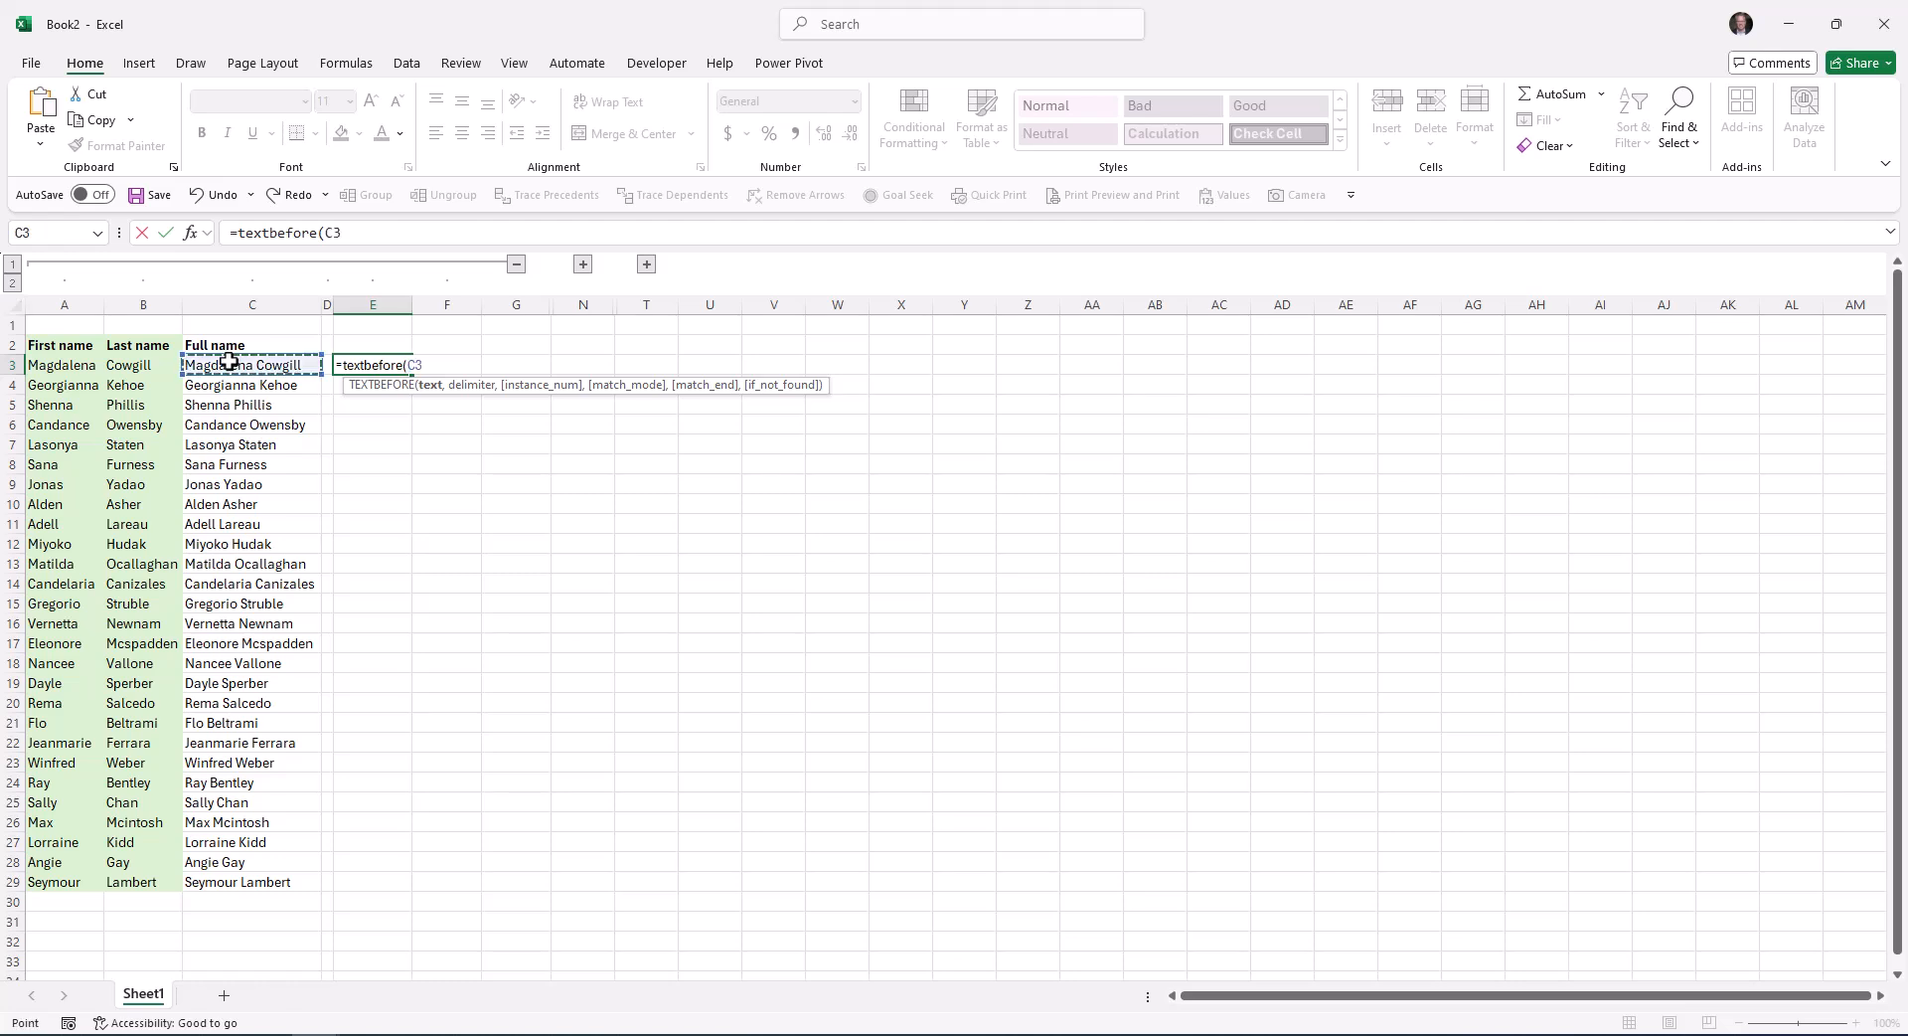
{"action": "type", "text": ","}
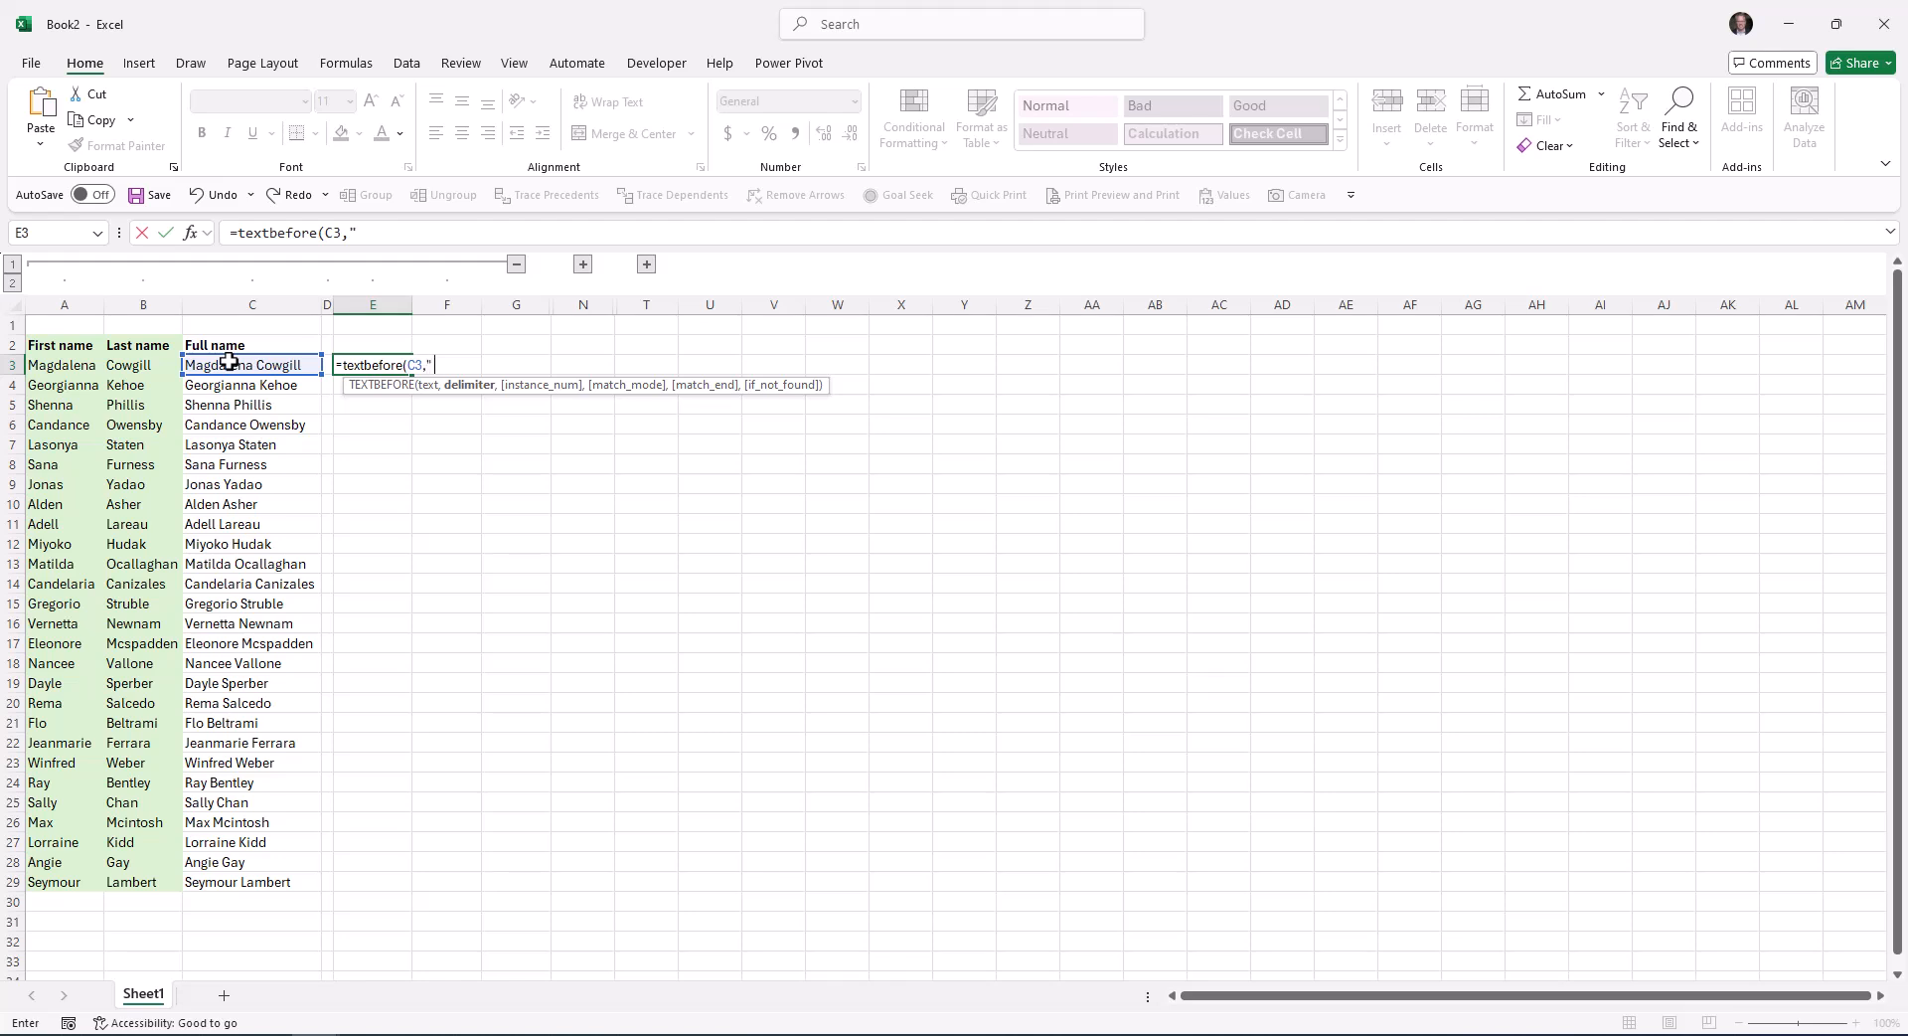
{"action": "type", "text": ")"}
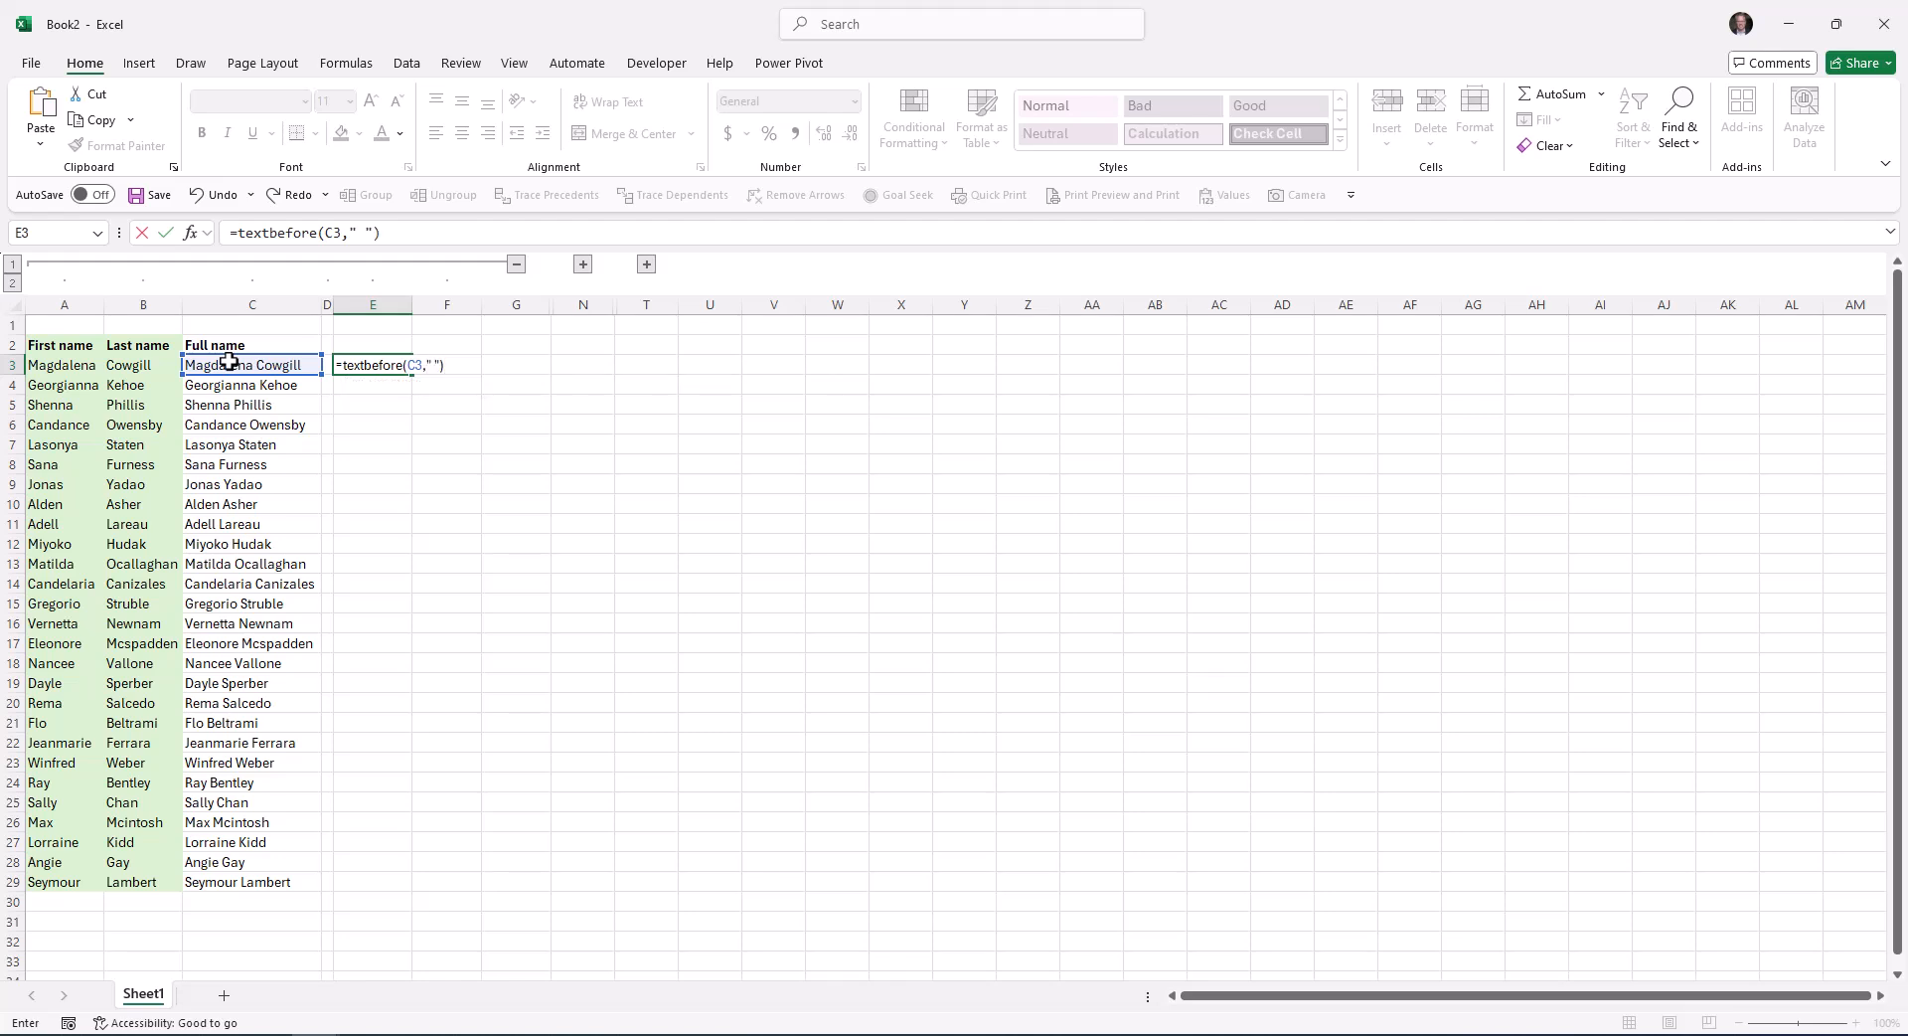
{"action": "key", "text": "Return"}
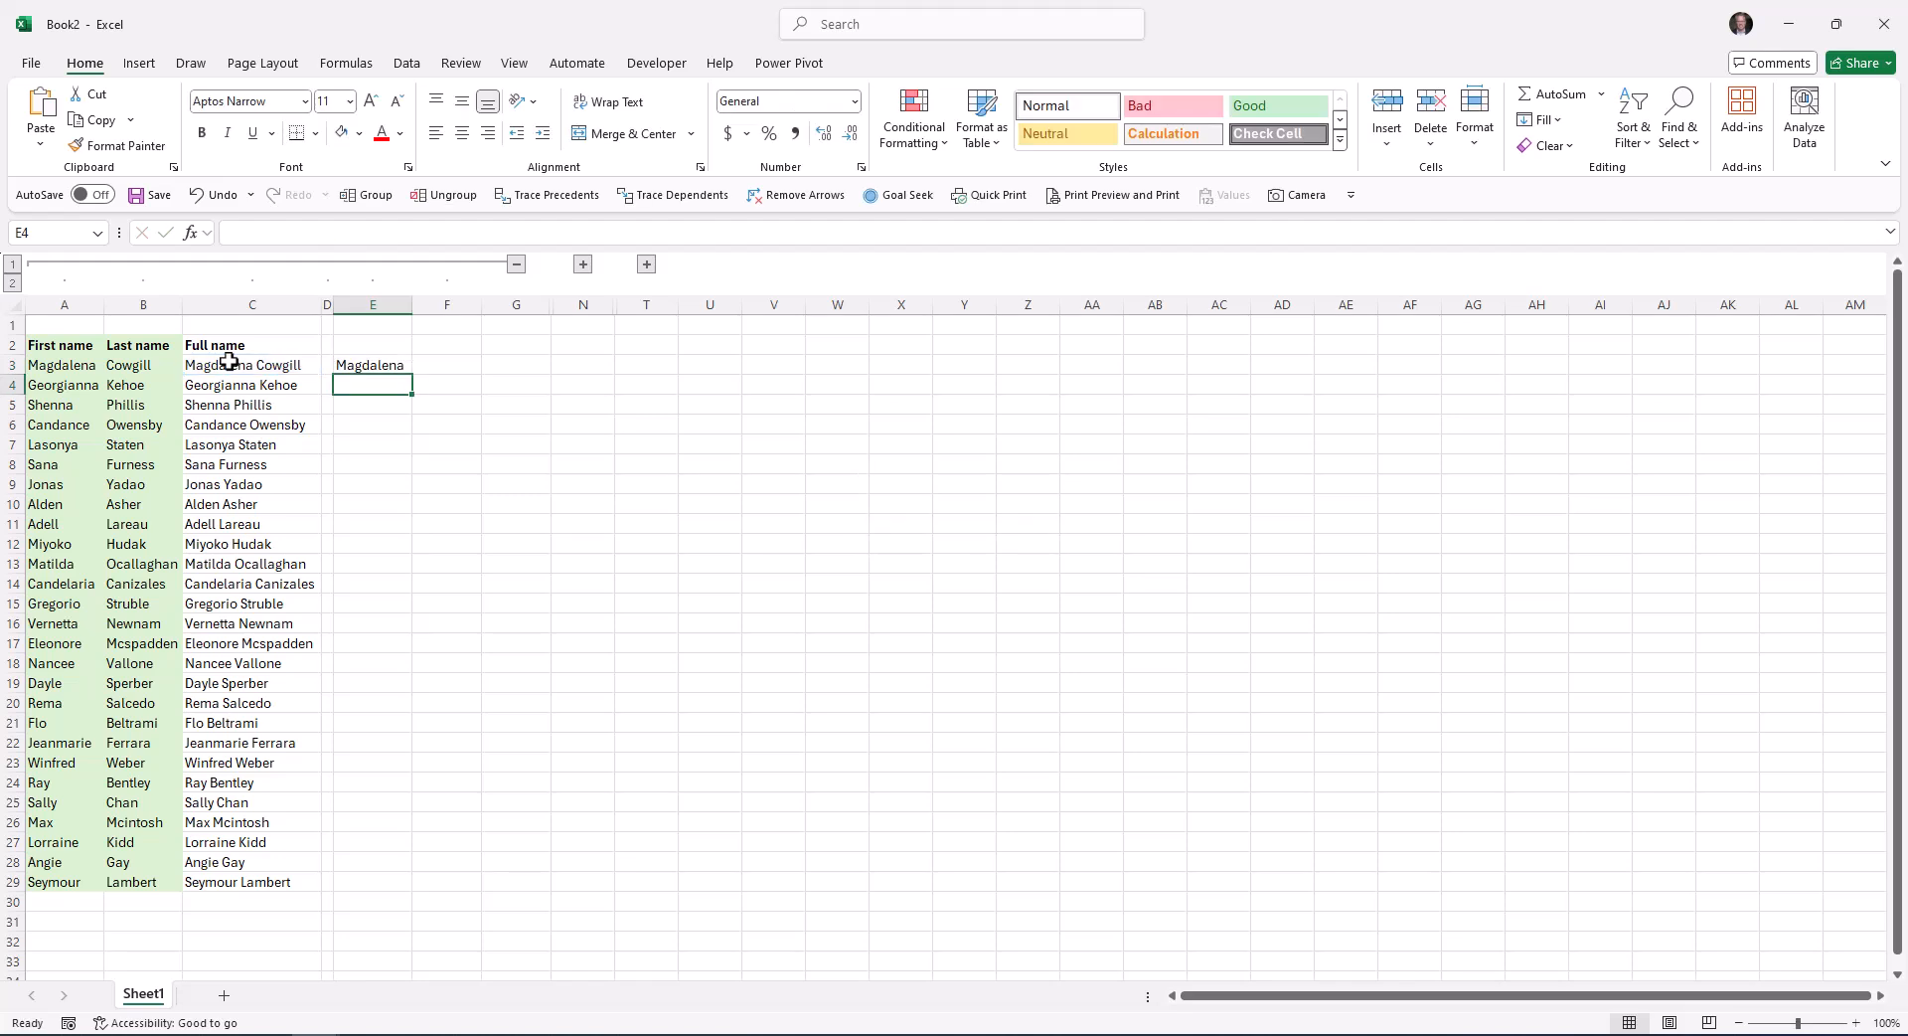
{"action": "left_click", "coordinate": [350, 368]}
{"action": "left_click_drag", "start_coordinate": [413, 375], "coordinate": [397, 899]}
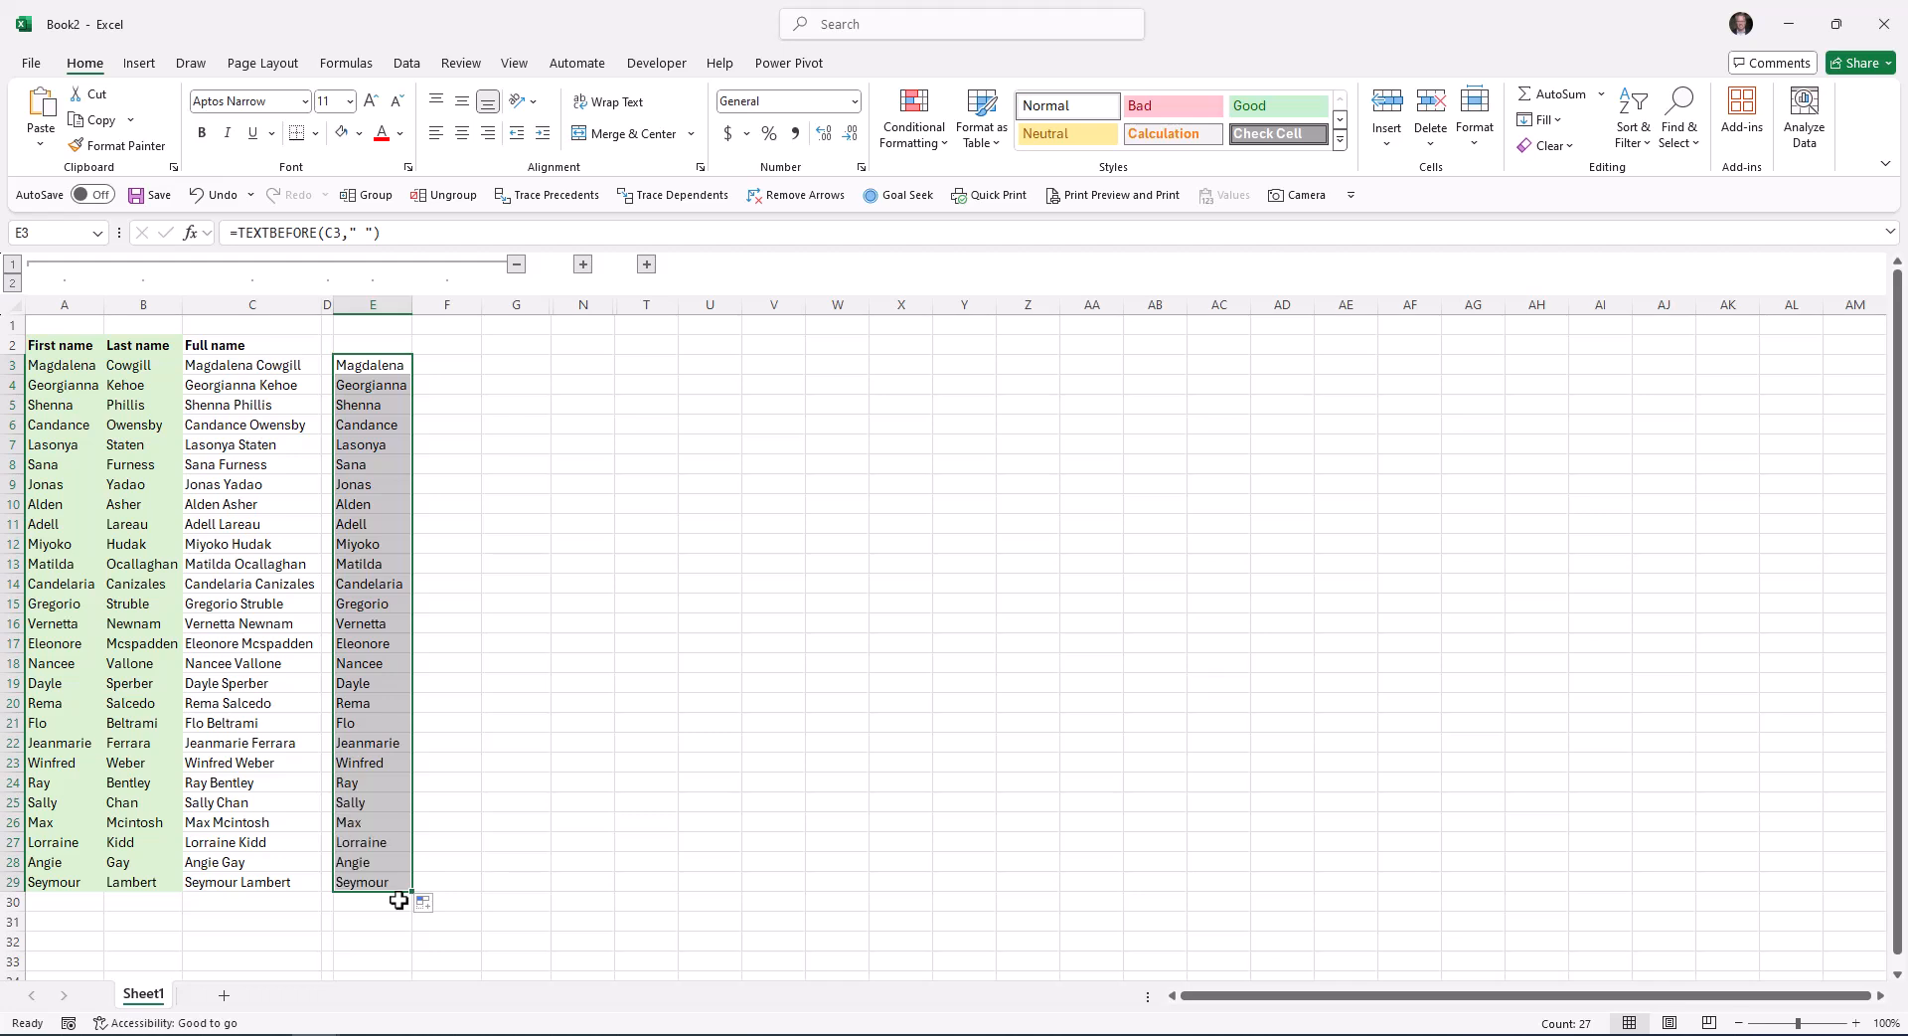
Step: Enter the header "First name" in E2 above the extracted first names
{"action": "left_click", "coordinate": [367, 345]}
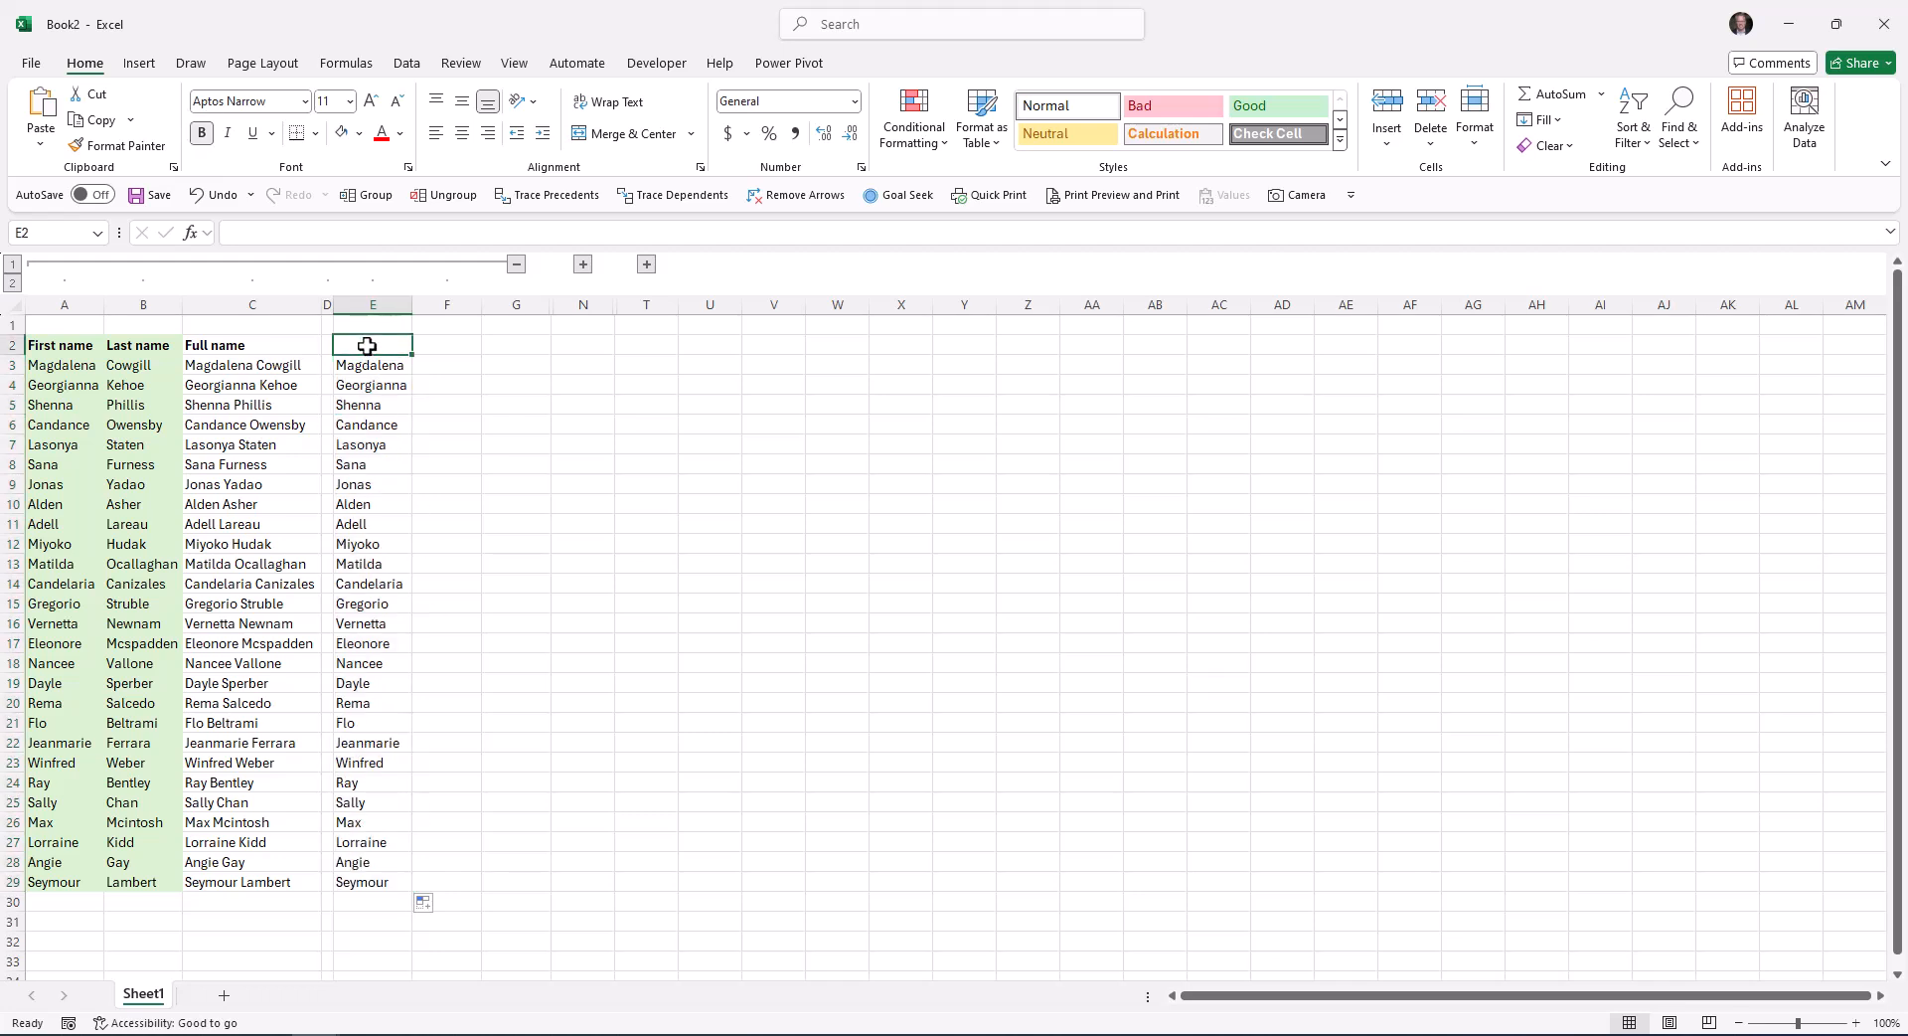
{"action": "type", "text": "First"}
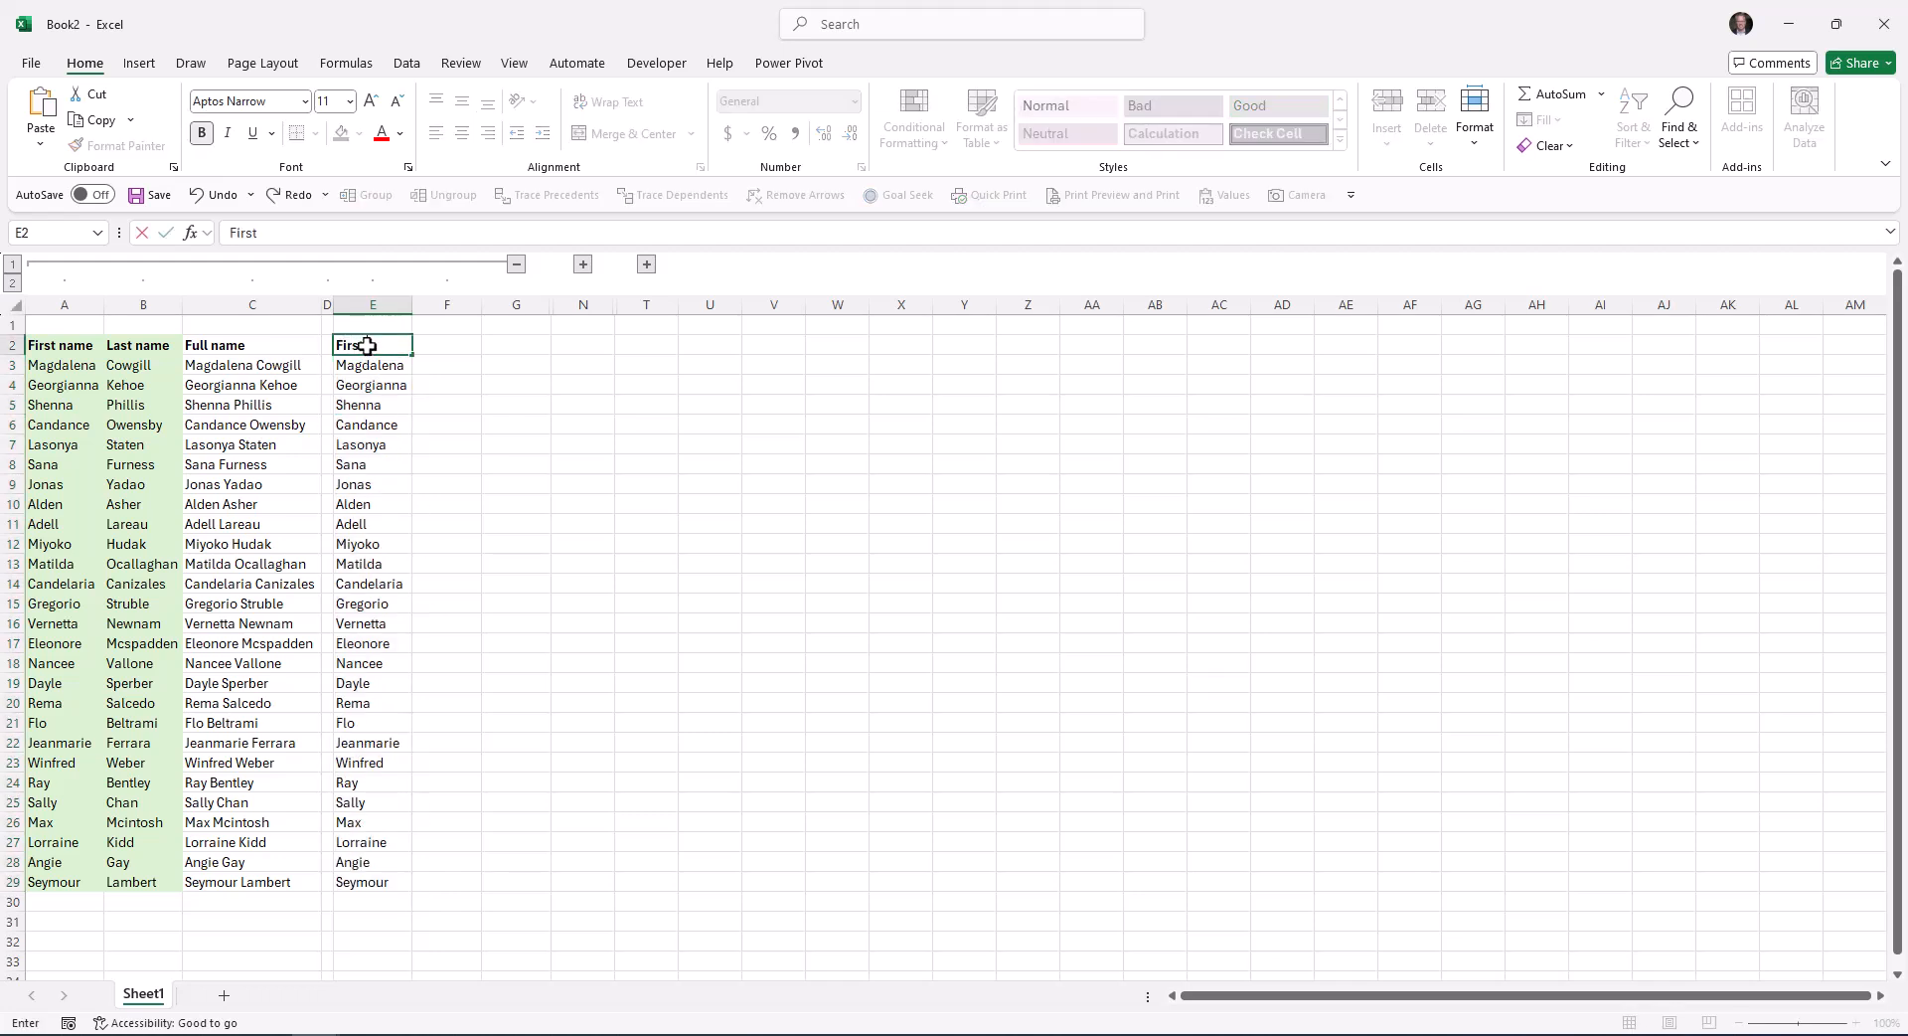
{"action": "type", "text": " name"}
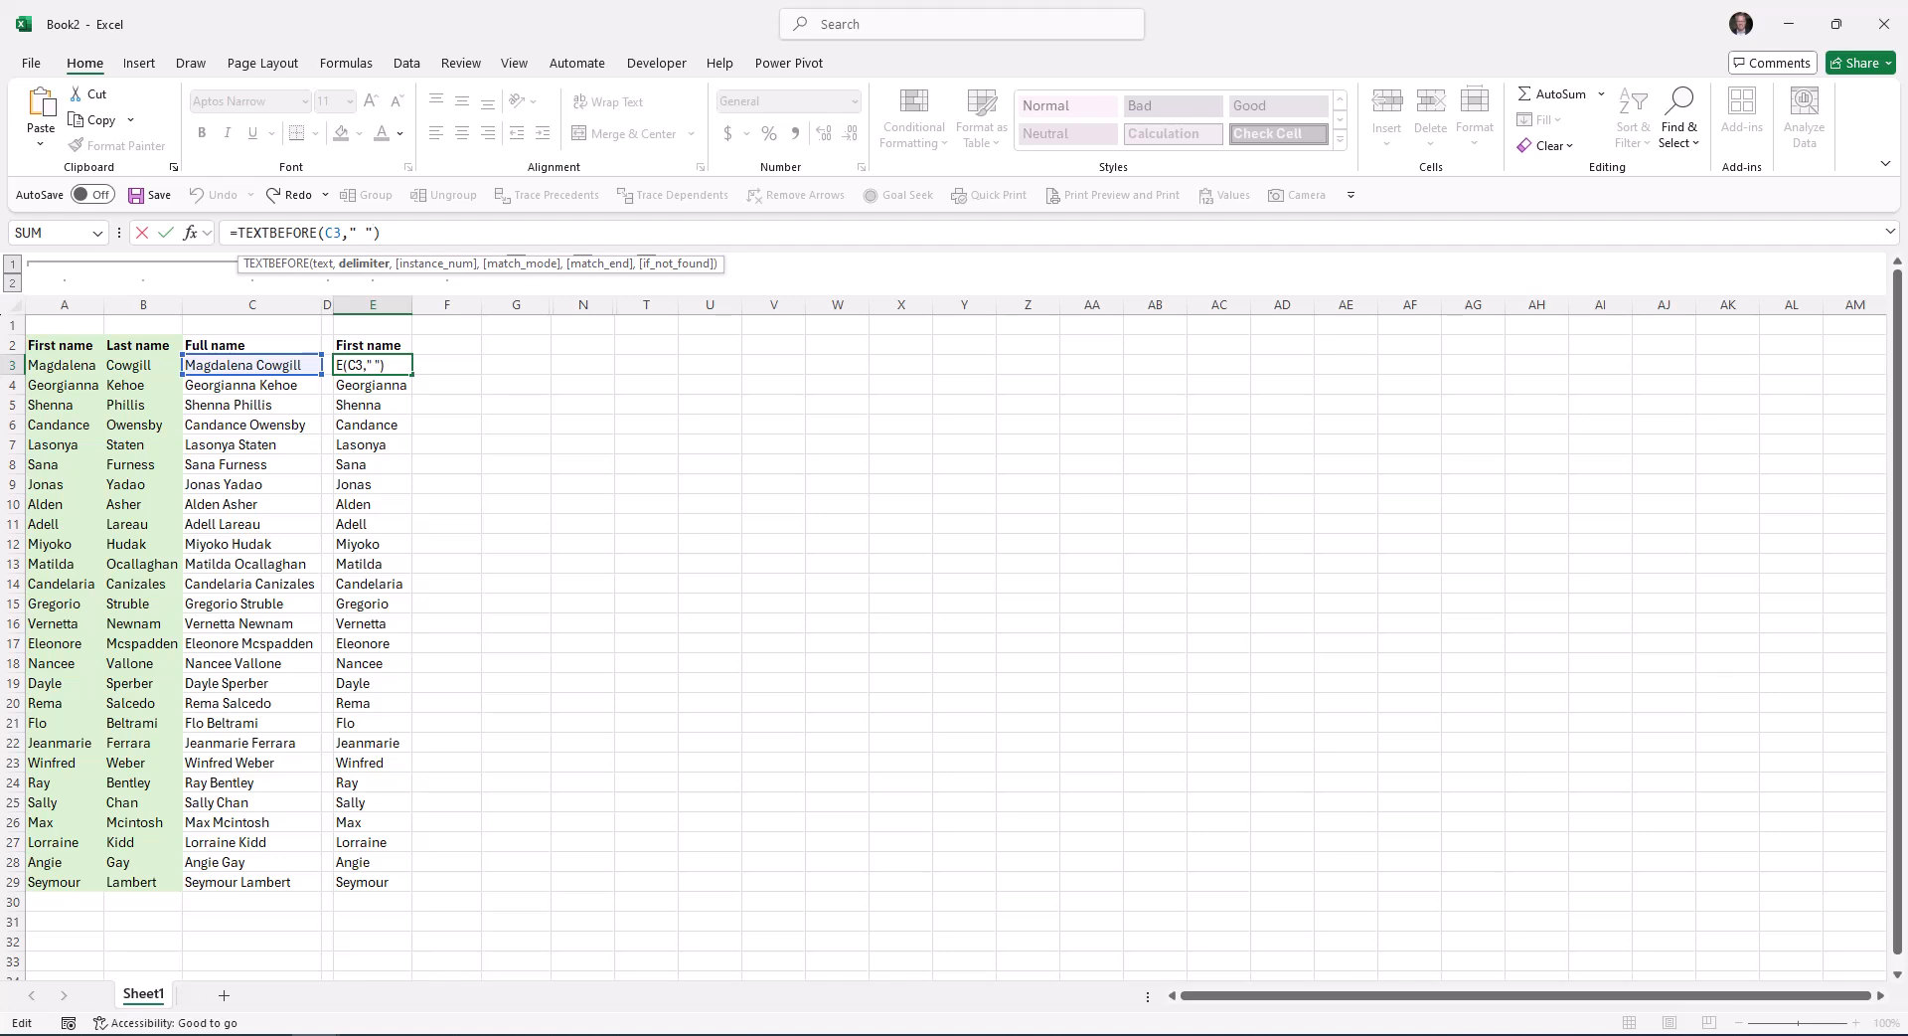
{"action": "key", "text": "Return"}
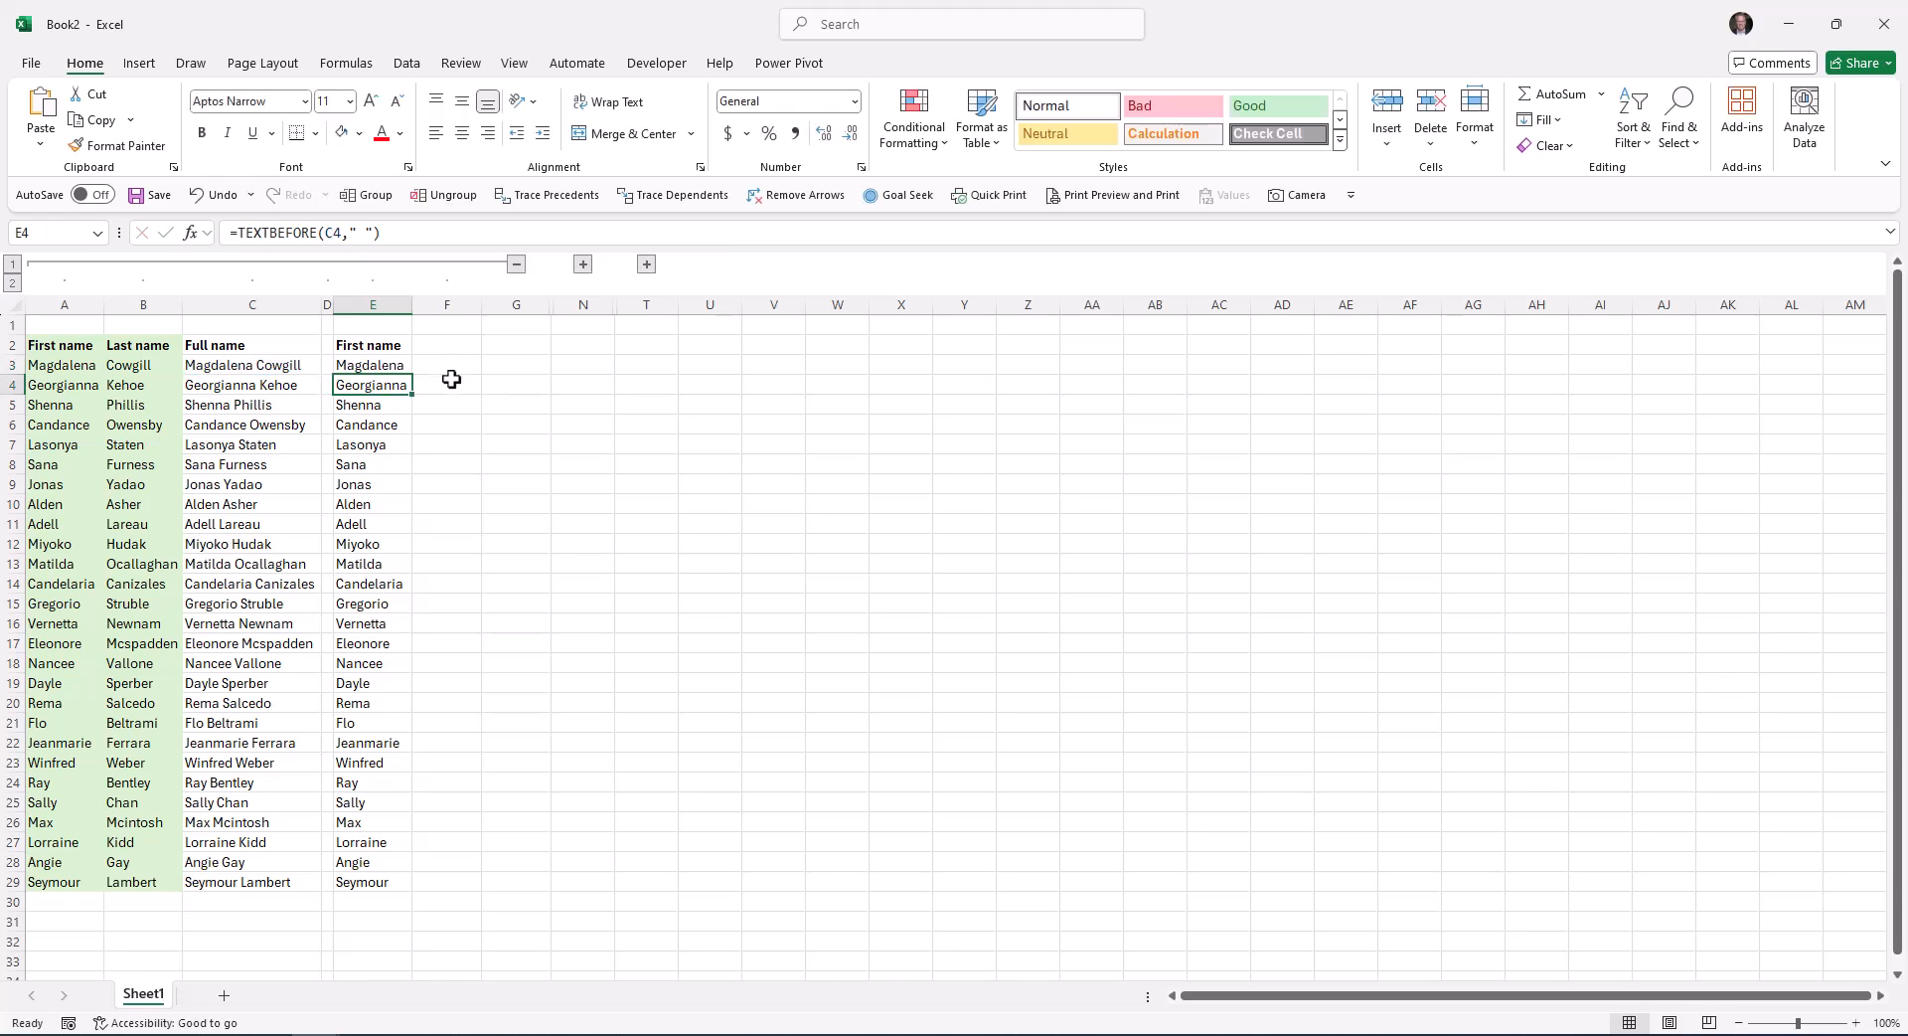
Step: Extract the last name in F3 with =TEXTAFTER(C3," ") and fill the formula down to F29
{"action": "left_click", "coordinate": [452, 364]}
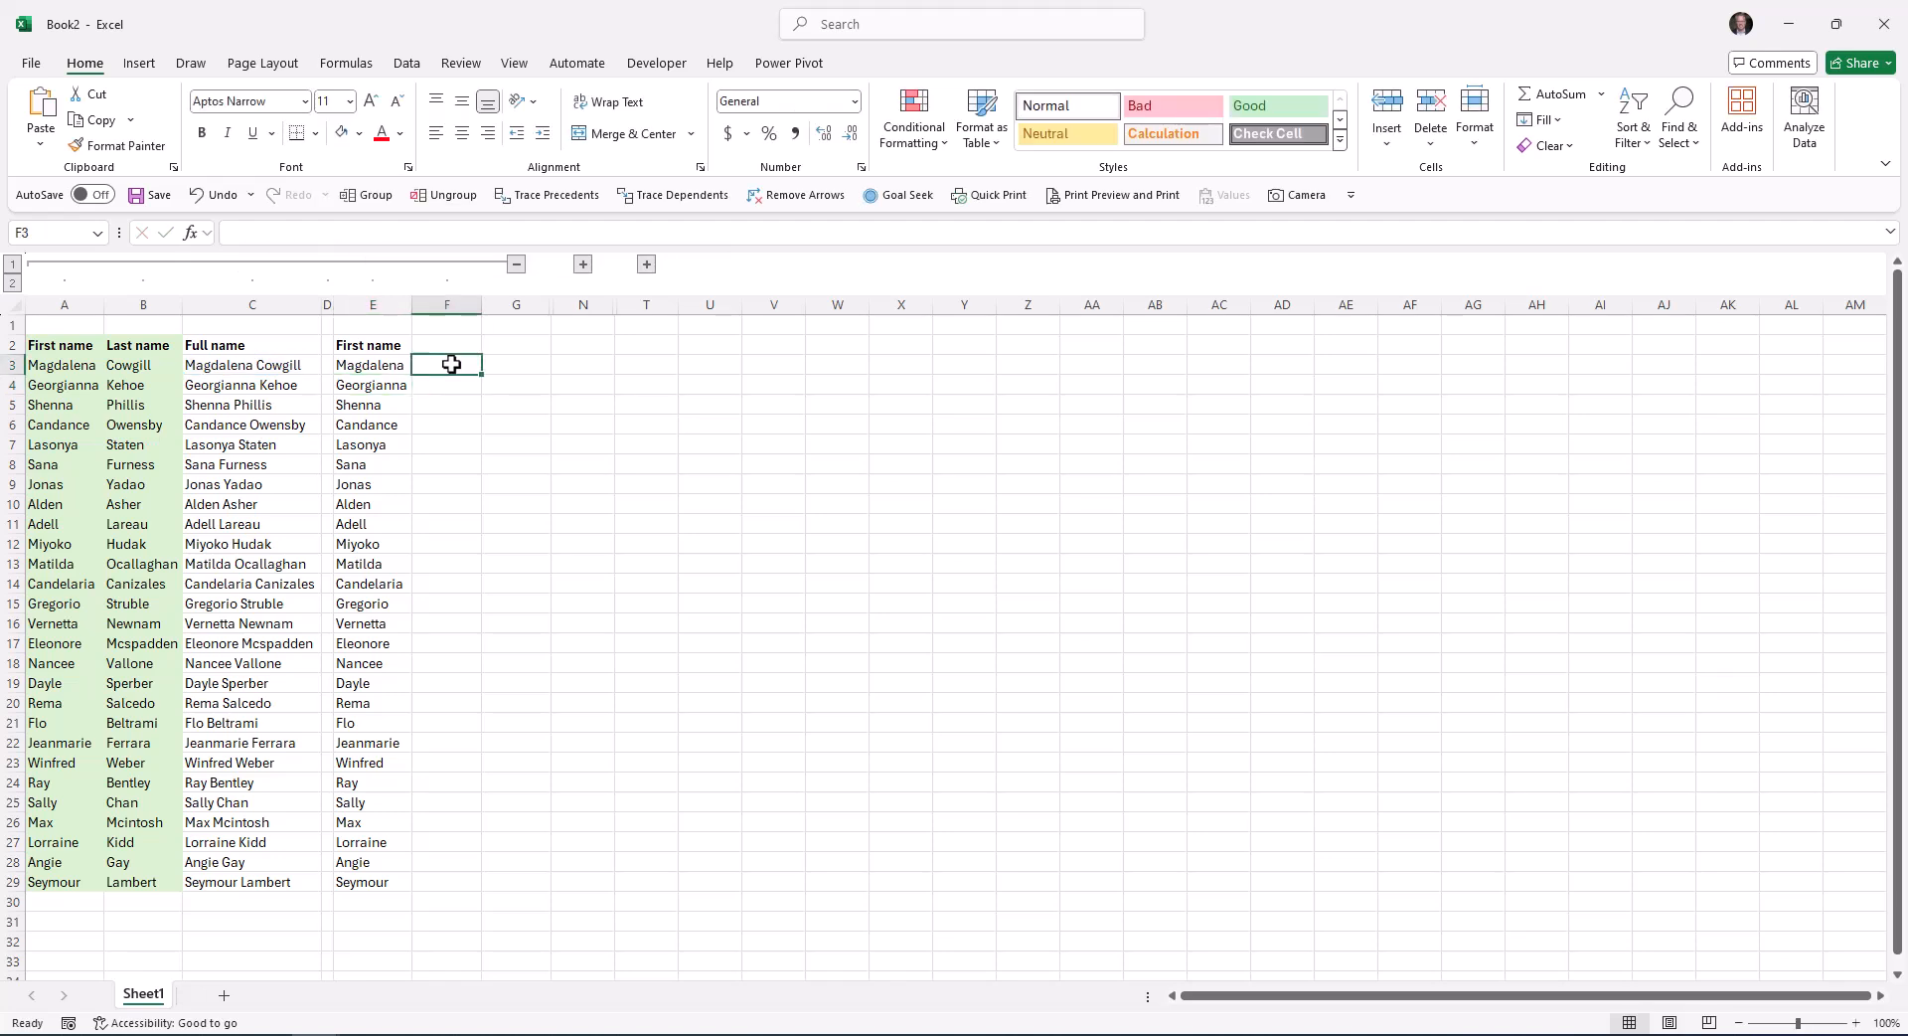
{"action": "type", "text": "="}
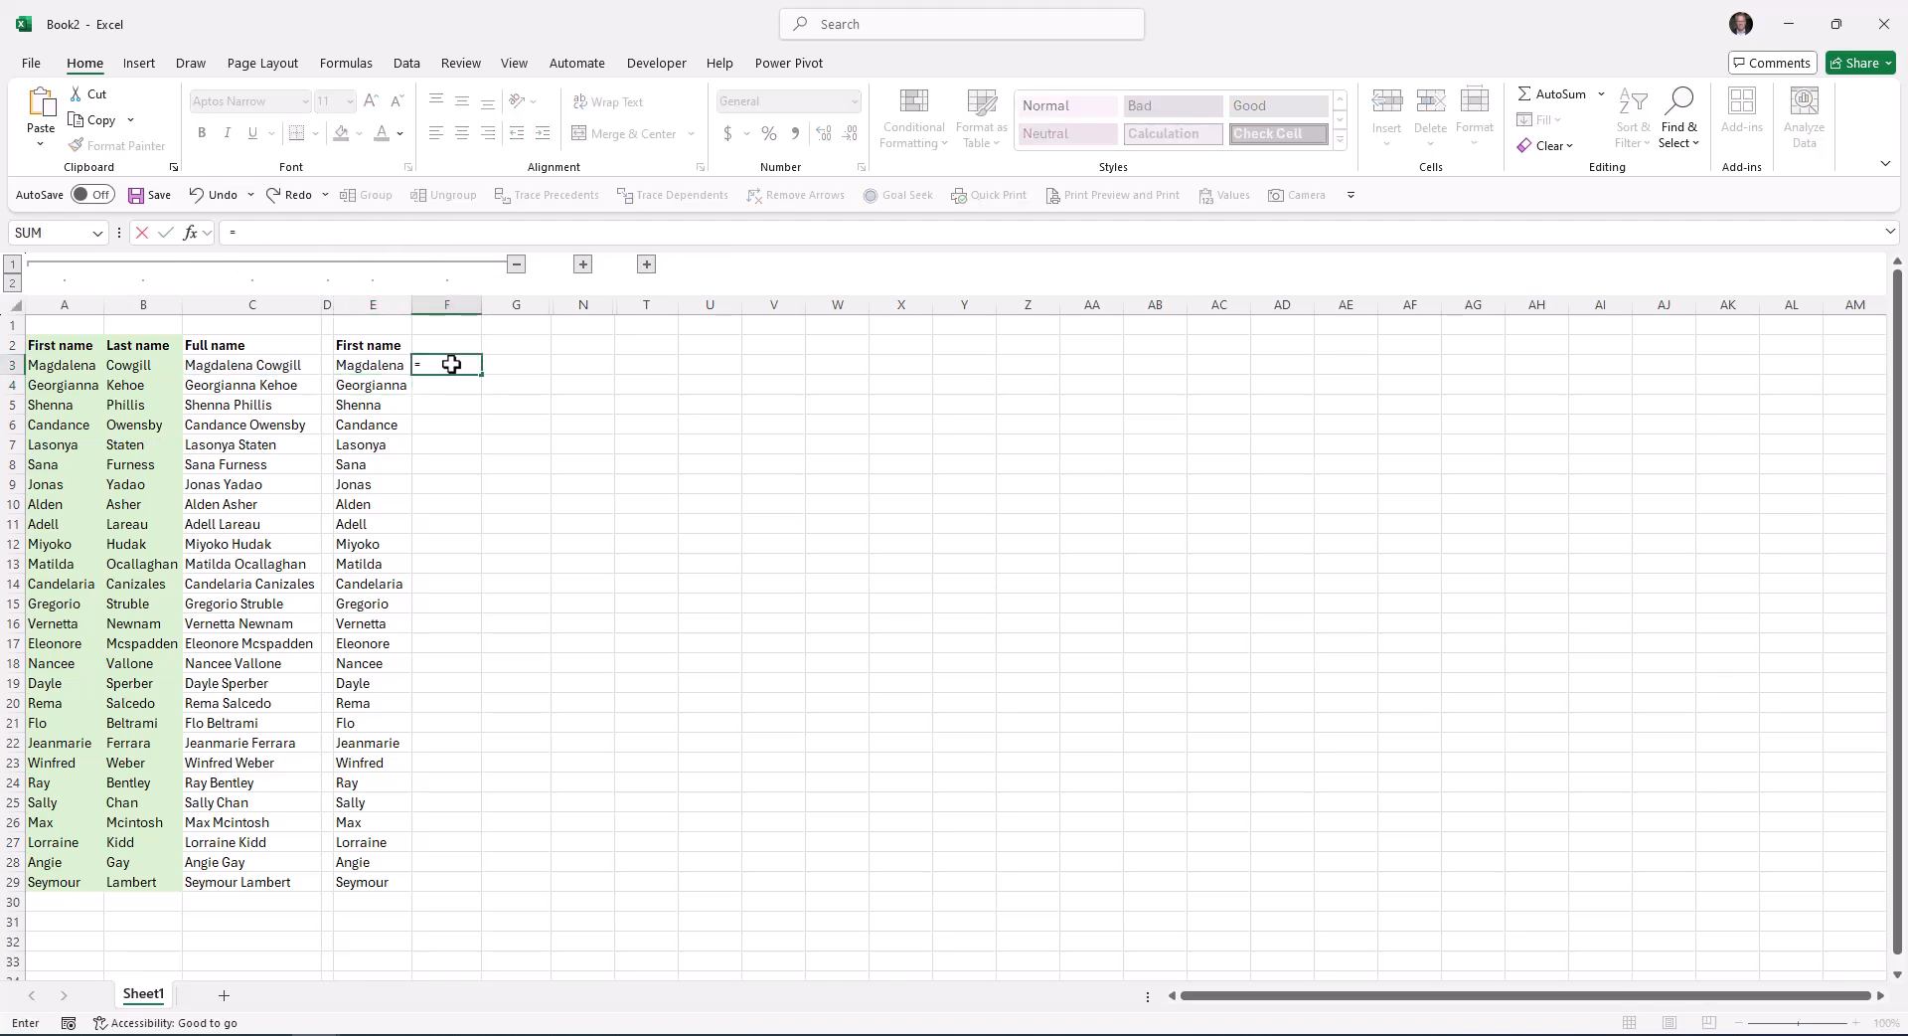
{"action": "type", "text": "tex"}
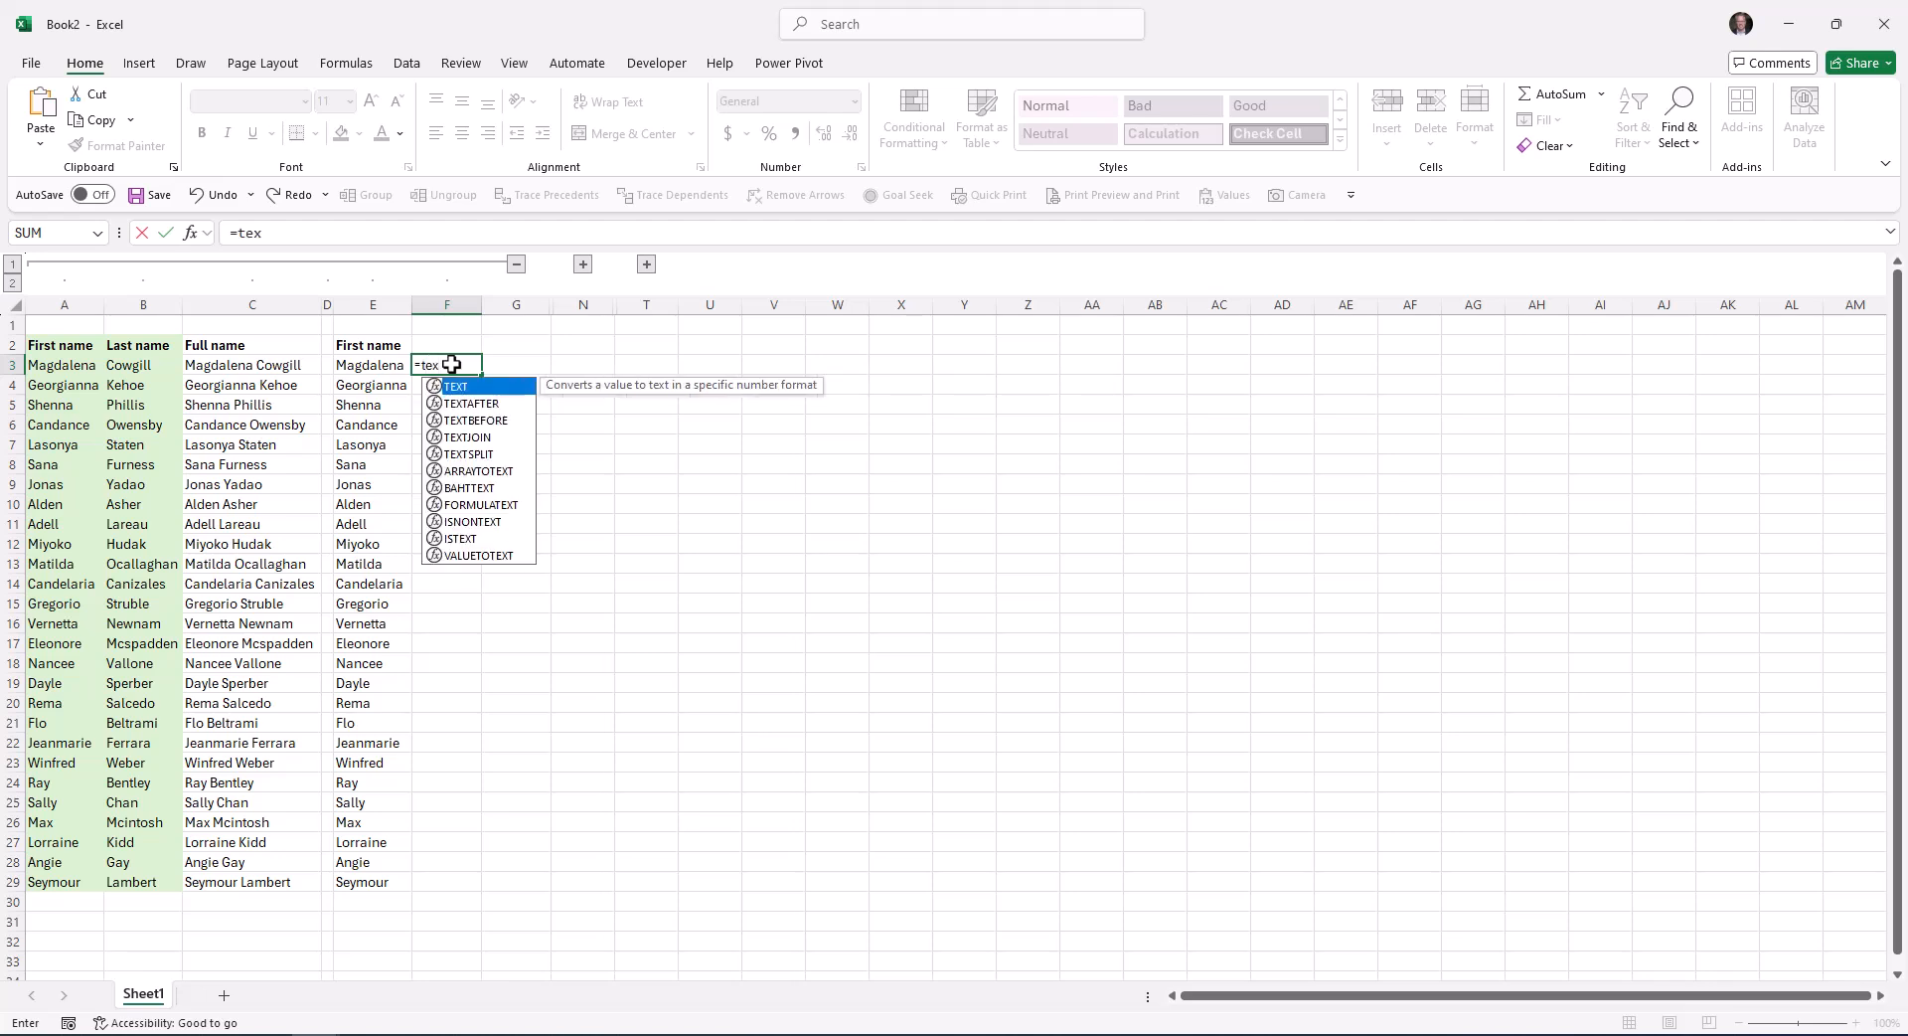
{"action": "type", "text": "ta"}
{"action": "key", "text": "Tab"}
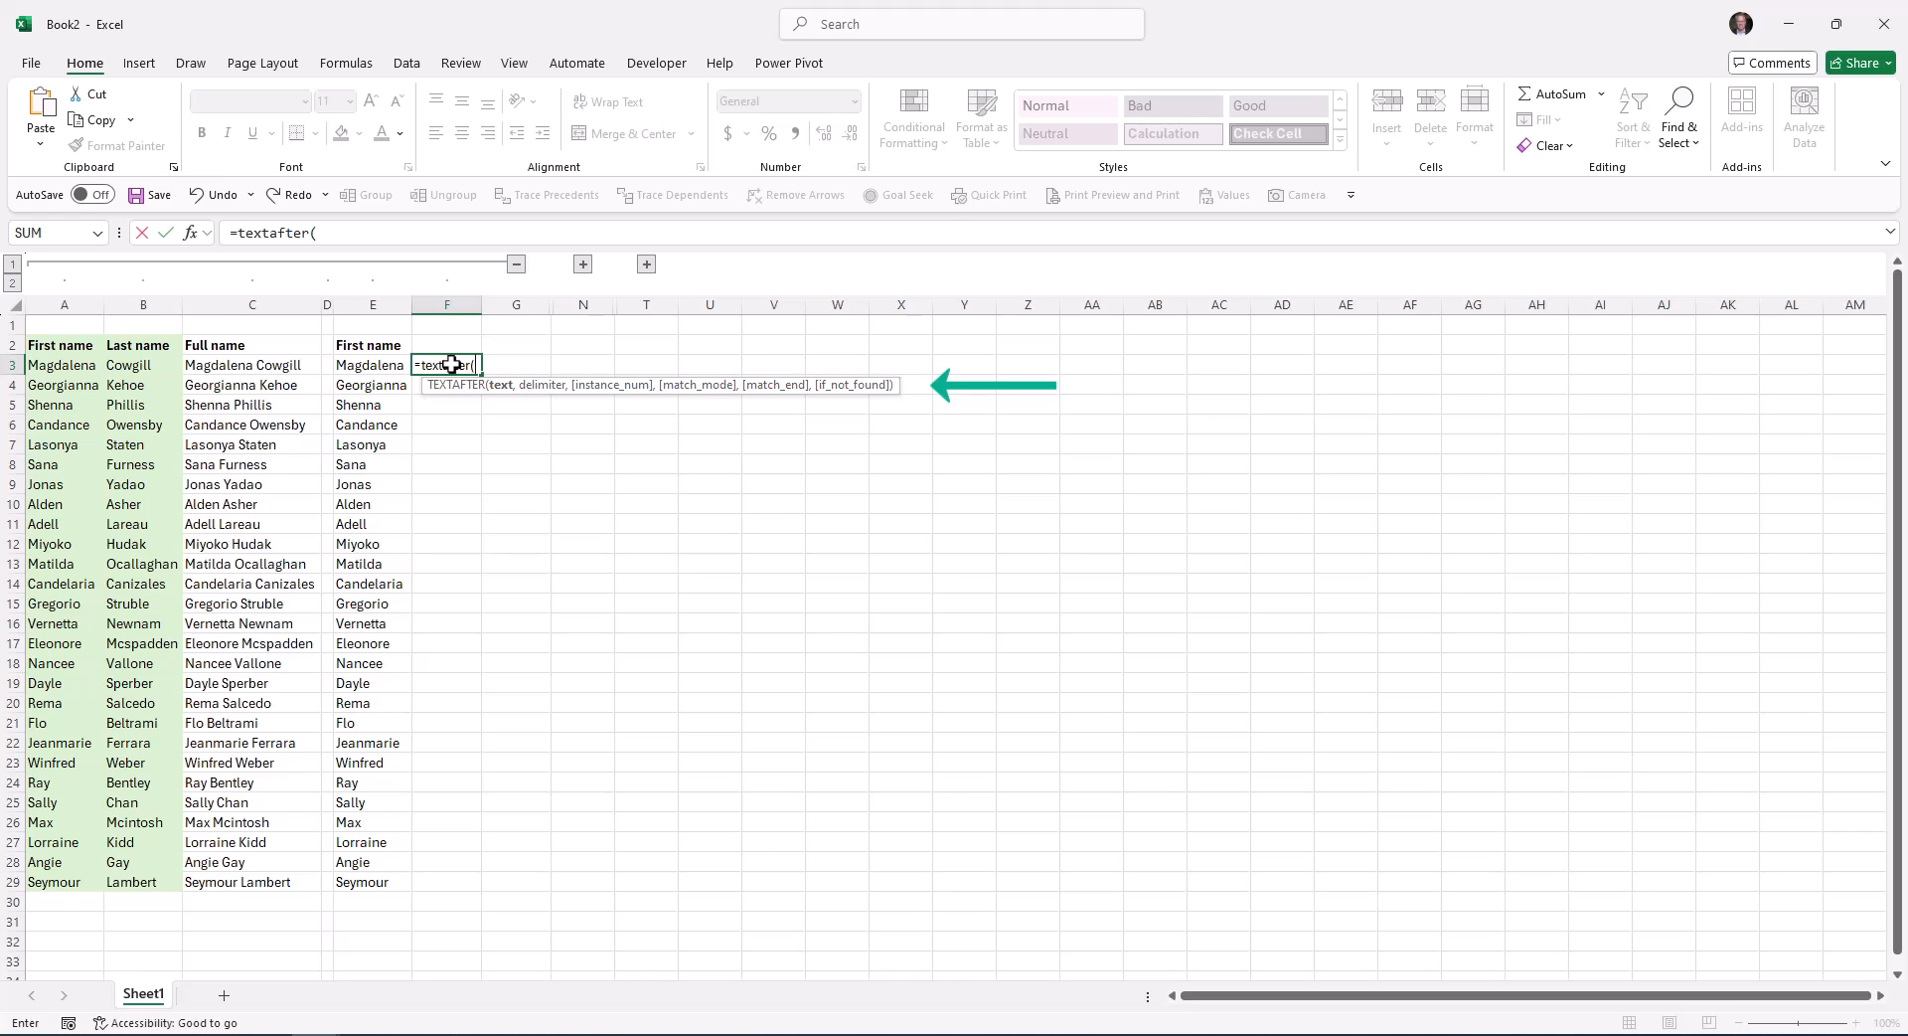
{"action": "left_click", "coordinate": [266, 367]}
{"action": "type", "text": ","}
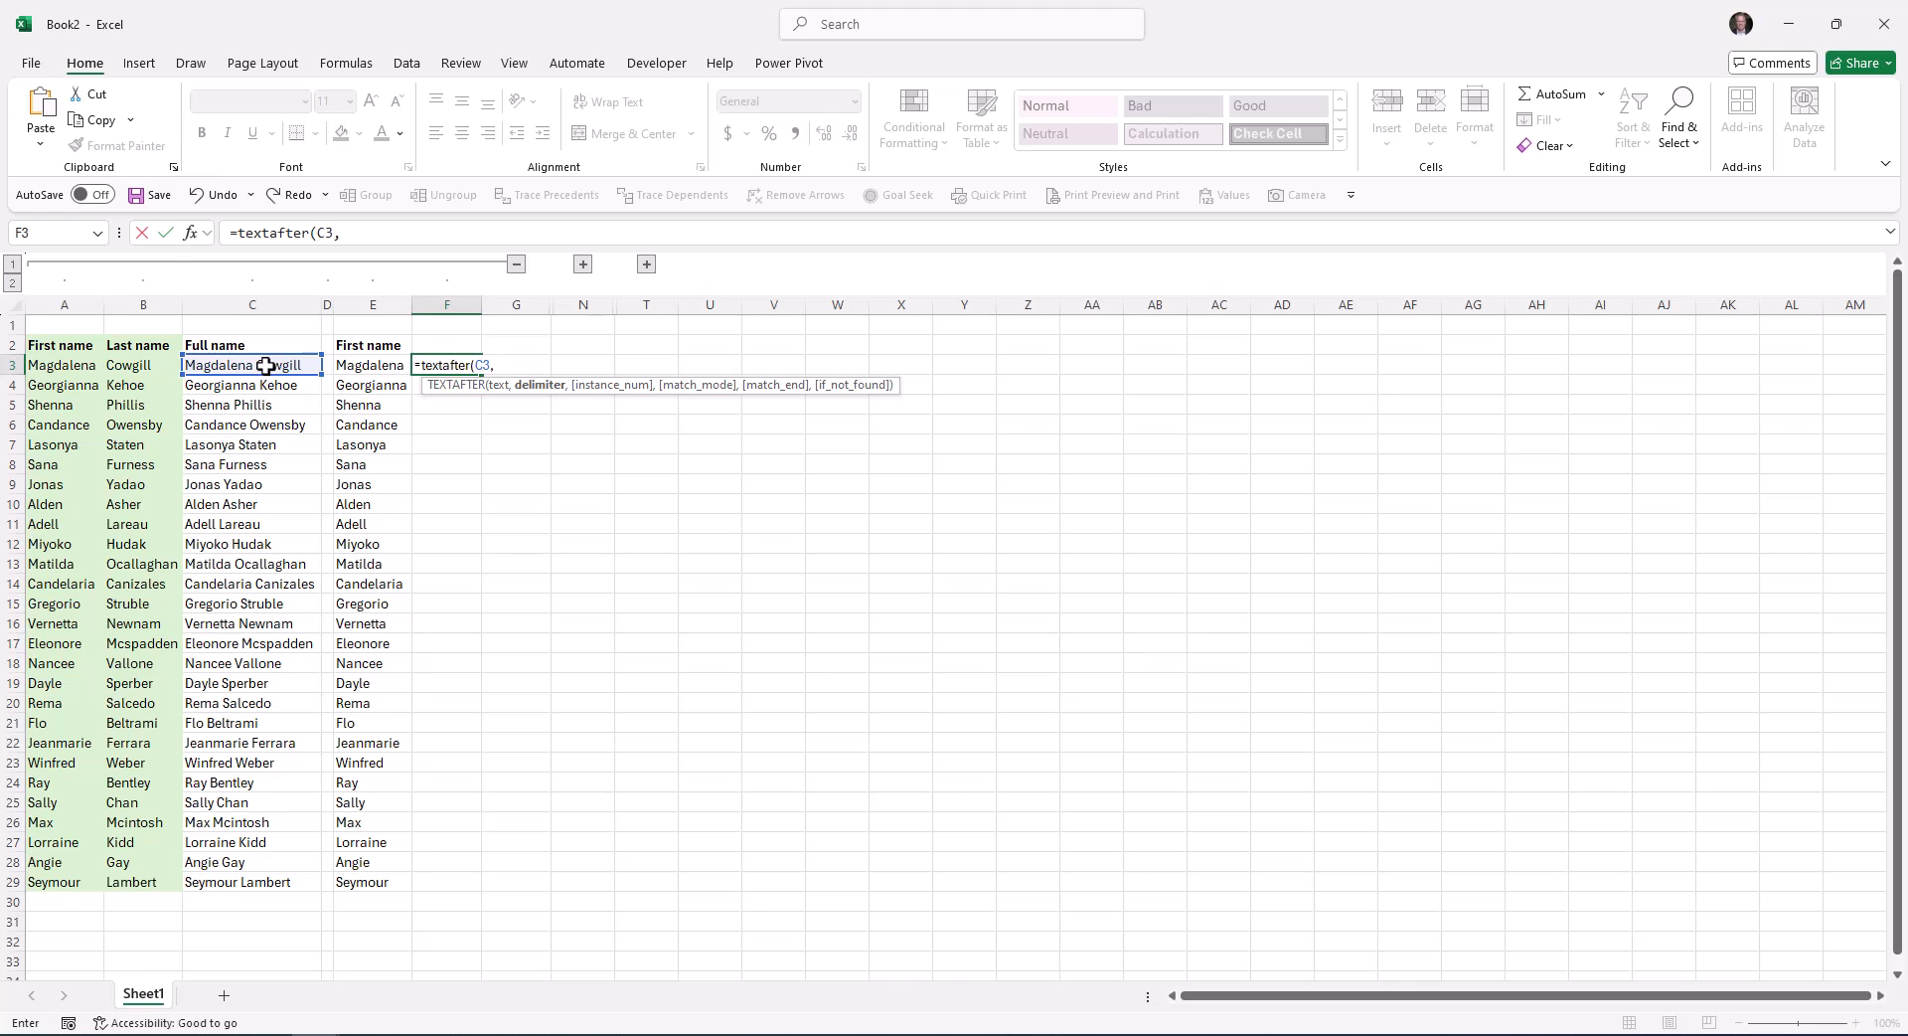
{"action": "type", "text": "\" \")"}
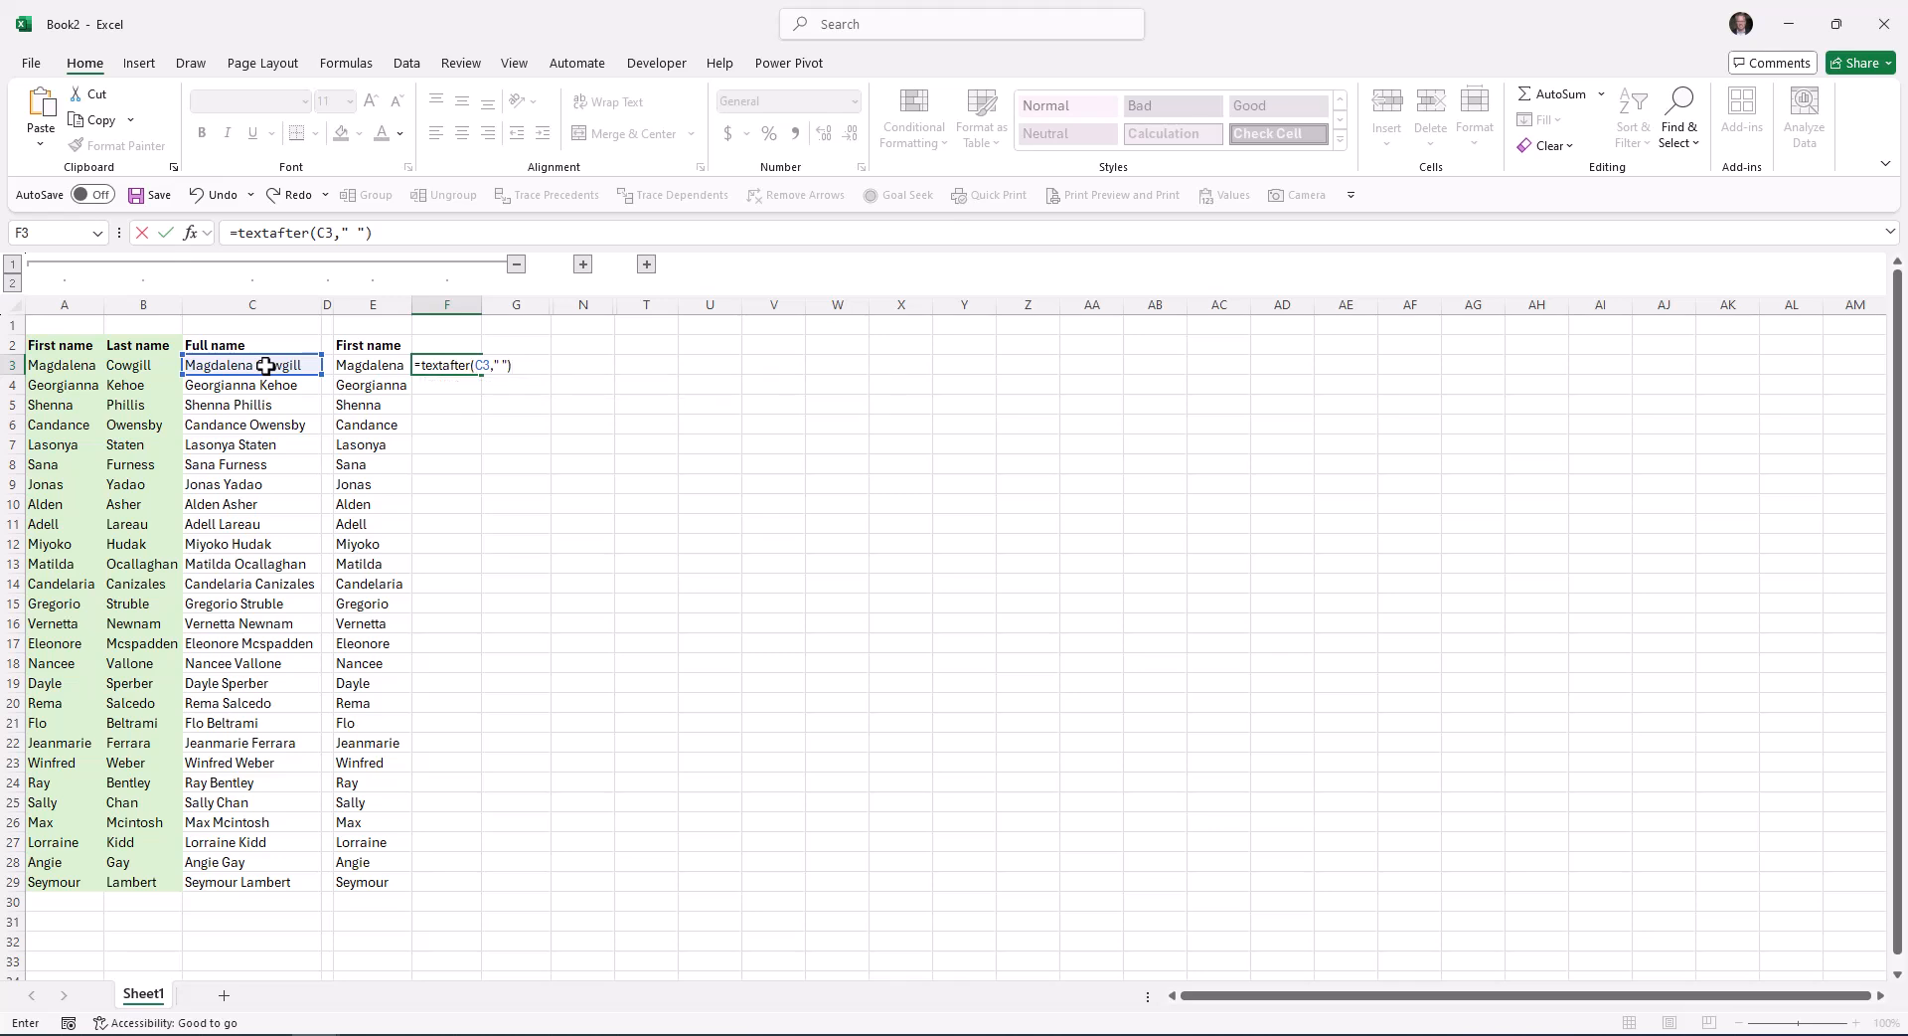
{"action": "key", "text": "Return"}
{"action": "left_click", "coordinate": [459, 366]}
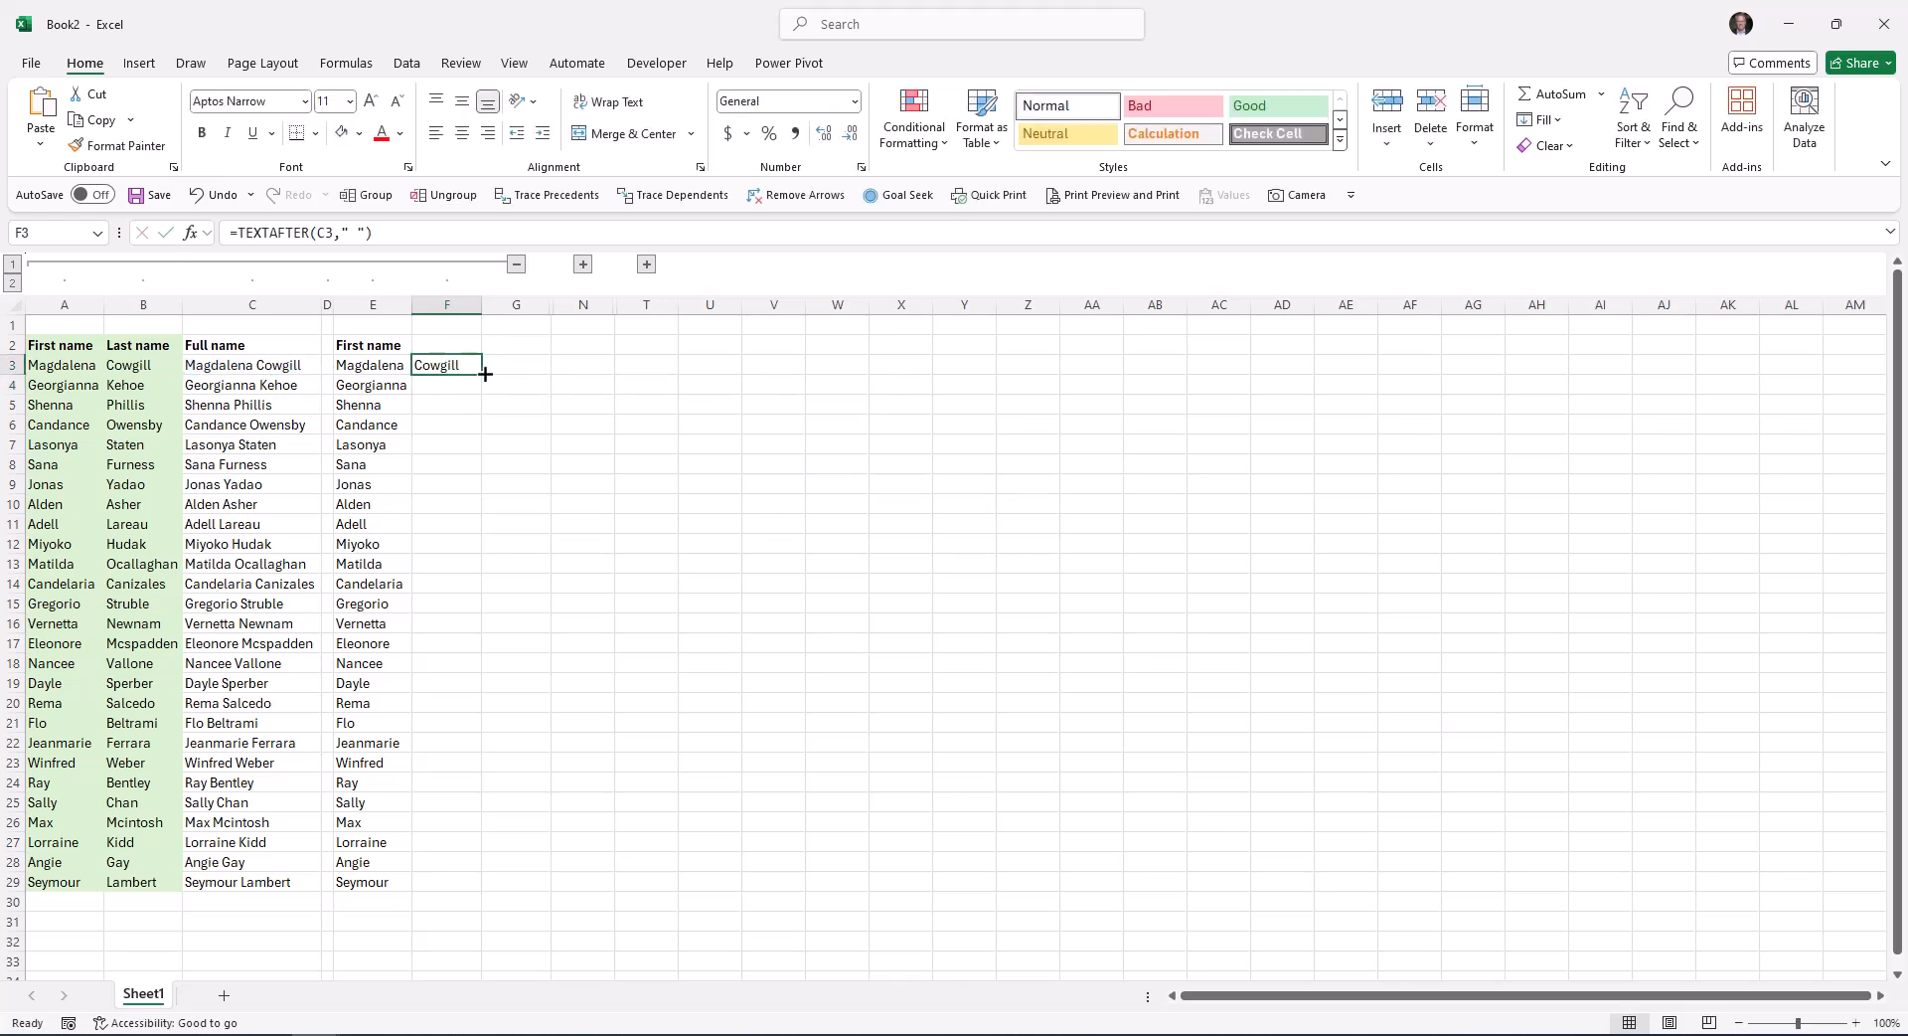
{"action": "double_click", "coordinate": [485, 374]}
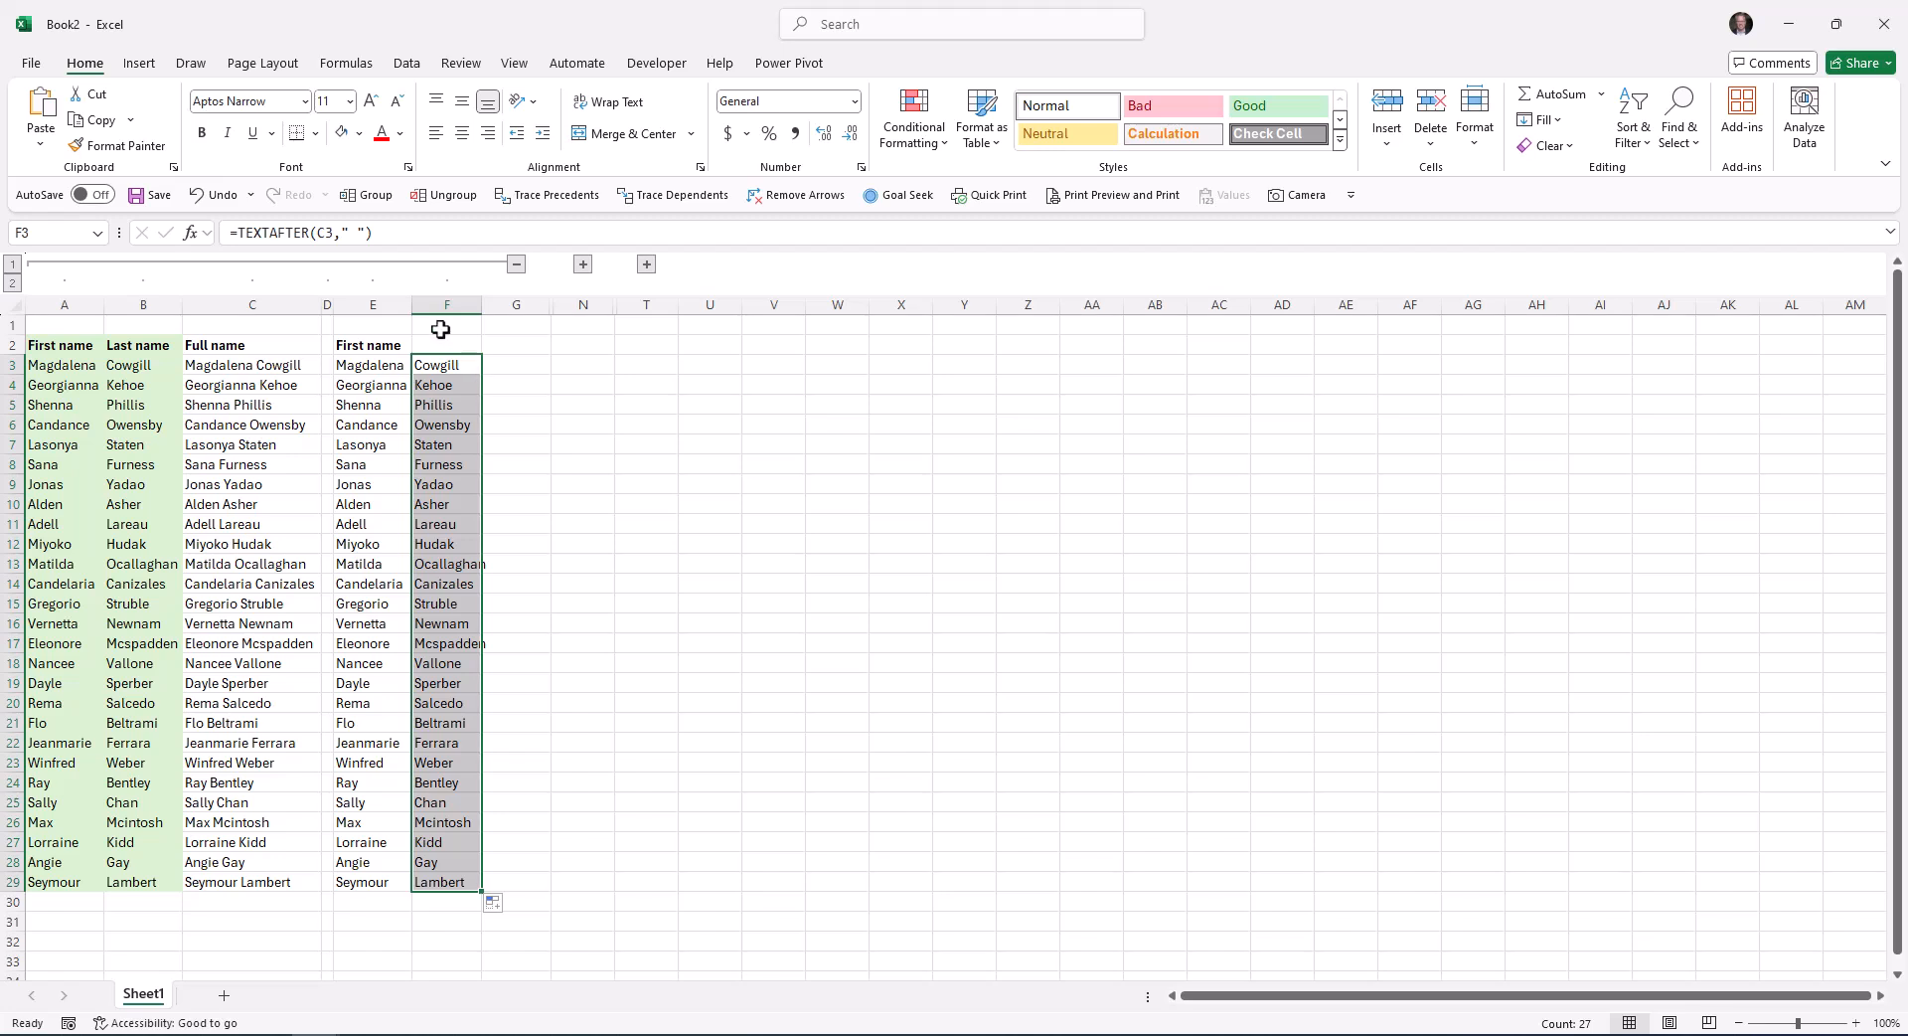
Step: Enter the header "Last name" in F2 and autofit the width of column F
{"action": "double_click", "coordinate": [446, 348]}
{"action": "type", "text": "Last name"}
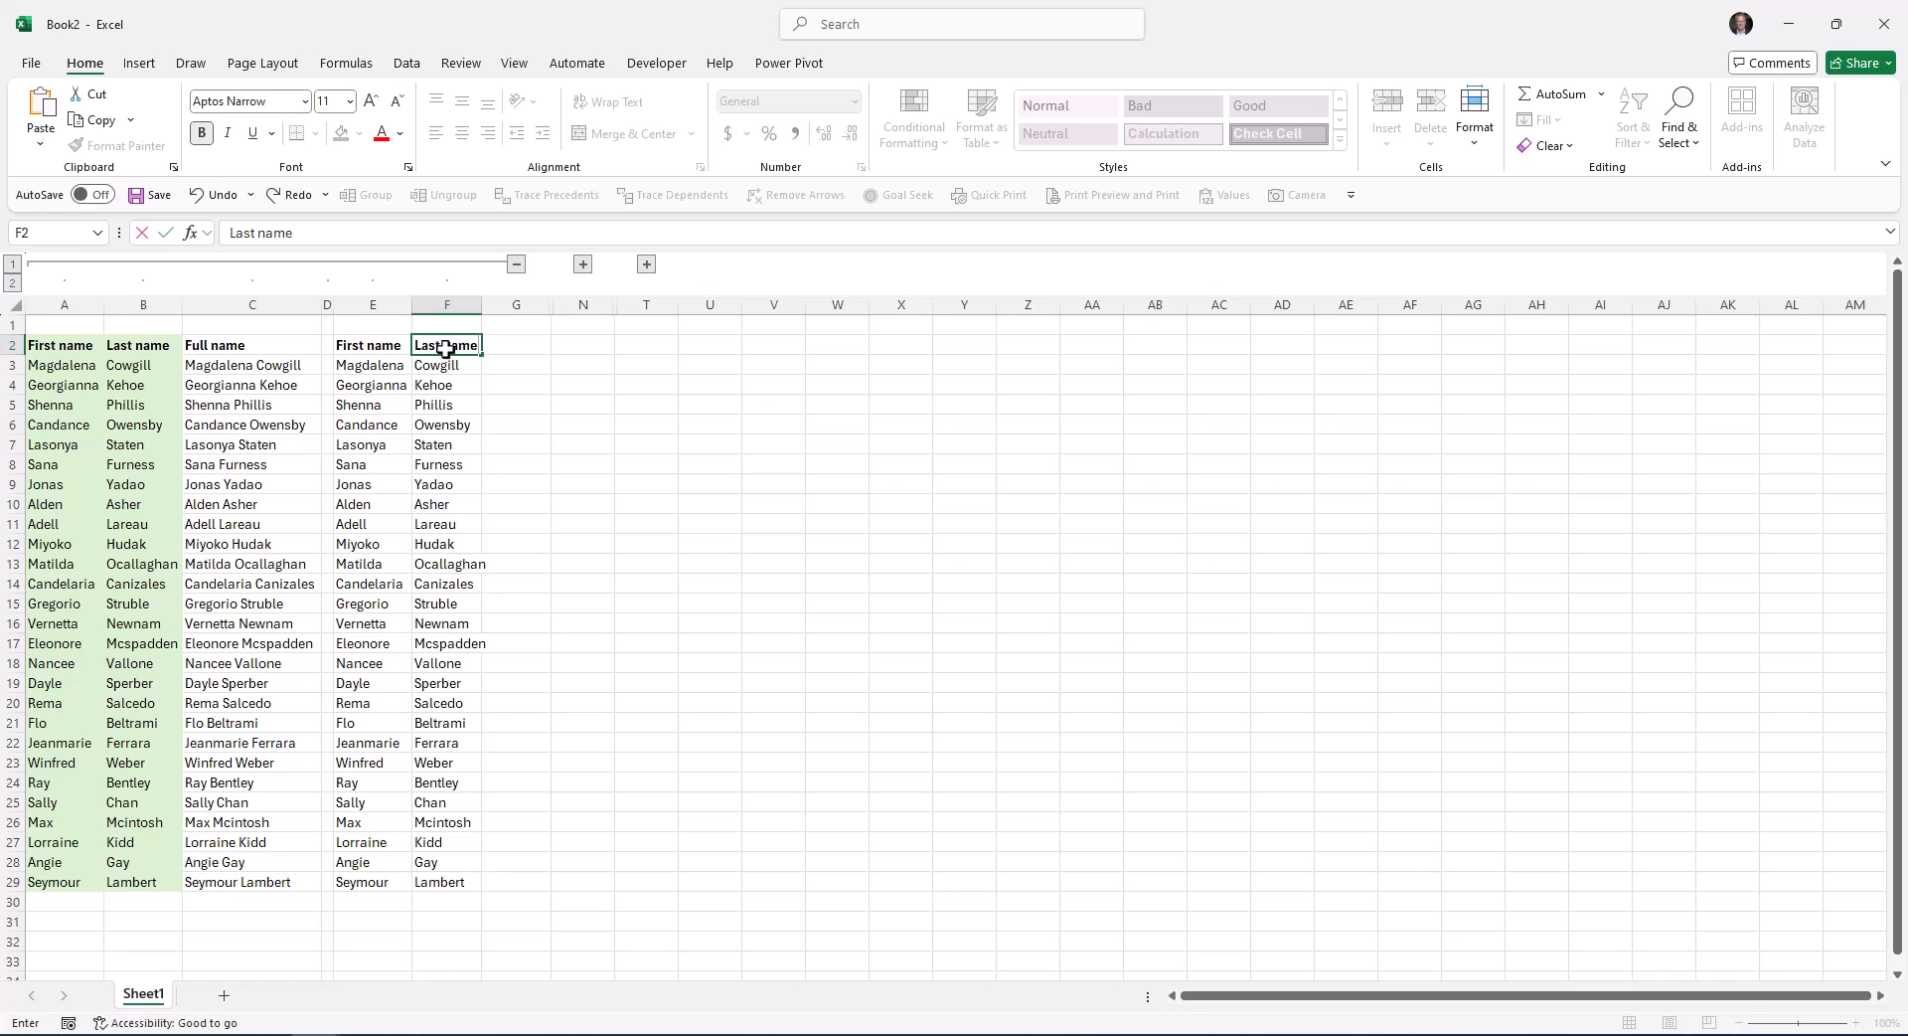
{"action": "key", "text": "Return"}
{"action": "key", "text": "Up"}
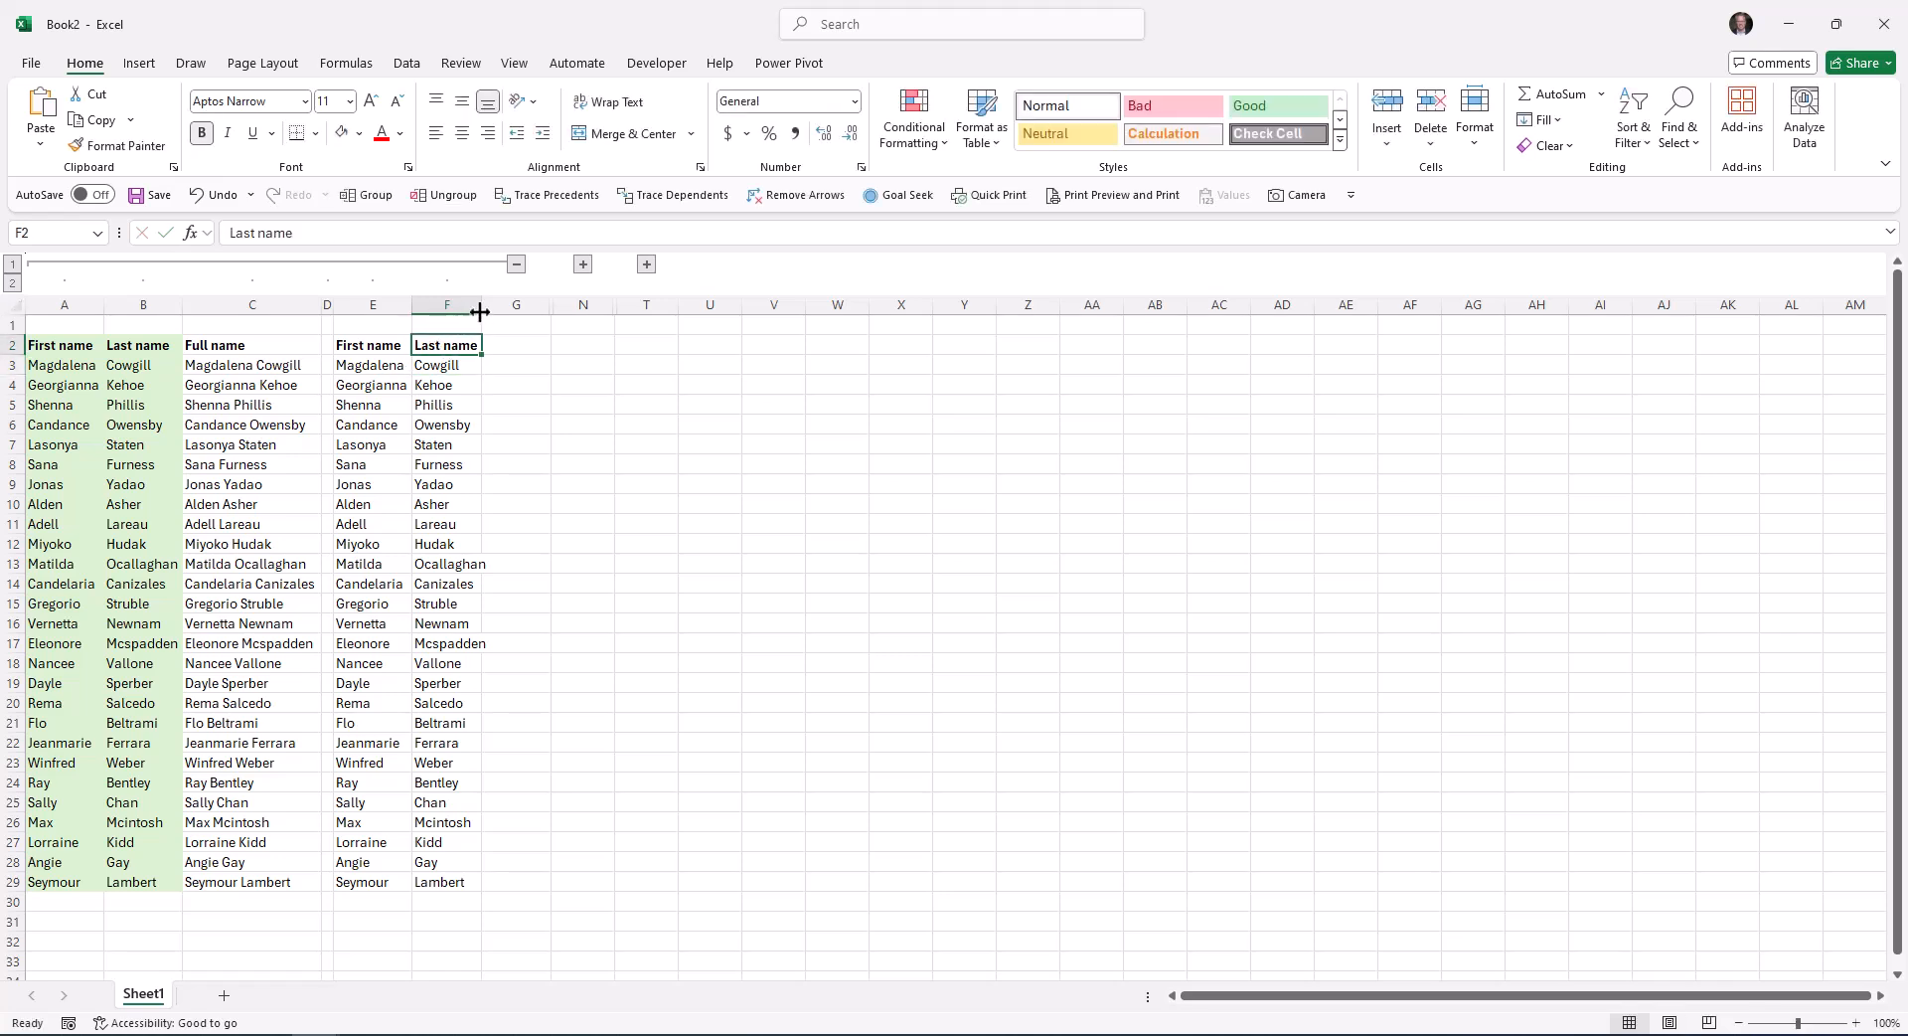
{"action": "double_click", "coordinate": [481, 304]}
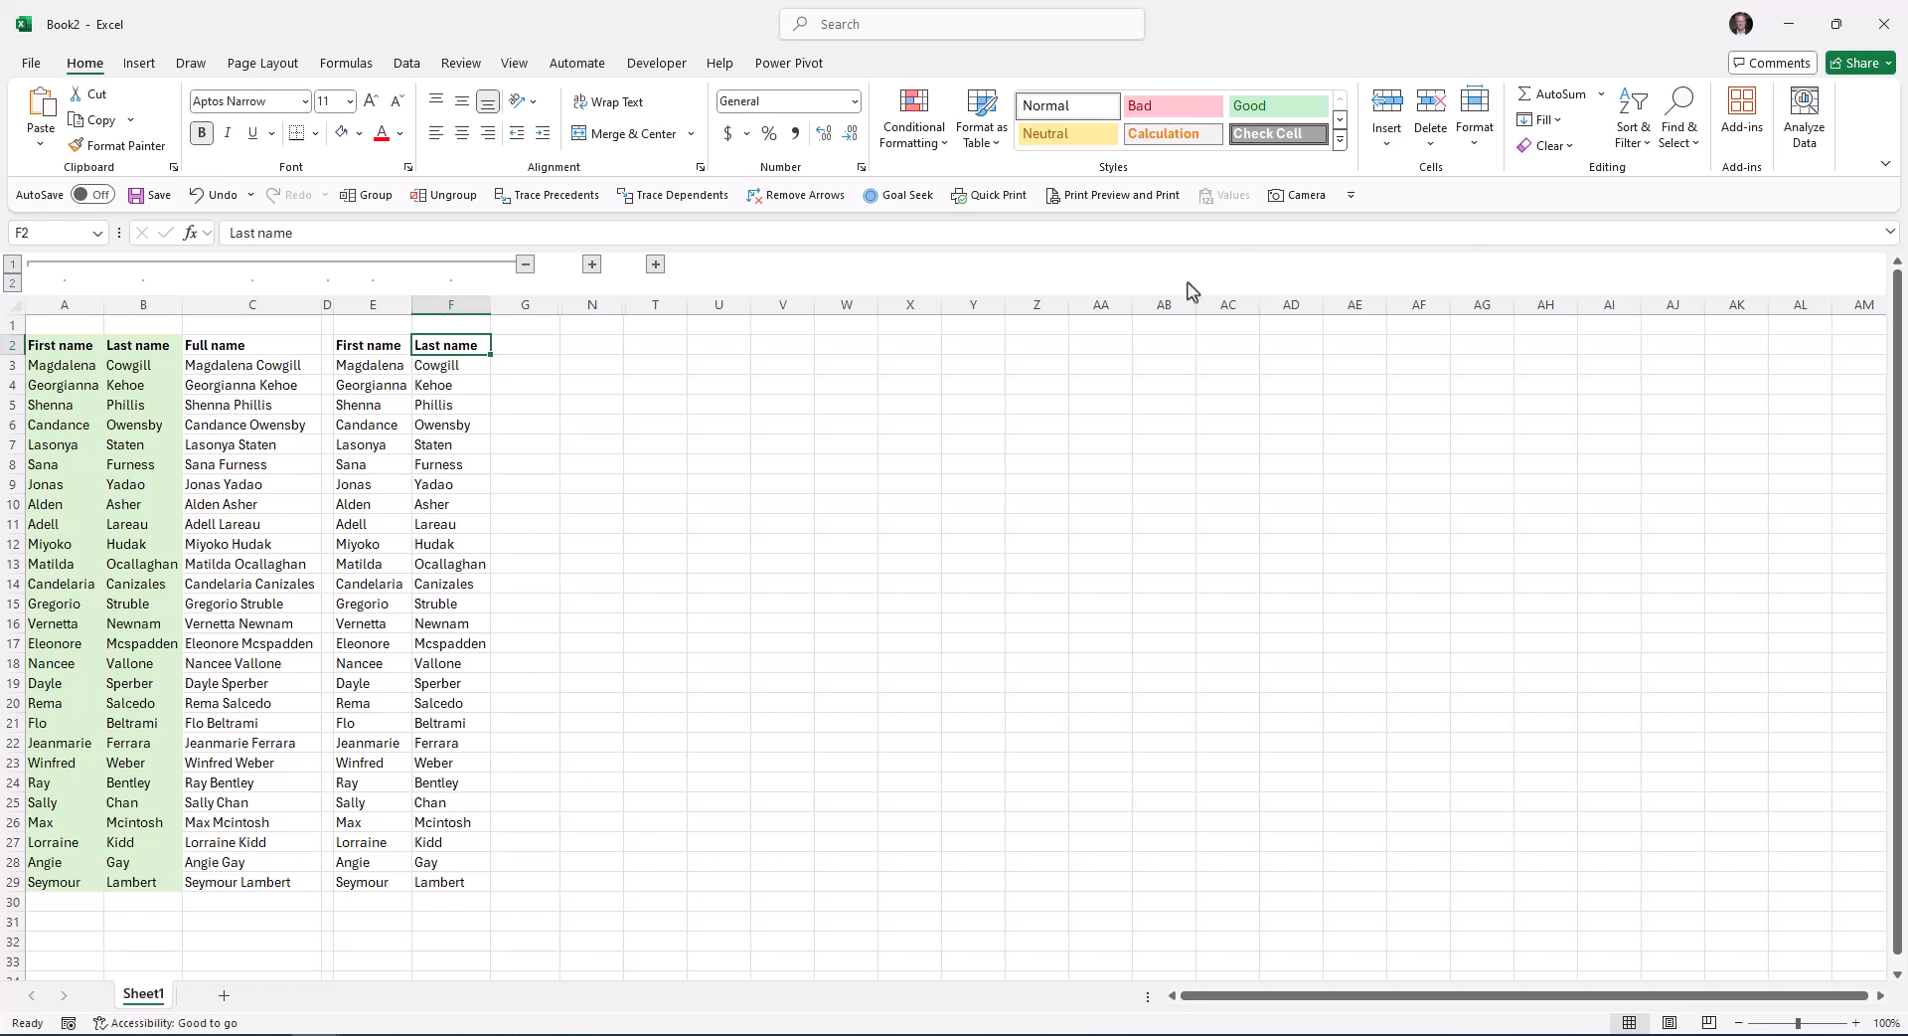
Step: Collapse the column group holding the names and expand the group holding the Province and Country columns
{"action": "left_click", "coordinate": [524, 264]}
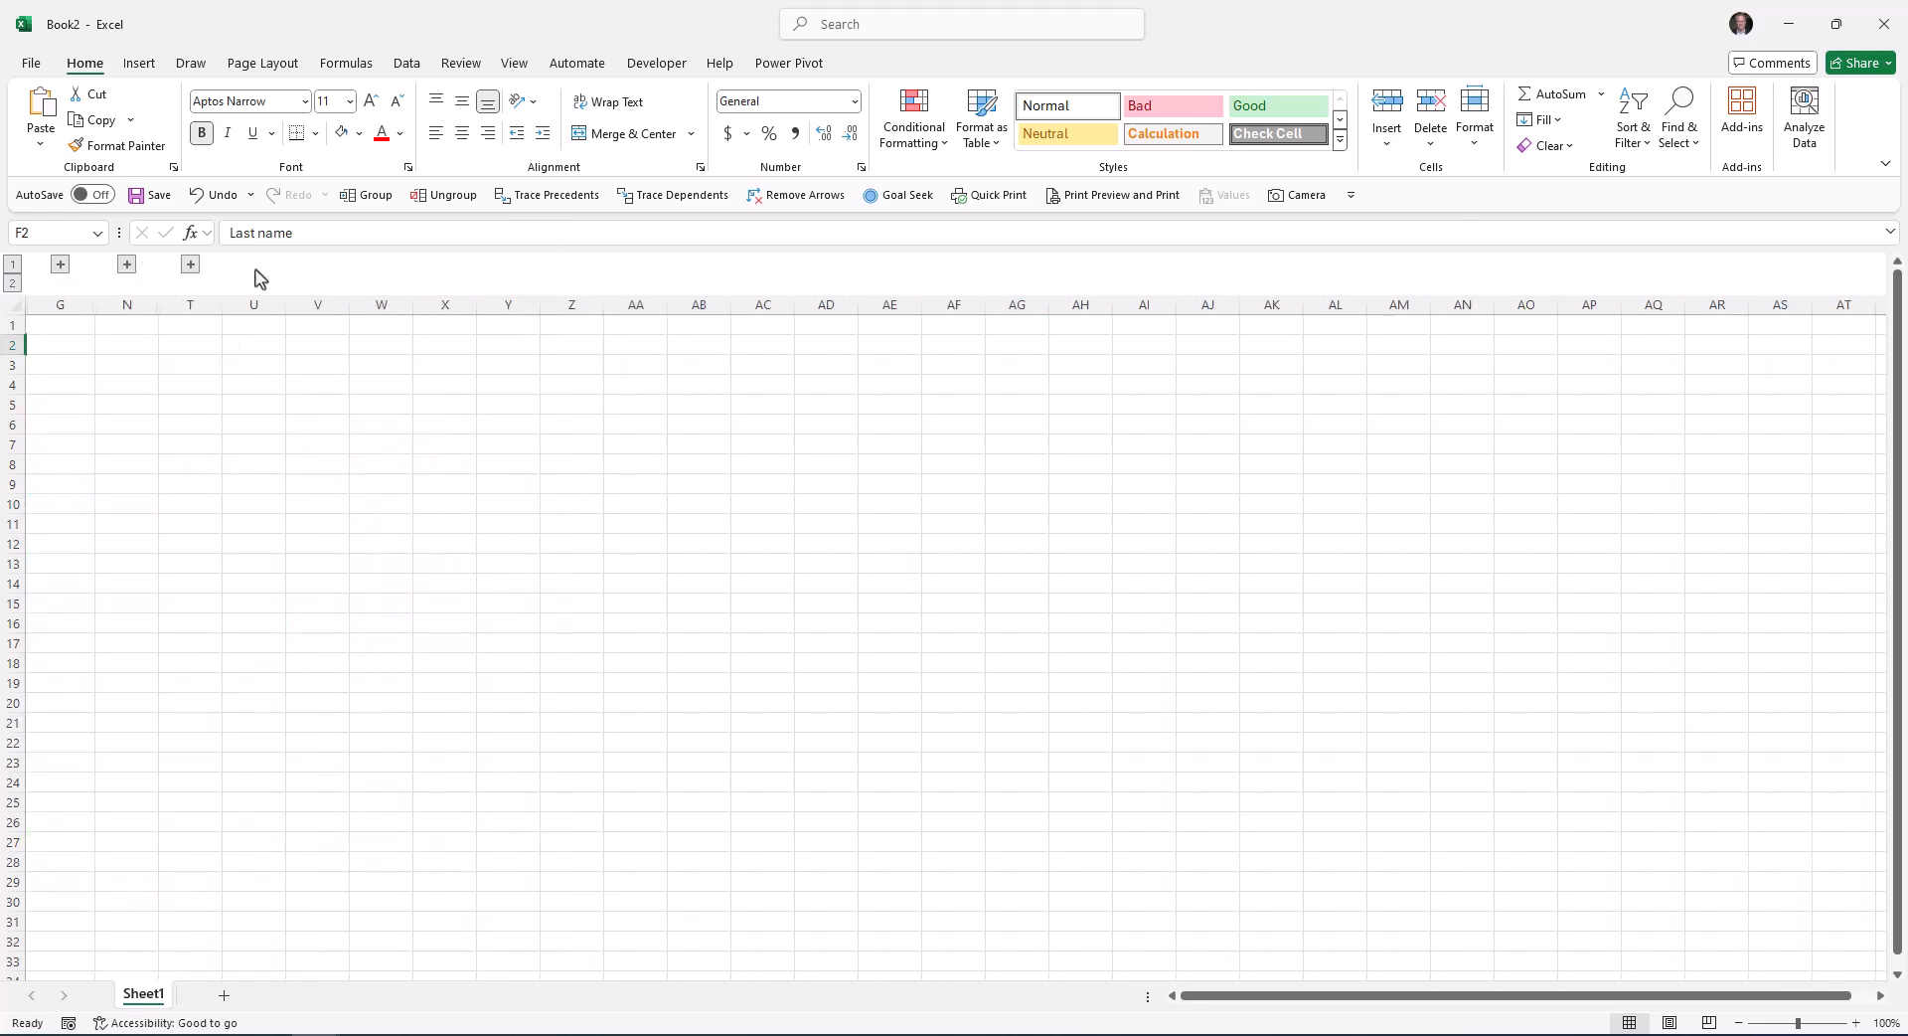
{"action": "left_click", "coordinate": [129, 264]}
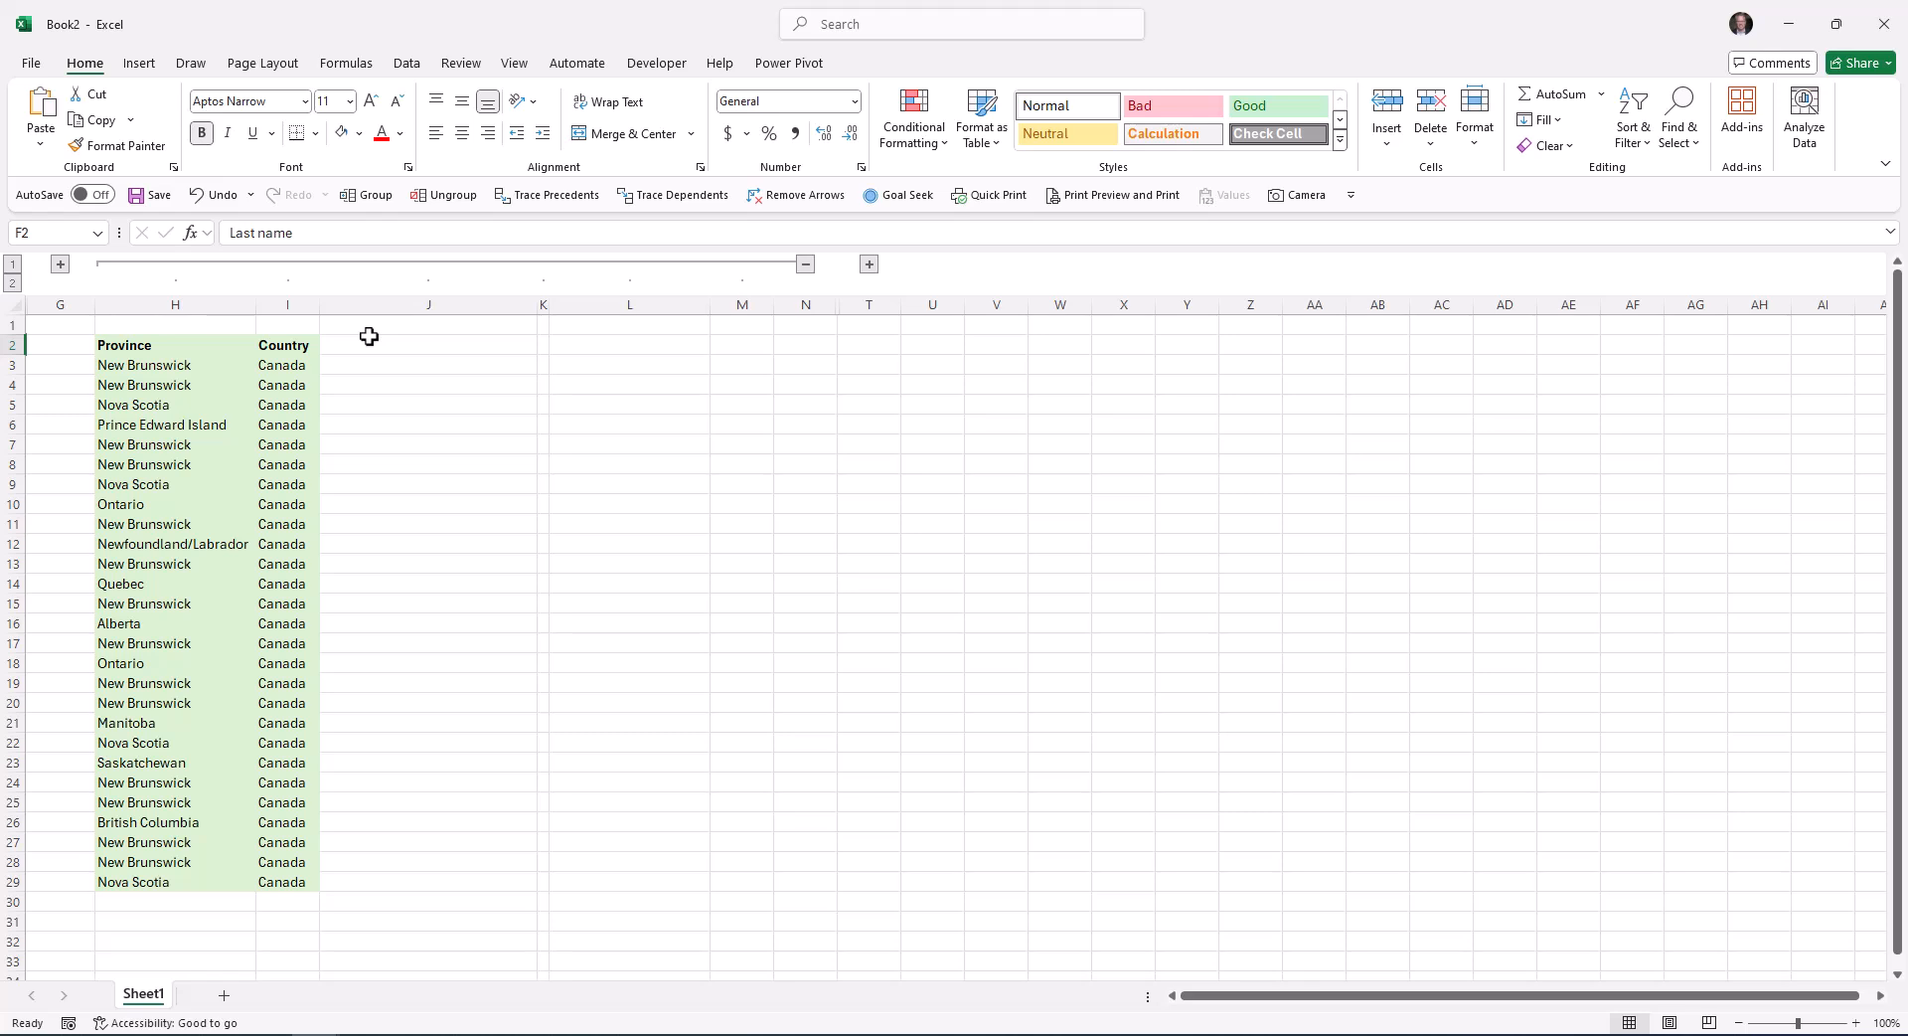
Step: Join province and country in J3 with =CONCATENATE(H3,", ",I3) and fill the formula down to J29
{"action": "left_click", "coordinate": [367, 368]}
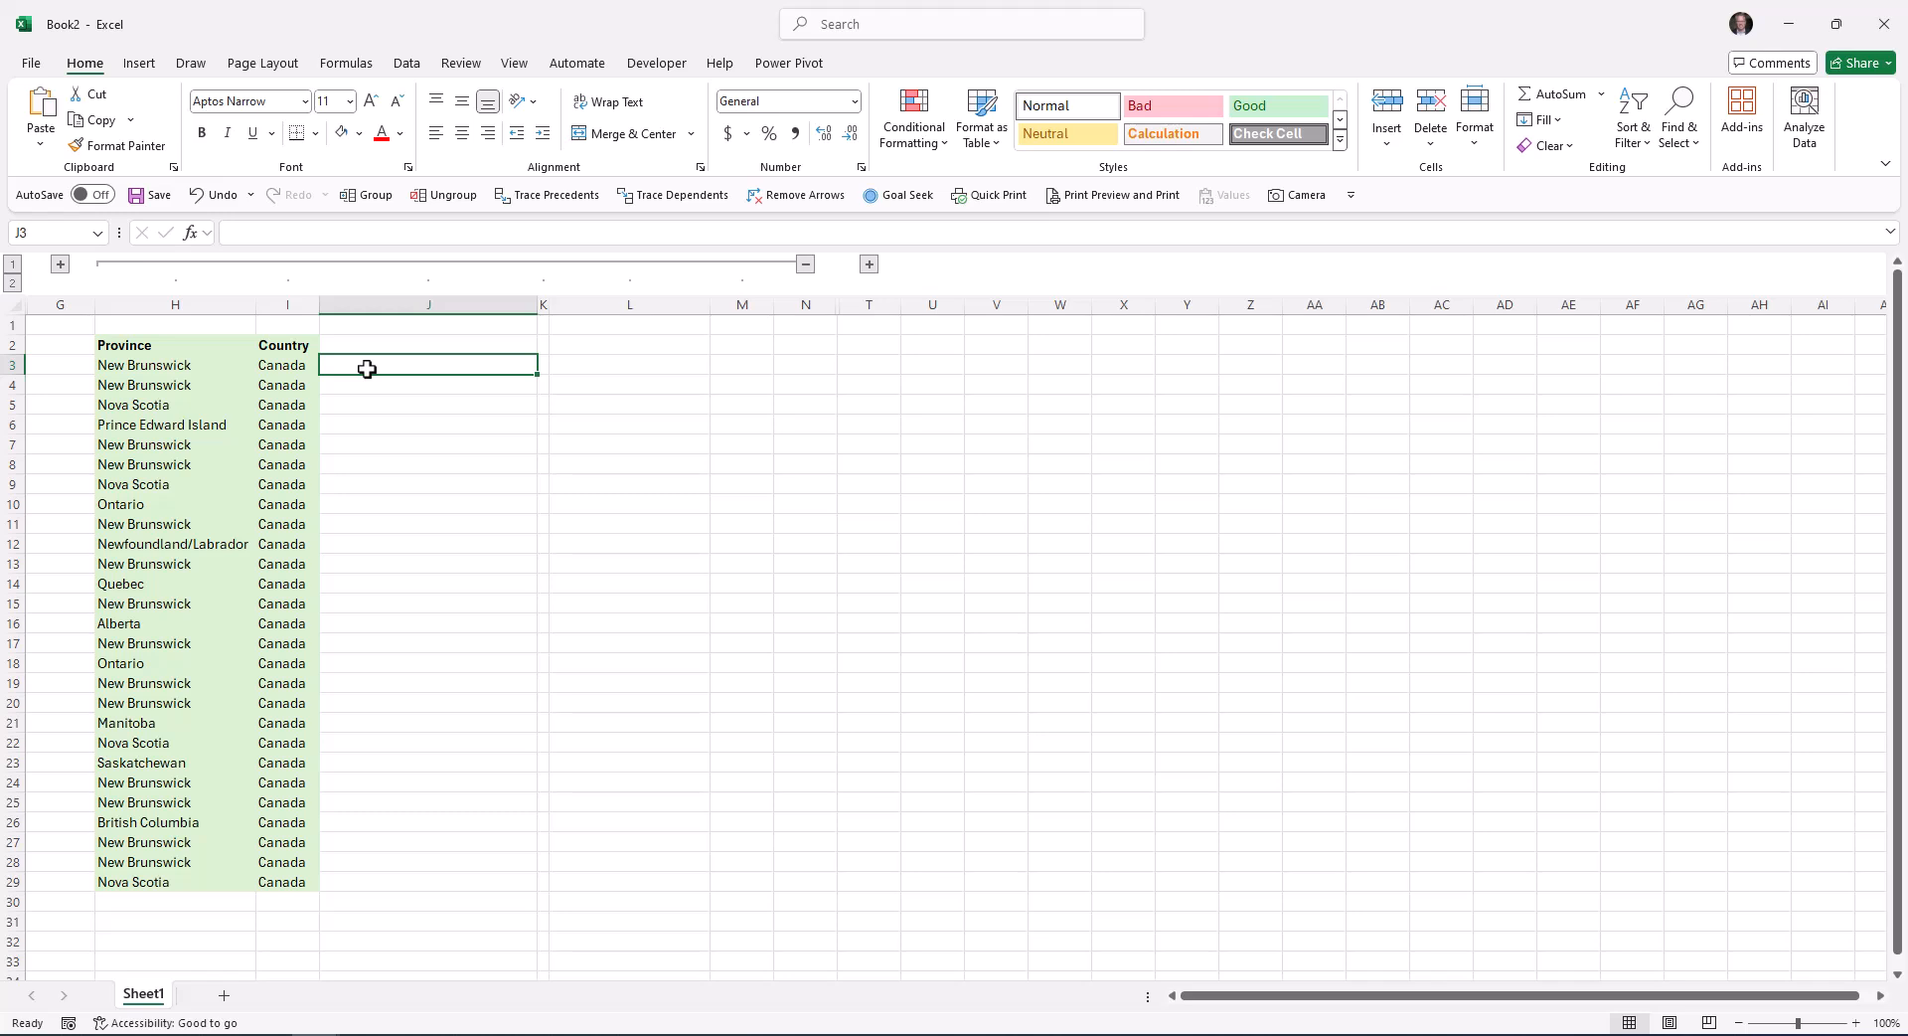
{"action": "type", "text": "="}
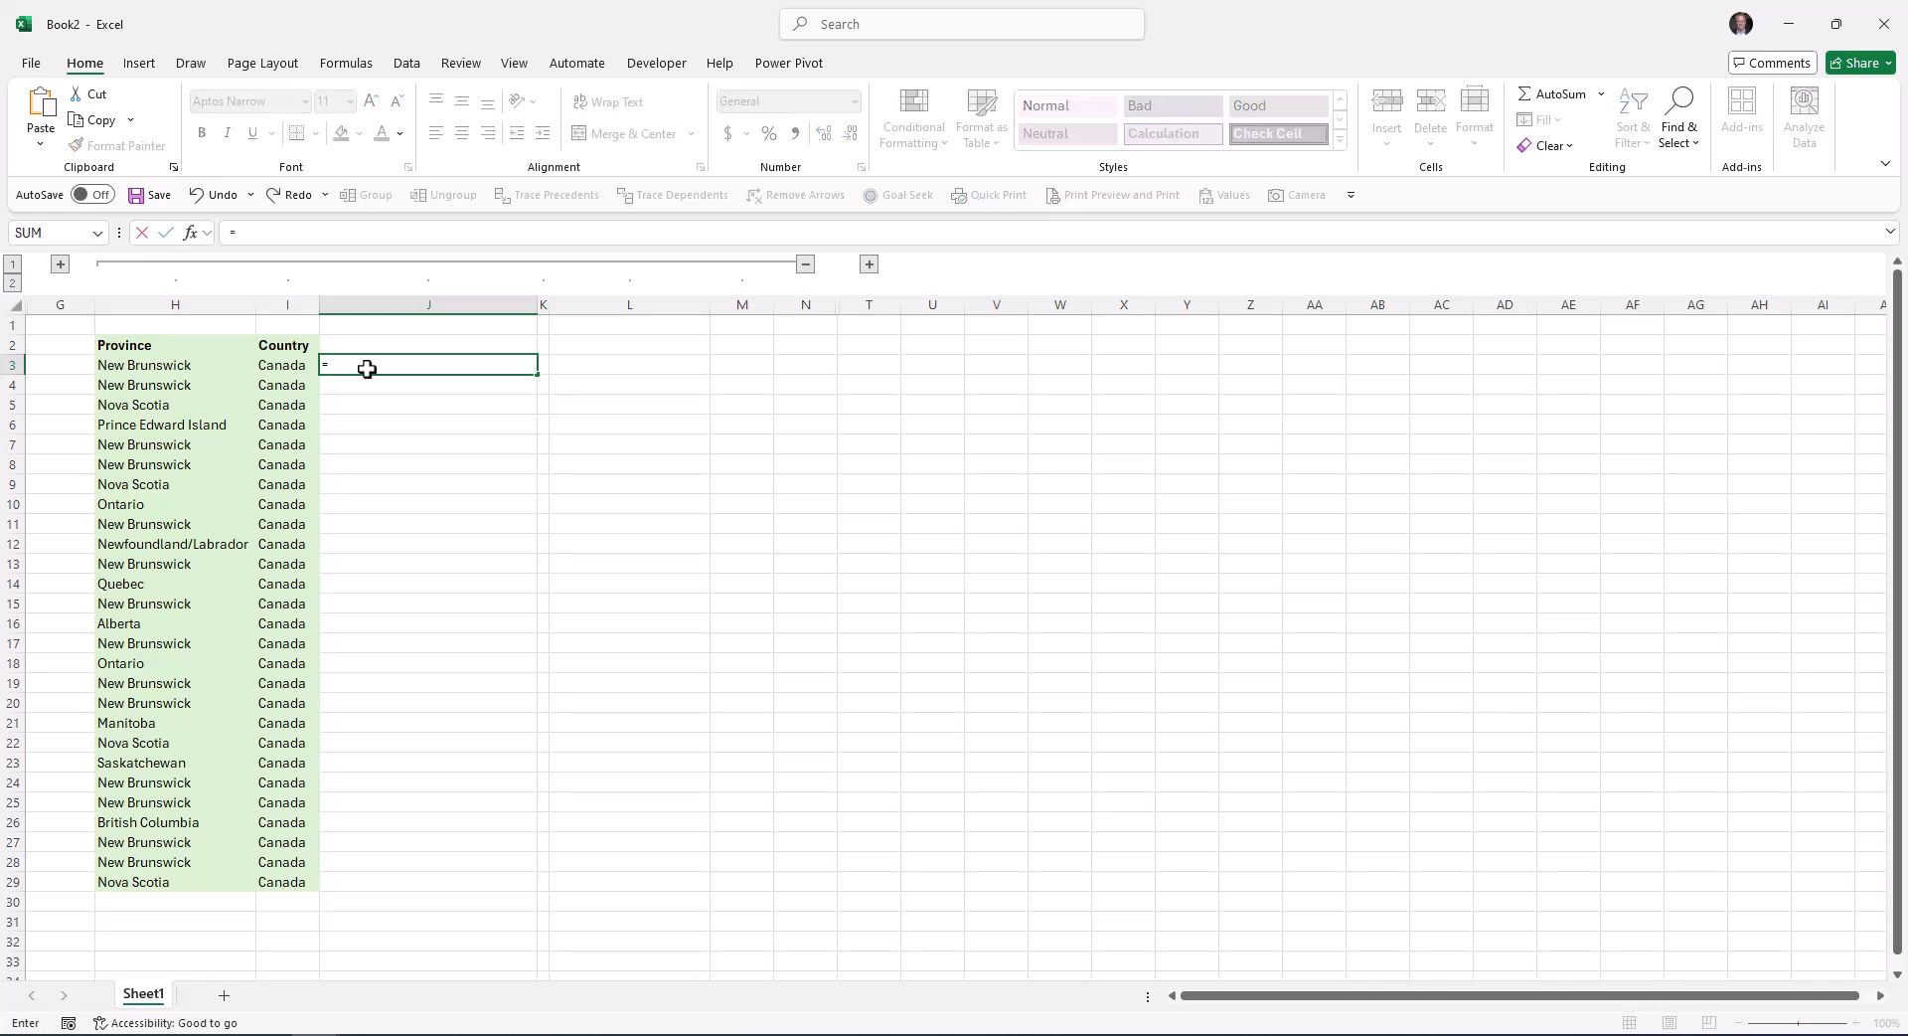
{"action": "type", "text": "concaten"}
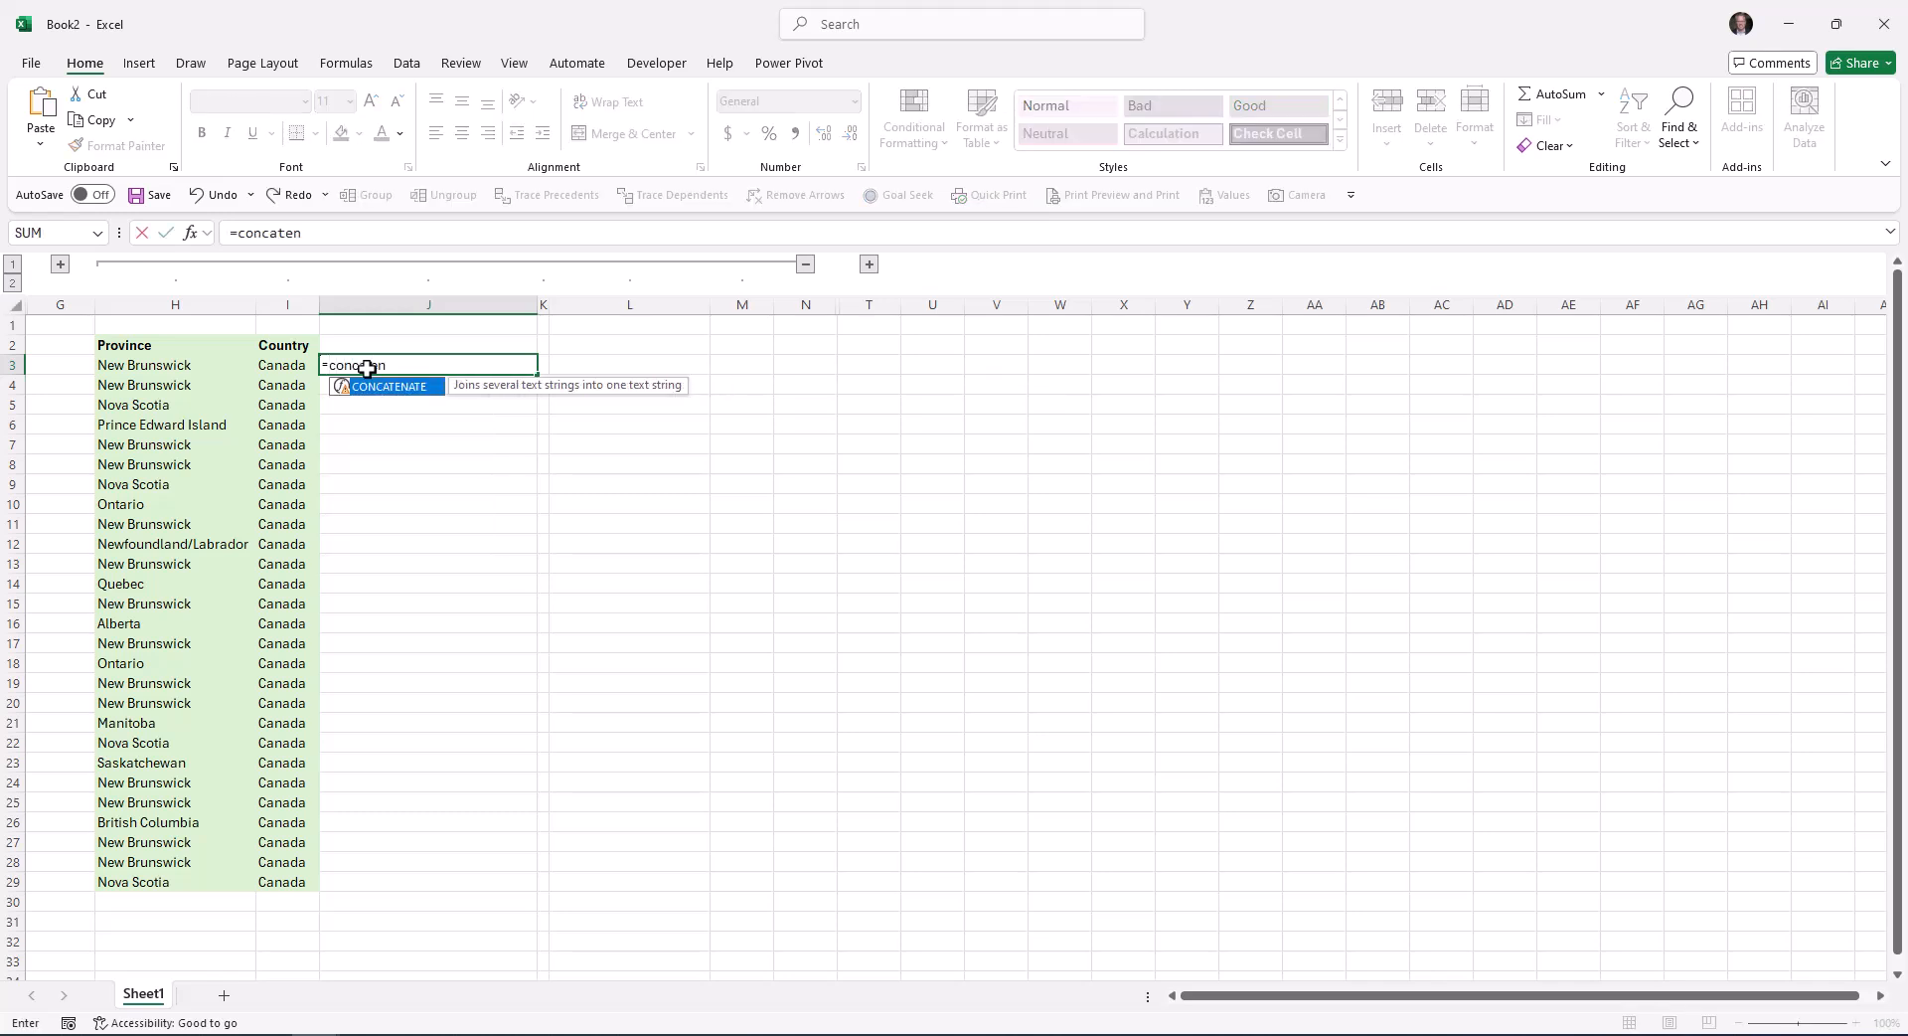
{"action": "type", "text": "ate("}
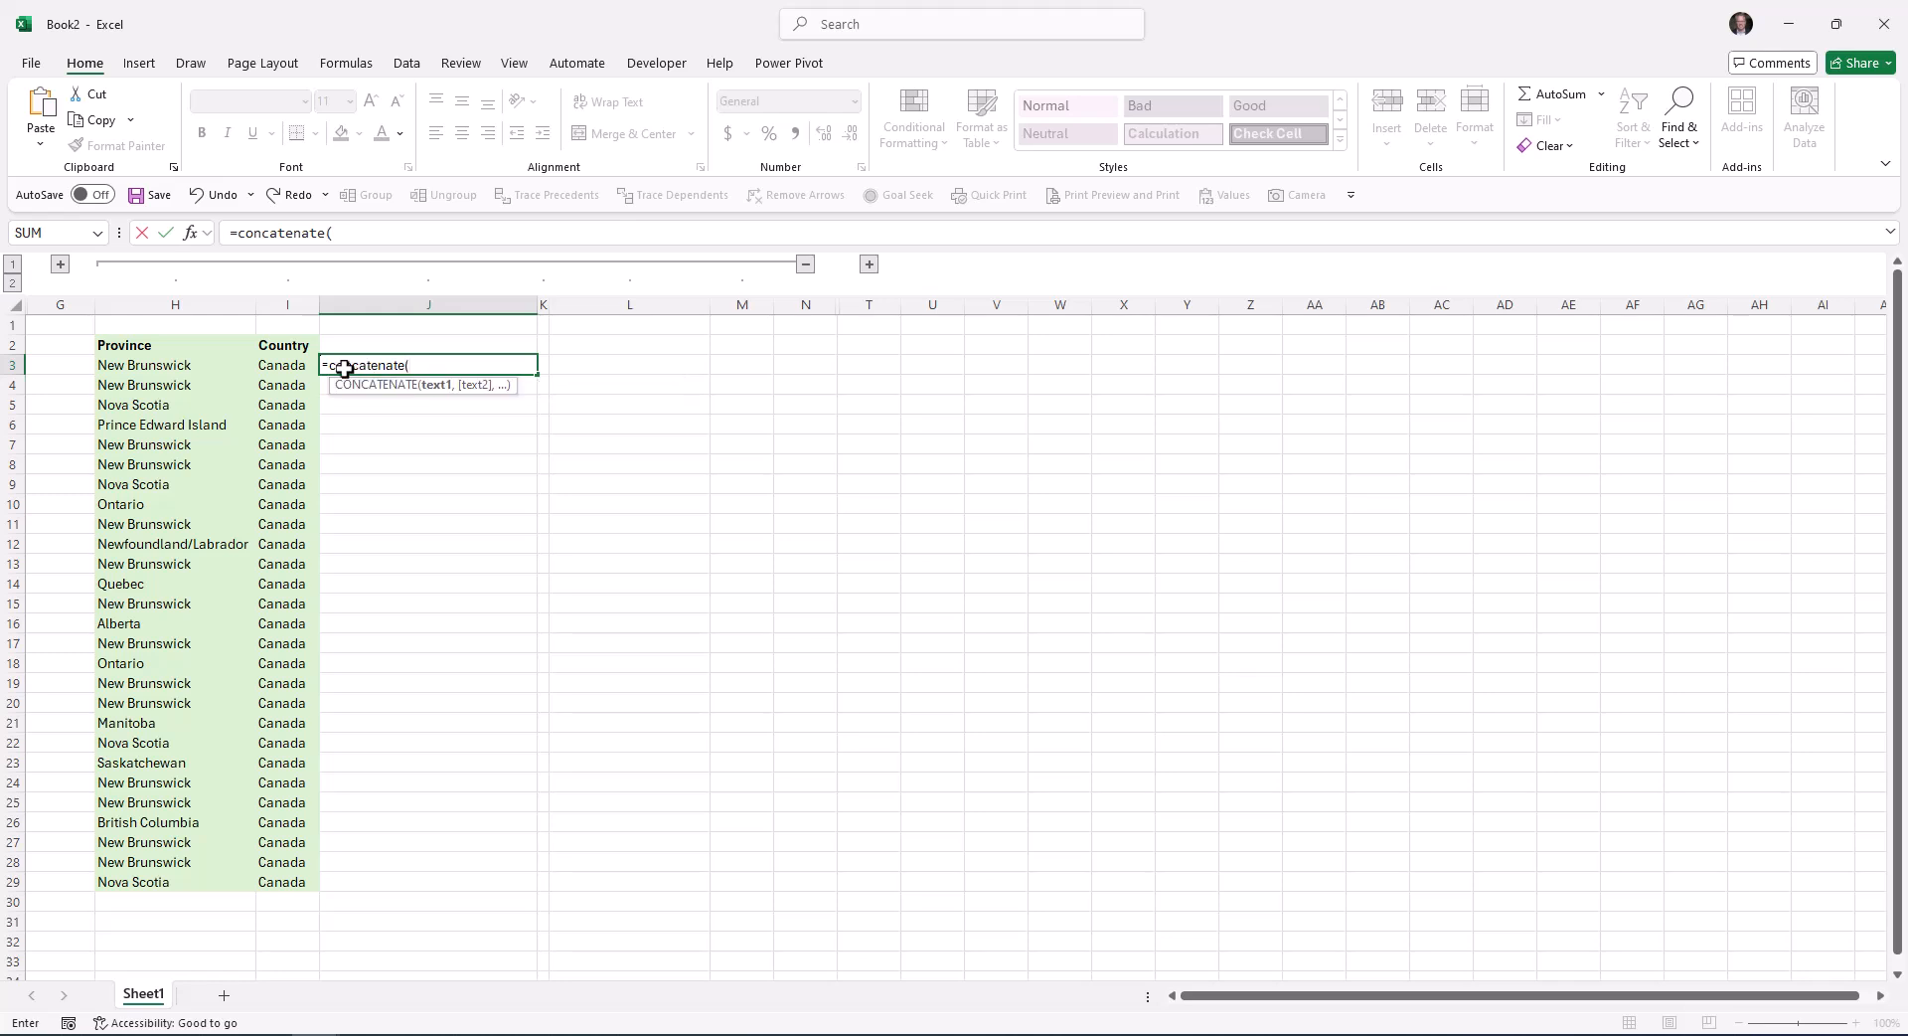
{"action": "left_click", "coordinate": [145, 367]}
{"action": "type", "text": ","}
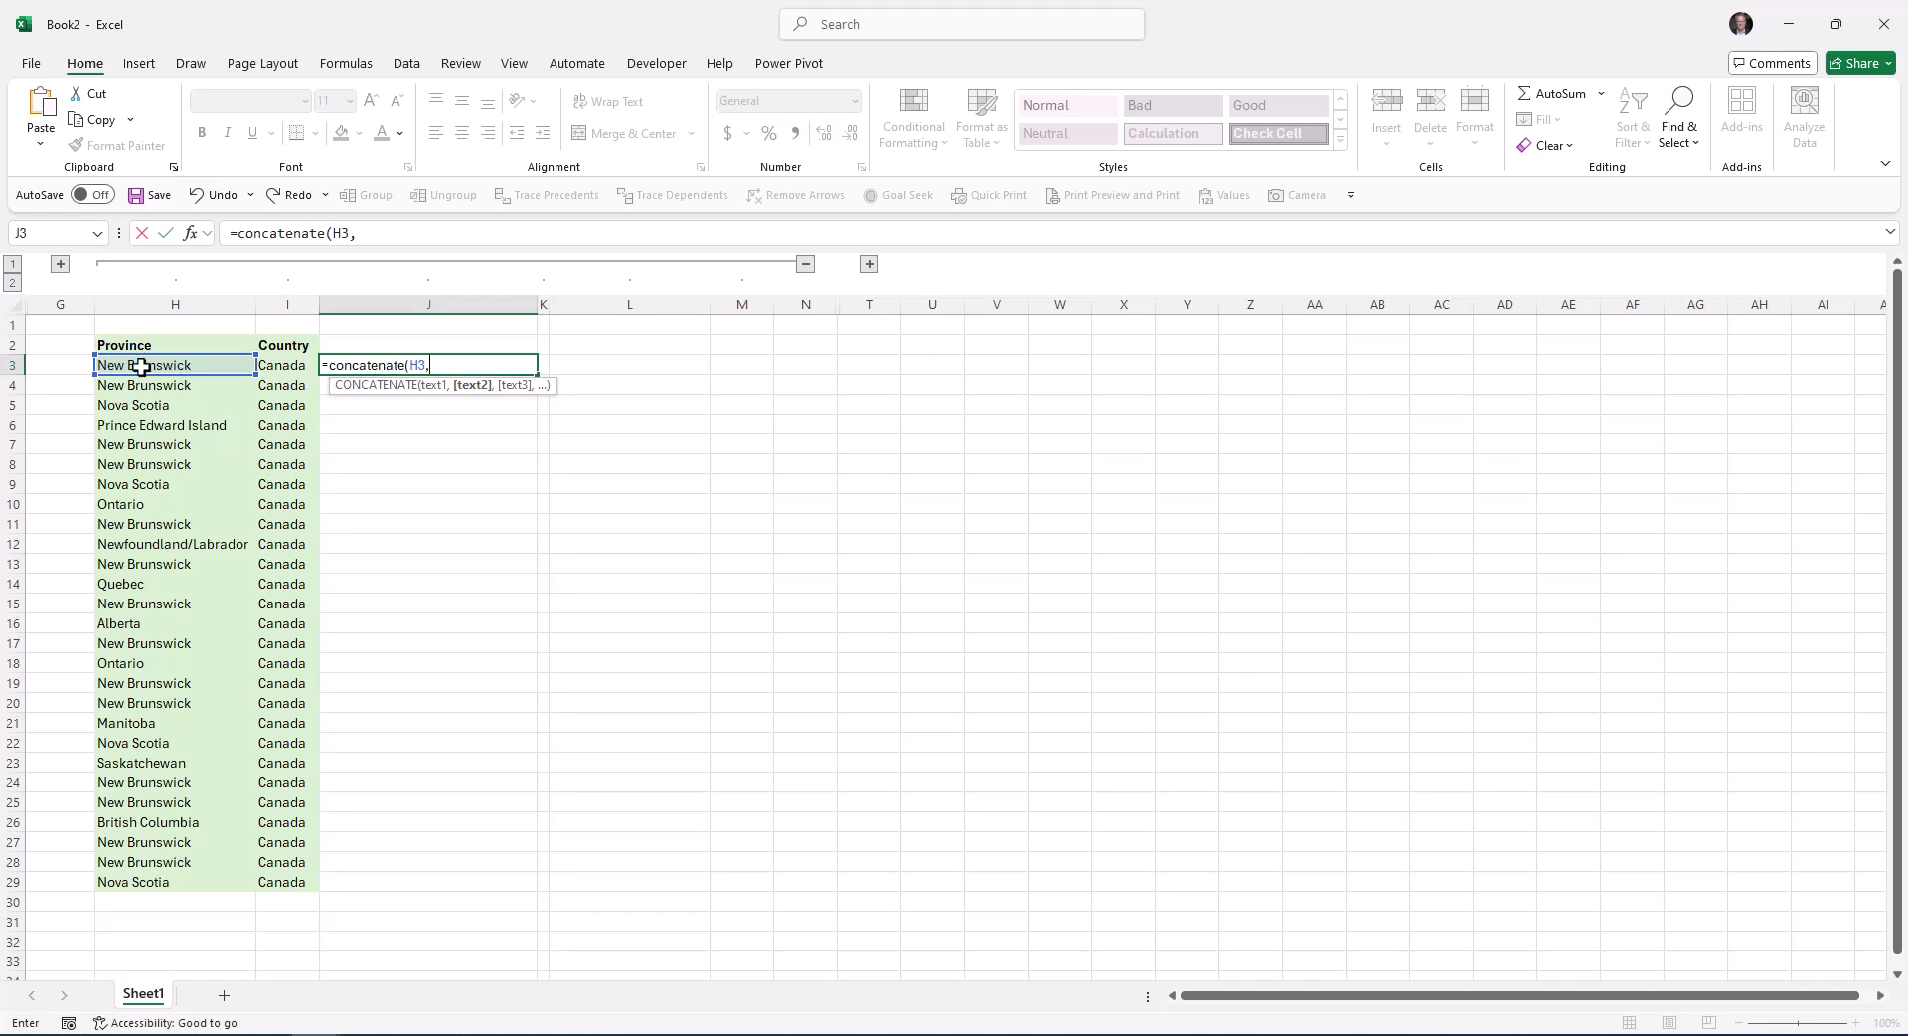
{"action": "type", "text": "\""}
{"action": "key", "text": "ctrl+a"}
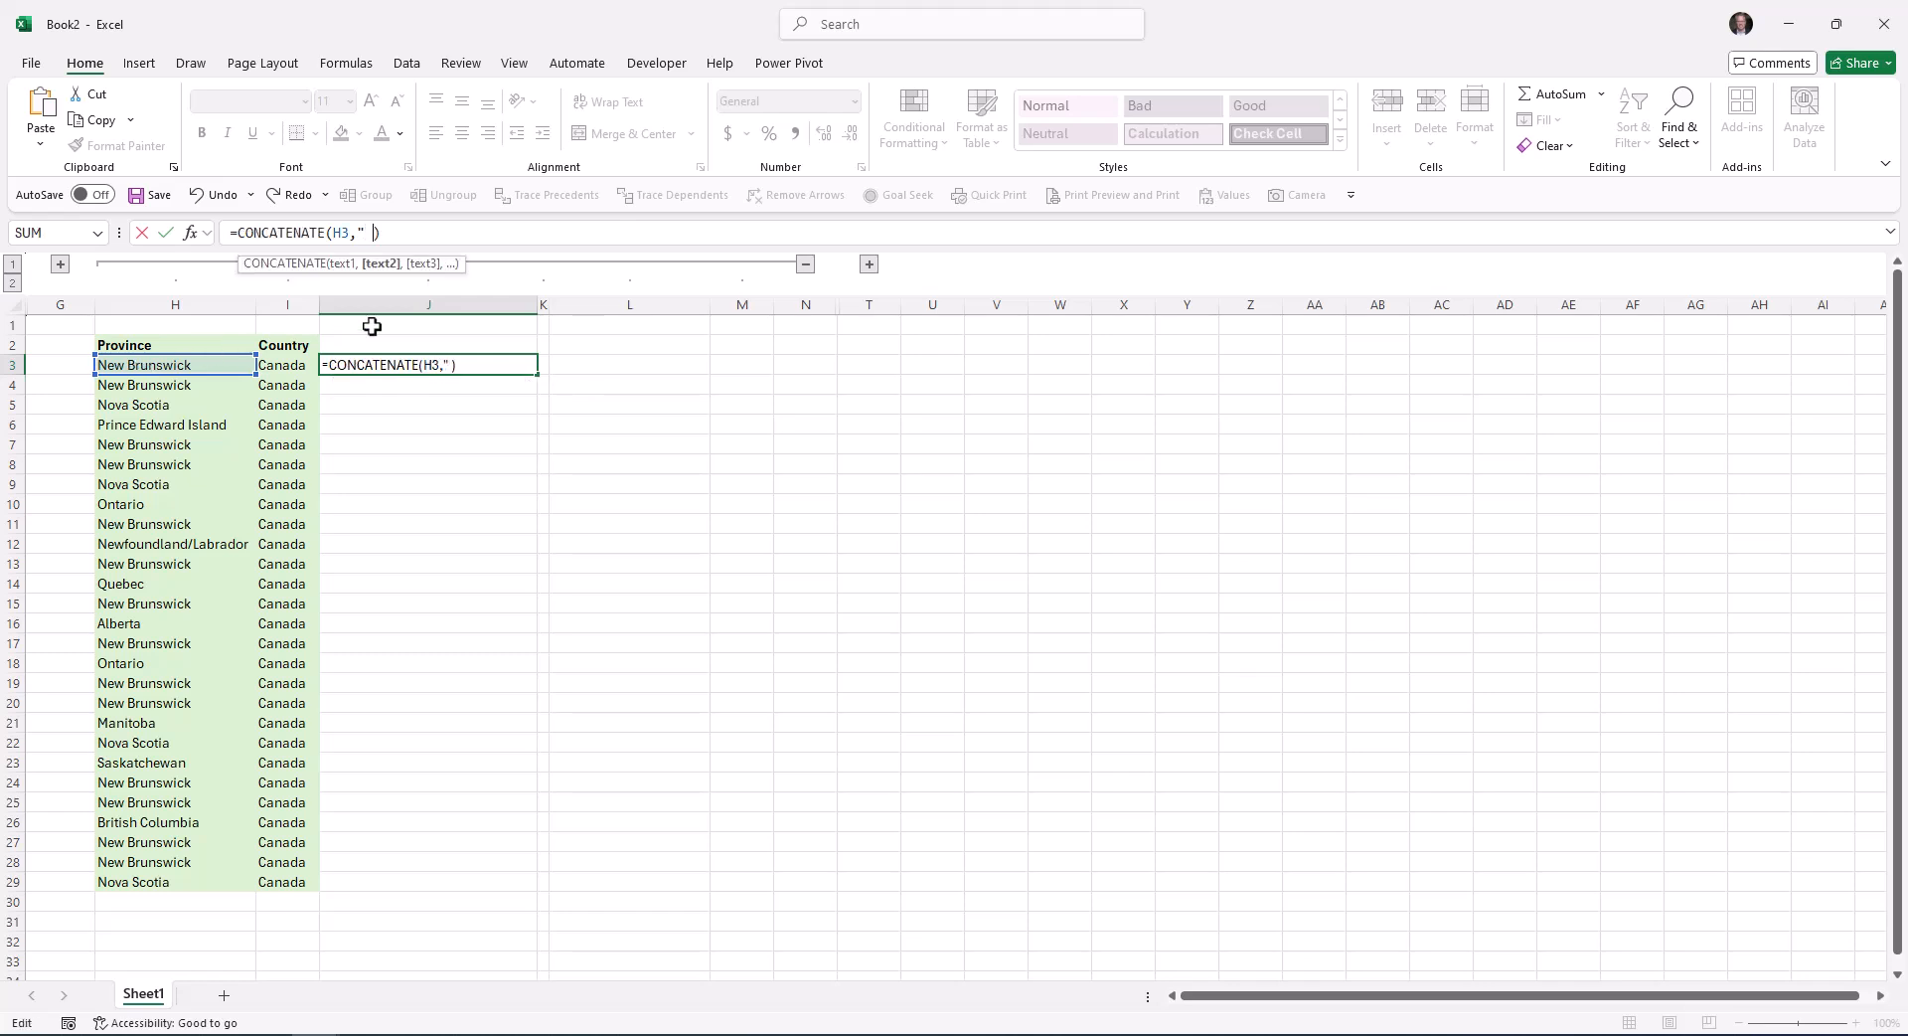
{"action": "type", "text": "\","}
{"action": "type", "text": ","}
{"action": "left_click", "coordinate": [283, 364]}
{"action": "type", "text": ")"}
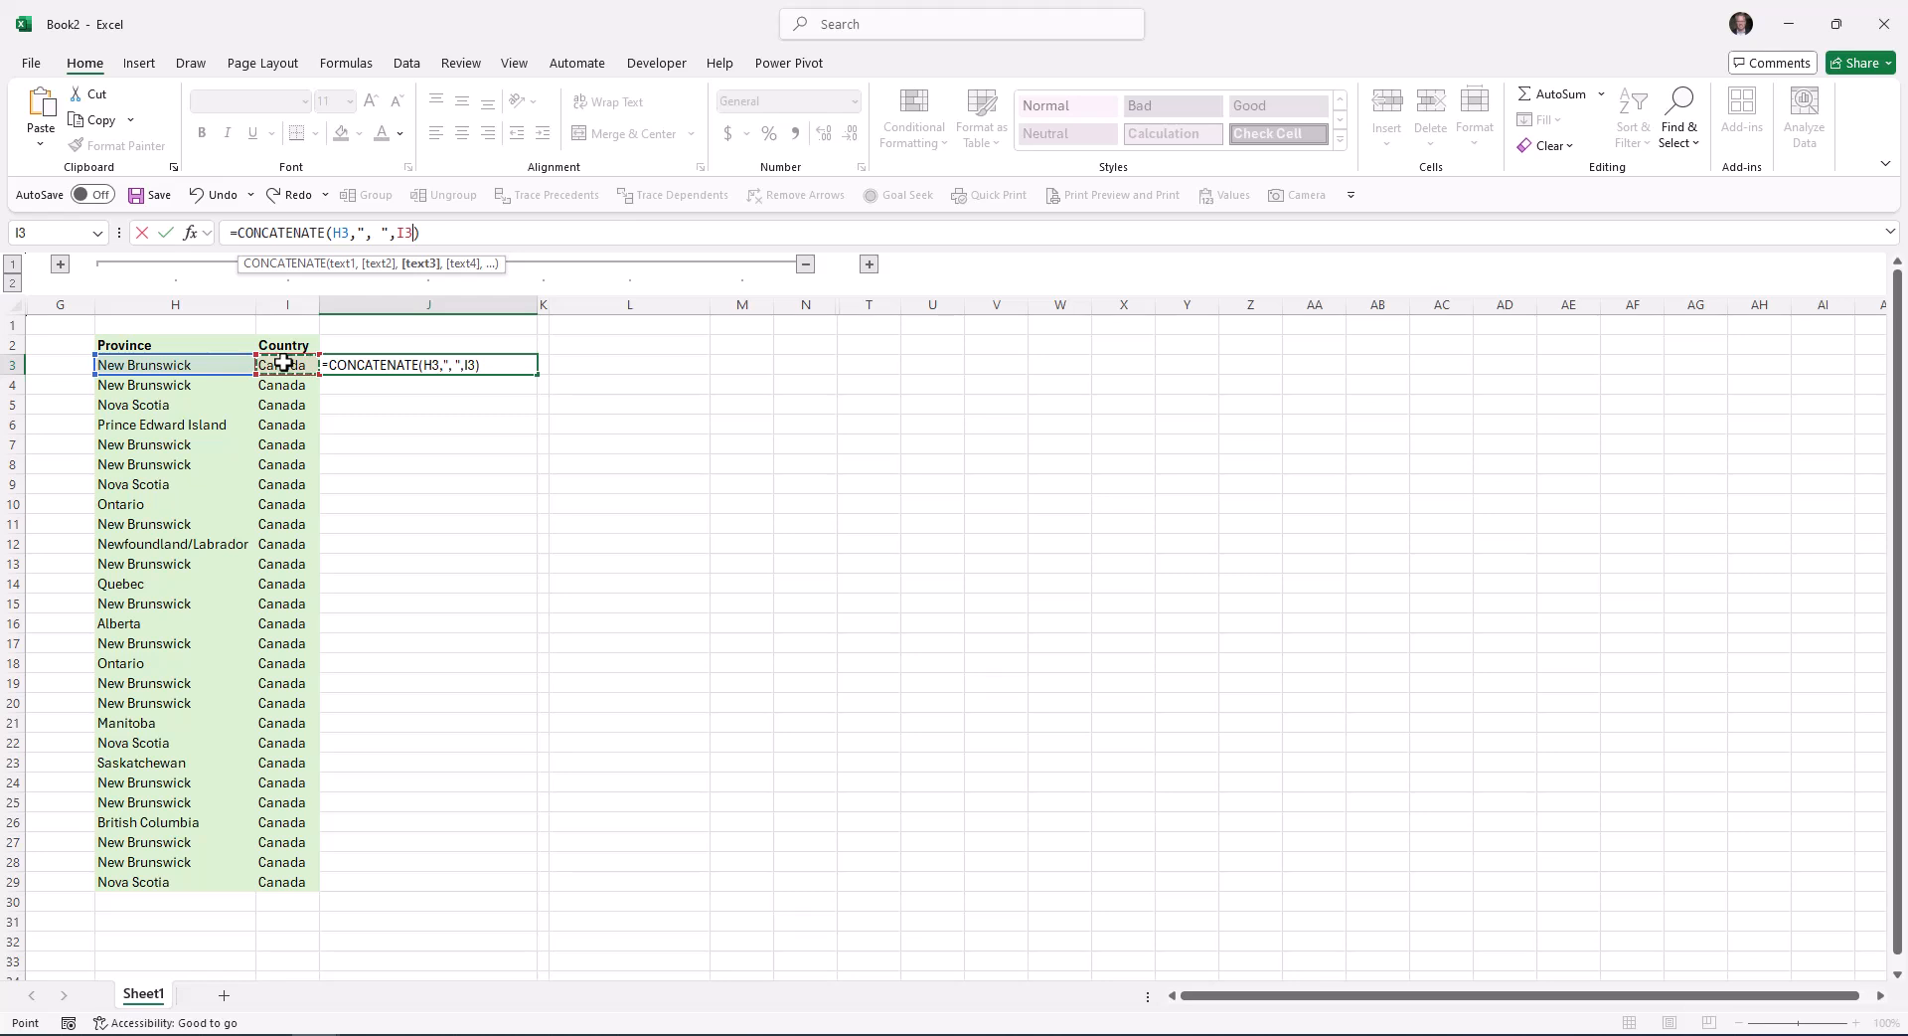
{"action": "key", "text": "Return"}
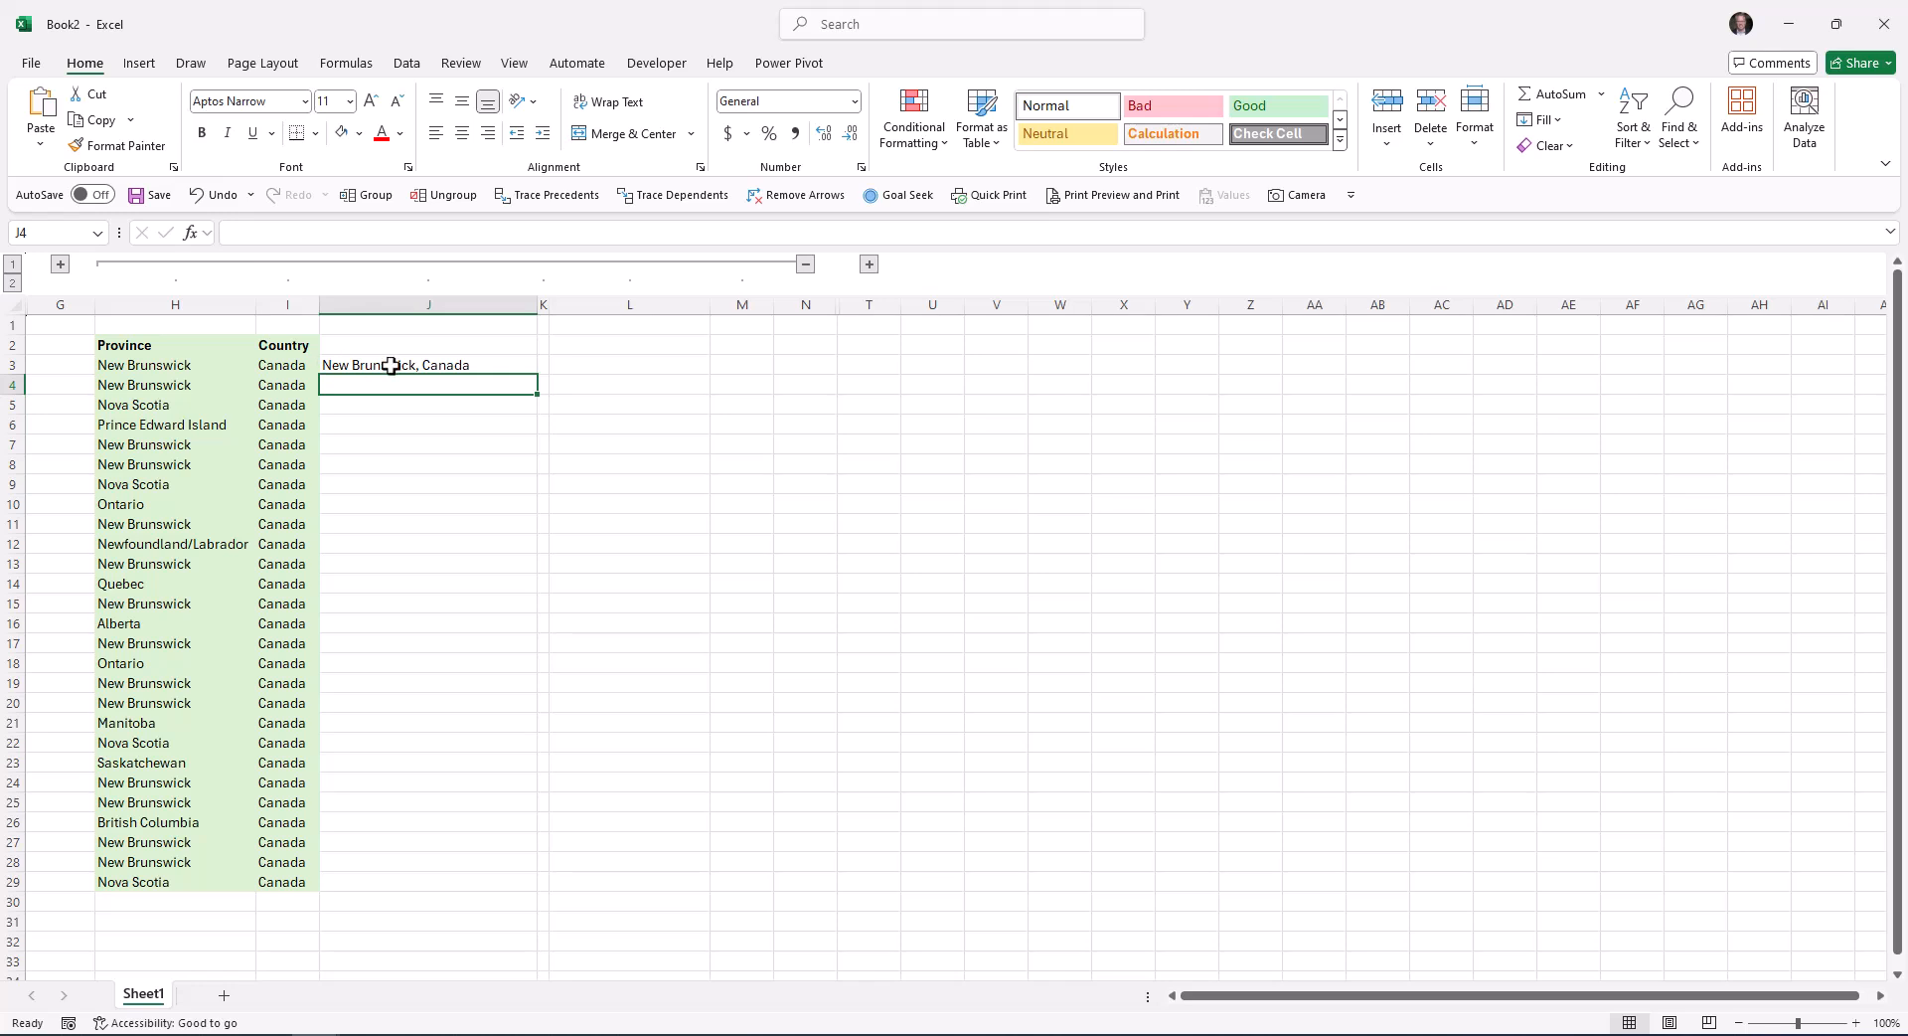
{"action": "left_click", "coordinate": [497, 364]}
{"action": "double_click", "coordinate": [537, 375]}
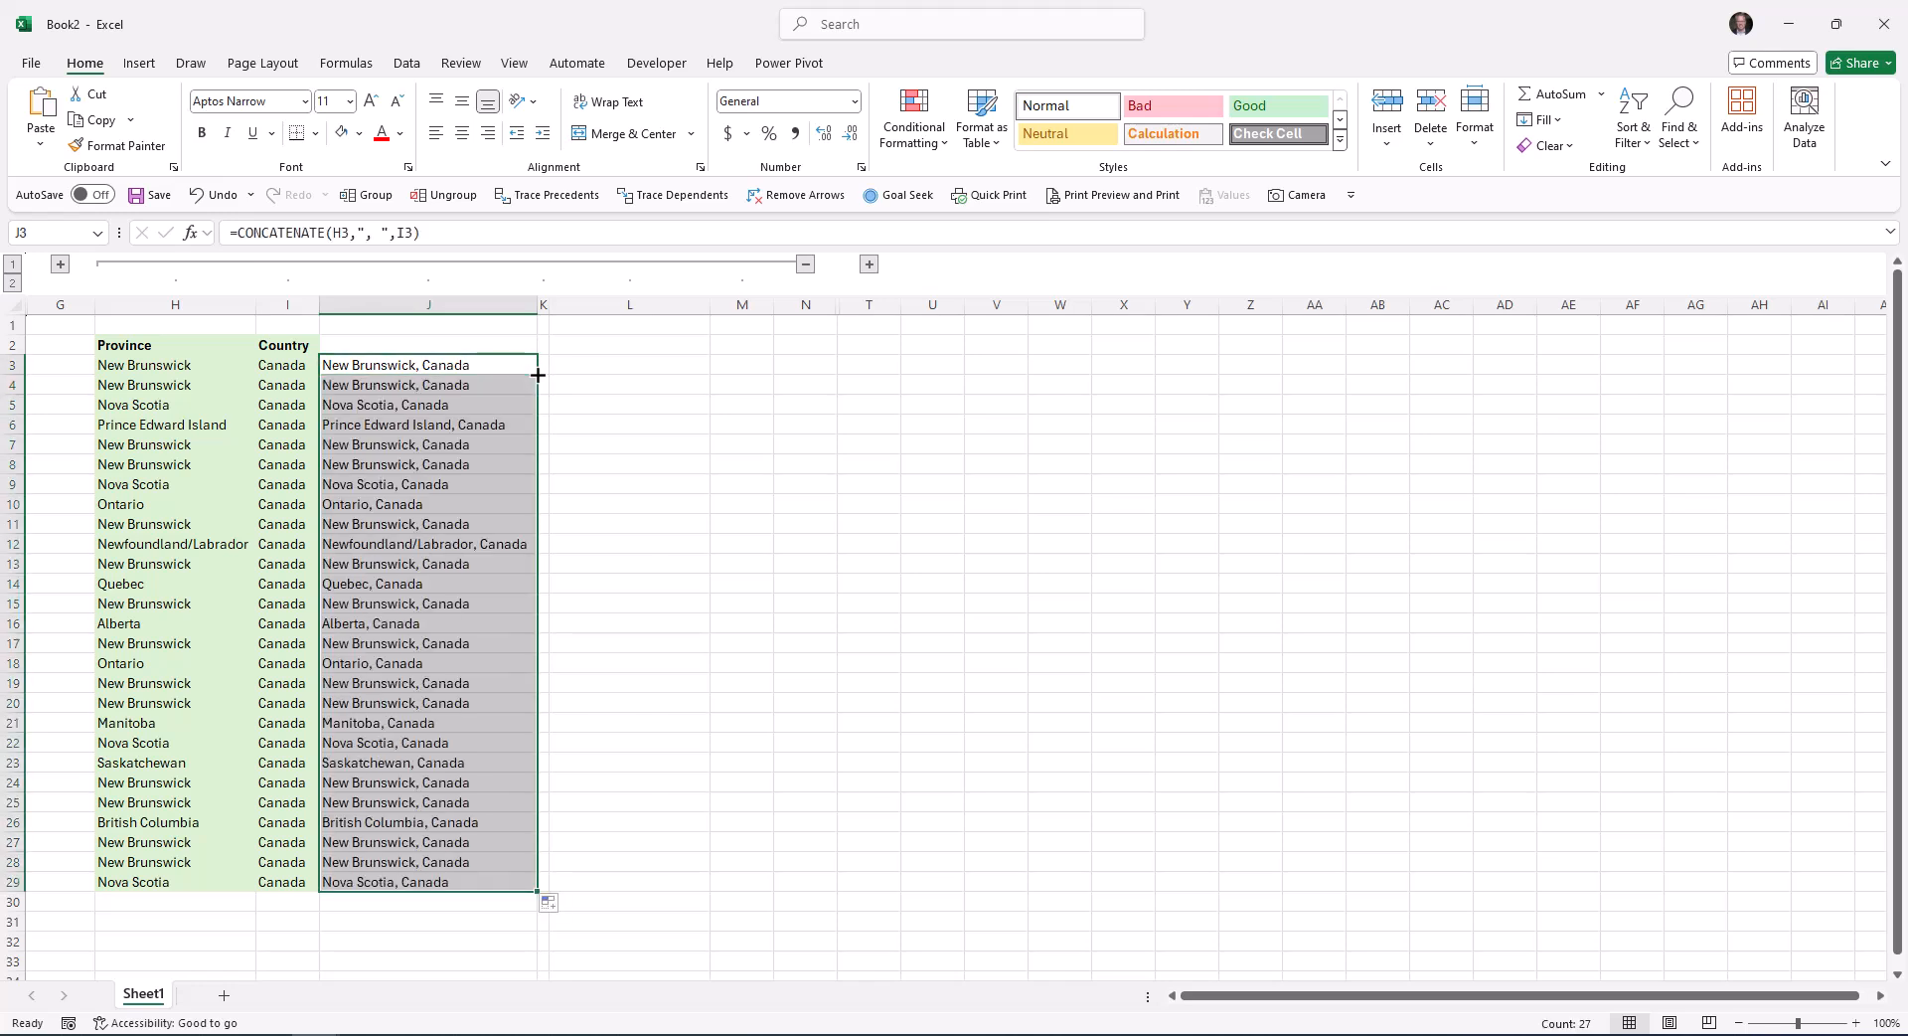
Step: Enter the header "Province, Country" in J2 above the combined values
{"action": "left_click", "coordinate": [408, 345]}
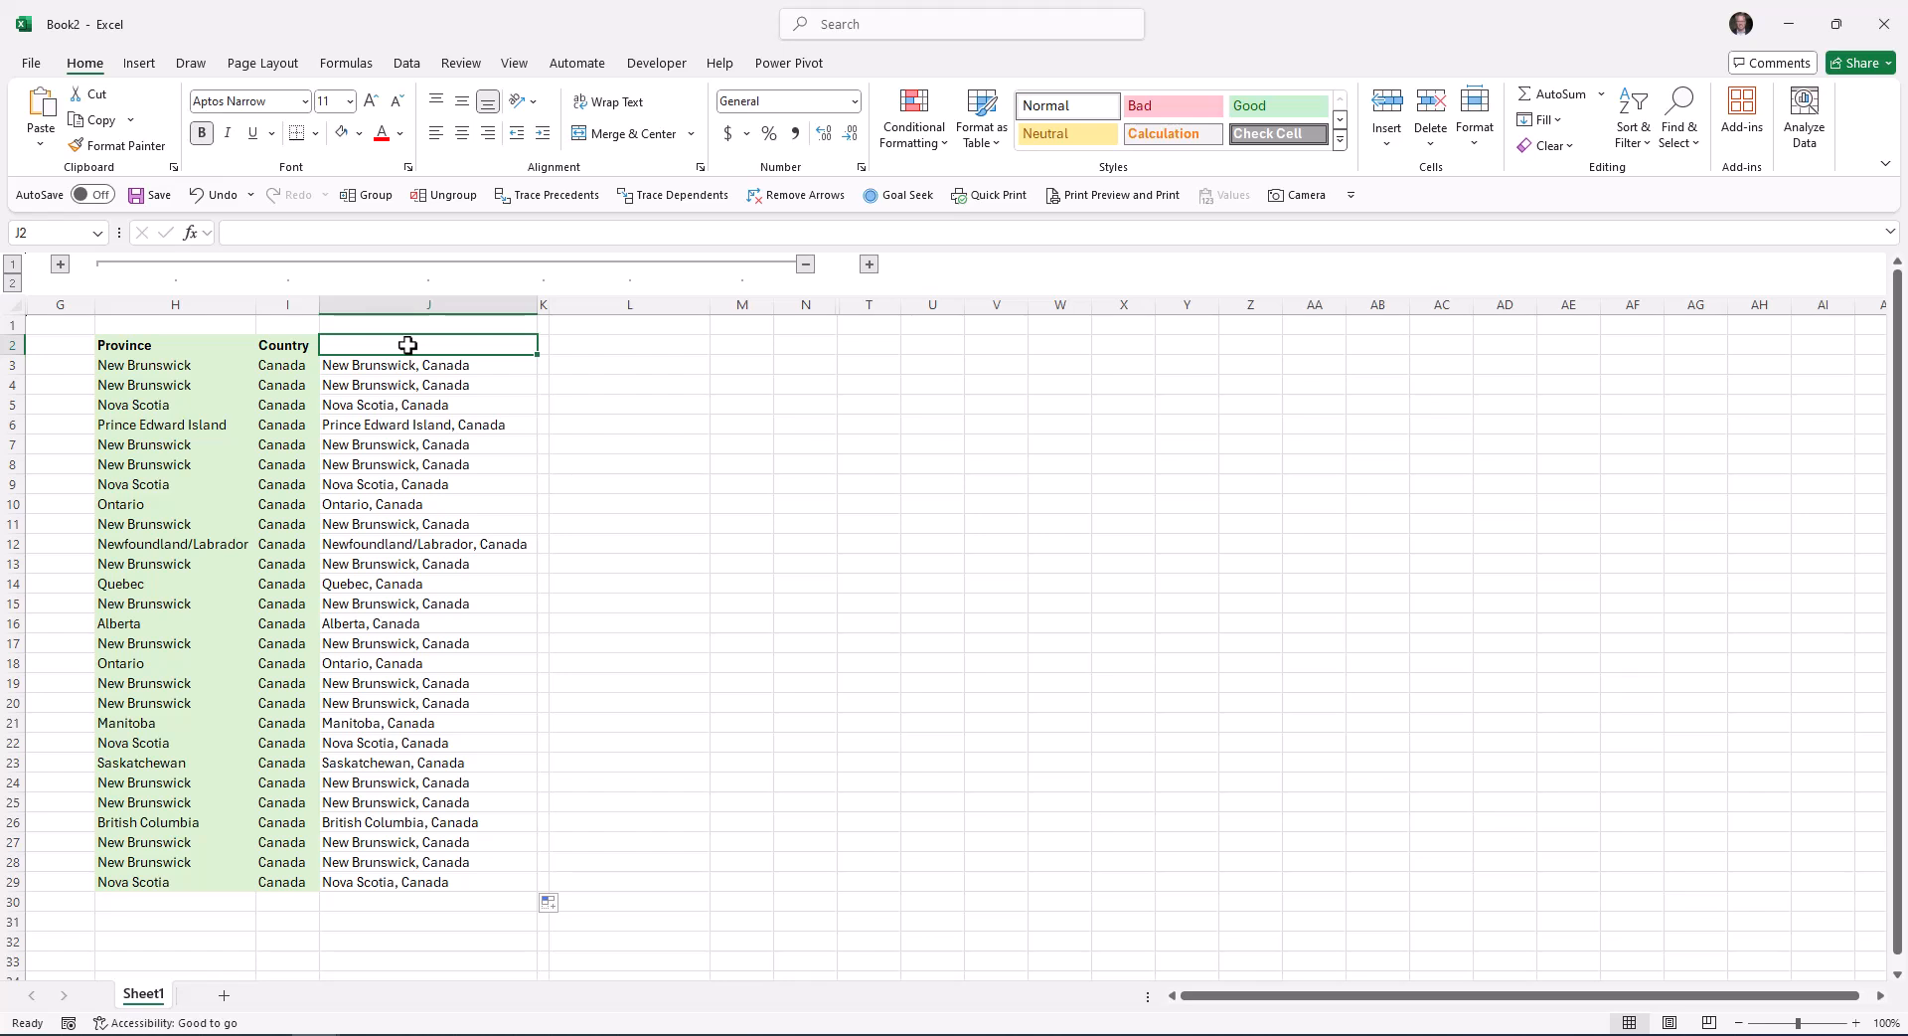
{"action": "type", "text": "Province"}
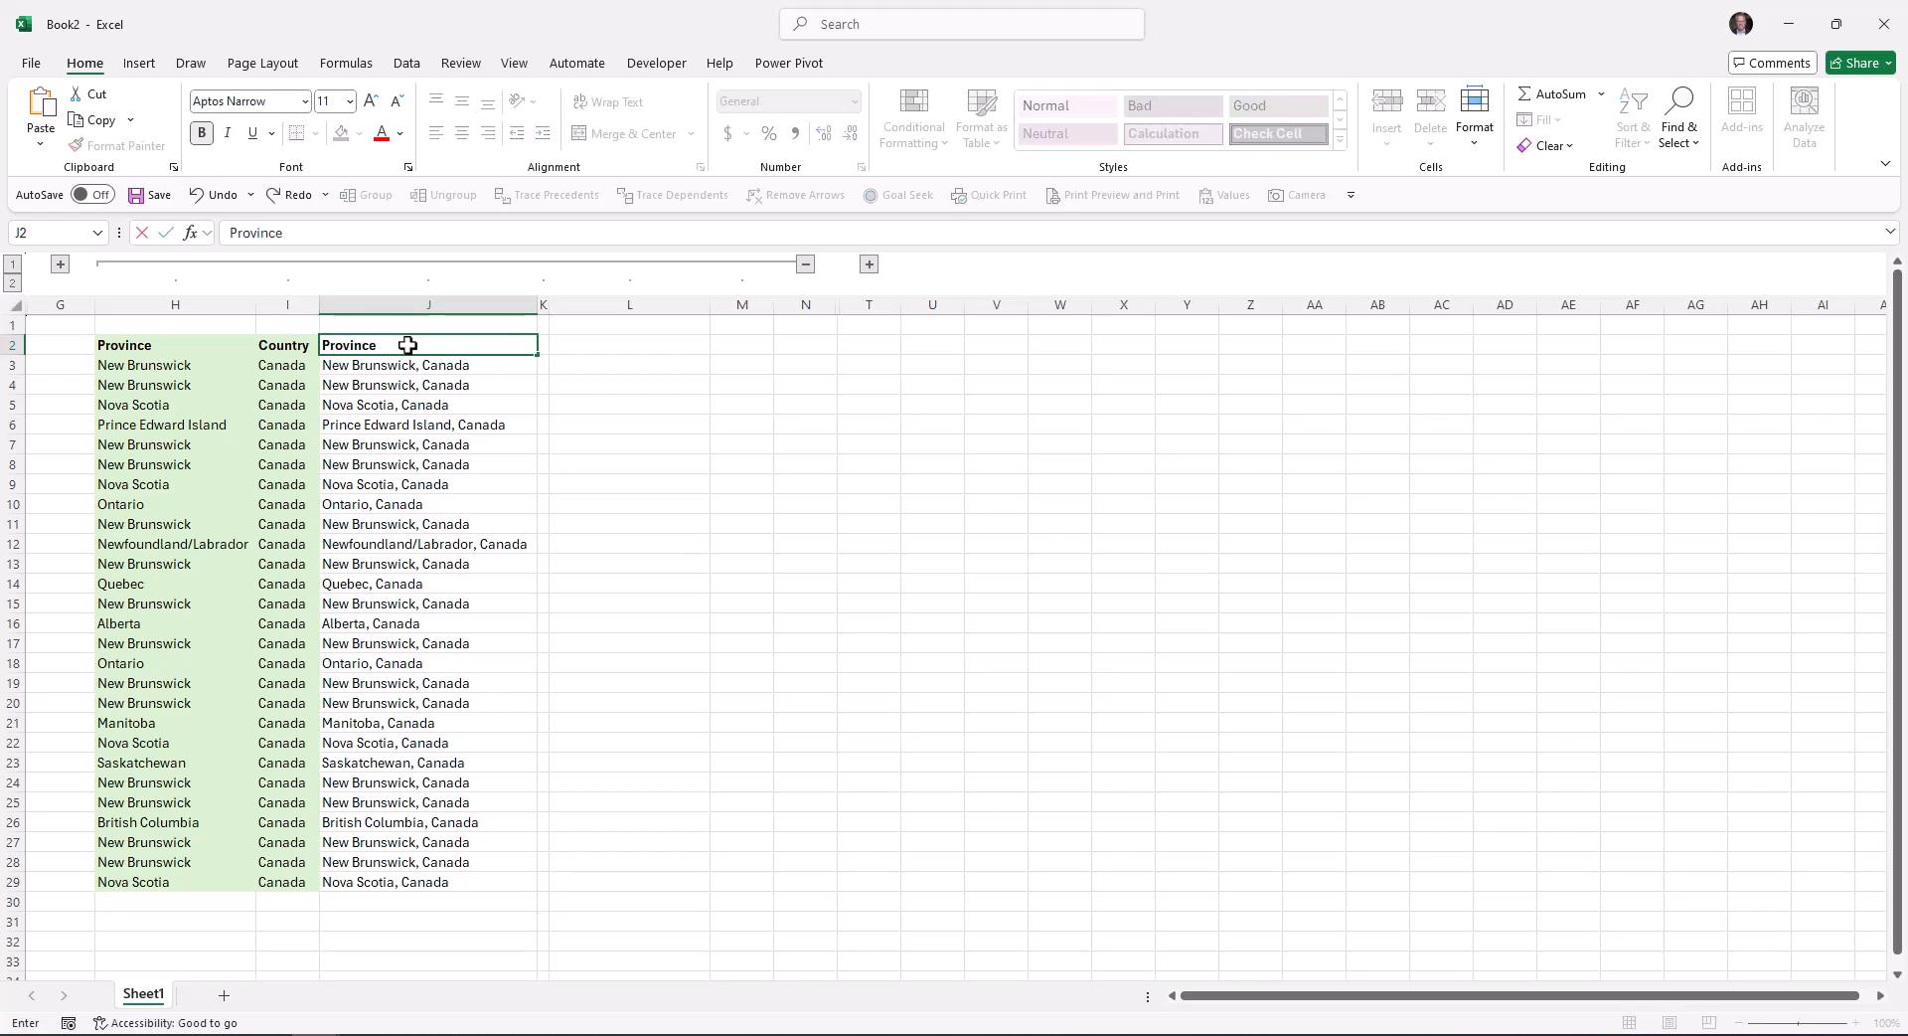
{"action": "type", "text": ", Country"}
{"action": "key", "text": "Return"}
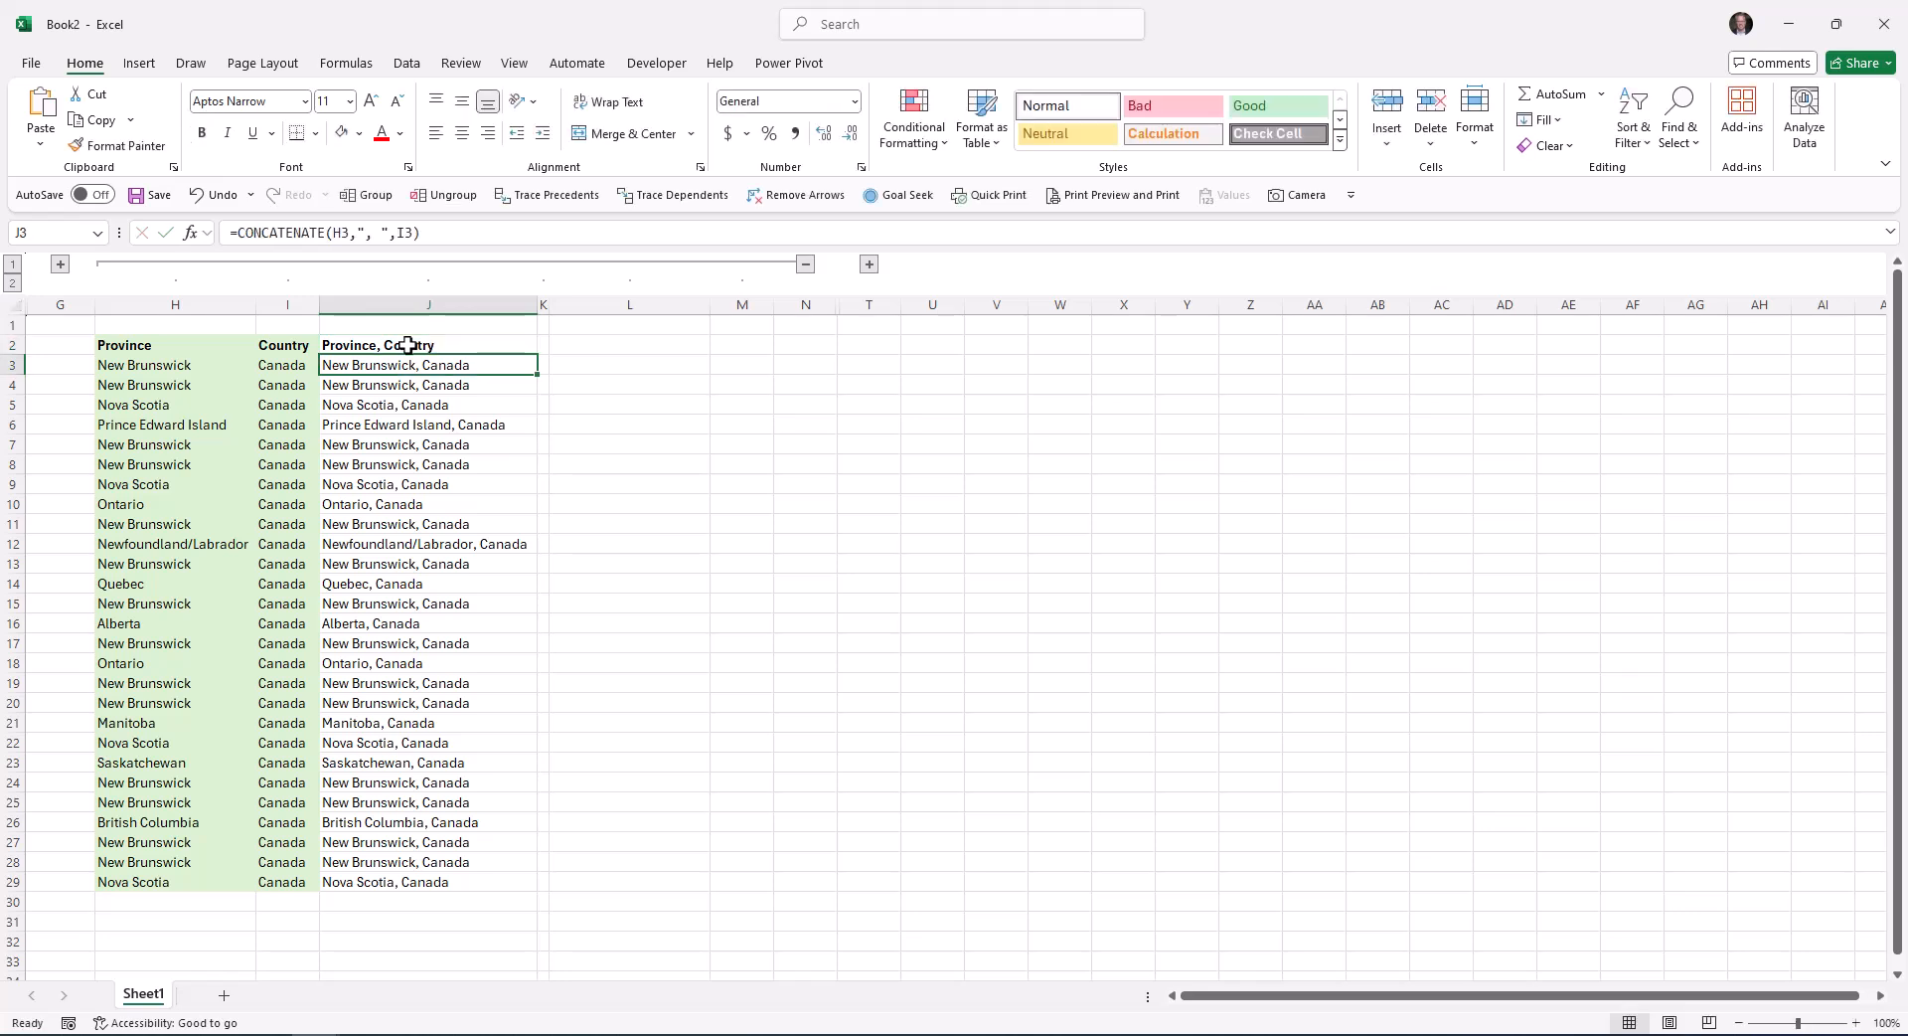
Step: Extract the province in L3 with =TEXTBEFORE(J3,",") and fill the formula down to L29
{"action": "left_click", "coordinate": [618, 360]}
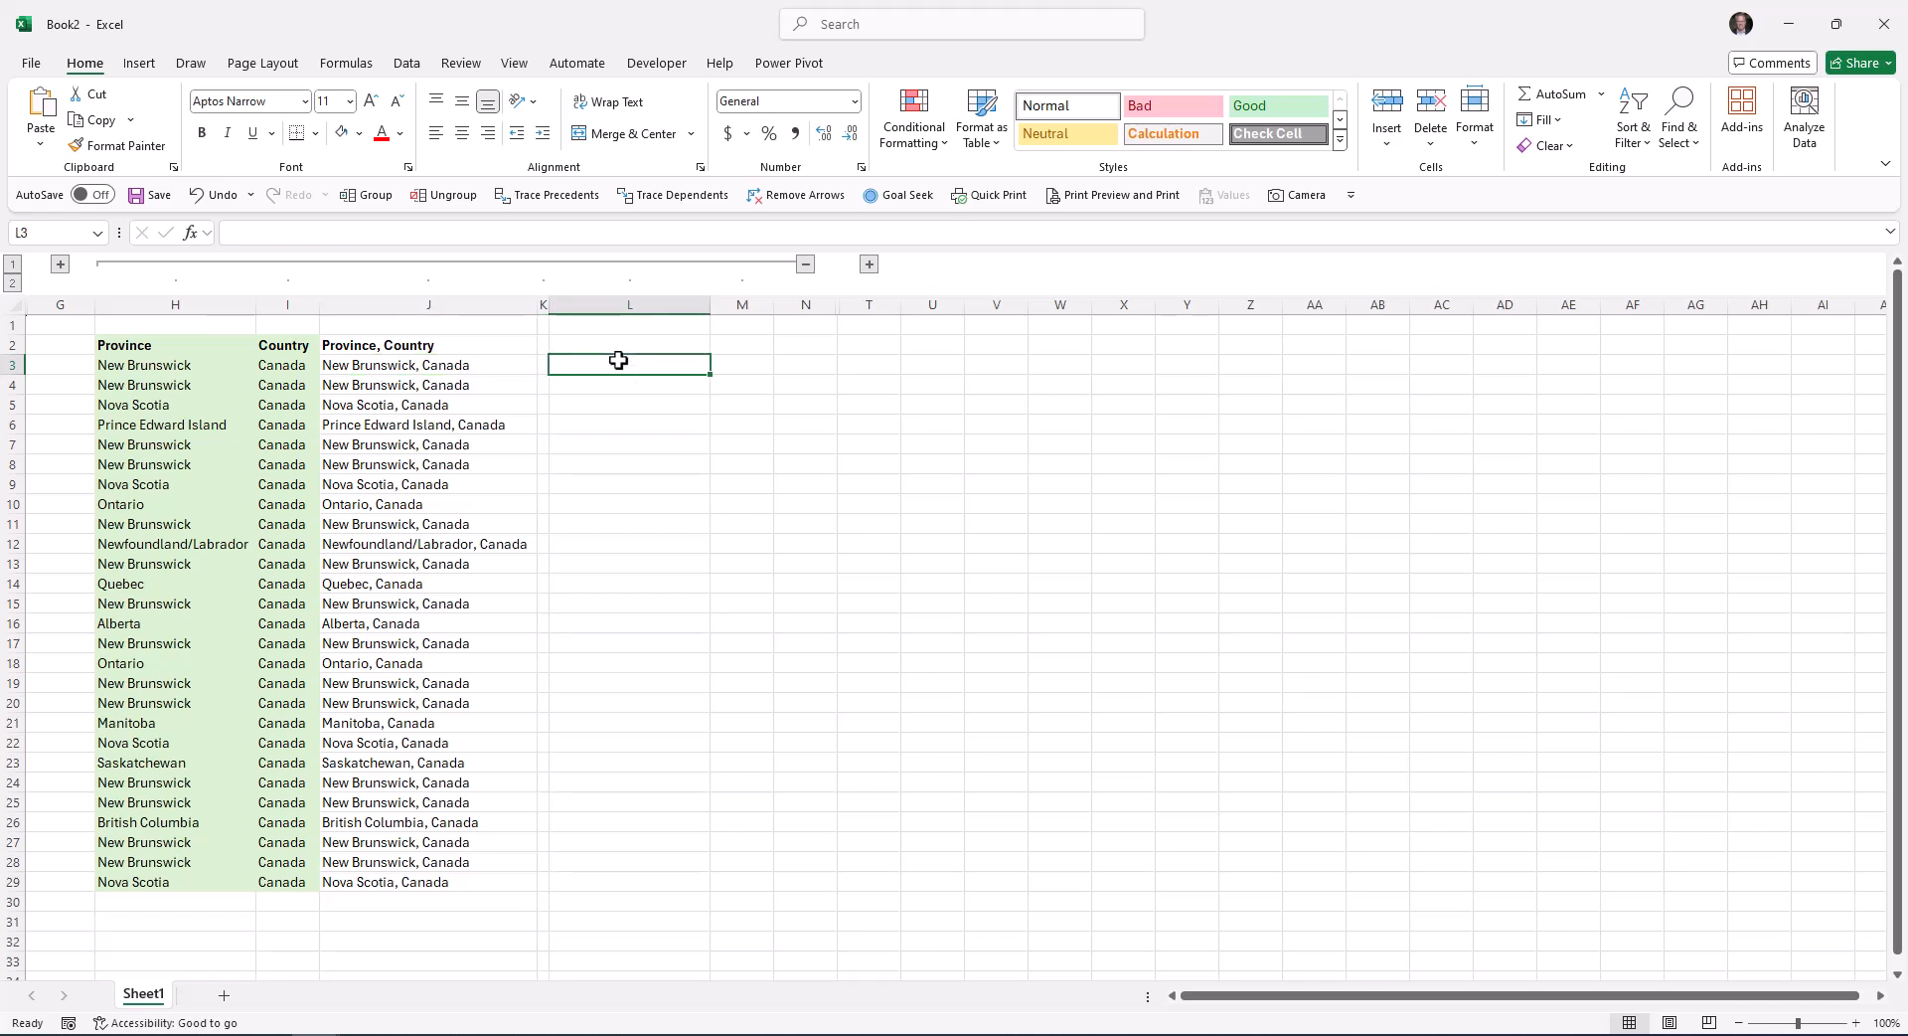
{"action": "type", "text": "=text"}
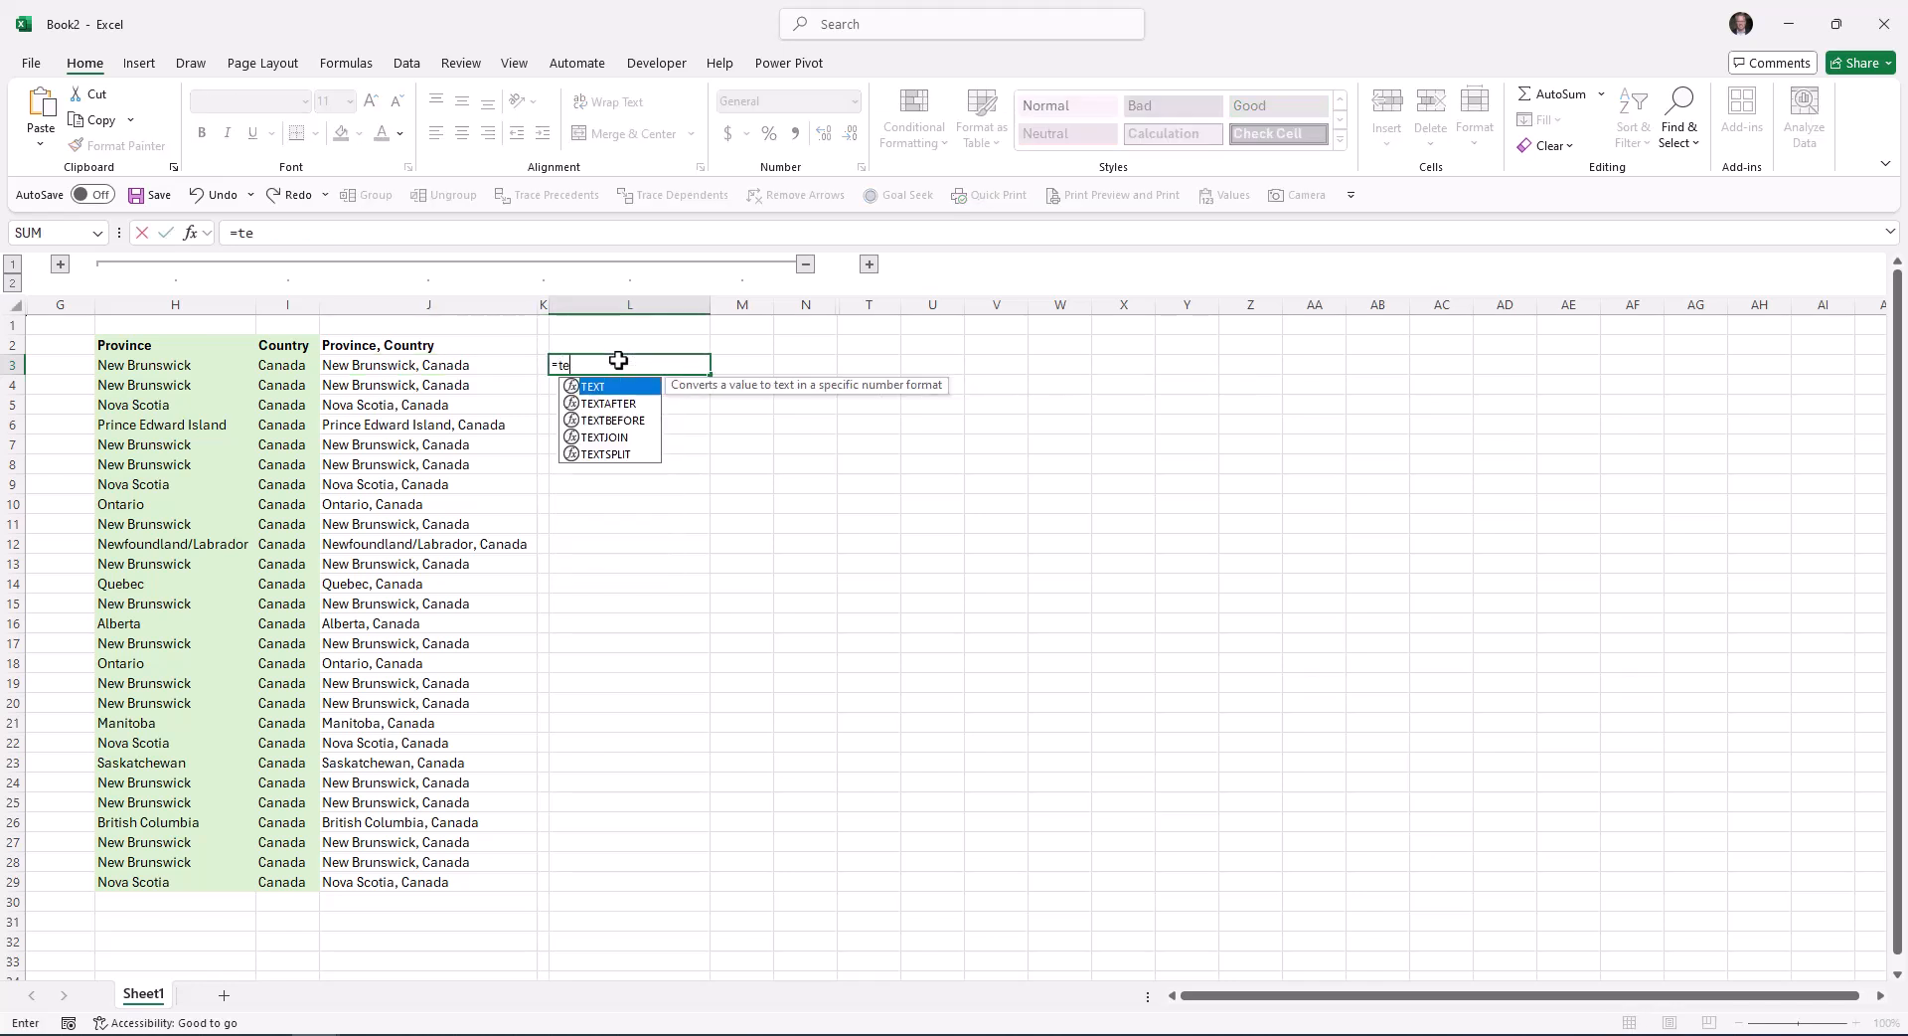
{"action": "key", "text": "Down"}
{"action": "key", "text": "Down"}
{"action": "key", "text": "Tab"}
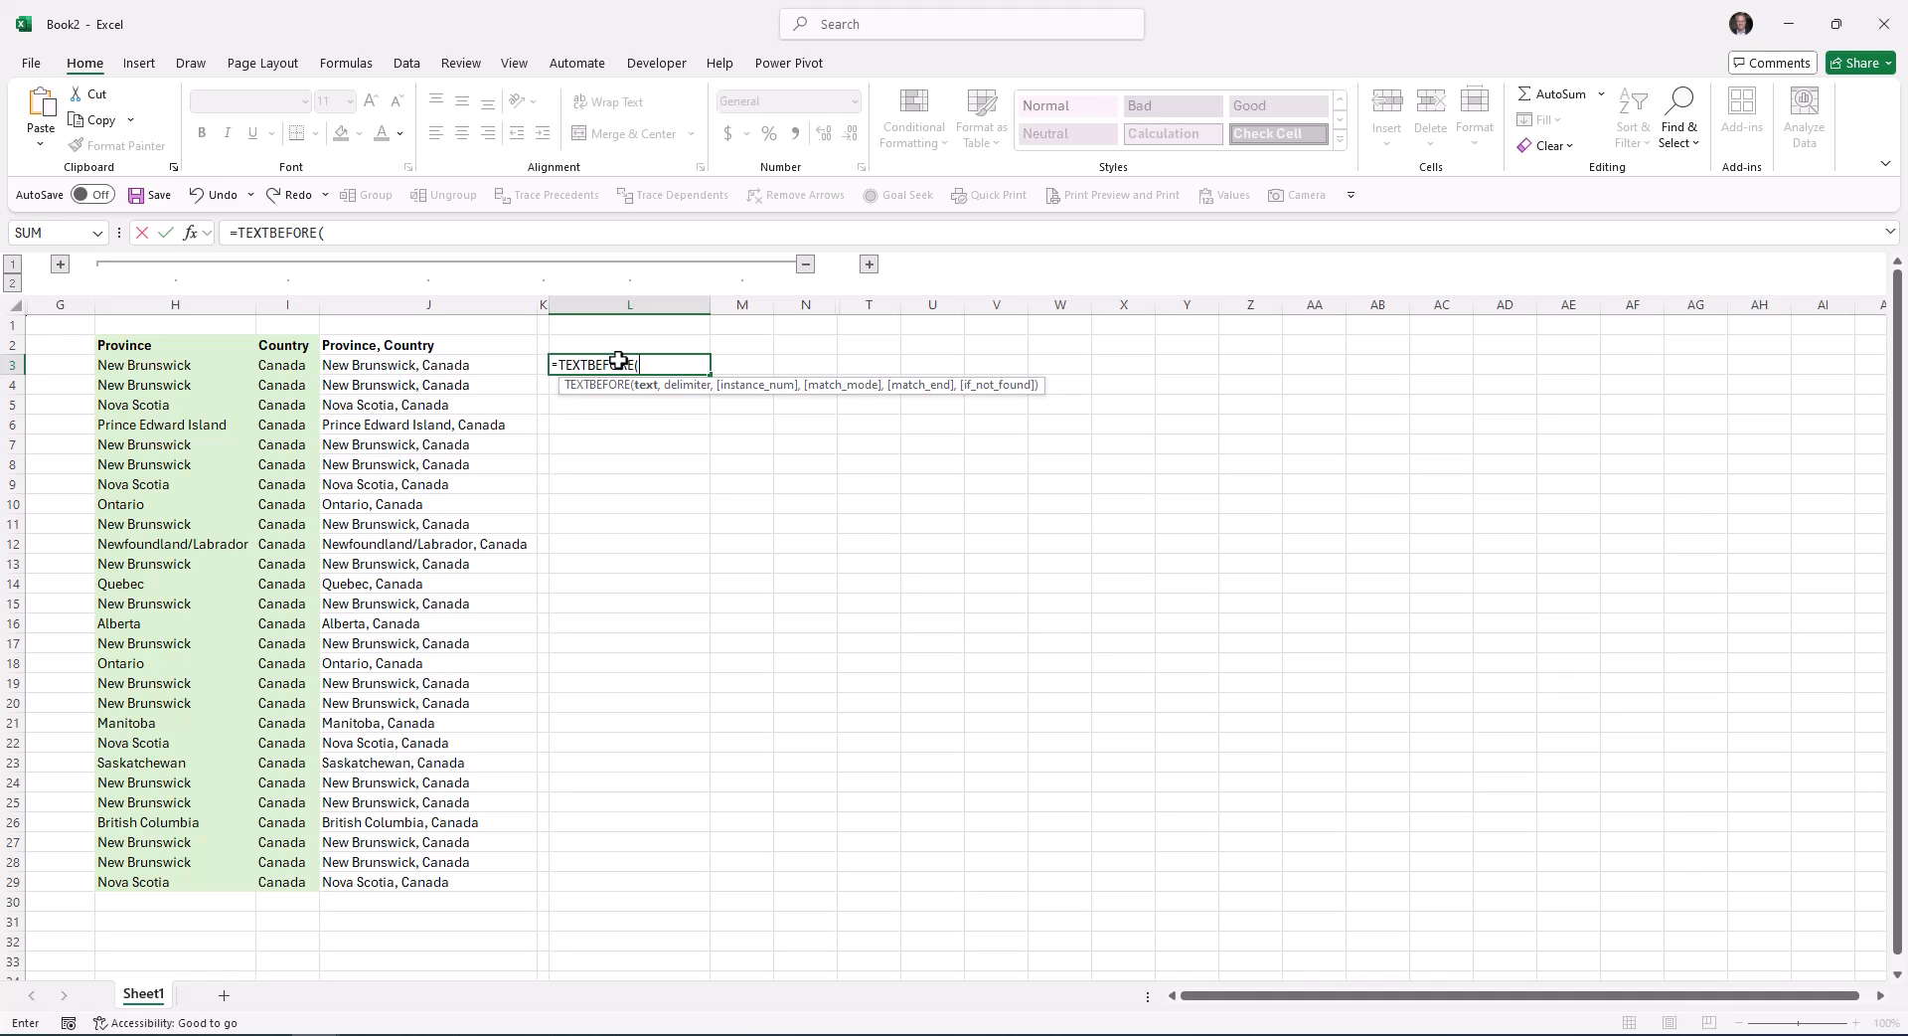
{"action": "left_click", "coordinate": [413, 366]}
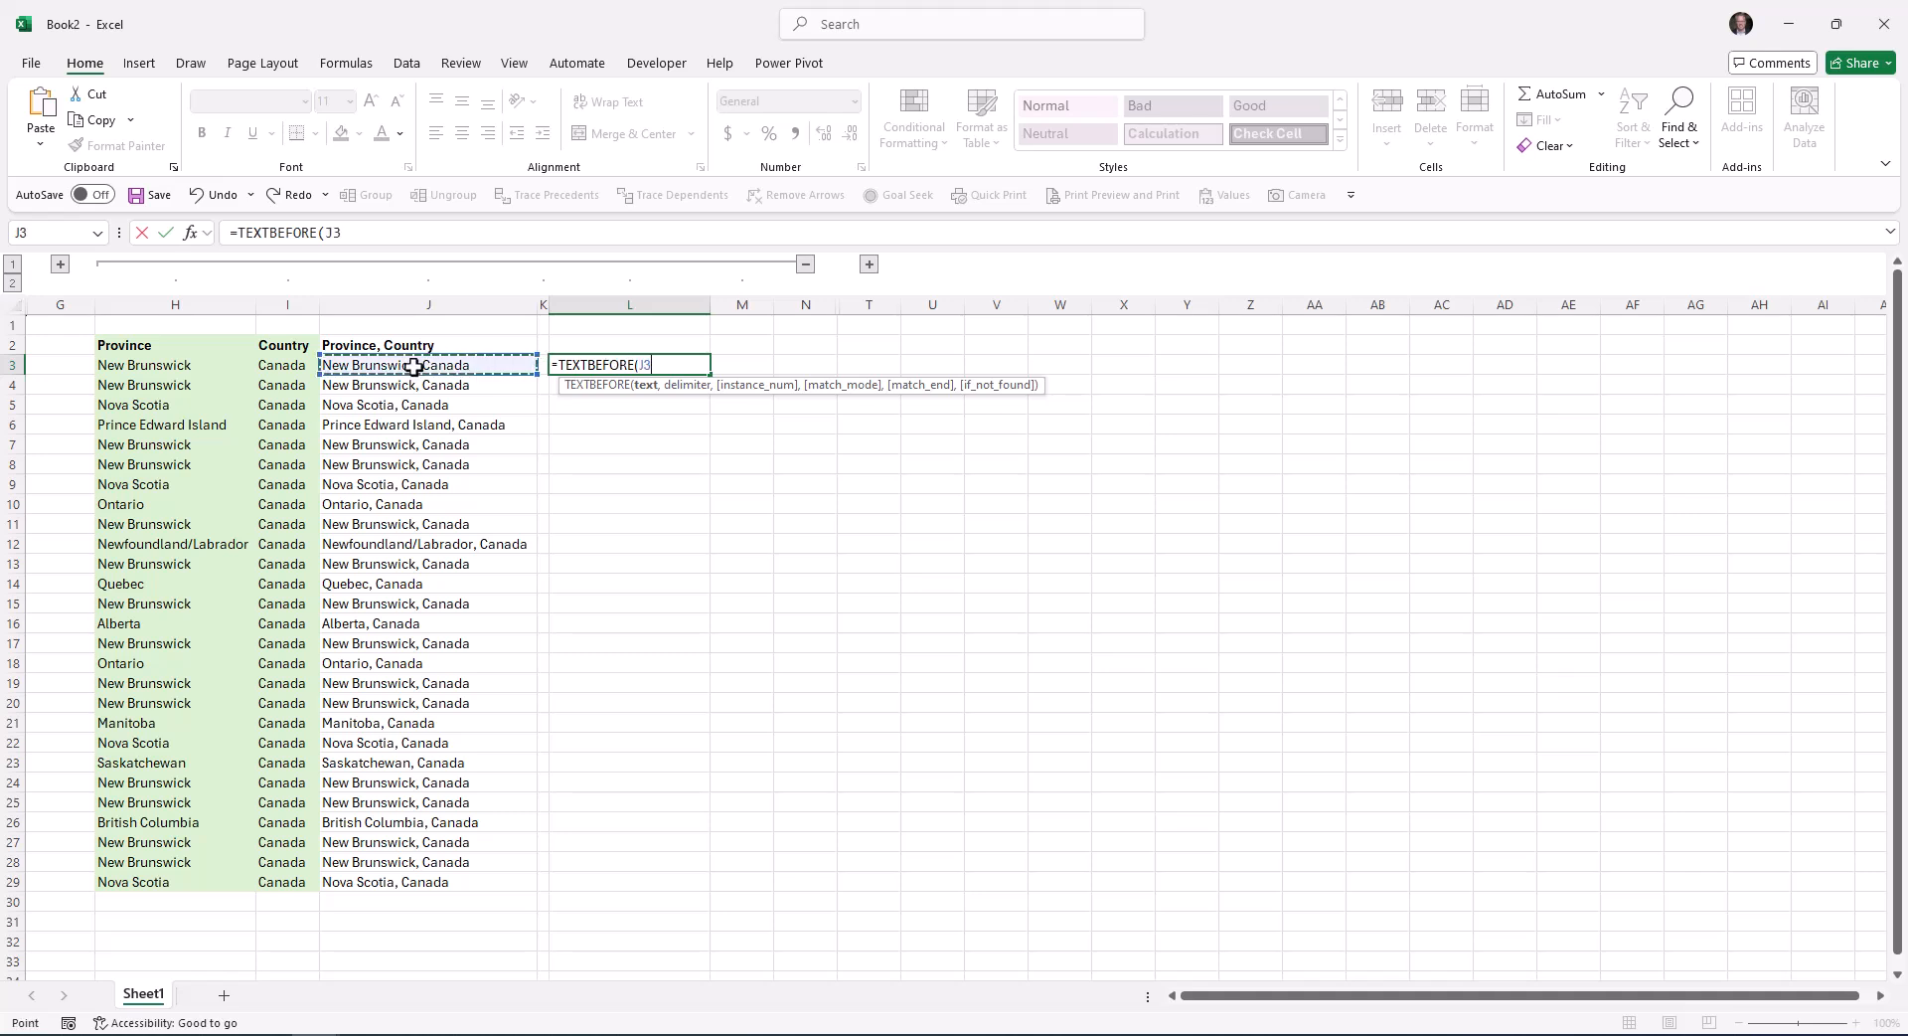
{"action": "type", "text": ","}
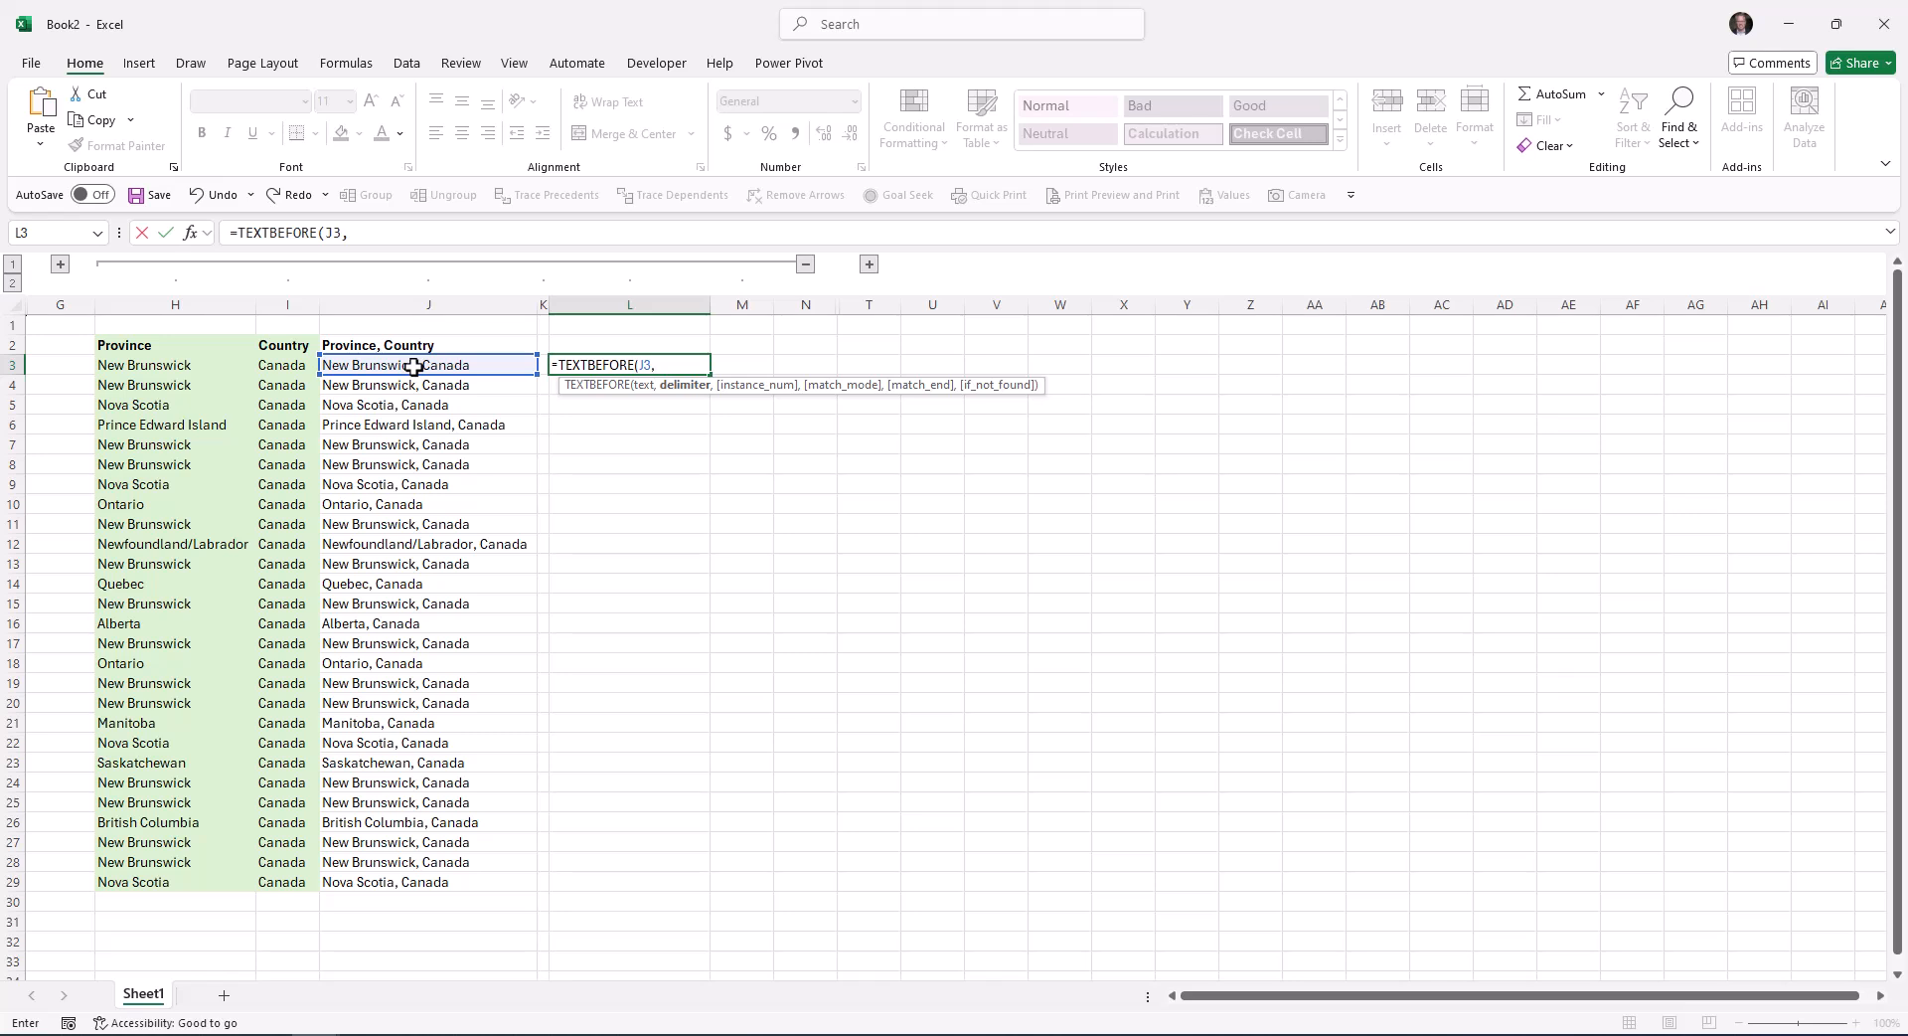
{"action": "type", "text": "\",\")"}
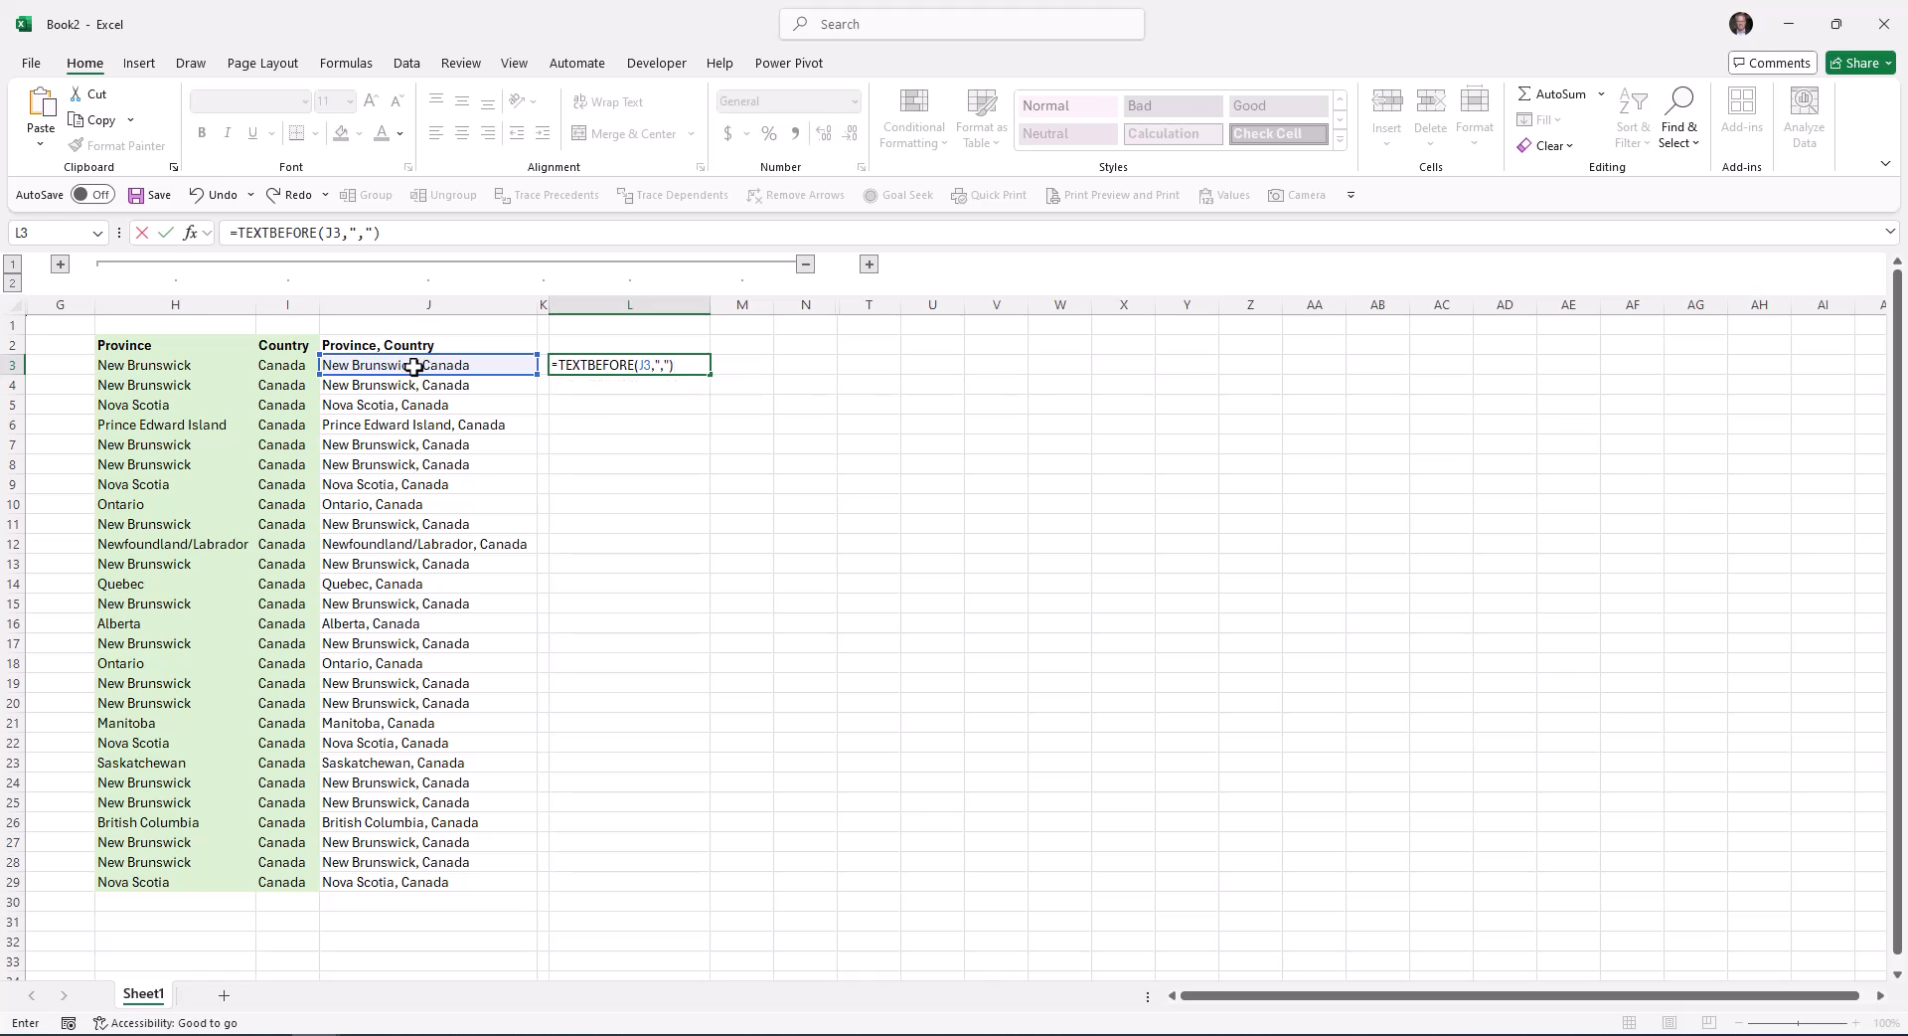
{"action": "key", "text": "Return"}
{"action": "key", "text": "Up"}
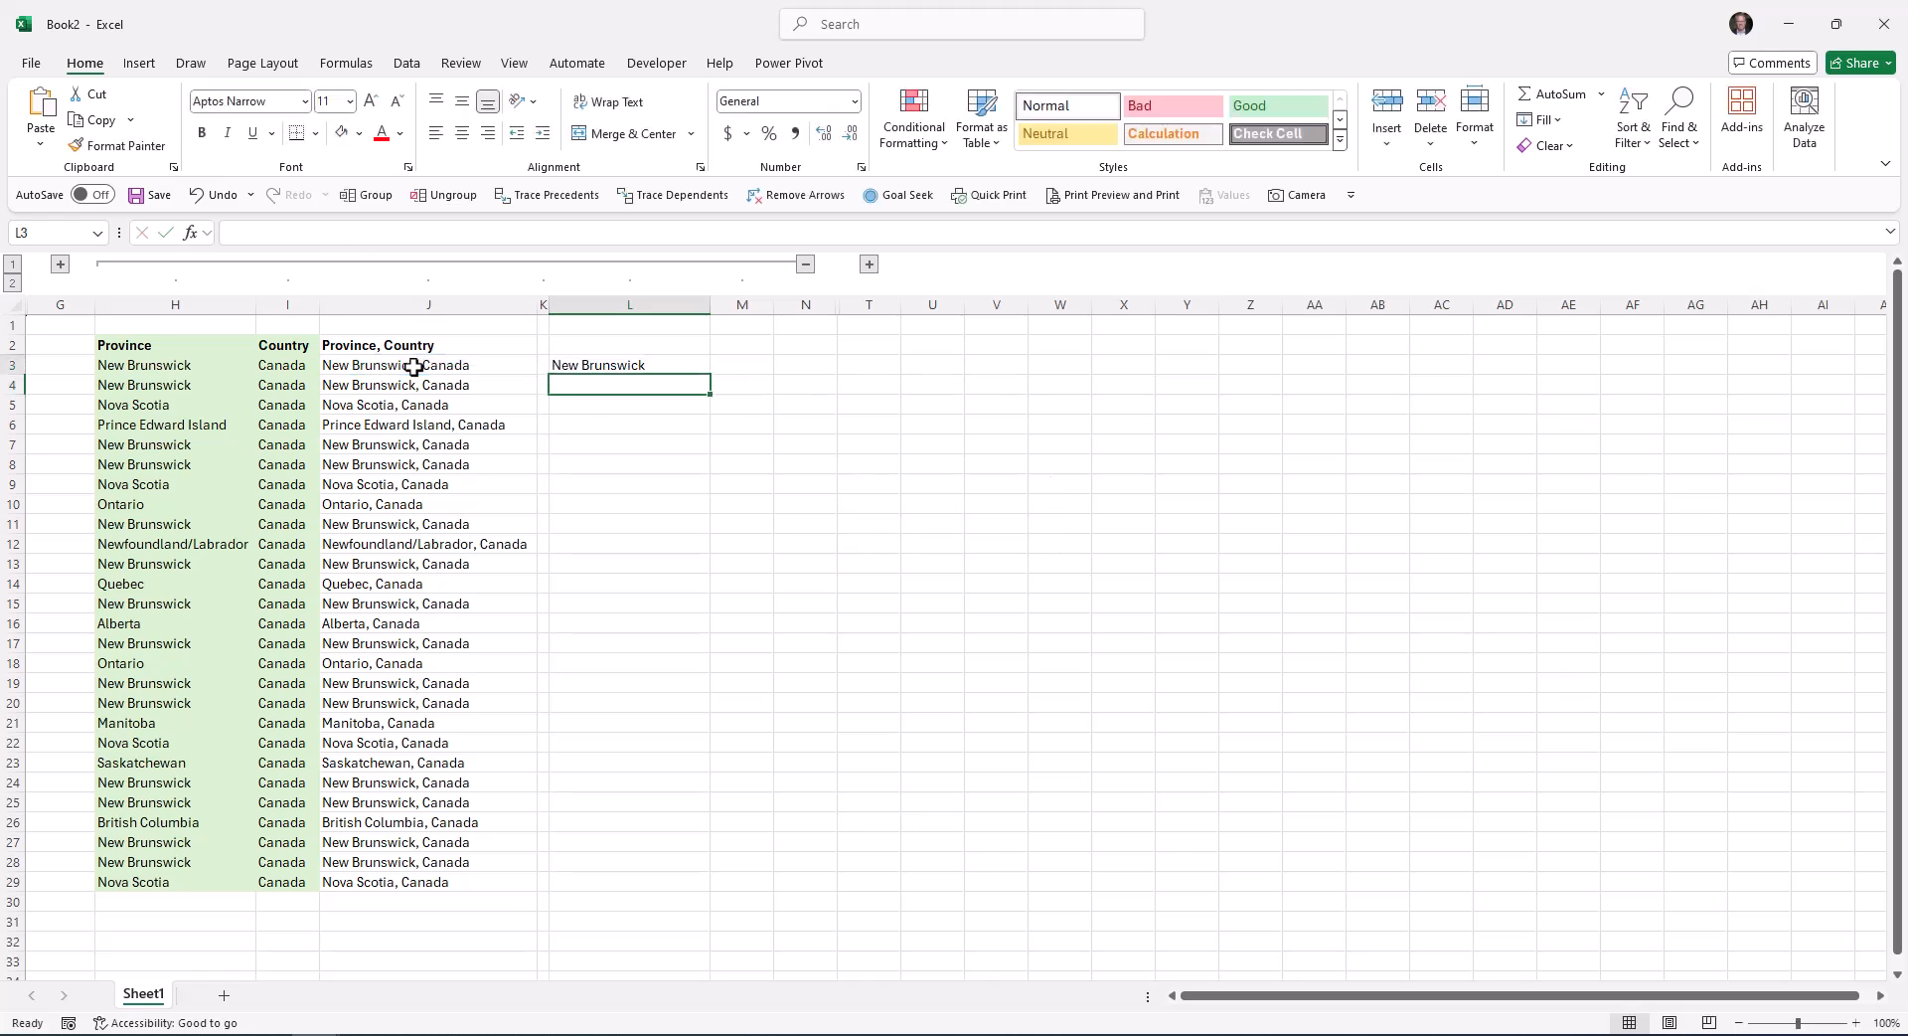
{"action": "left_click_drag", "start_coordinate": [711, 371], "coordinate": [627, 893]}
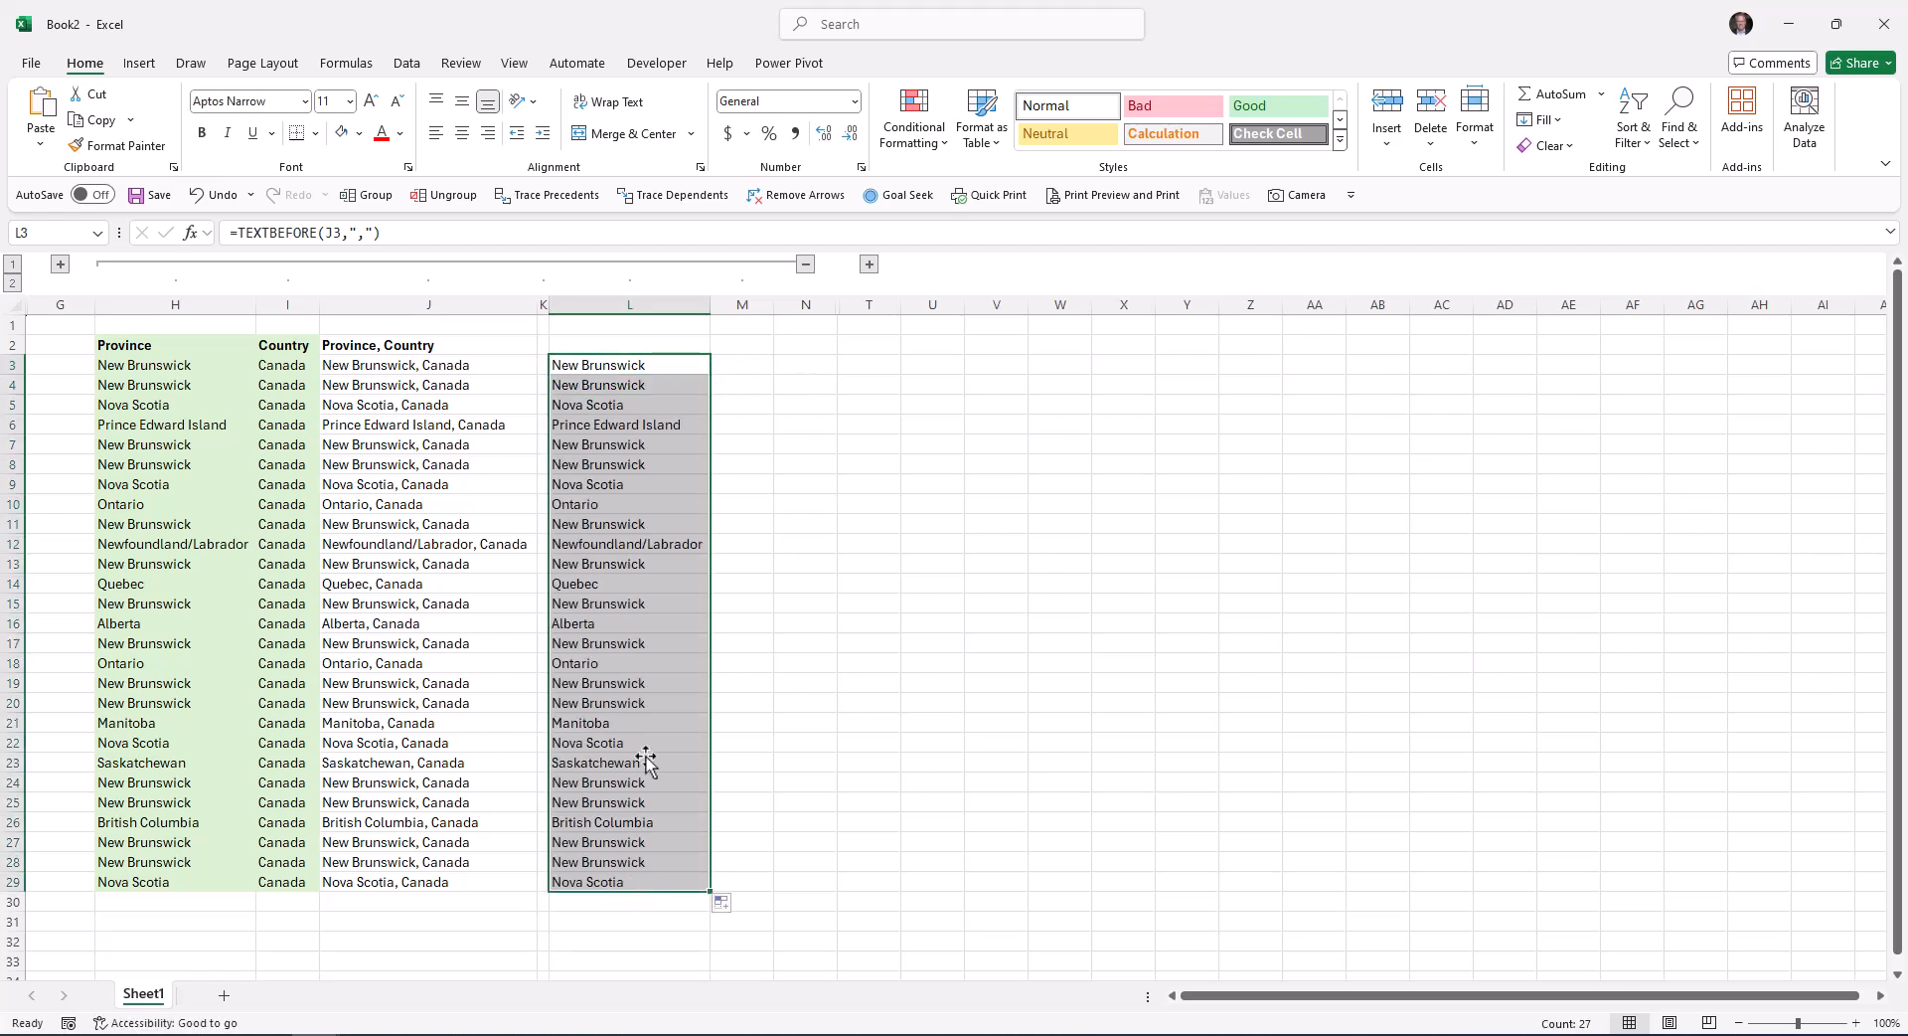
Step: Enter the header "Provnce" in L2 above the extracted provinces
{"action": "left_click", "coordinate": [579, 345]}
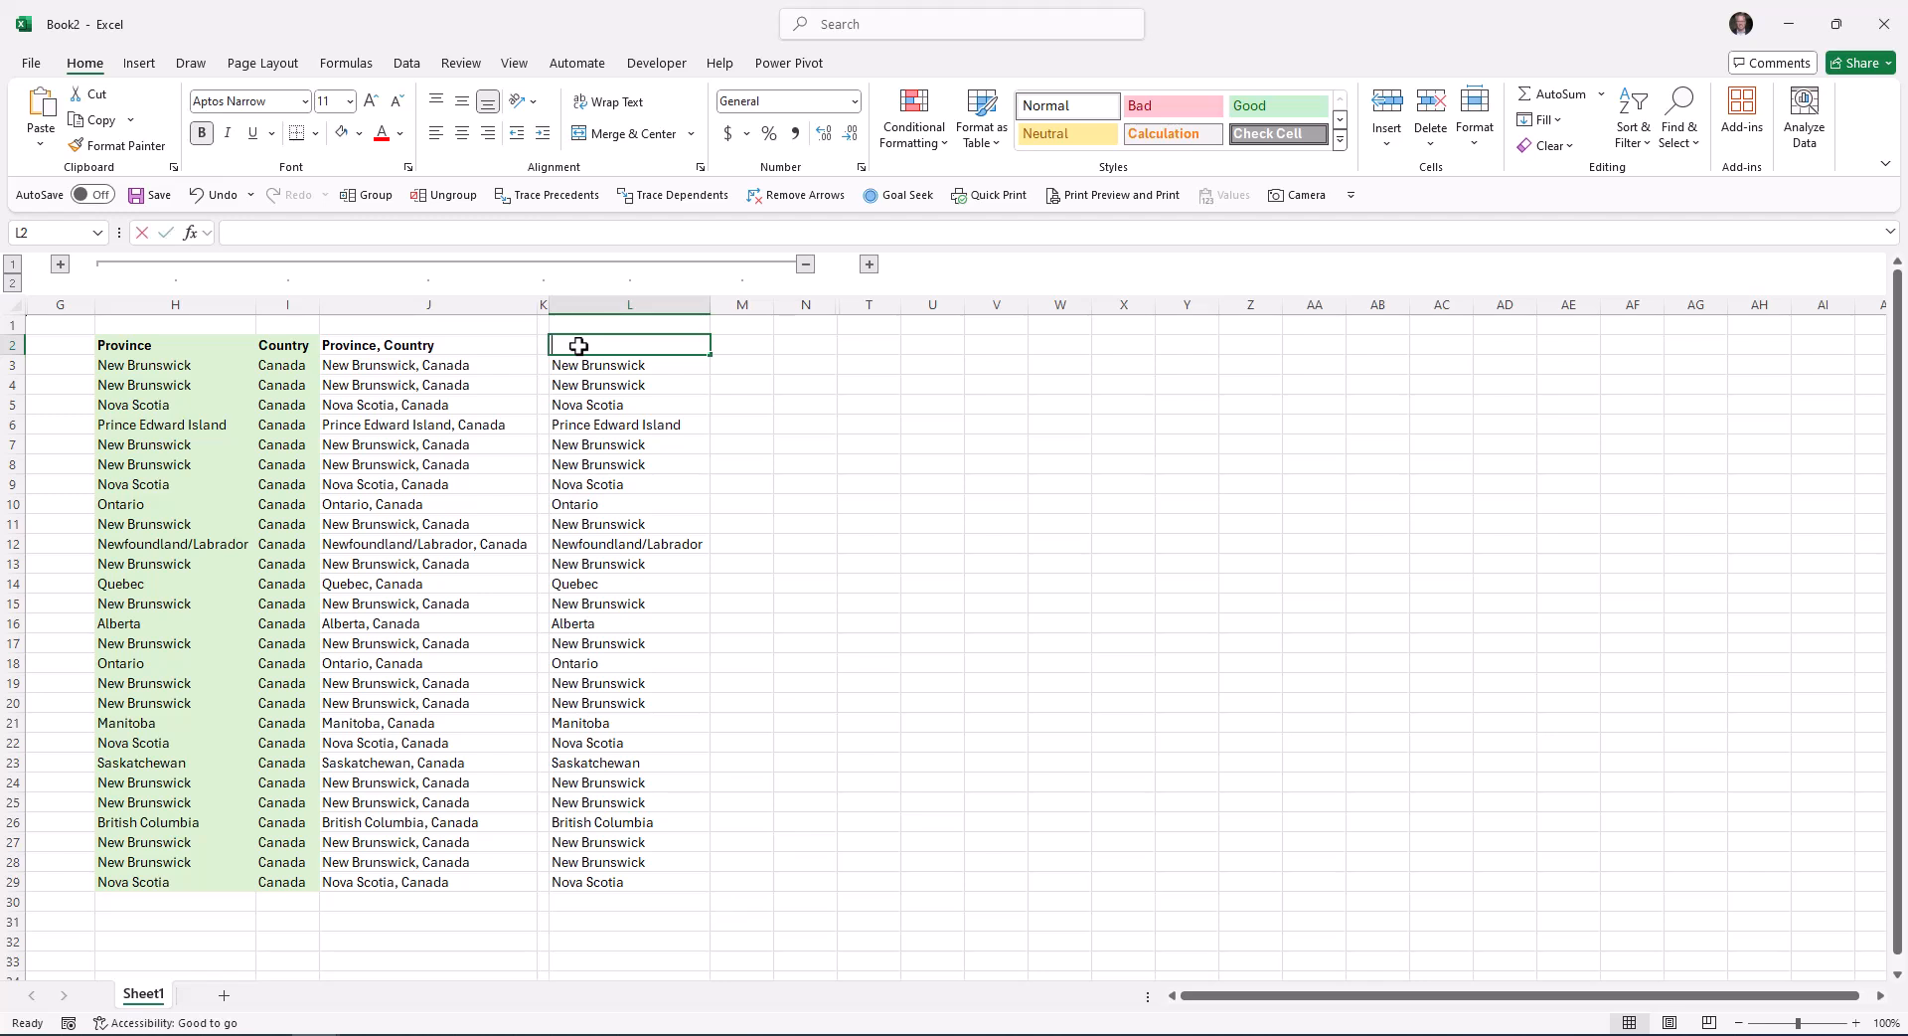
{"action": "type", "text": "Provnce"}
{"action": "key", "text": "Return"}
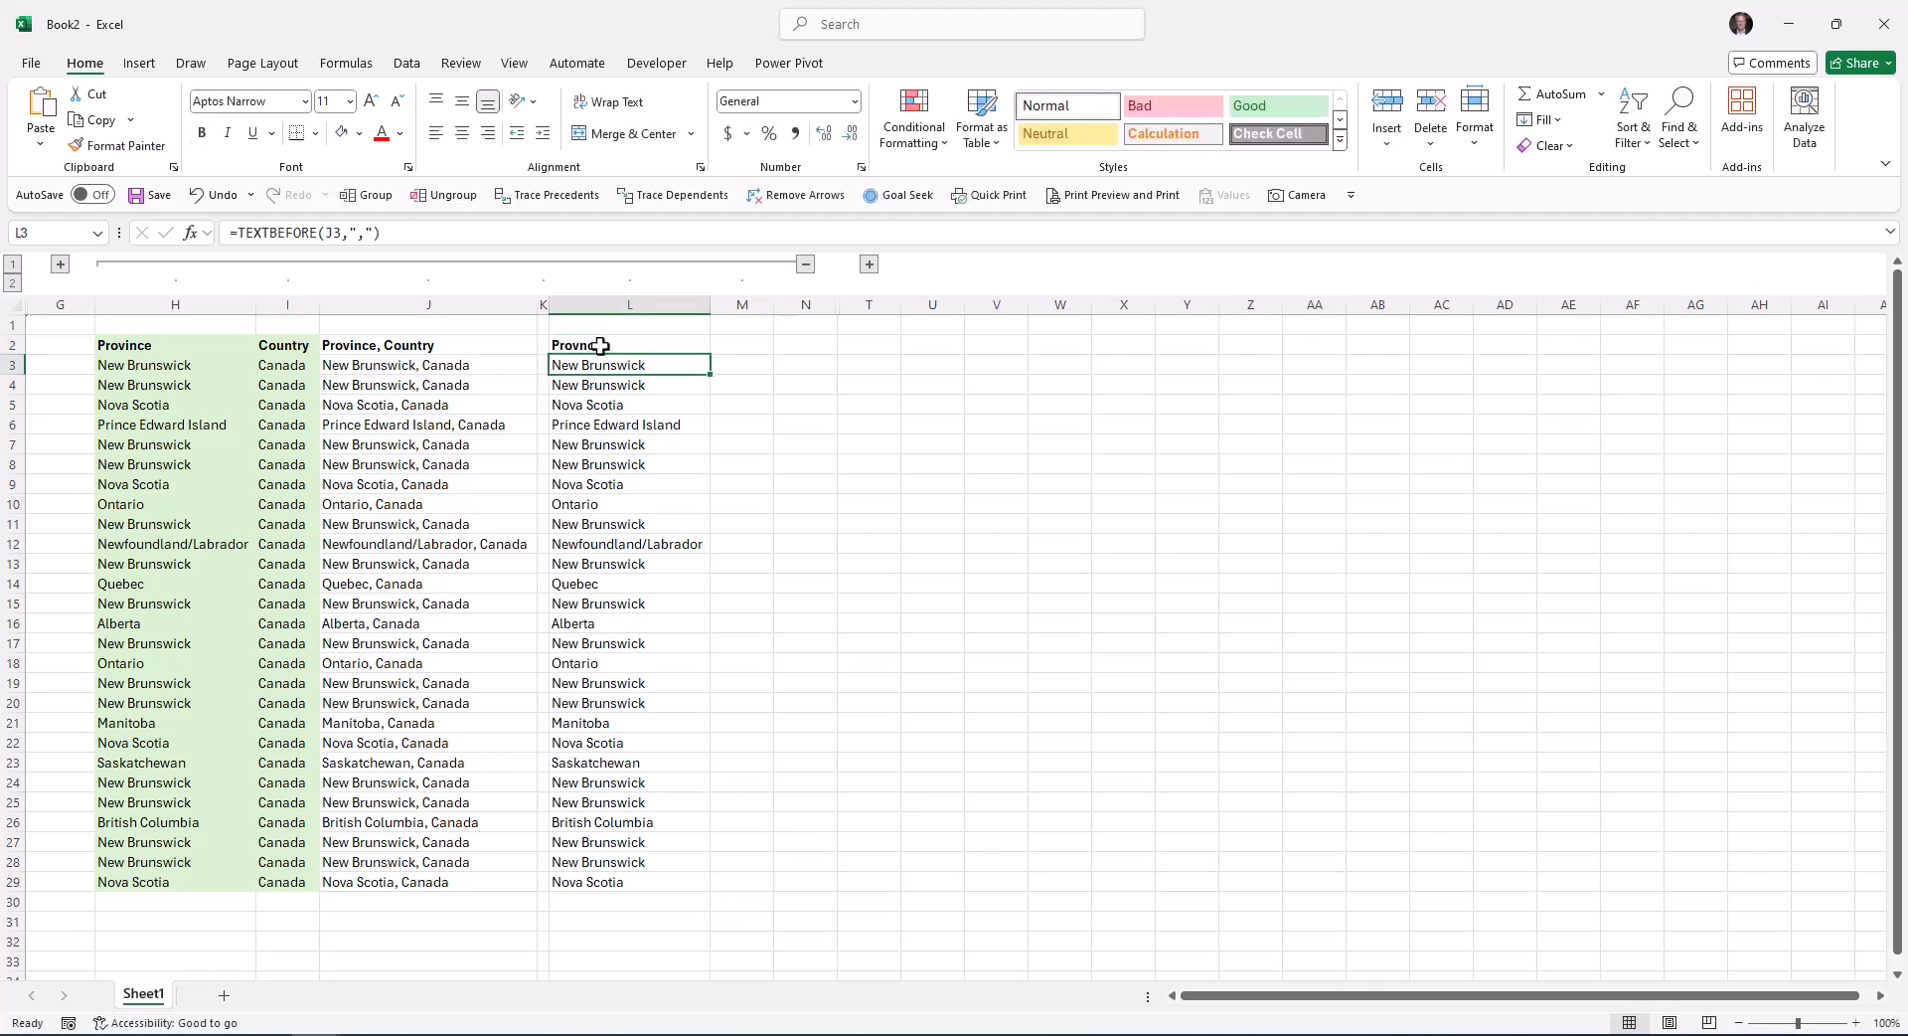
Step: Extract the text after the first space of J3 in M3 with =TEXTAFTER(J3," ")
{"action": "left_click", "coordinate": [685, 345]}
{"action": "key", "text": "Right"}
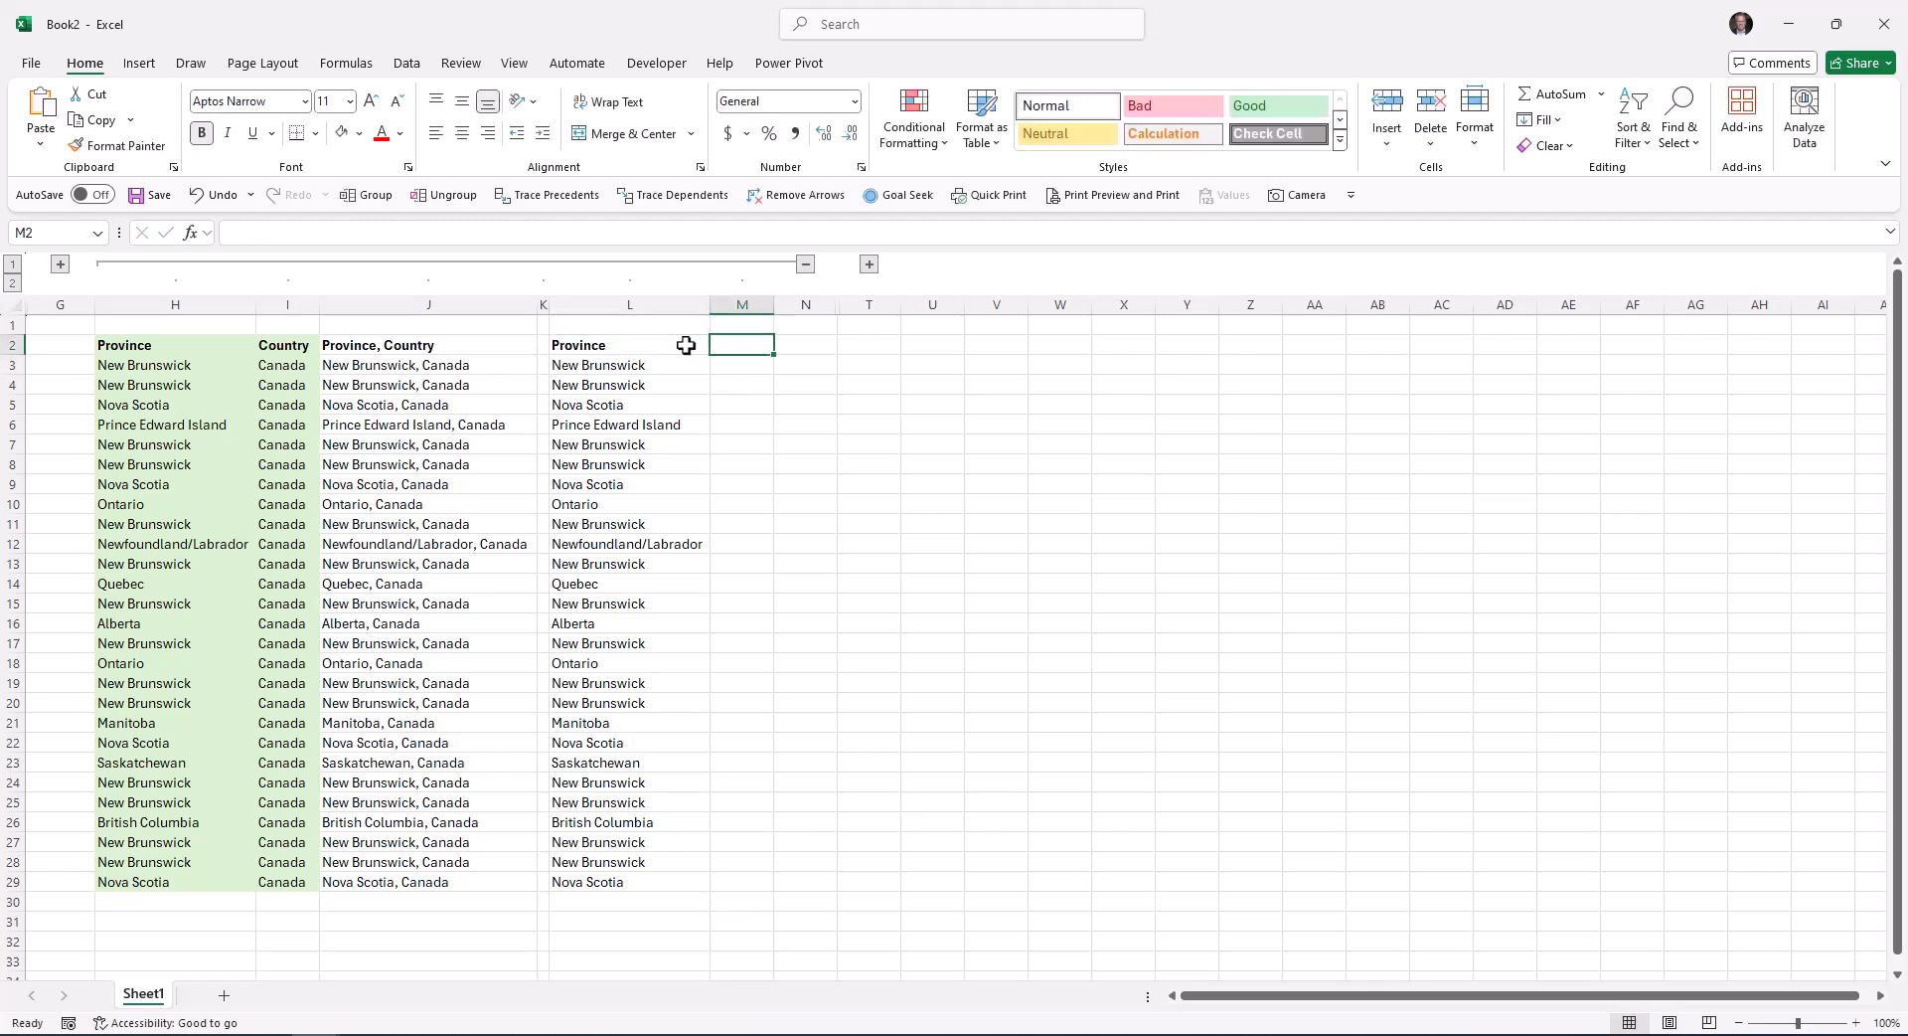
{"action": "key", "text": "Down"}
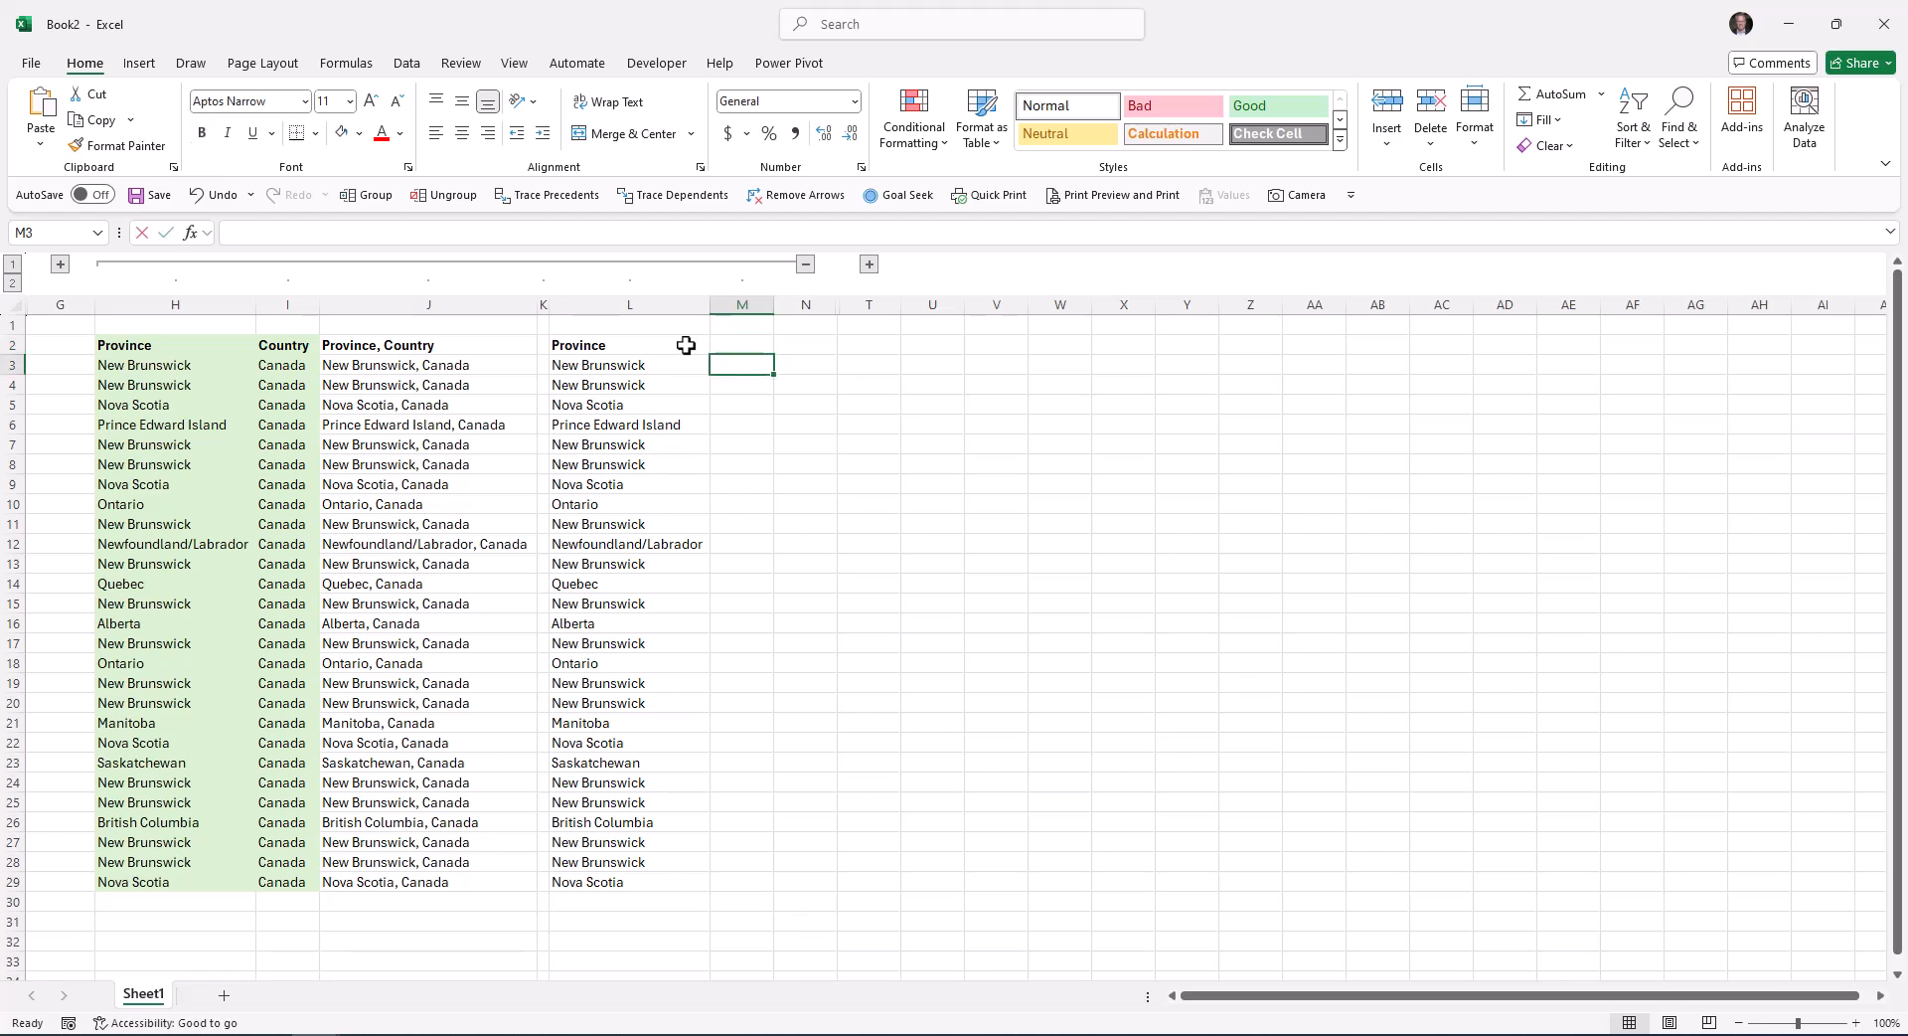
{"action": "type", "text": "=te"}
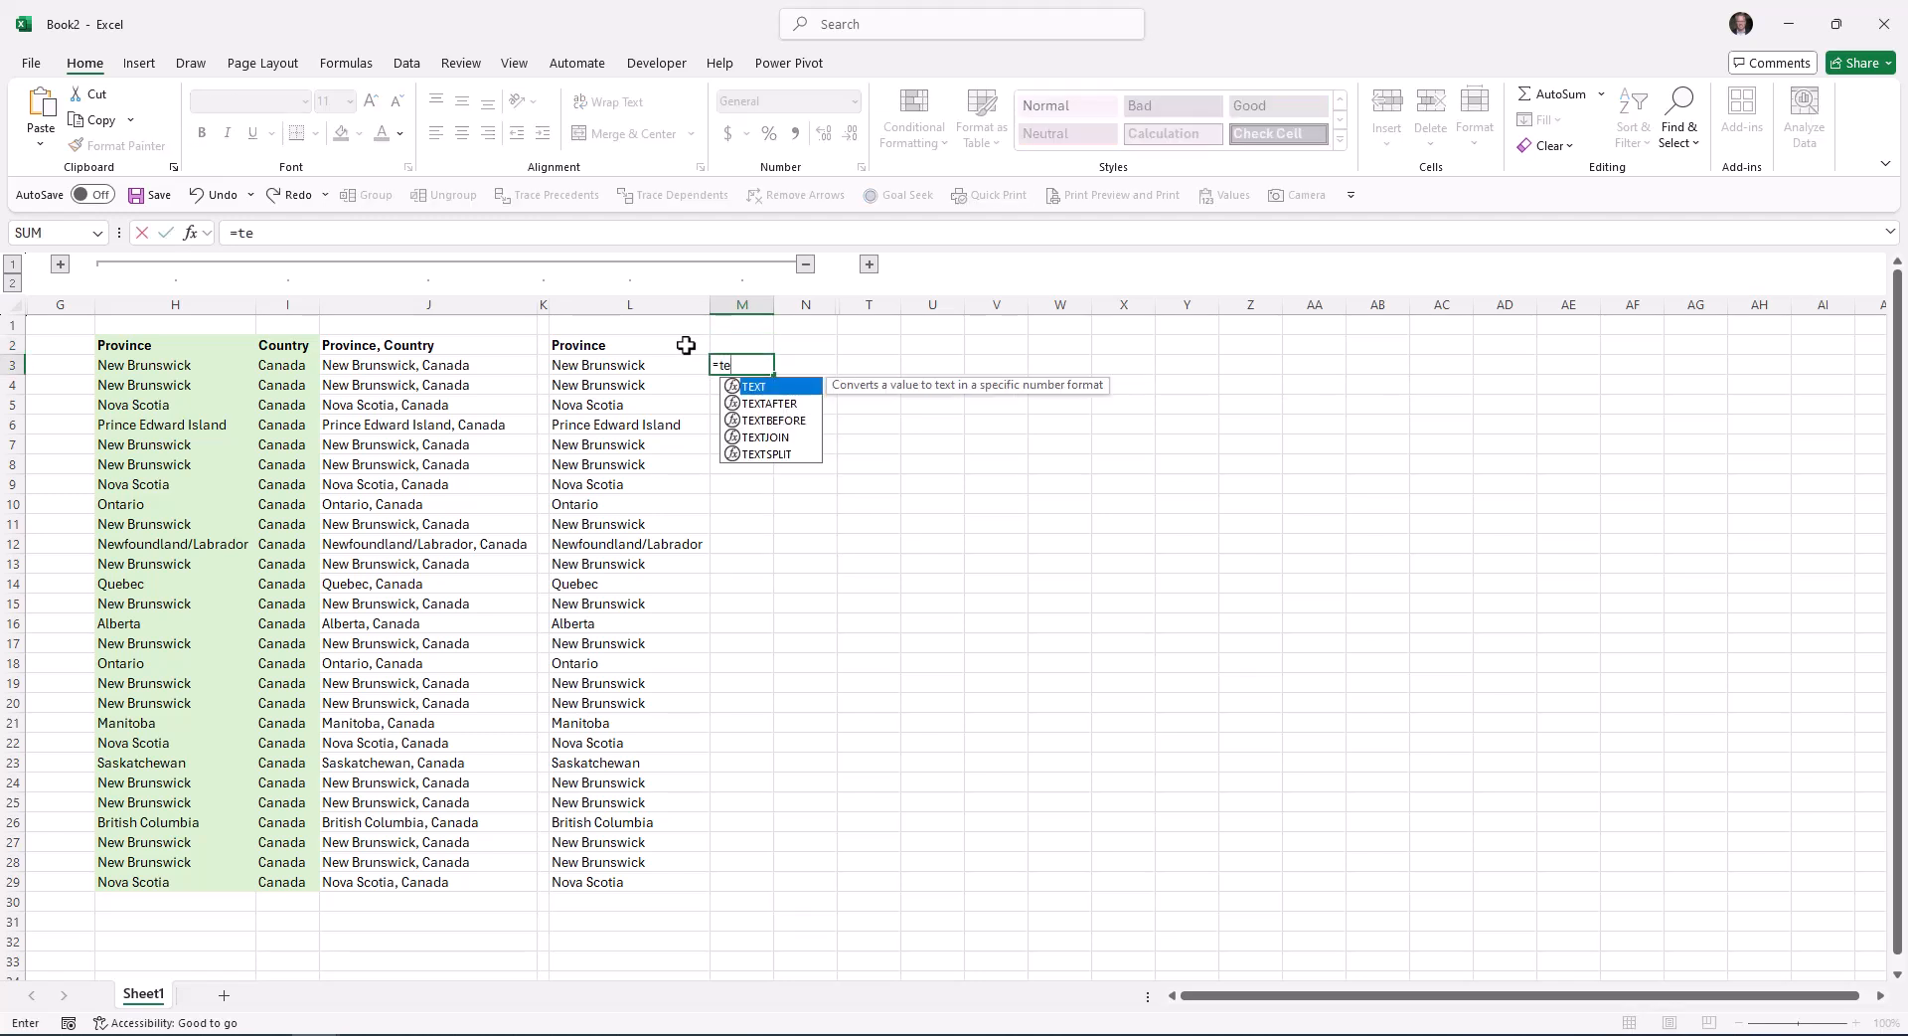
{"action": "type", "text": "xta"}
{"action": "key", "text": "Tab"}
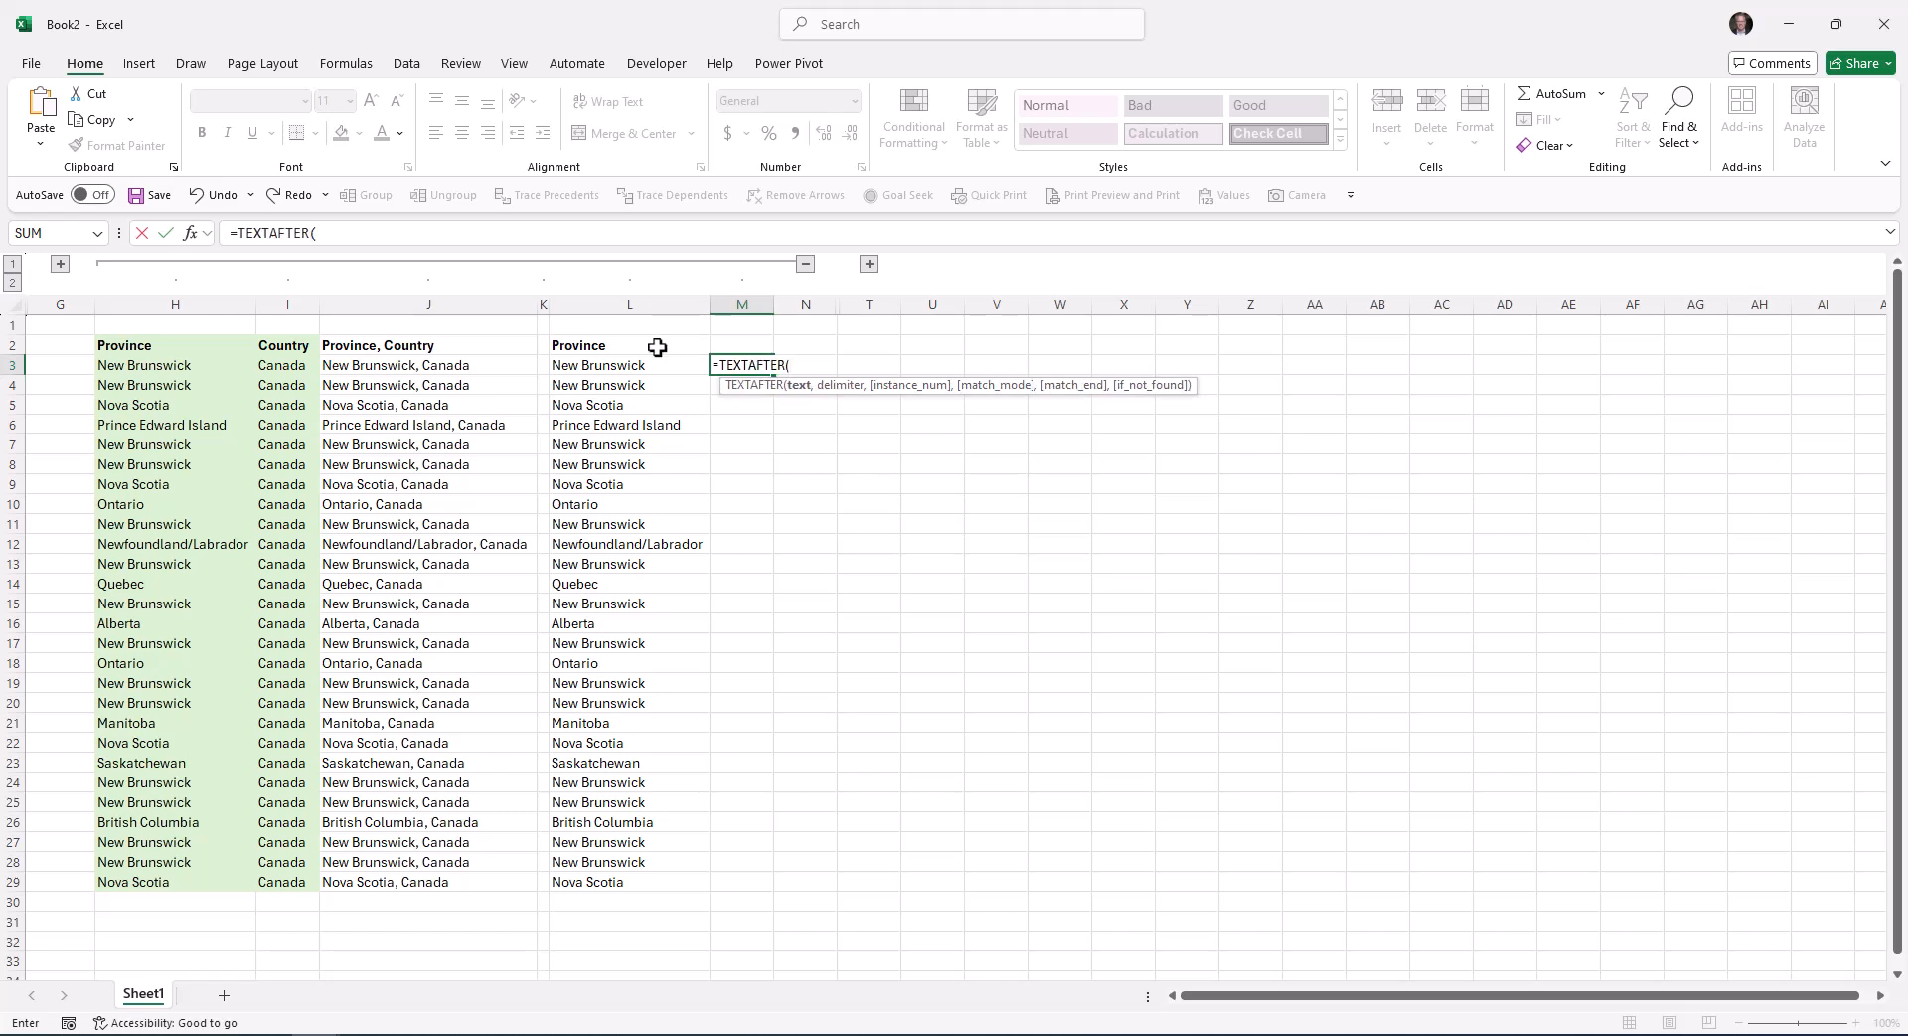
{"action": "left_click", "coordinate": [399, 365]}
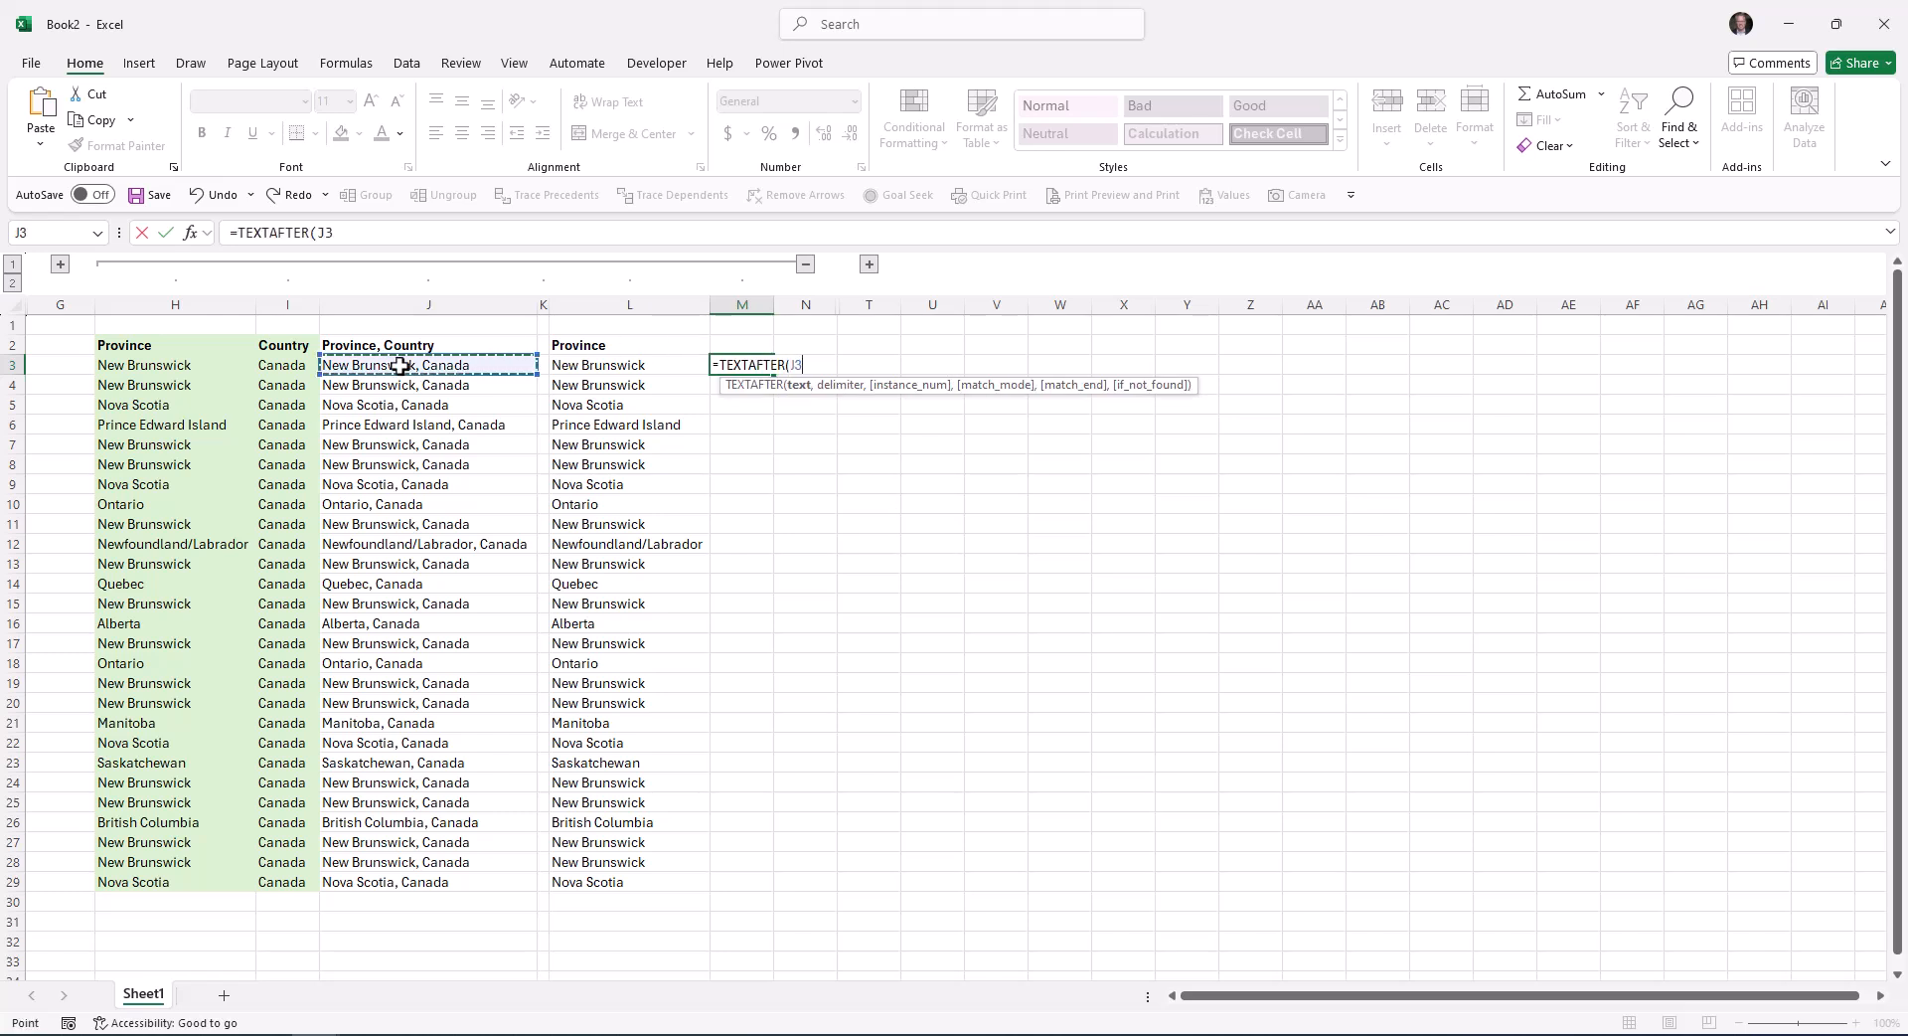
{"action": "type", "text": ","}
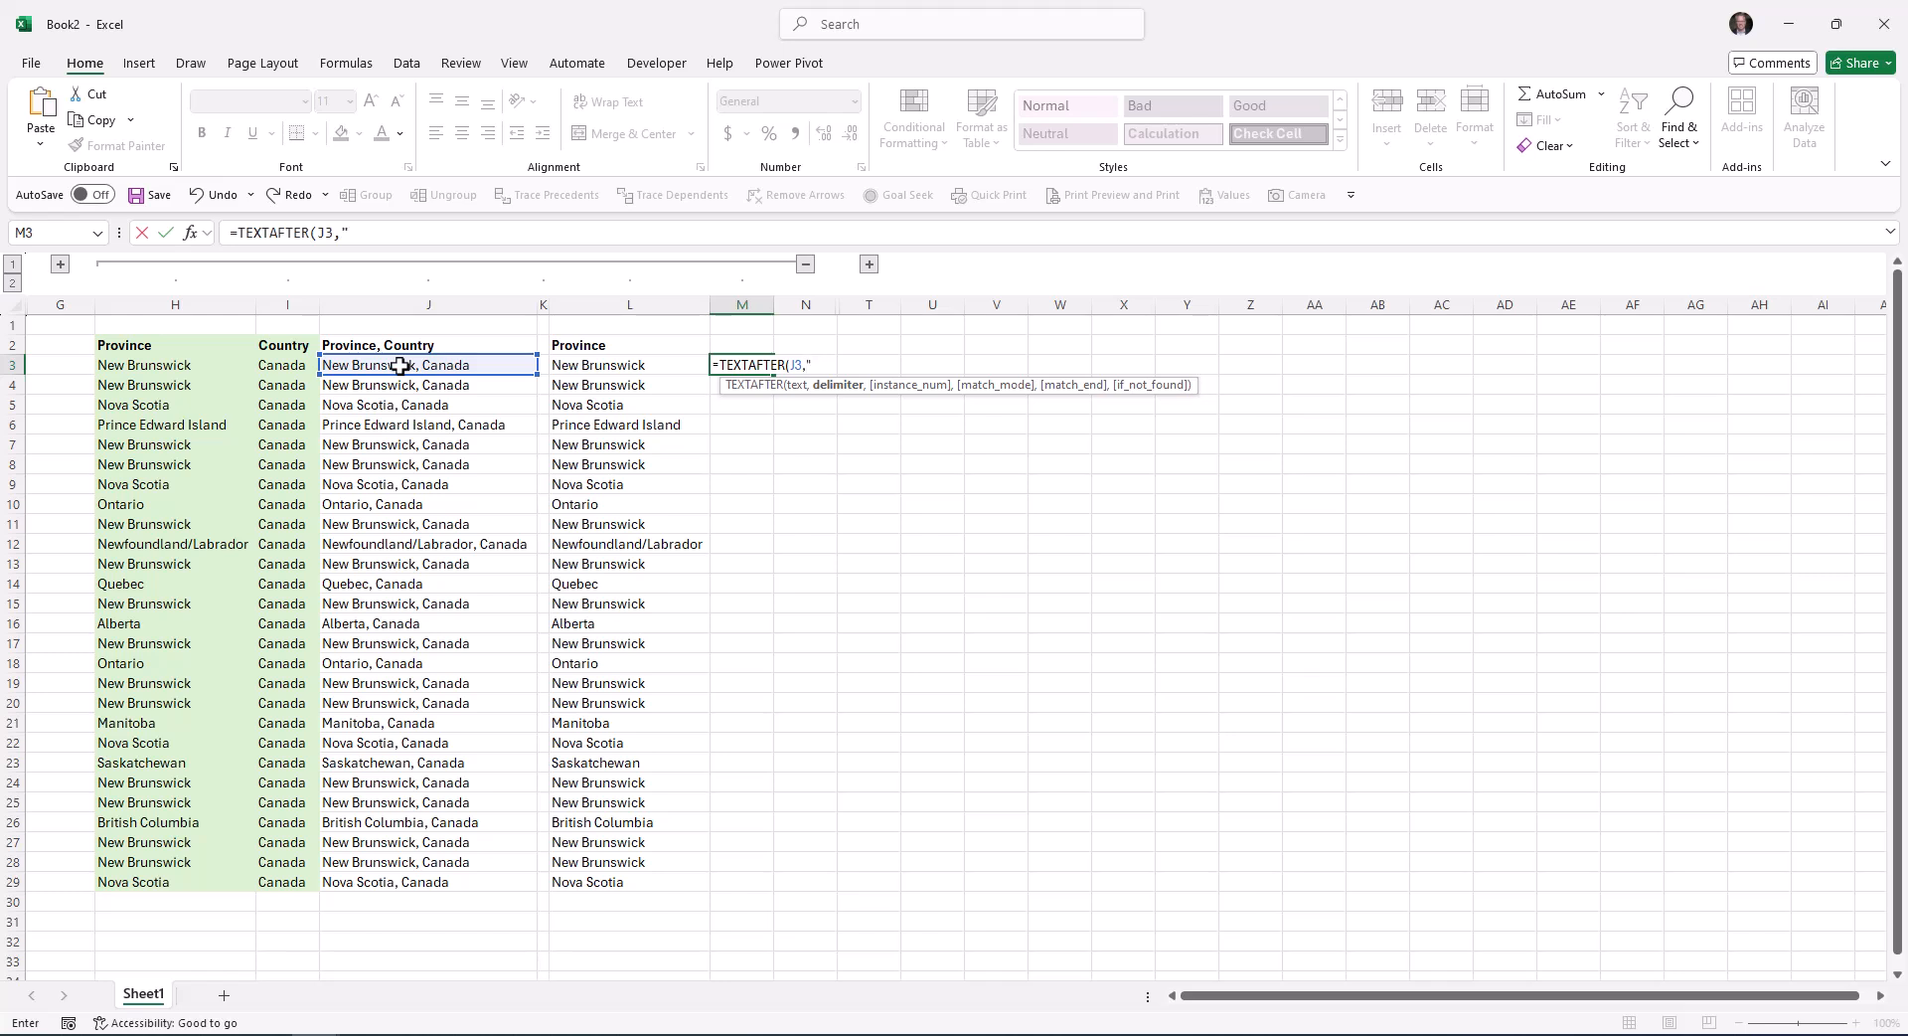
{"action": "type", "text": ")"}
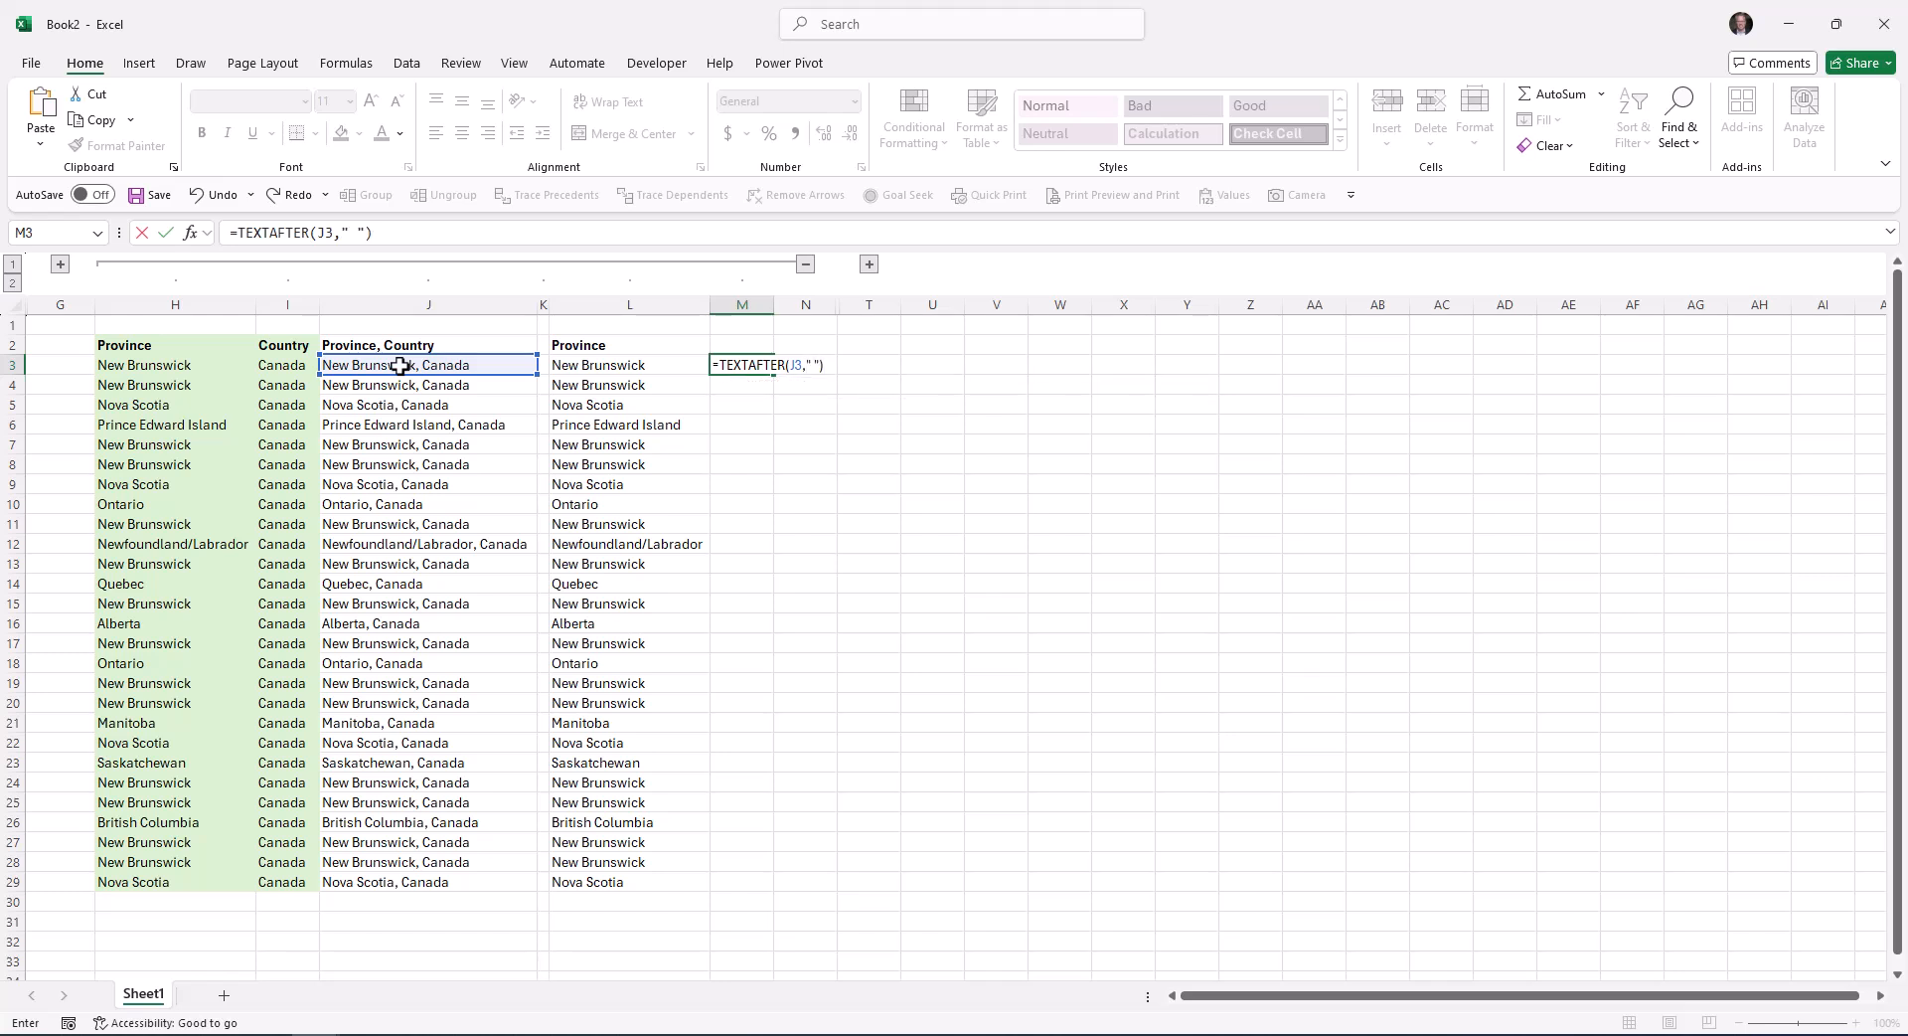
{"action": "key", "text": "Return"}
{"action": "key", "text": "Up"}
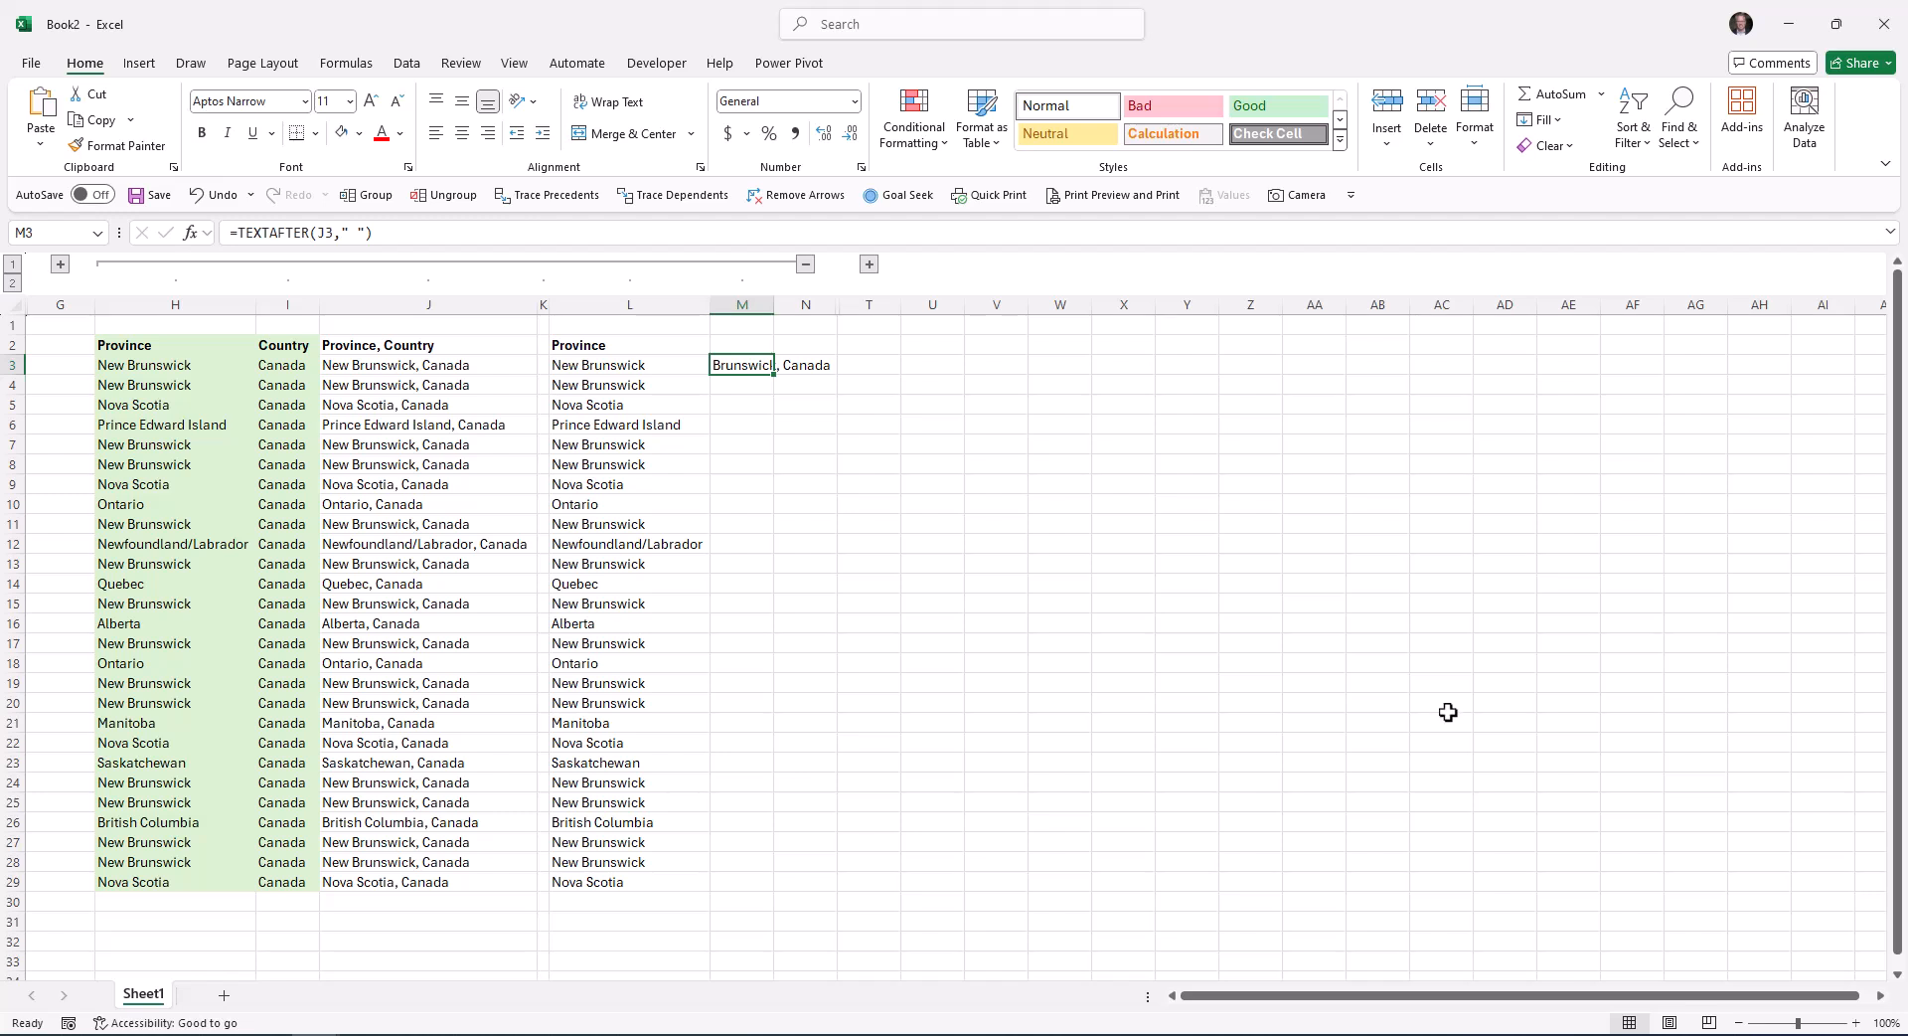
Step: Add instance number 2 to the TEXTAFTER formula in M3, giving =TEXTAFTER(J3," ",2)
{"action": "left_click", "coordinate": [367, 235]}
{"action": "type", "text": ","}
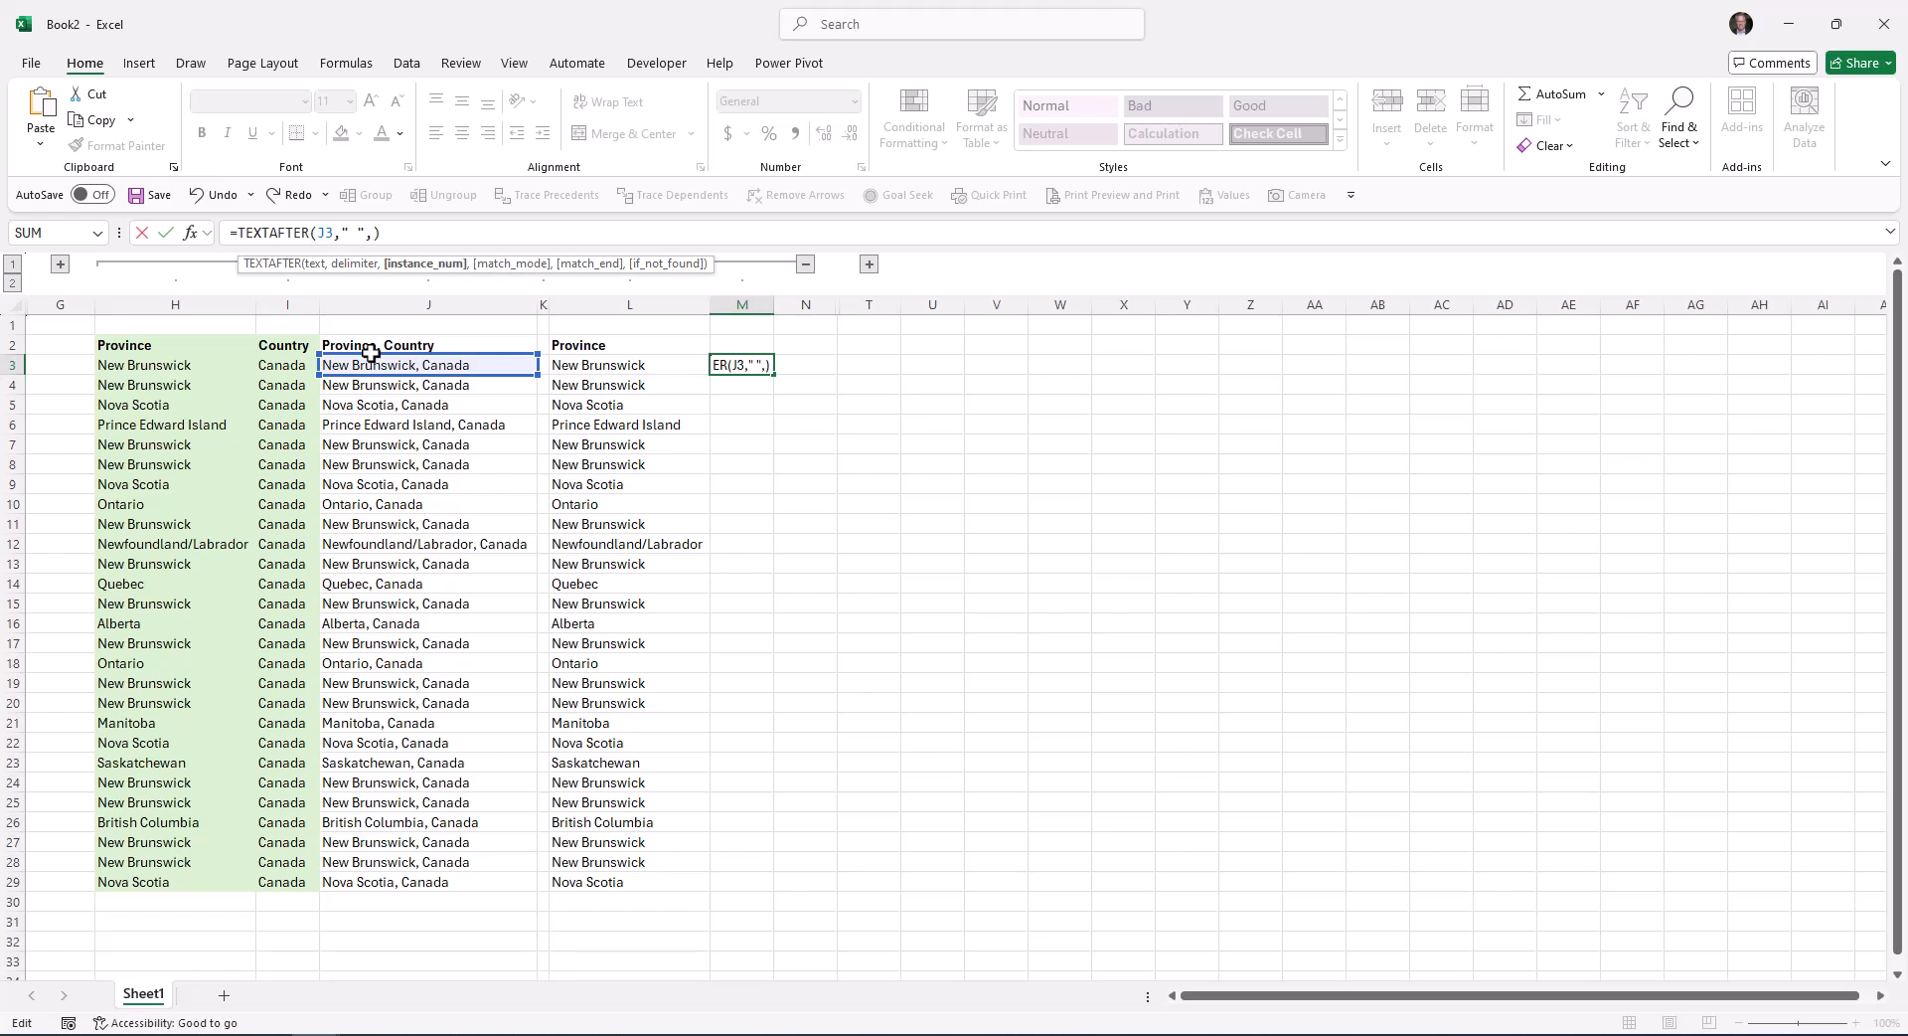
{"action": "type", "text": "-1"}
{"action": "key", "text": "Return"}
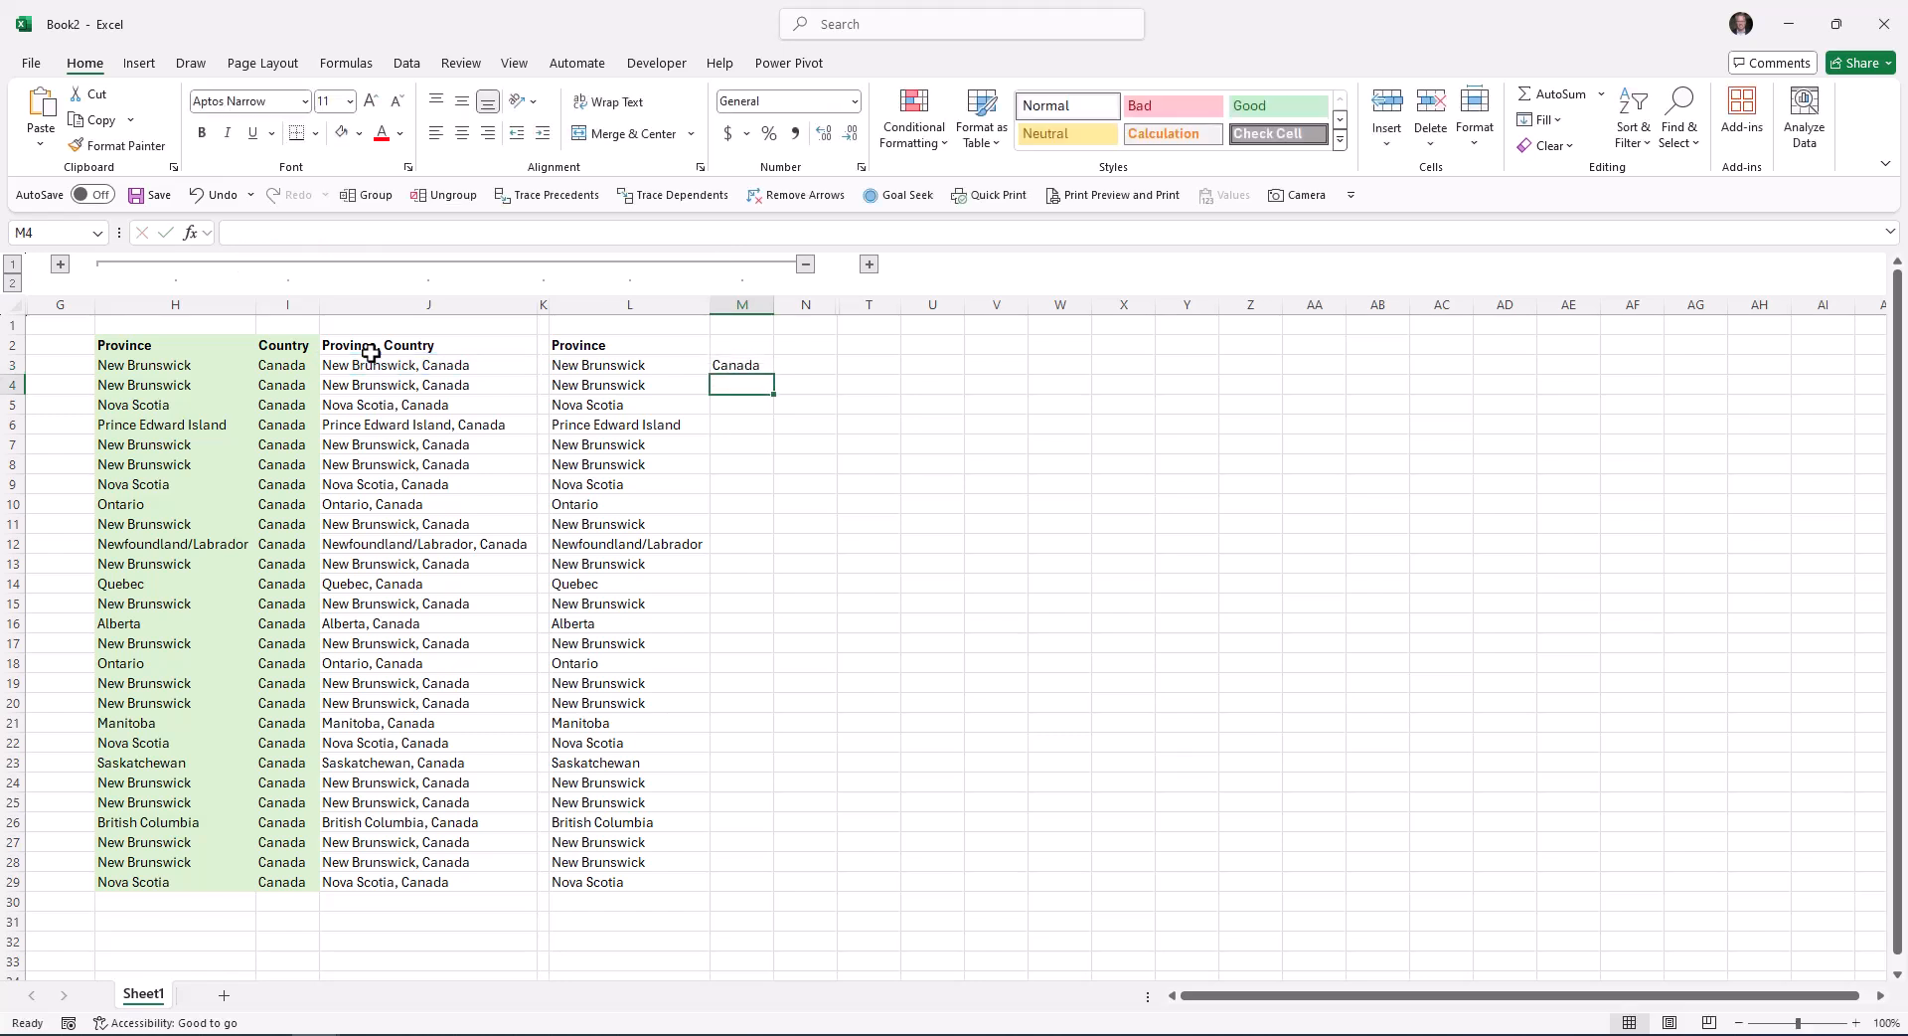
{"action": "key", "text": "Up"}
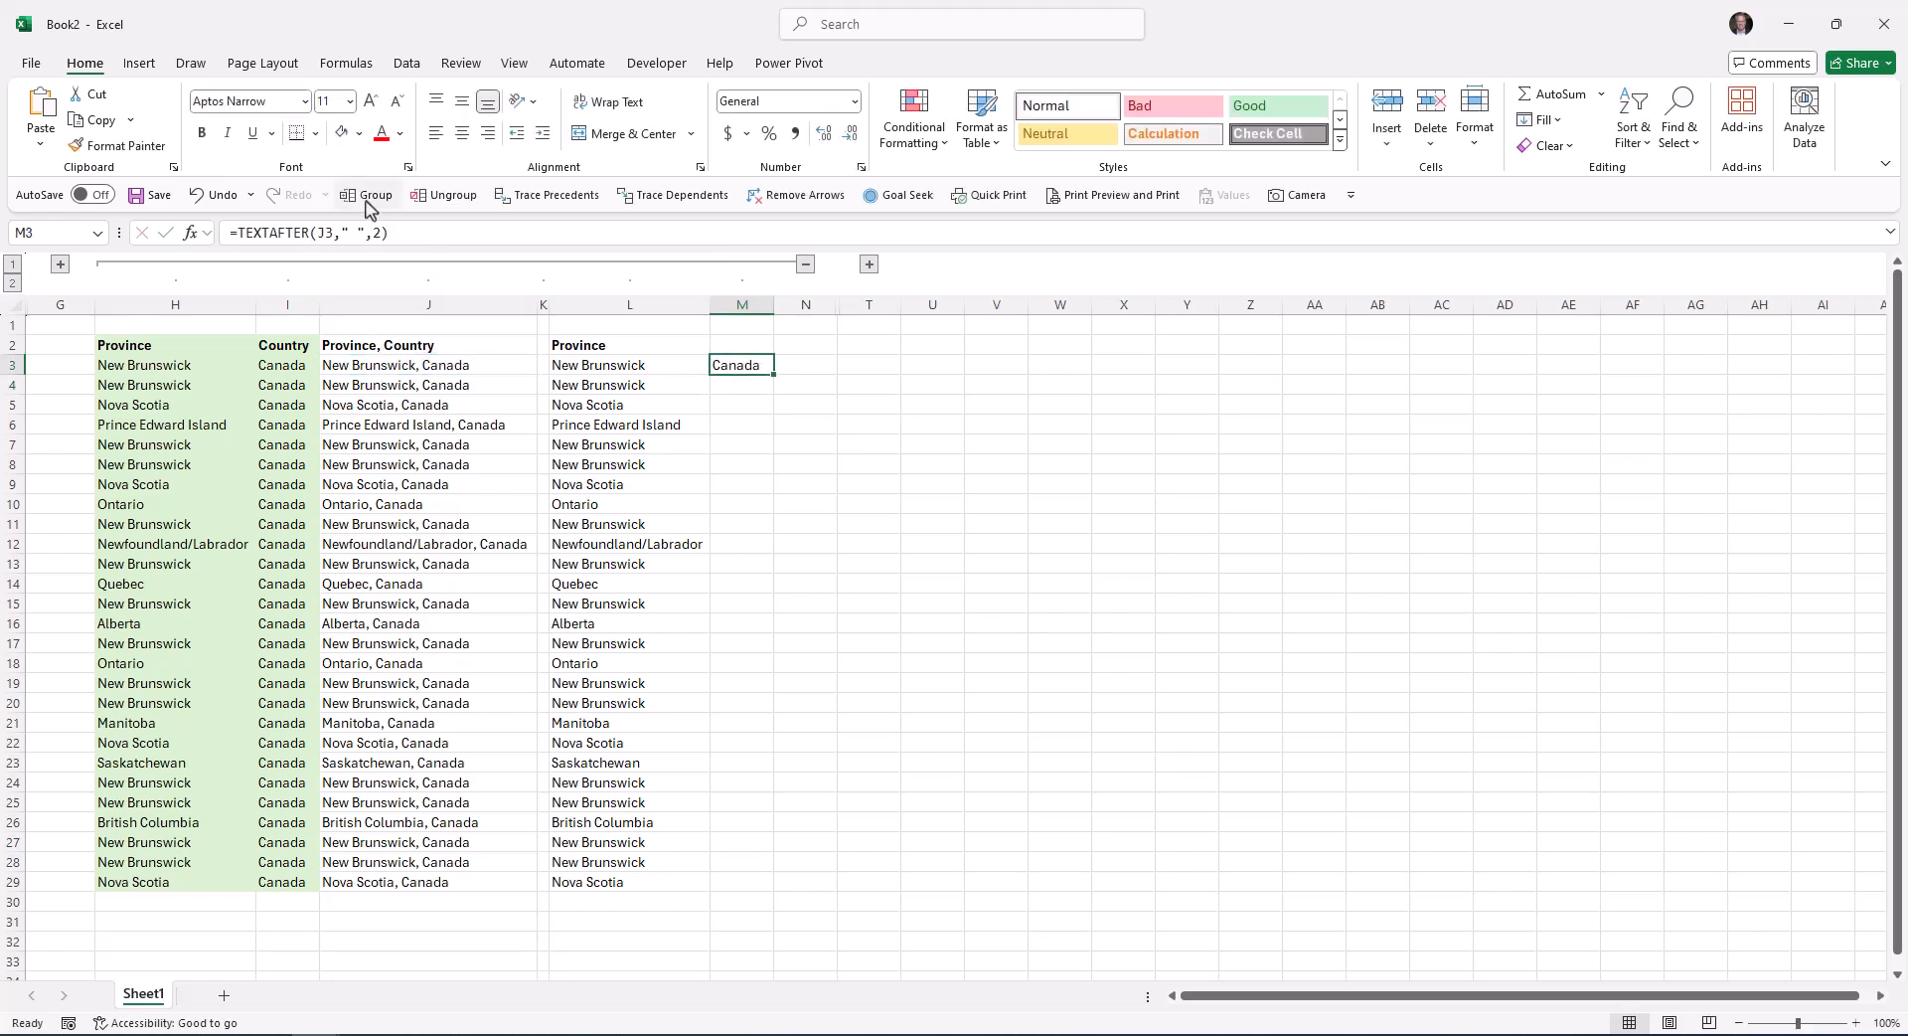
Step: Set the instance number of the TEXTAFTER formula in M3 to -1
{"action": "left_click", "coordinate": [375, 235]}
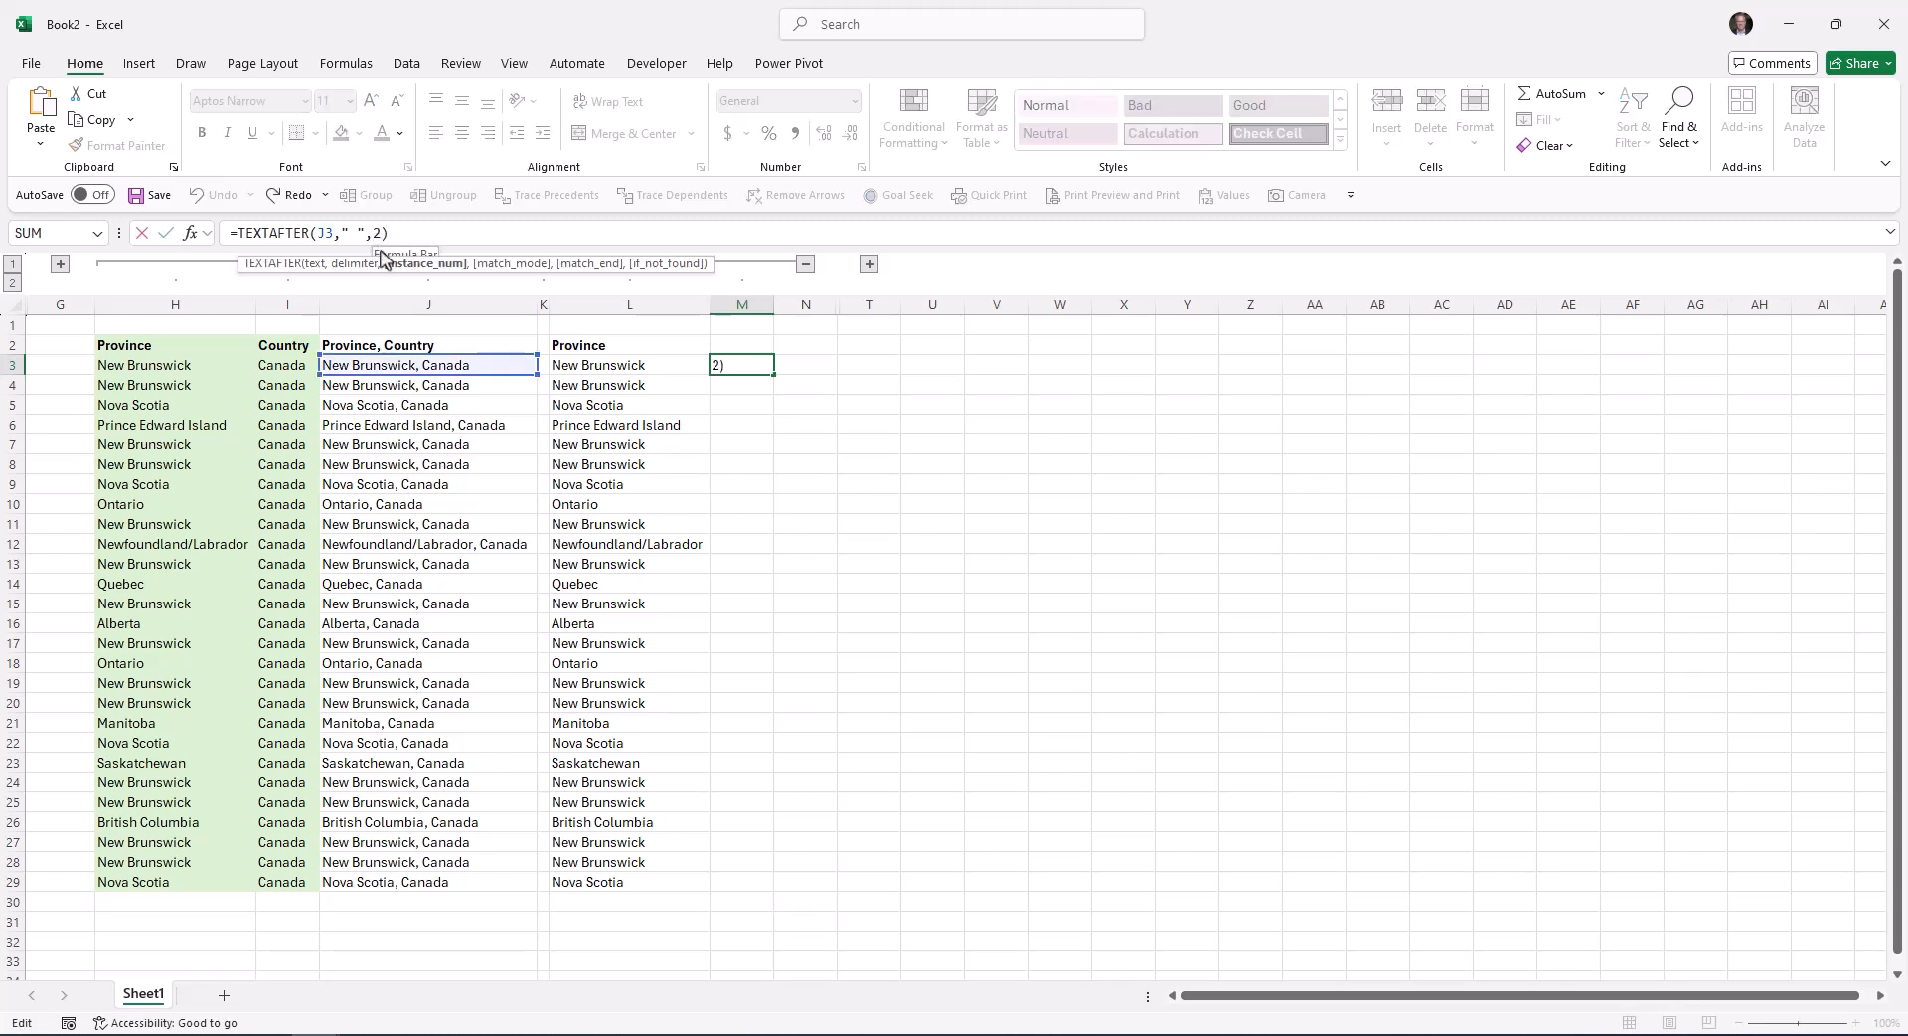
{"action": "key", "text": "Delete"}
{"action": "type", "text": "-1"}
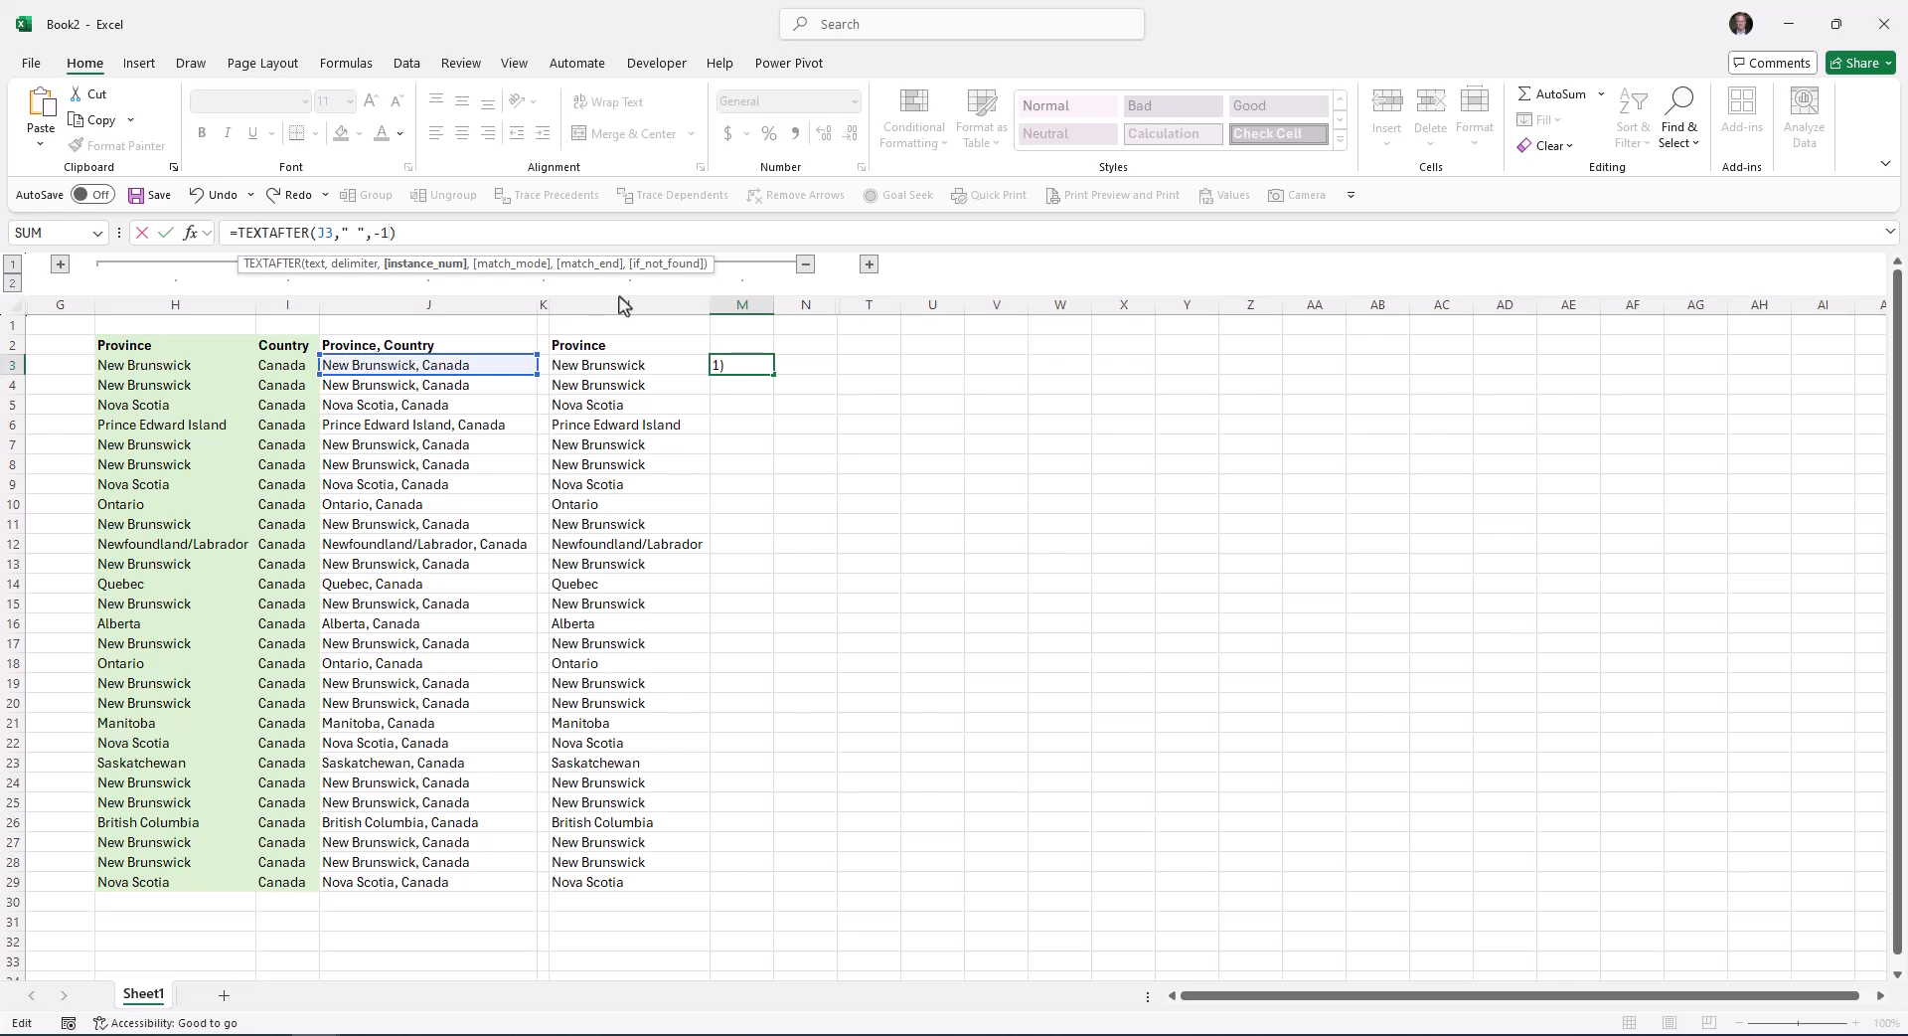
{"action": "key", "text": "Return"}
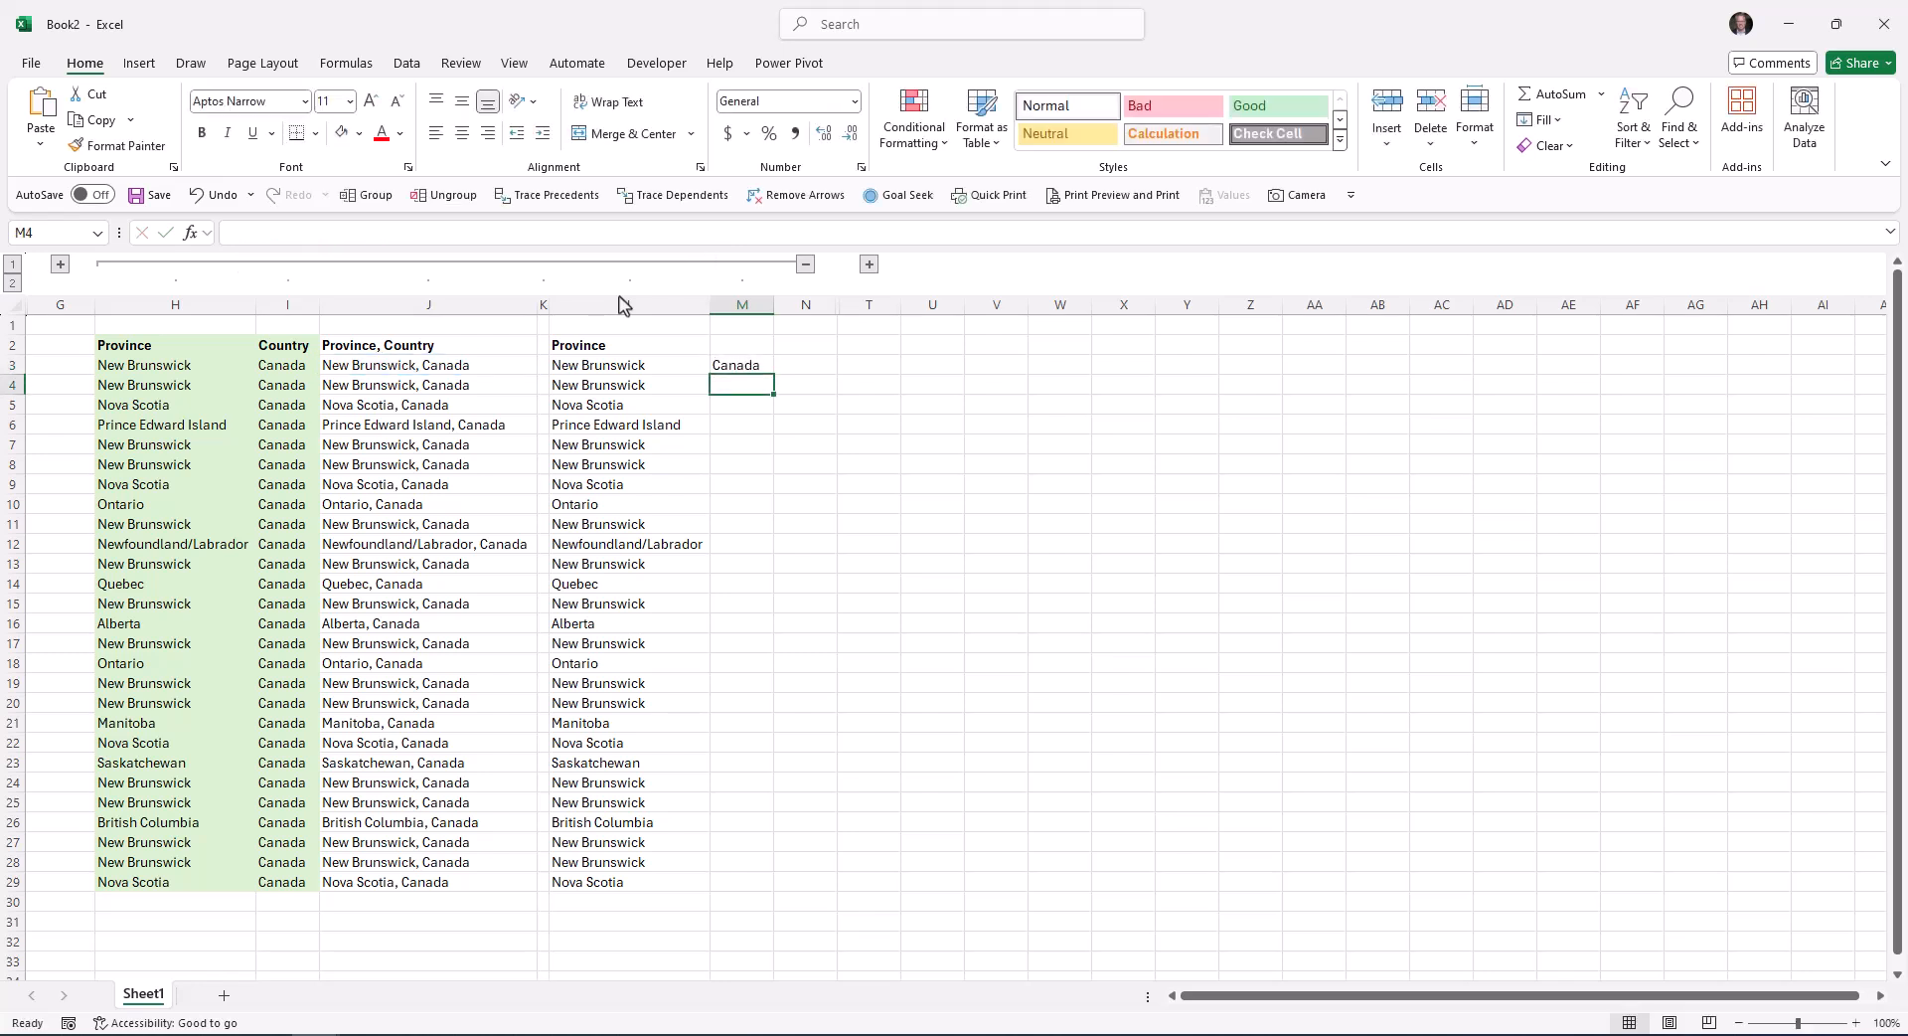
{"action": "key", "text": "Up"}
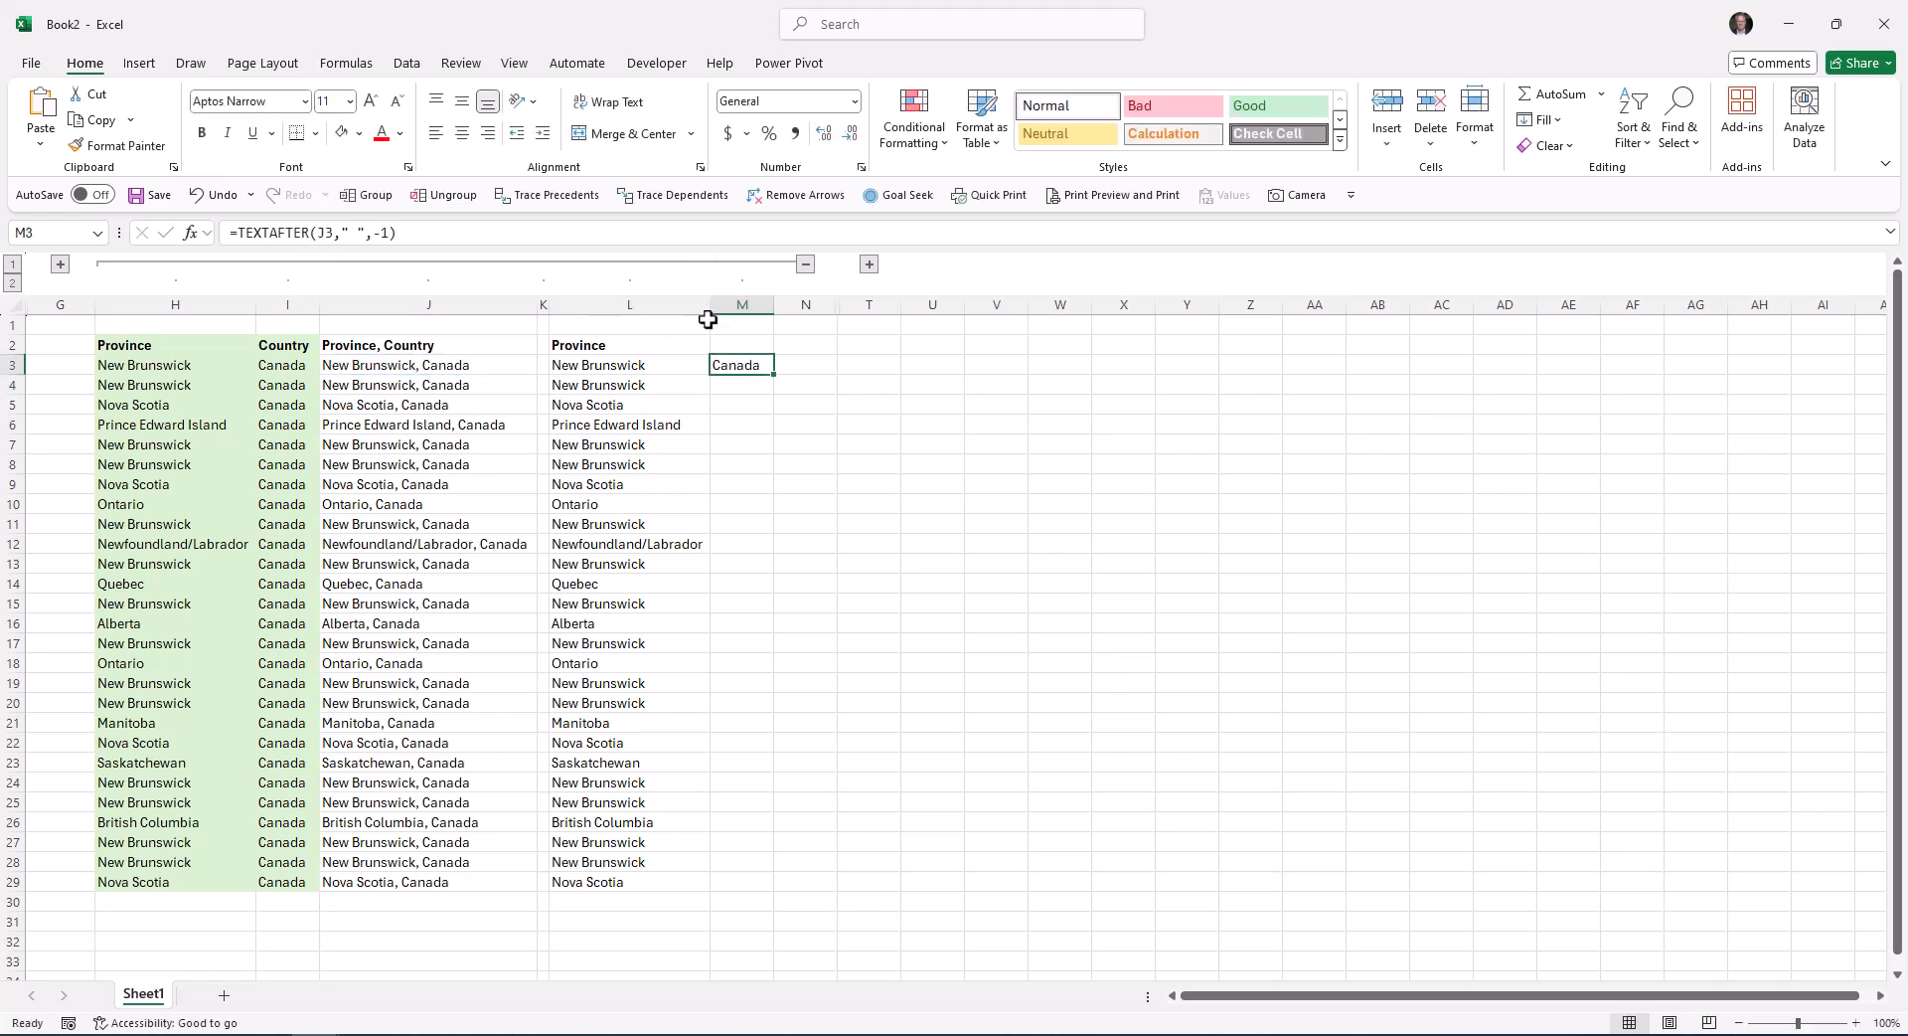
Step: Change the M3 formula to =TEXTAFTER(J3,", ") without an instance number and fill it down to M29
{"action": "left_click", "coordinate": [387, 233]}
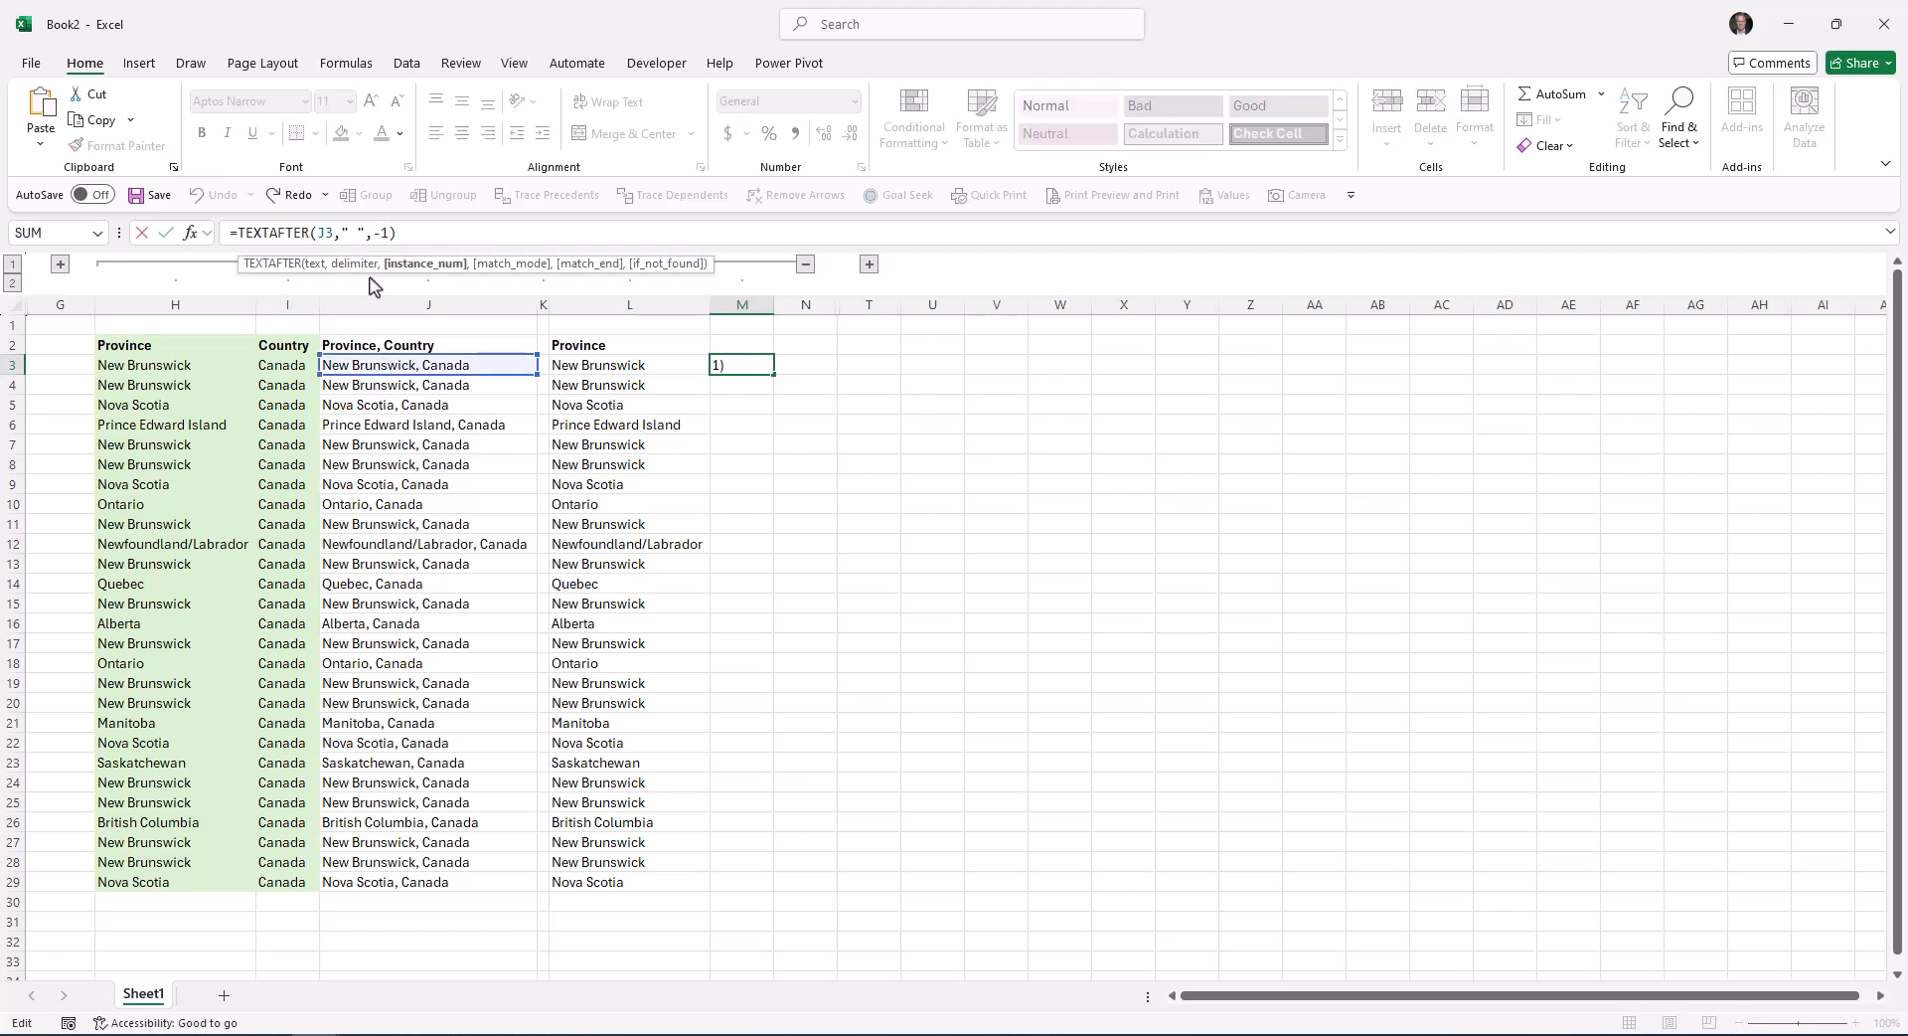
{"action": "key", "text": "BackSpace"}
{"action": "key", "text": "BackSpace"}
{"action": "key", "text": "BackSpace"}
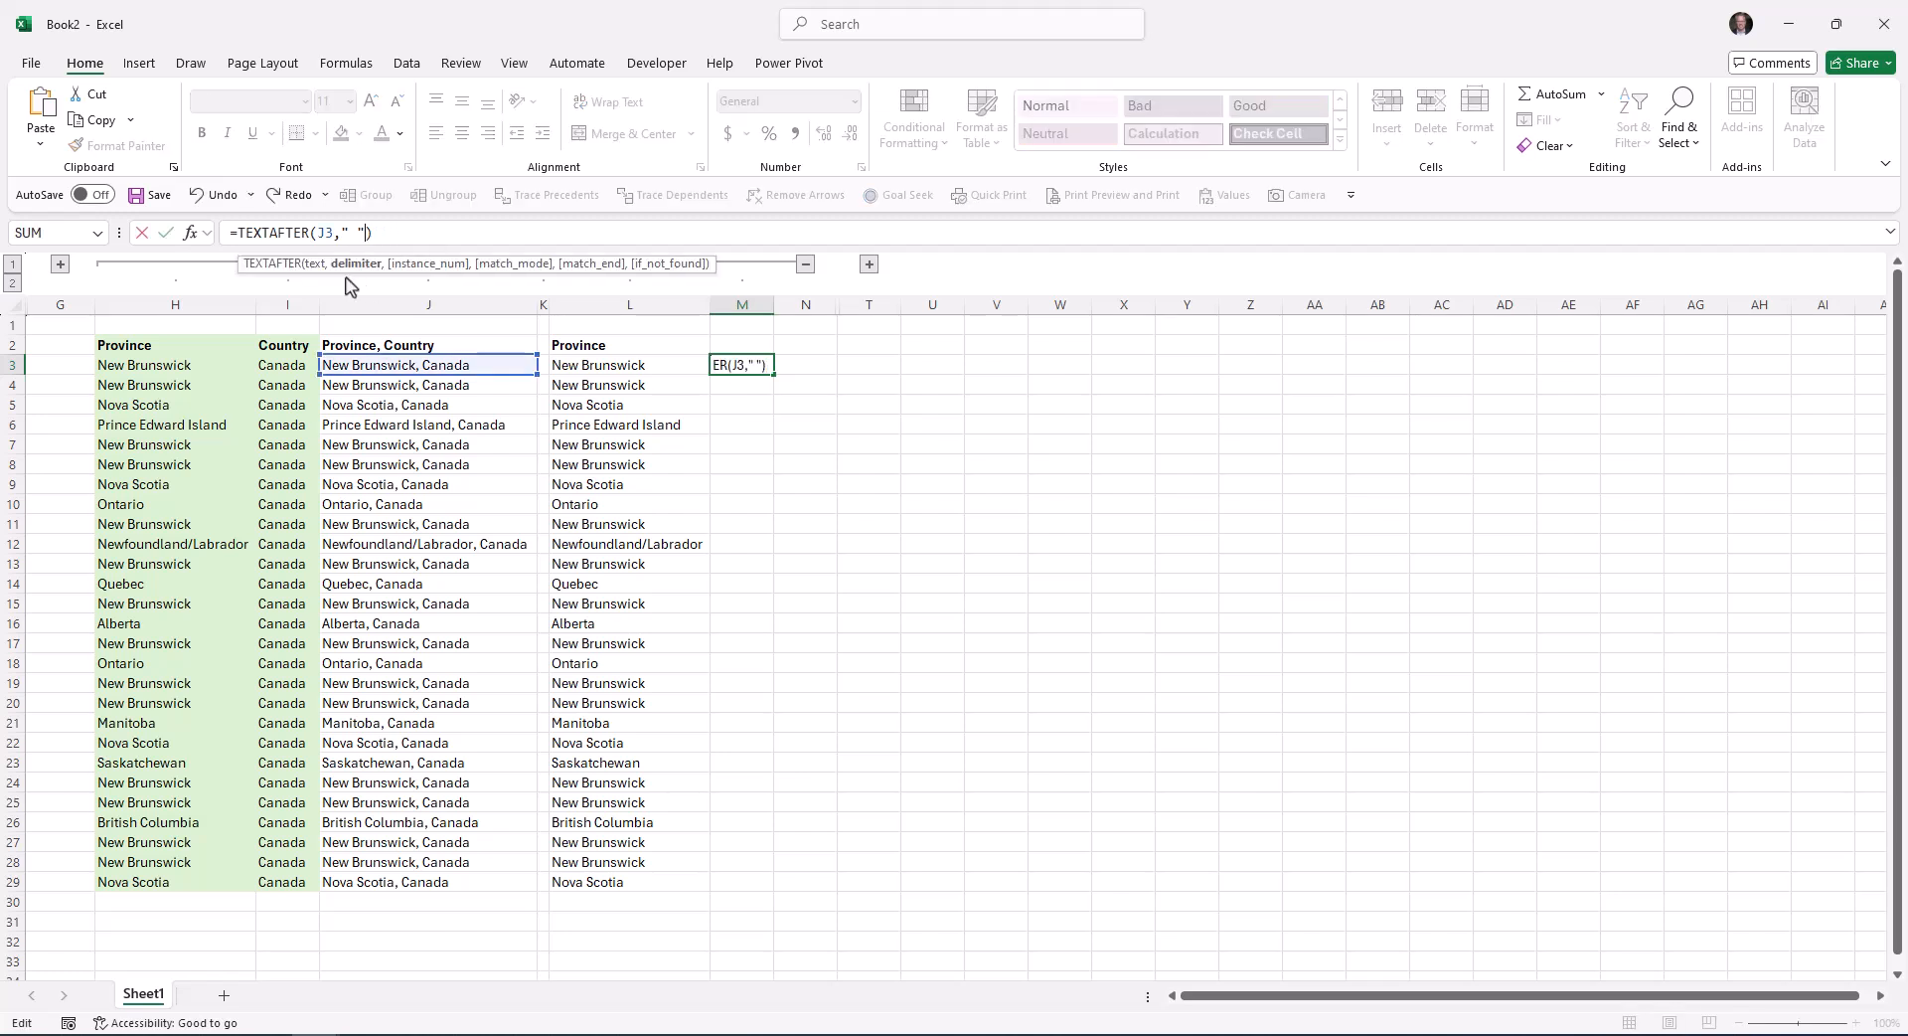
{"action": "left_click", "coordinate": [354, 232]}
{"action": "type", "text": ","}
{"action": "key", "text": "Return"}
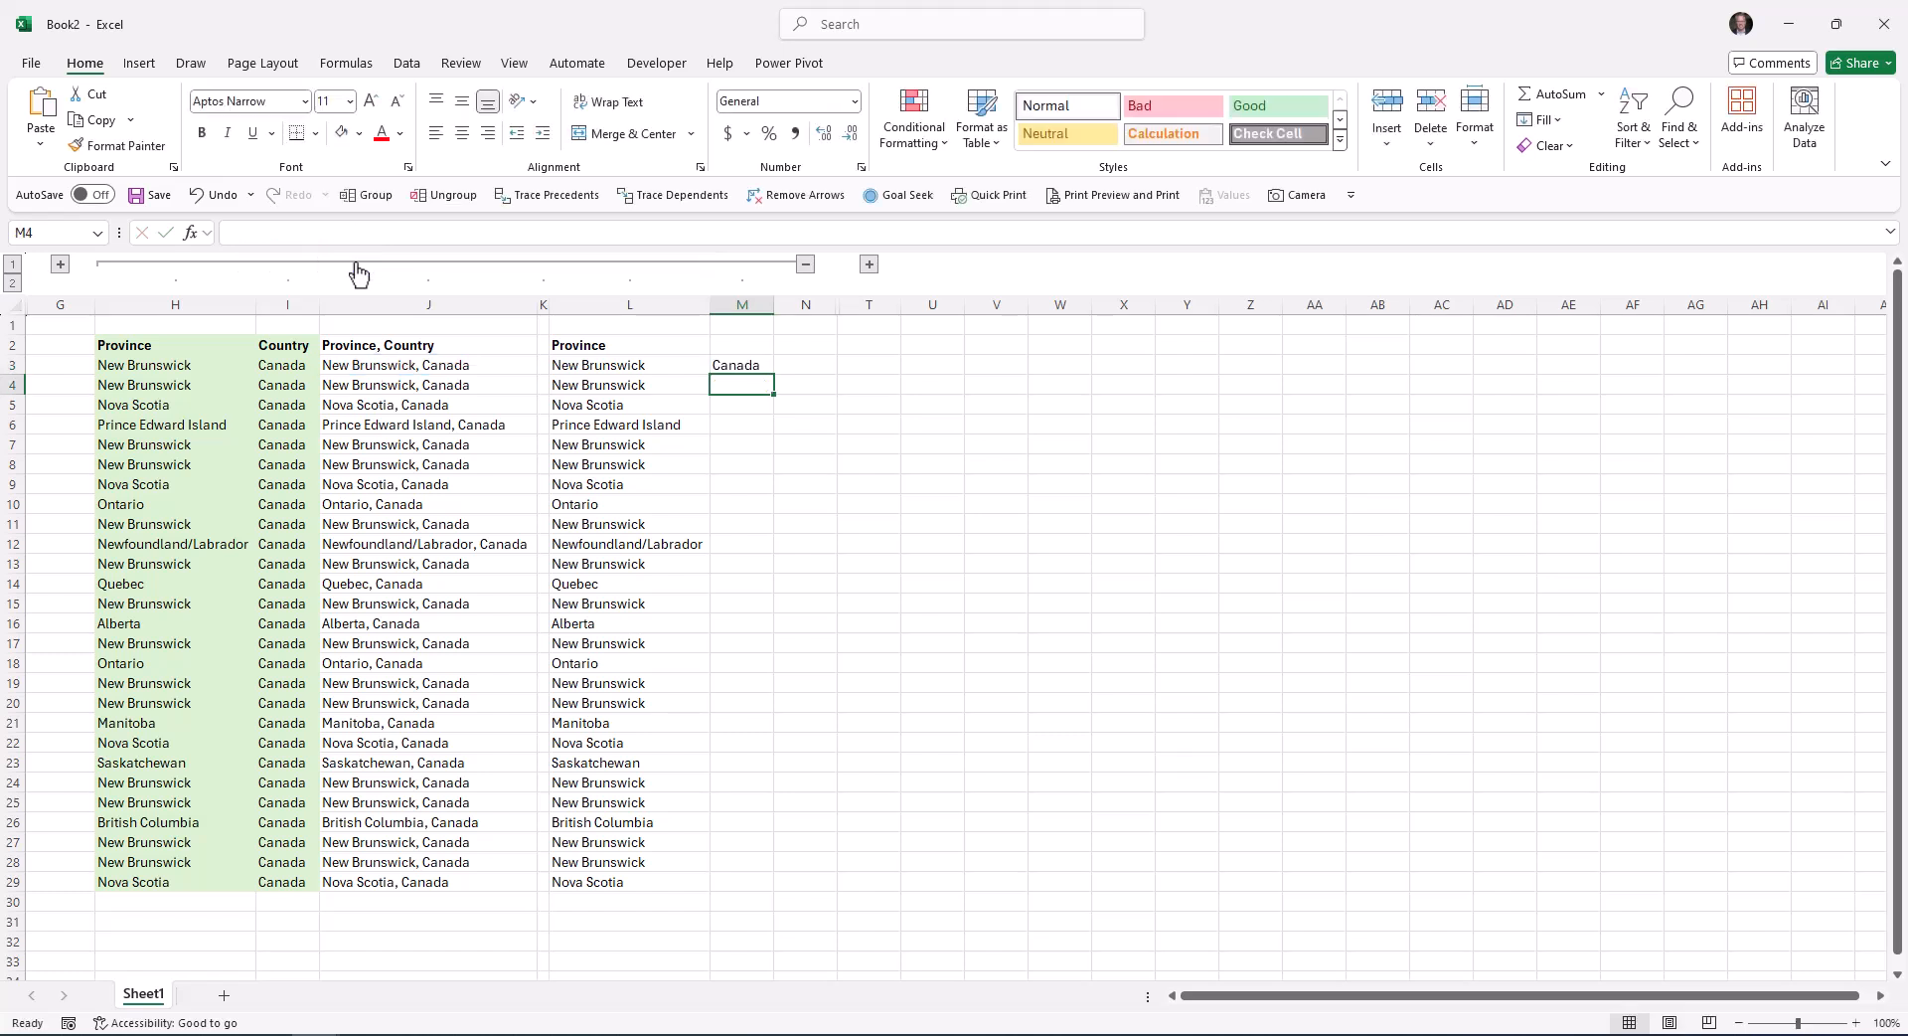
{"action": "left_click", "coordinate": [763, 364]}
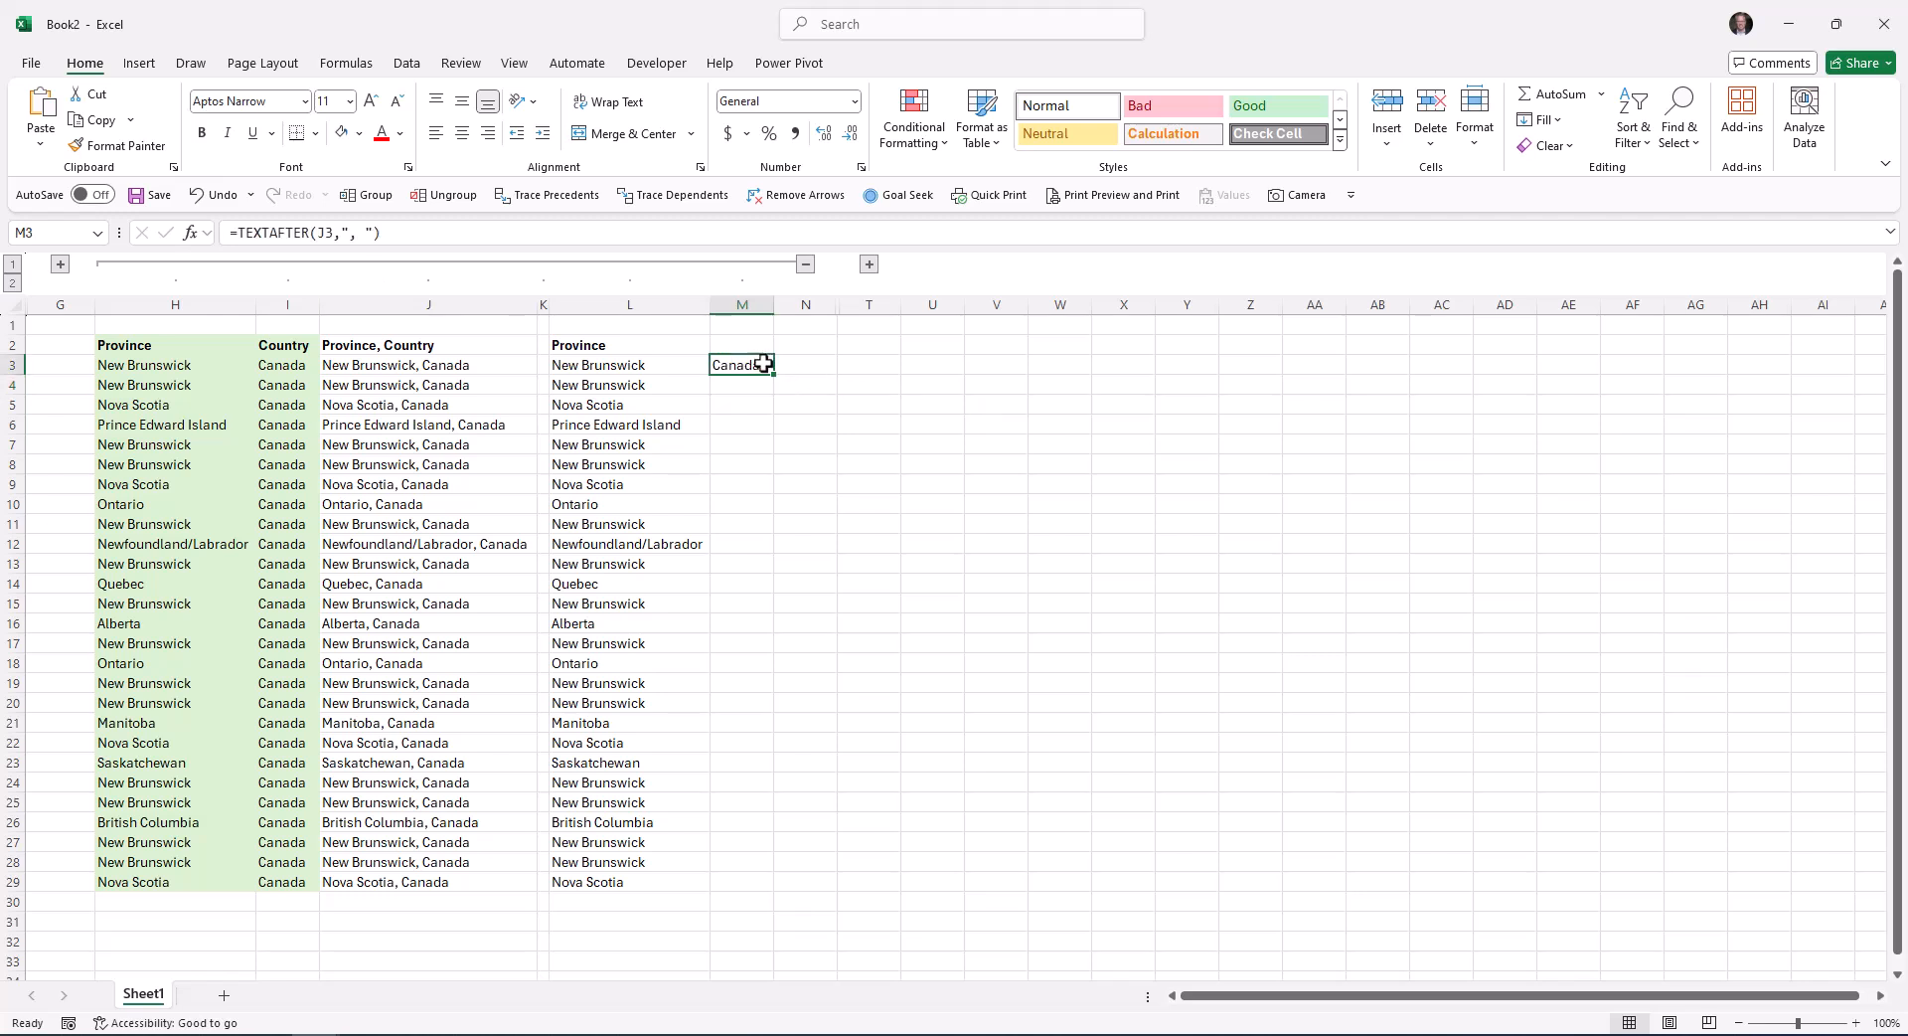
{"action": "double_click", "coordinate": [773, 377]}
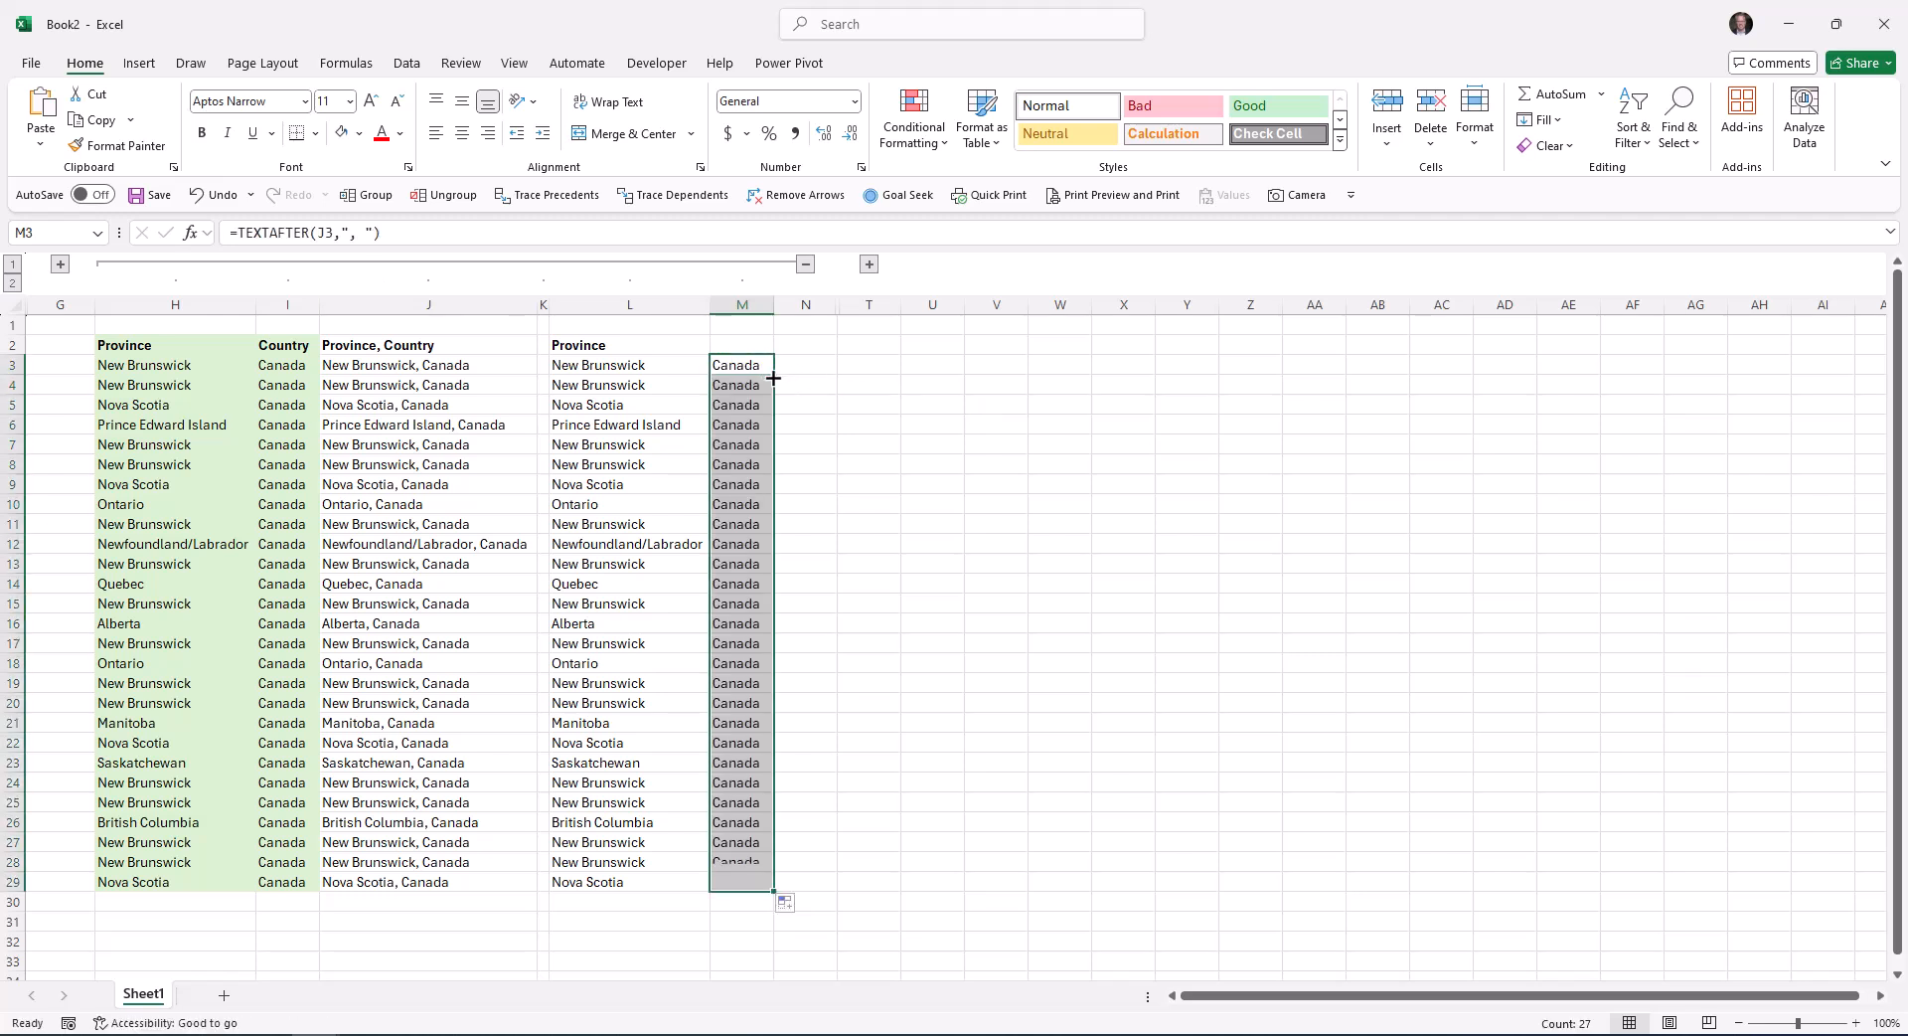
Step: Enter the header "Country" in M2 above the extracted countries
{"action": "left_click_drag", "start_coordinate": [745, 343], "coordinate": [746, 467]}
{"action": "left_click", "coordinate": [751, 344]}
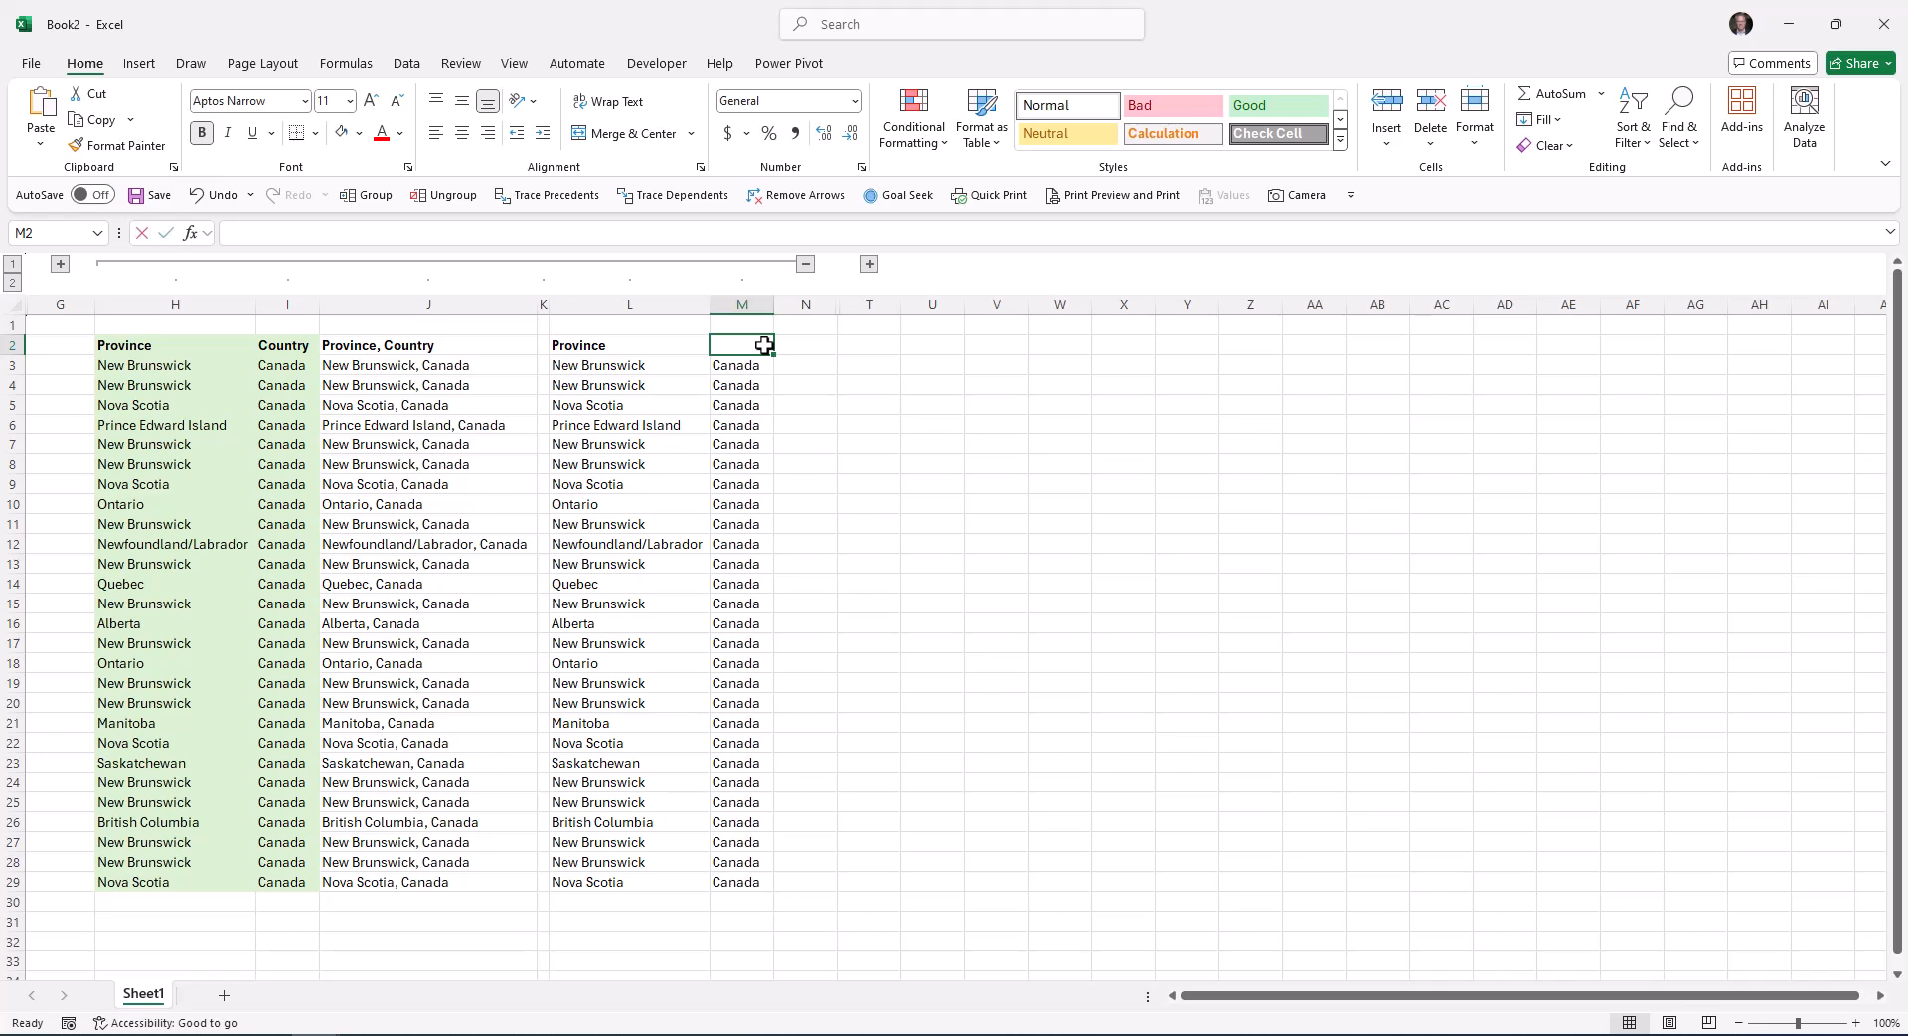
{"action": "type", "text": "Country"}
{"action": "key", "text": "Return"}
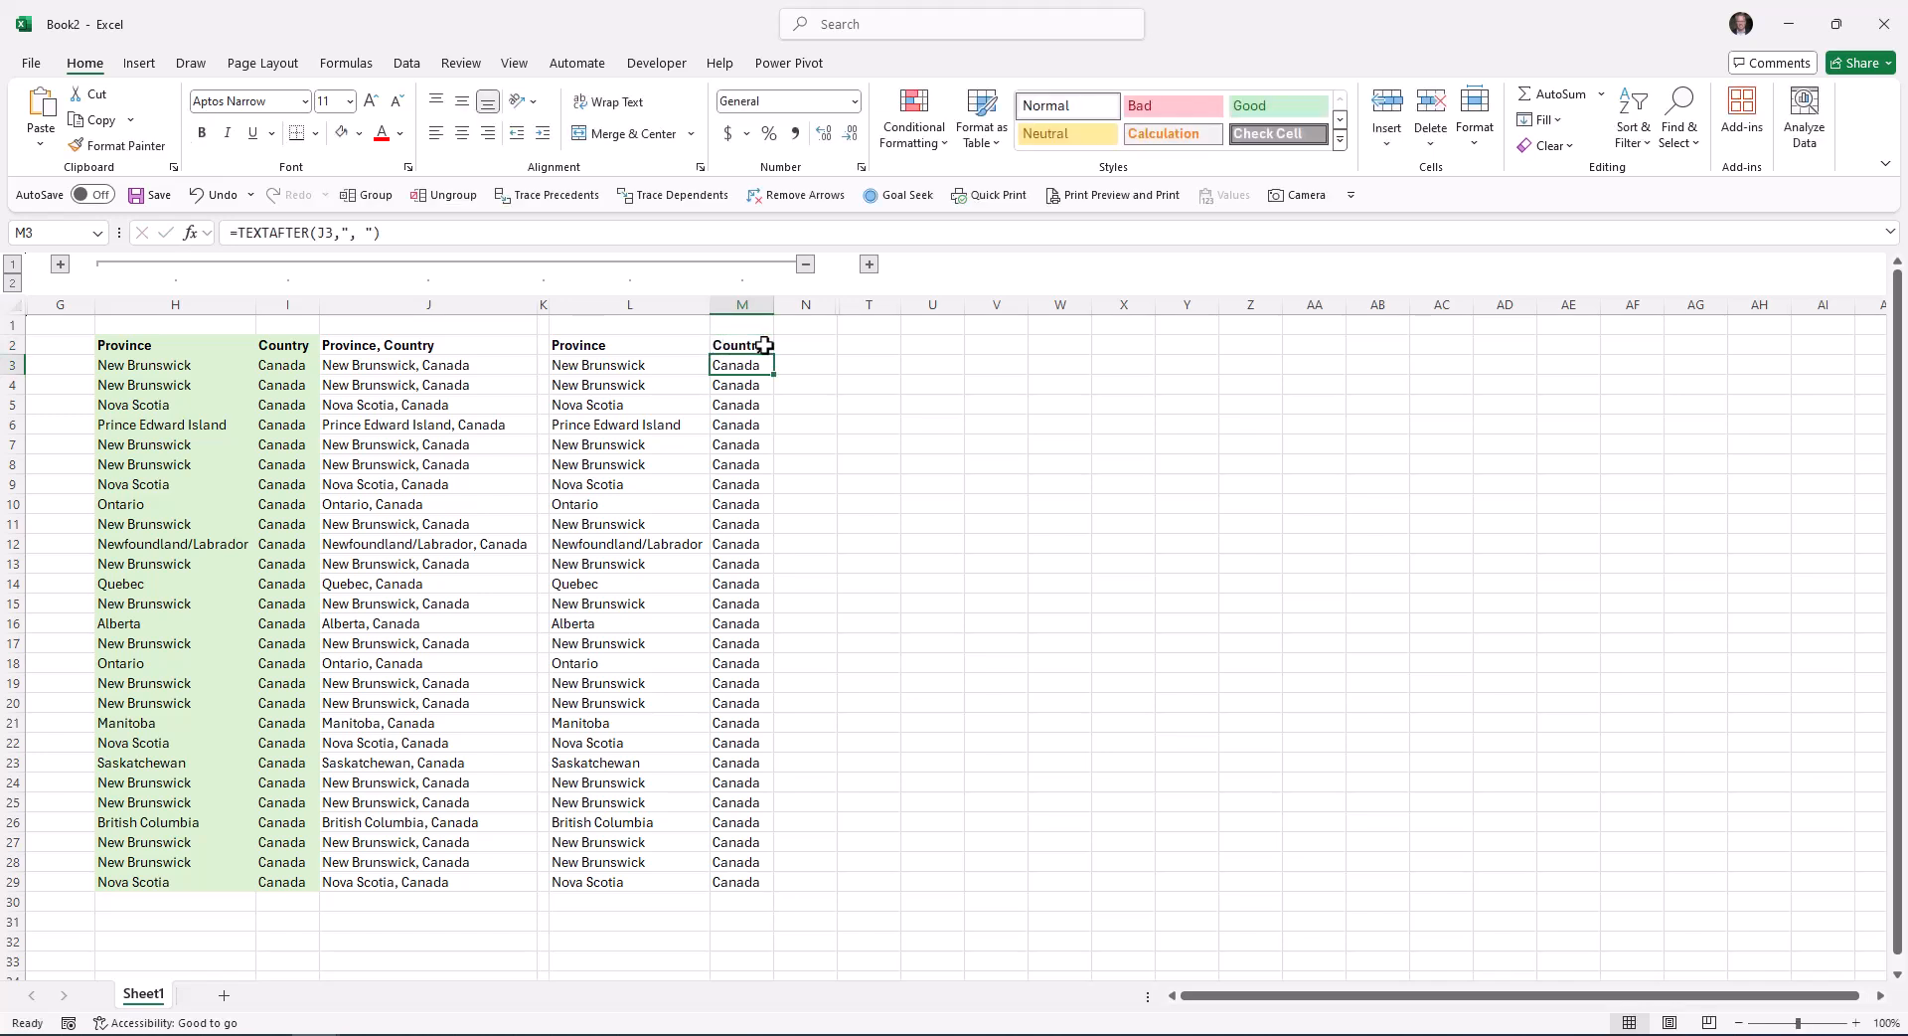
Step: Show the Email column group instead of the province group and extract each email's first four characters with =LEFT(O3,4) in P3, filled down to P29
{"action": "left_click", "coordinate": [806, 264]}
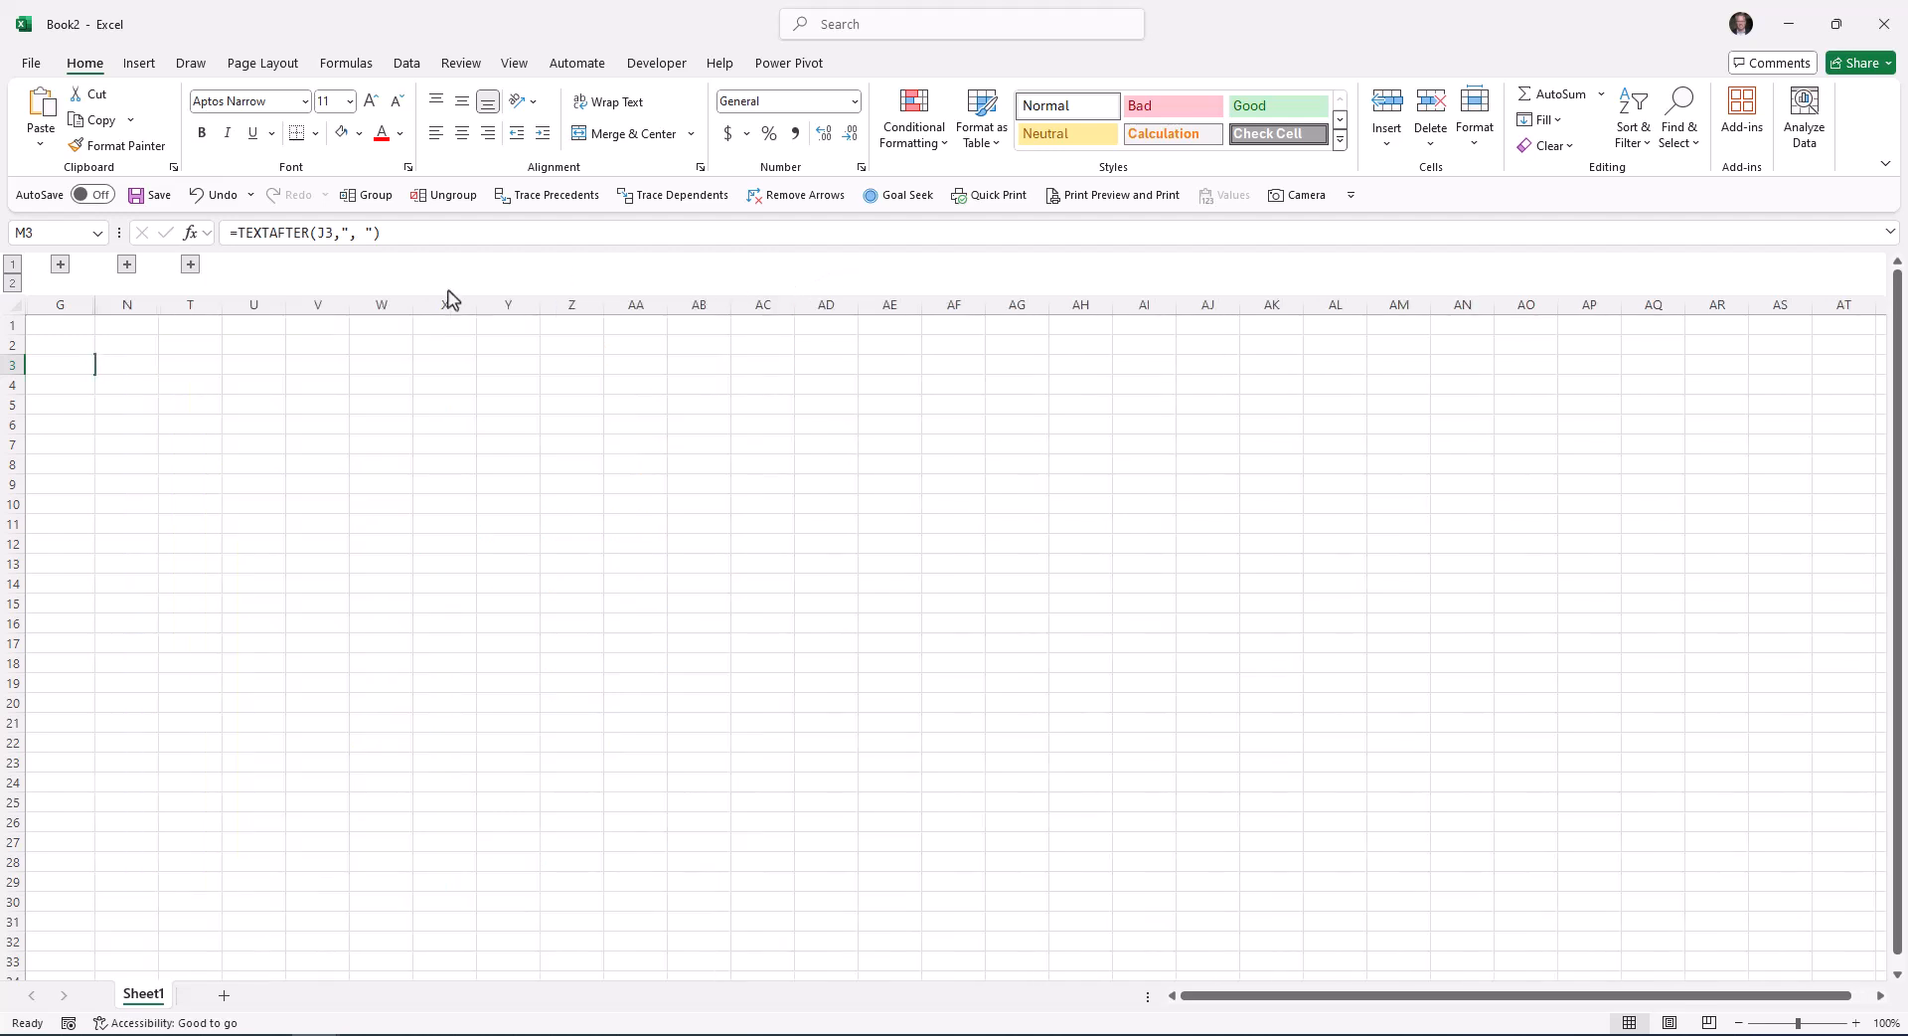
{"action": "left_click", "coordinate": [187, 265]}
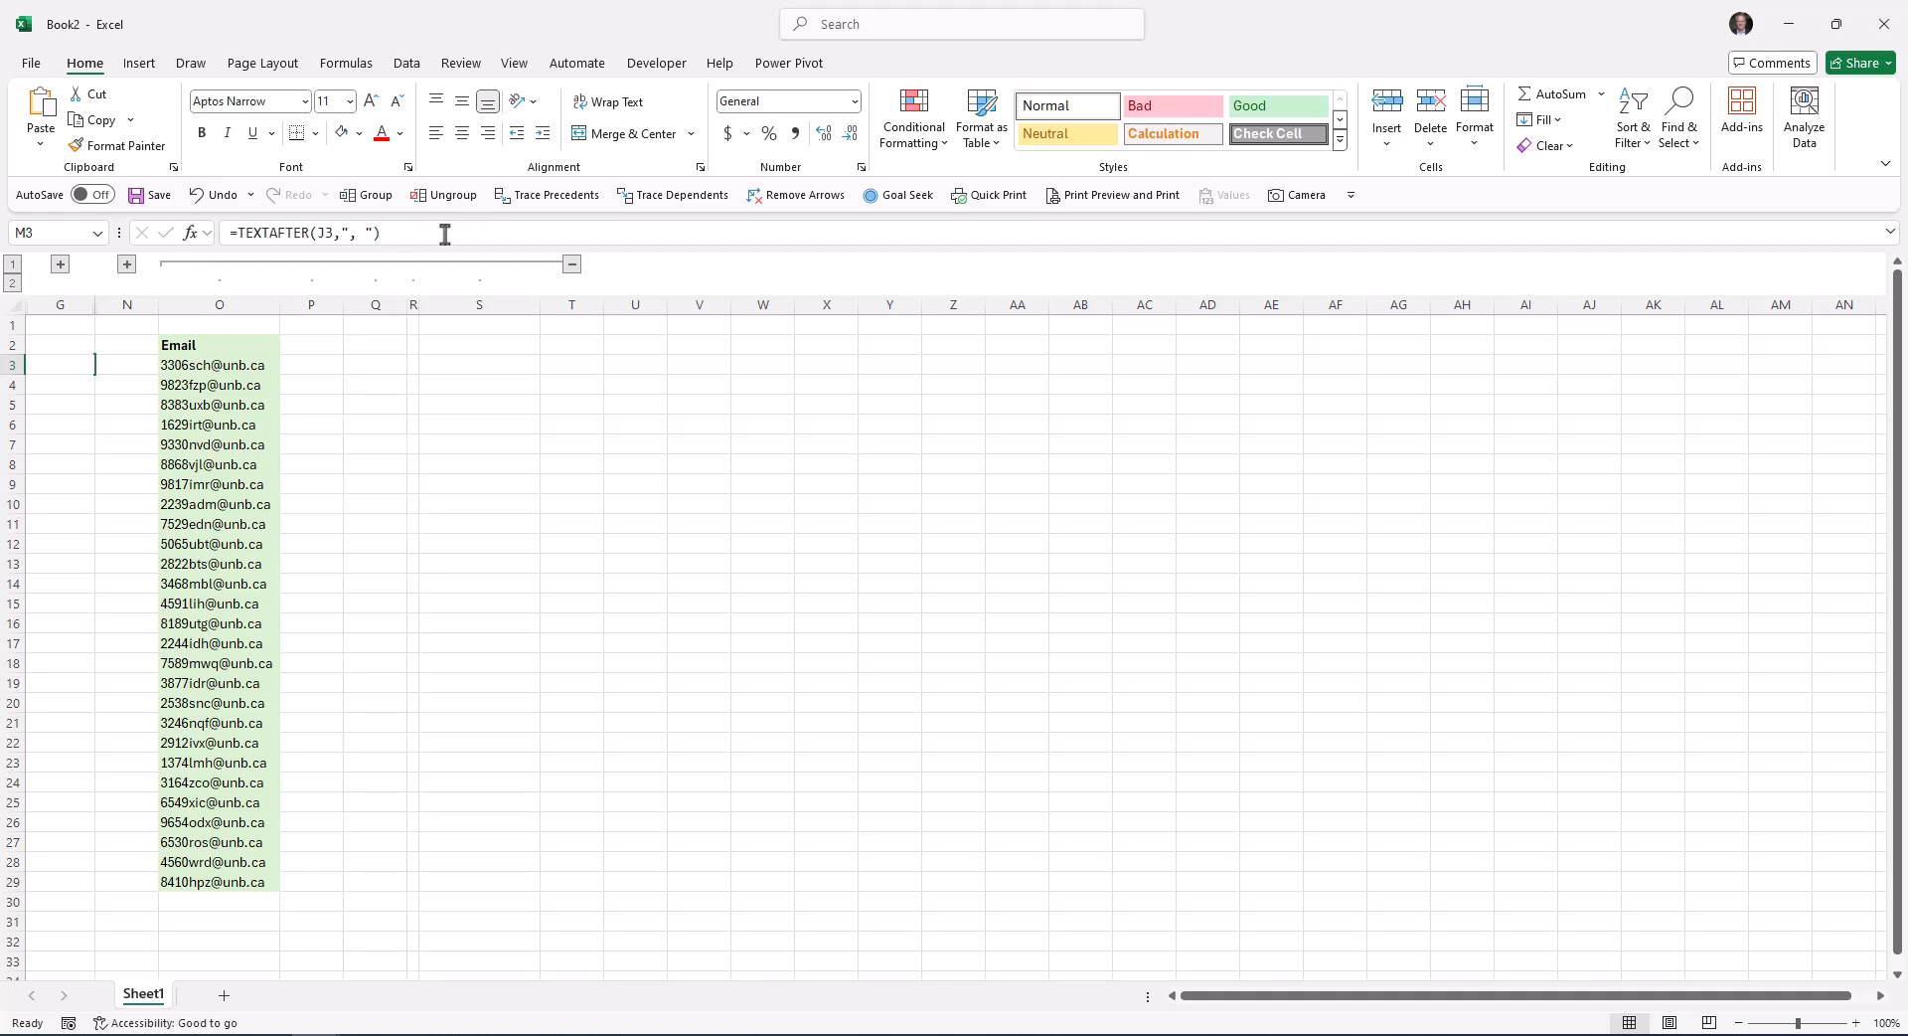
{"action": "left_click", "coordinate": [312, 364]}
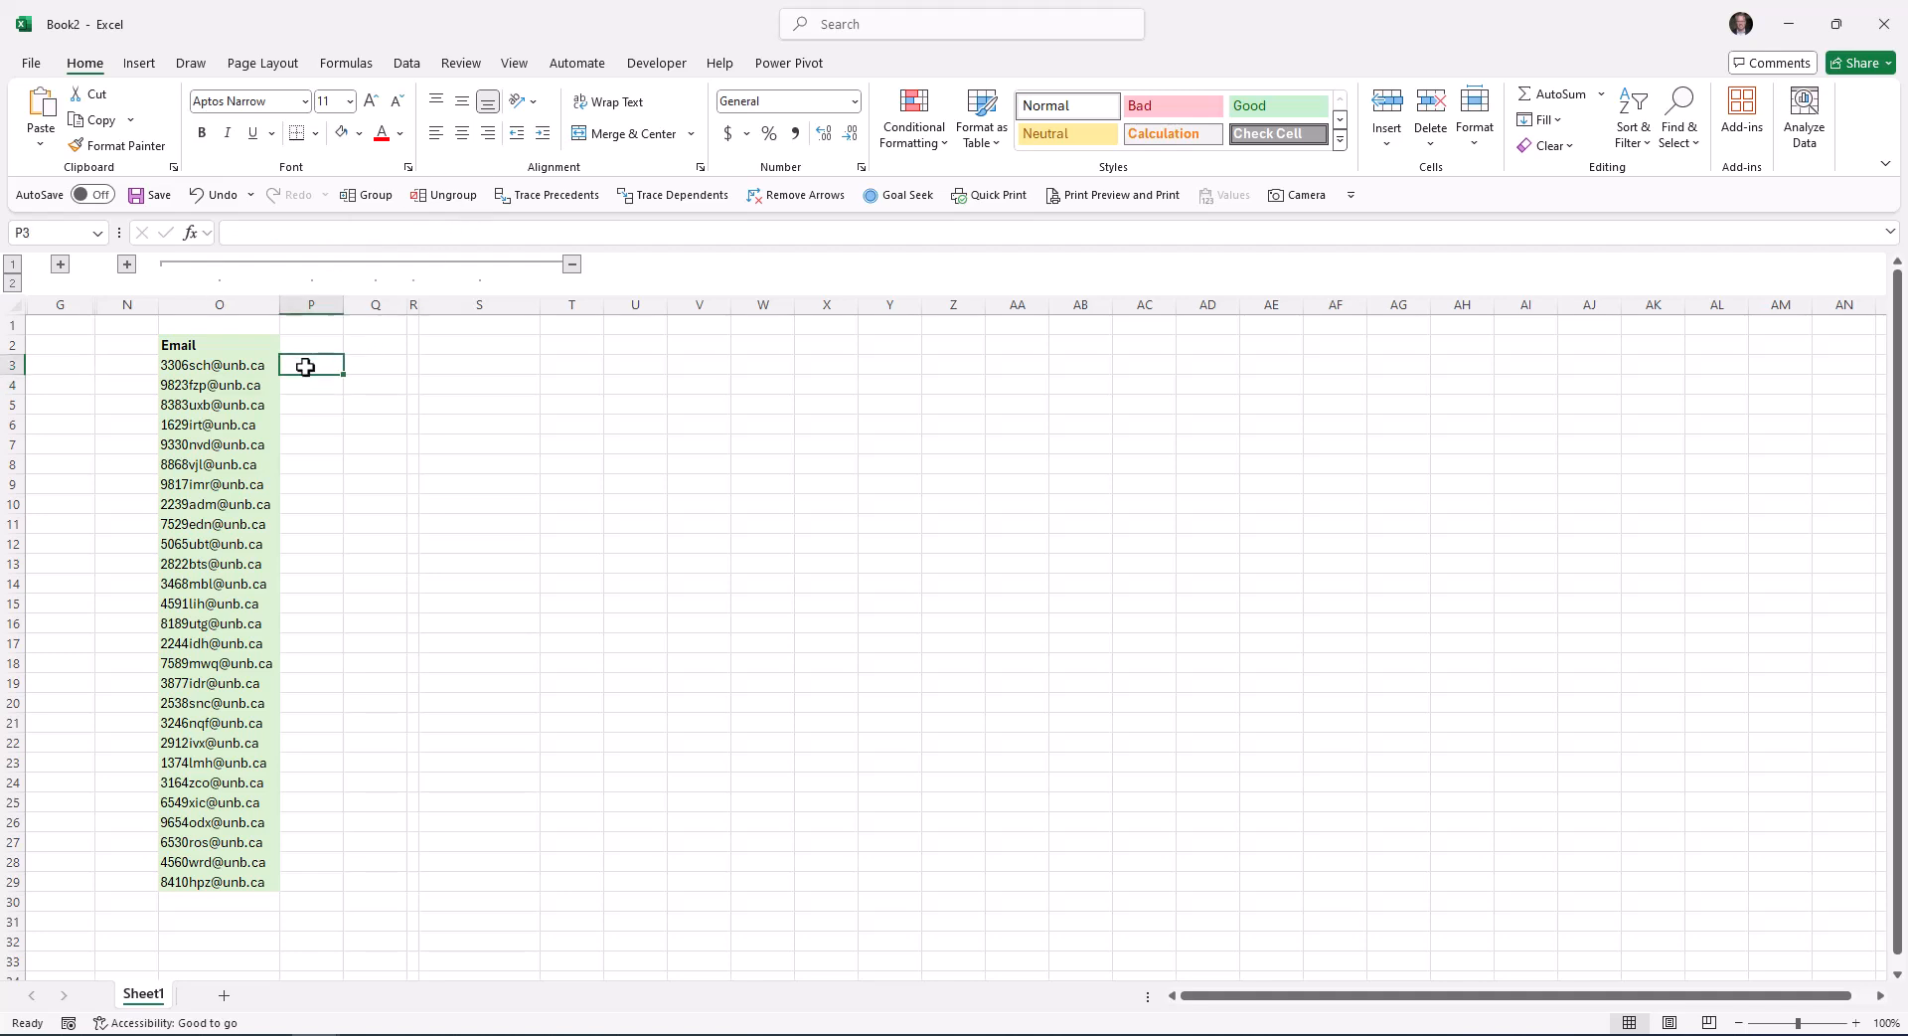
{"action": "type", "text": "="}
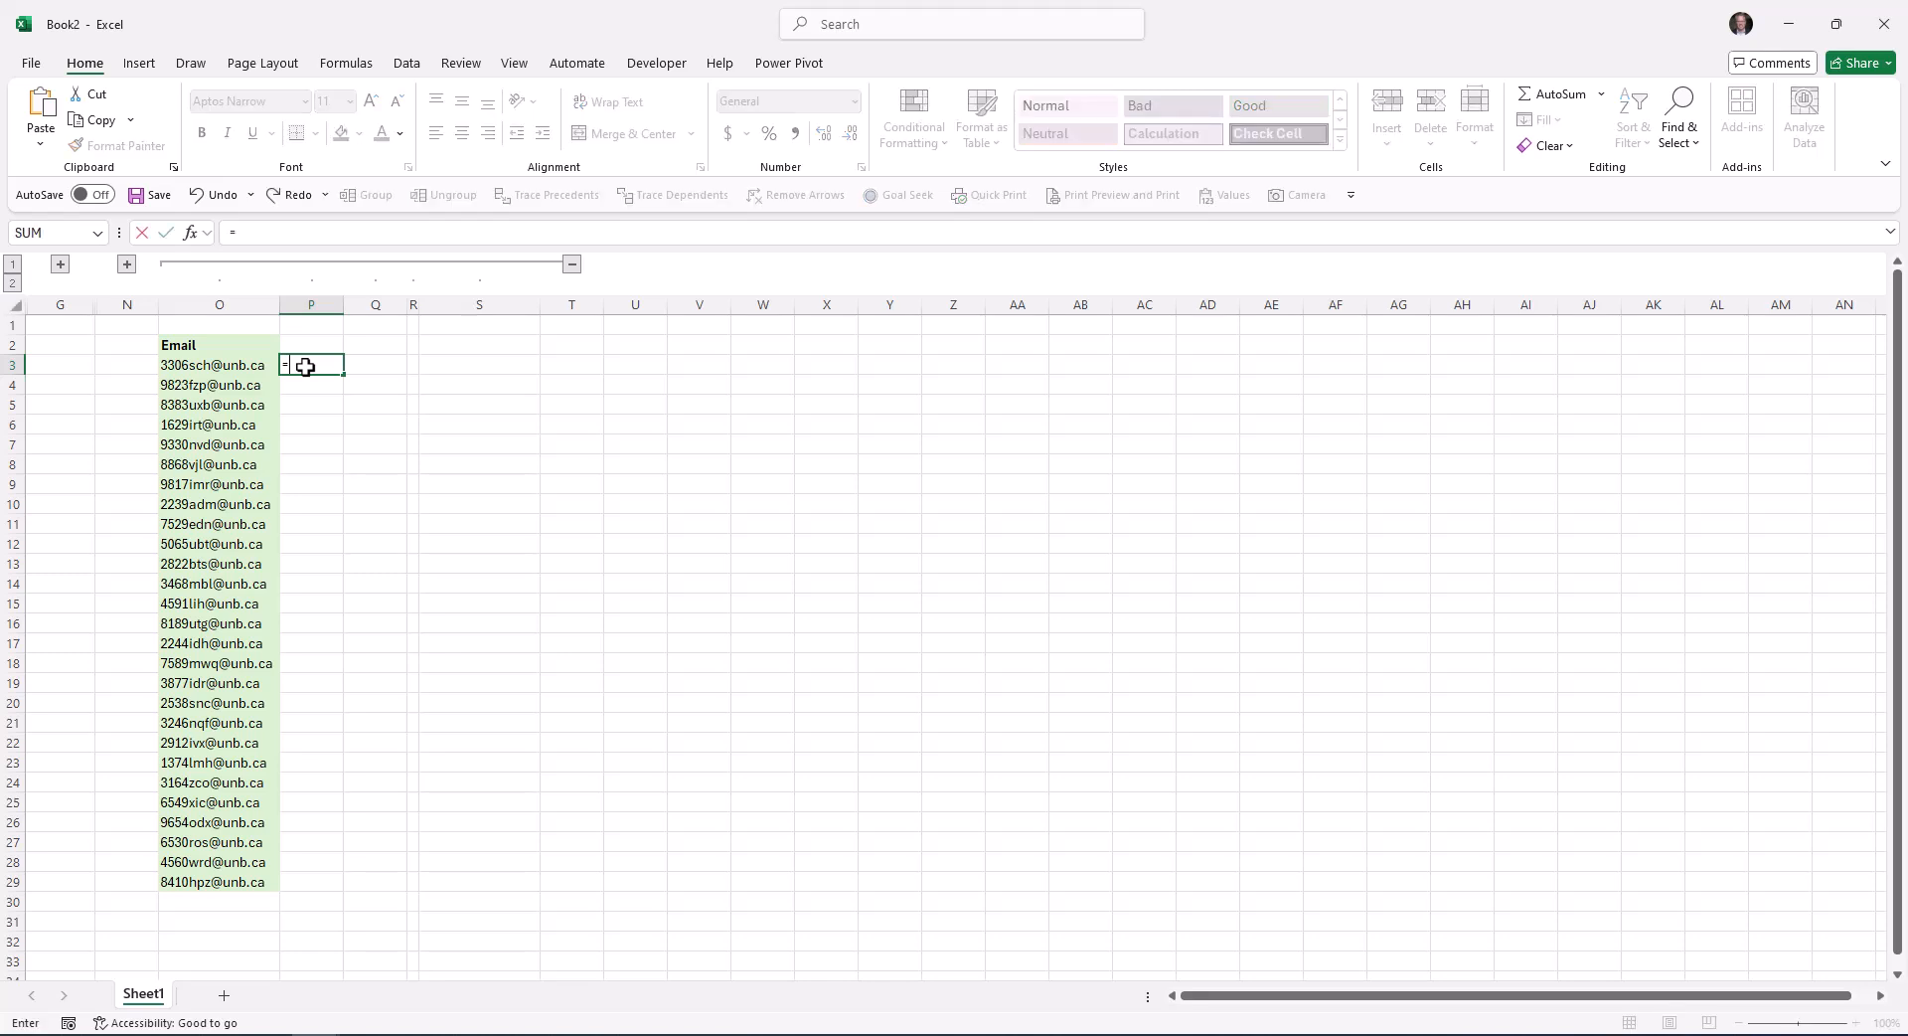
{"action": "type", "text": "left("}
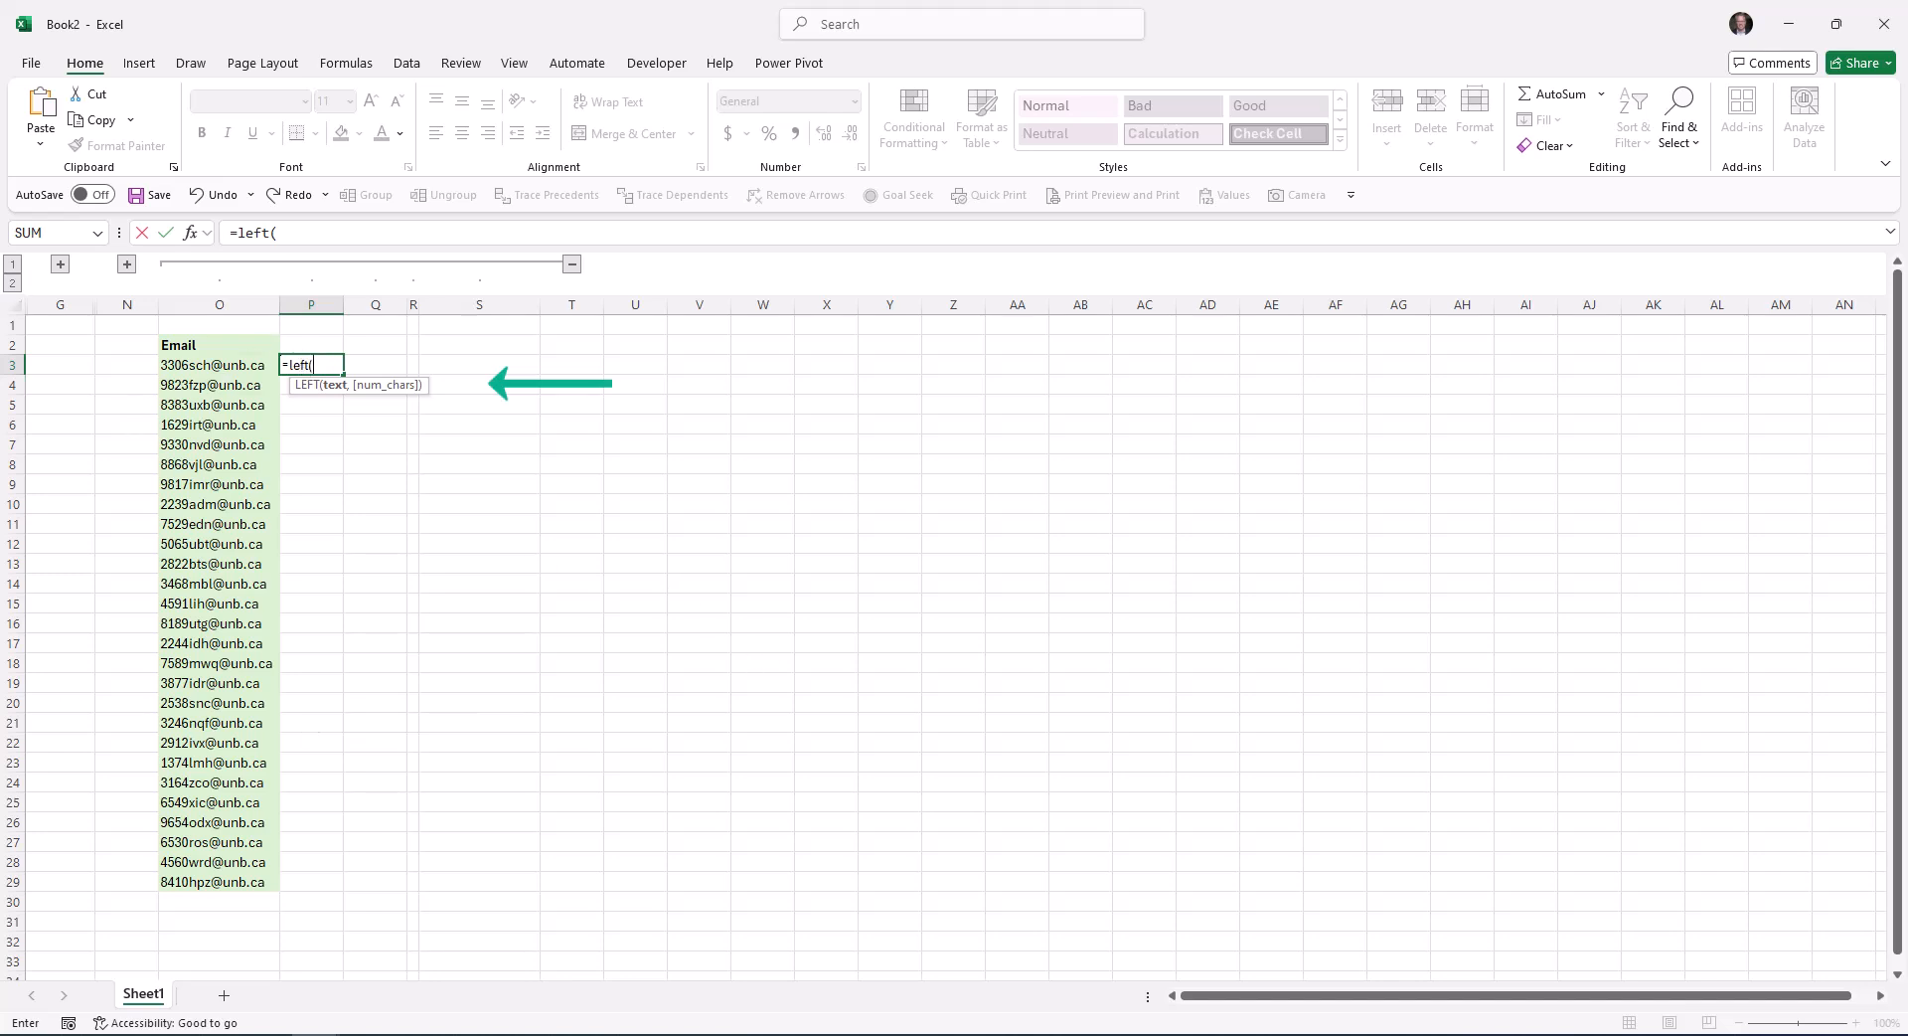
{"action": "left_click", "coordinate": [193, 364]}
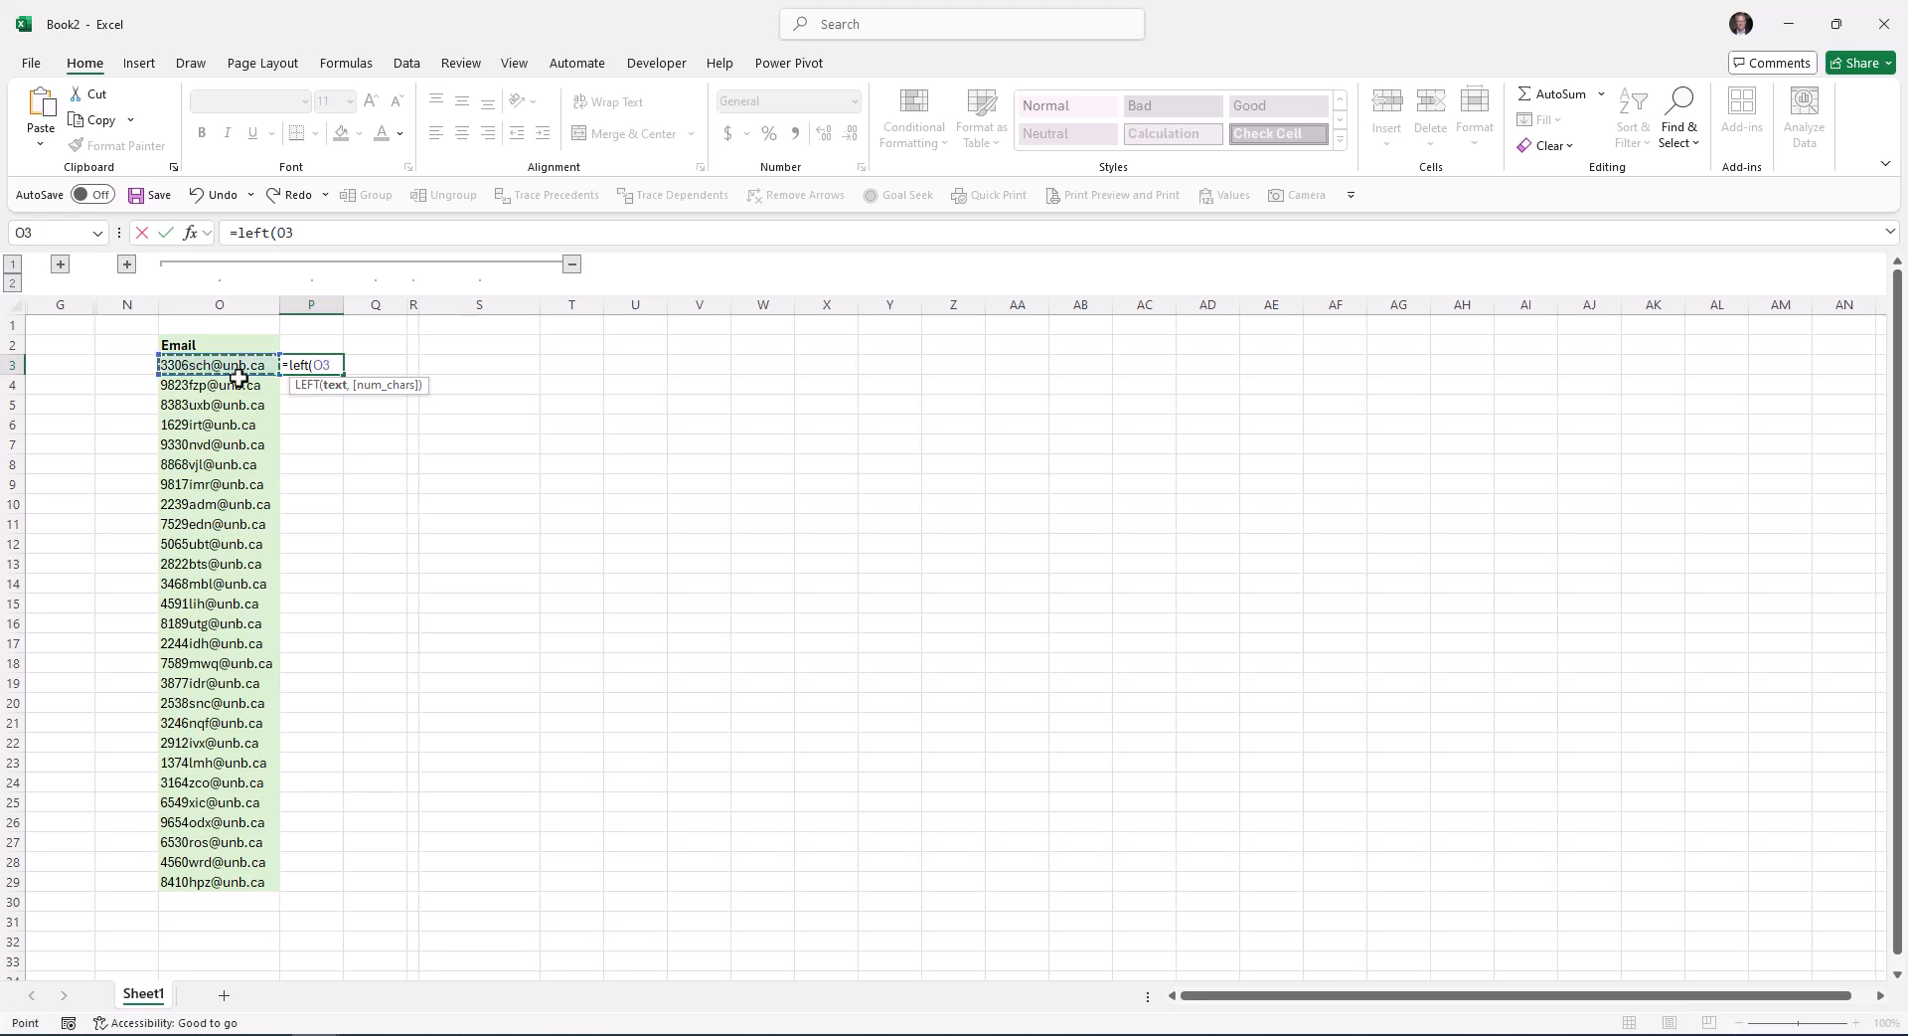
{"action": "type", "text": ","}
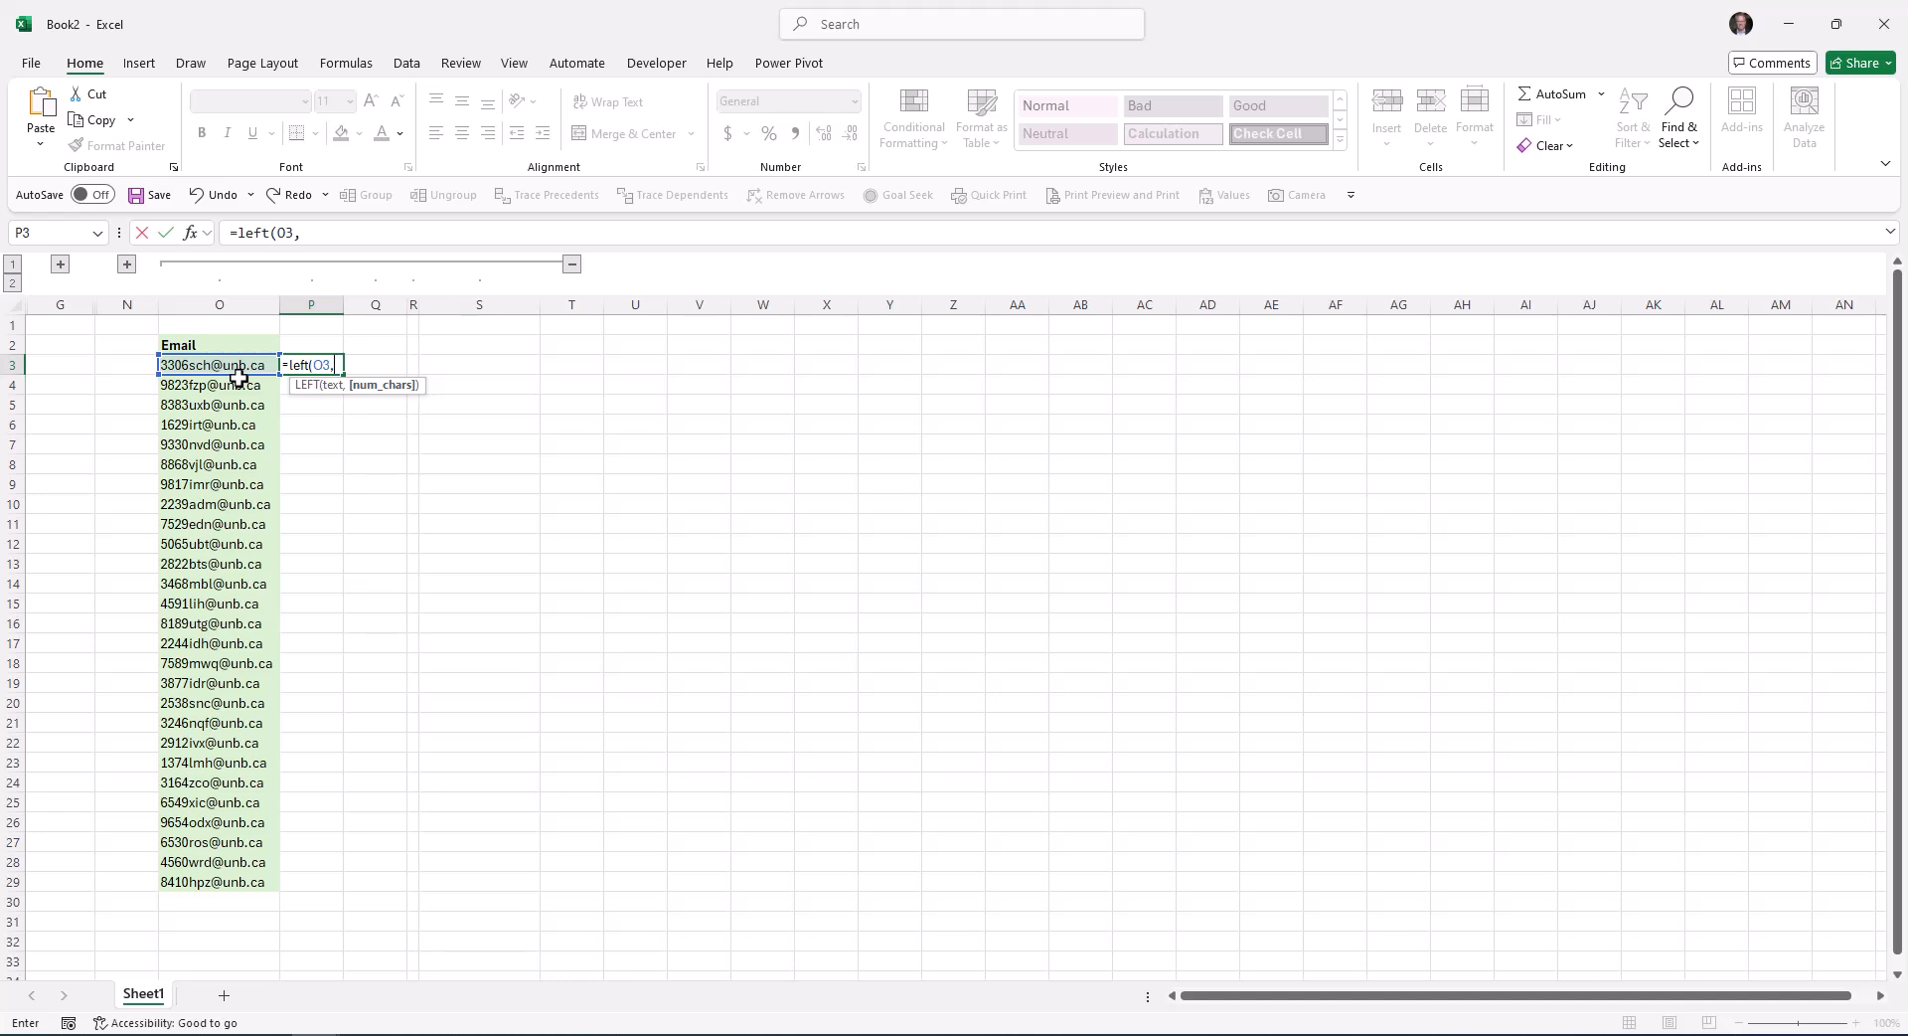
{"action": "type", "text": "4)"}
{"action": "key", "text": "Return"}
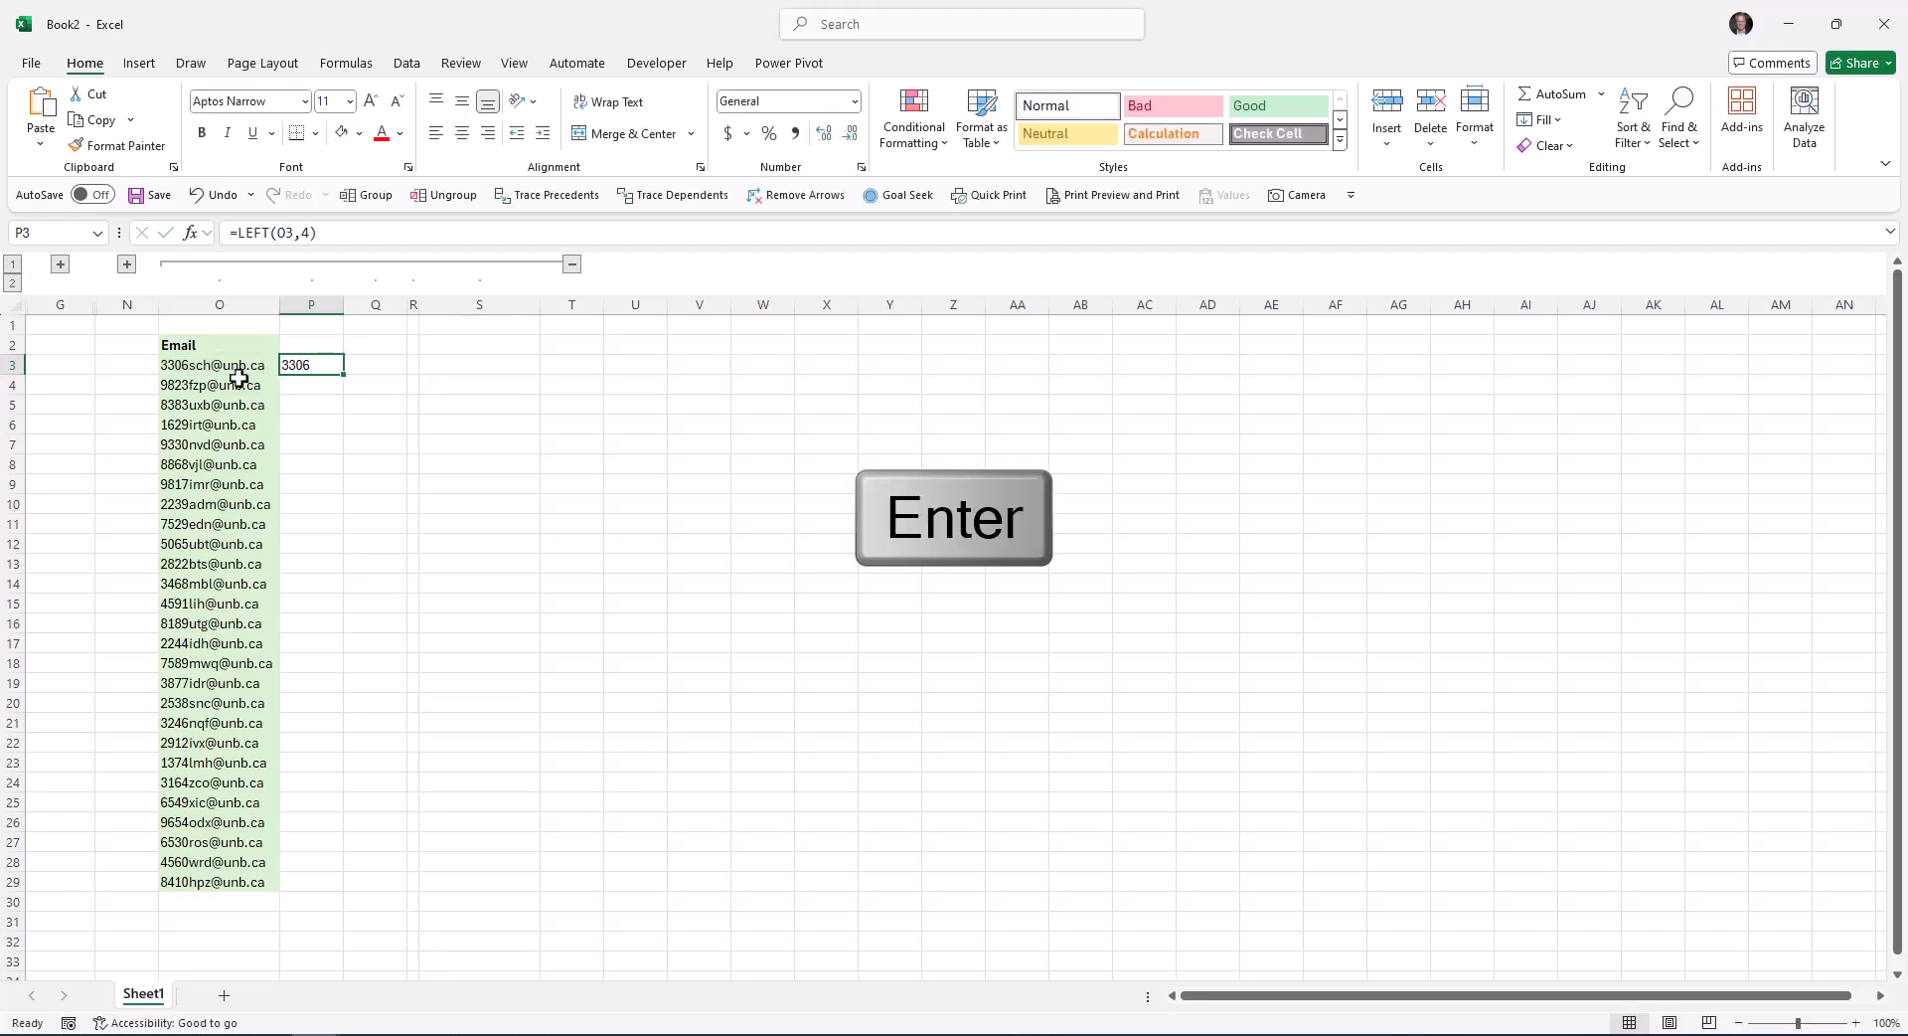
{"action": "double_click", "coordinate": [347, 373]}
Step: Enter the header "Numbers" in P2 above the extracted email digits
{"action": "left_click", "coordinate": [326, 350]}
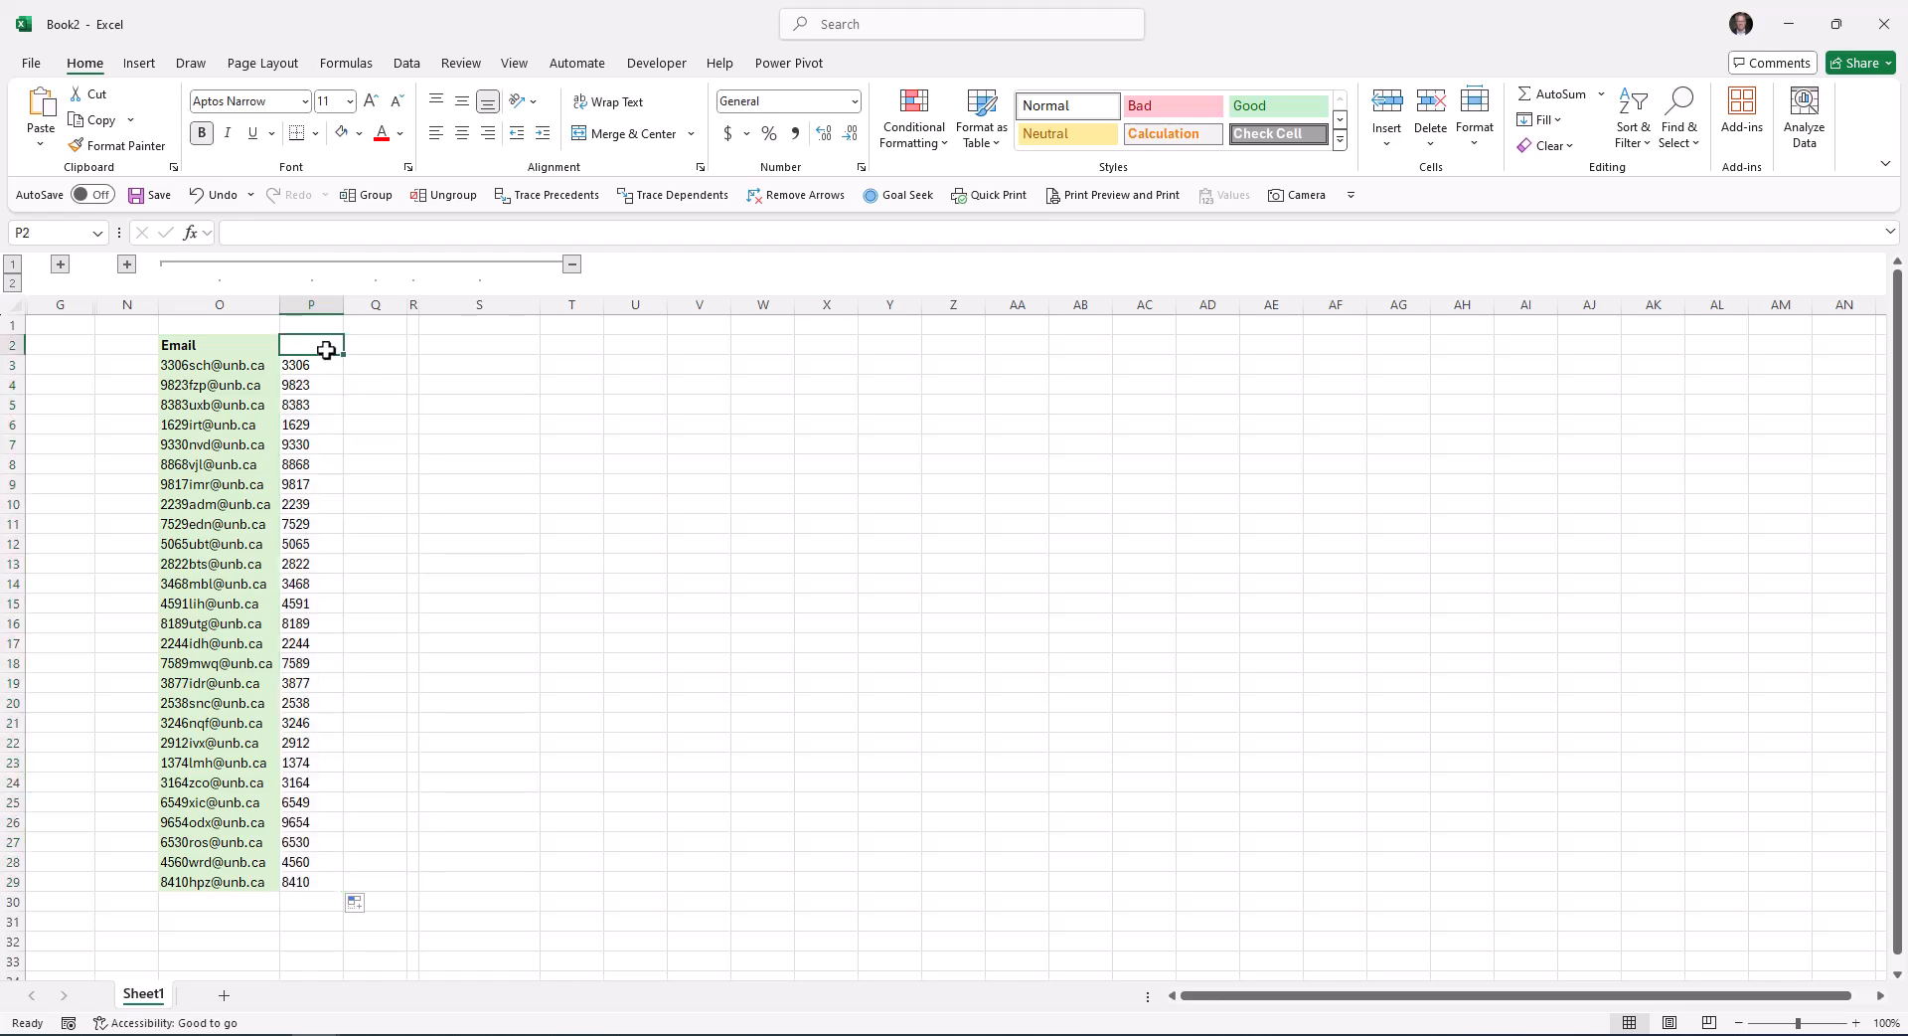
{"action": "type", "text": "Numbers"}
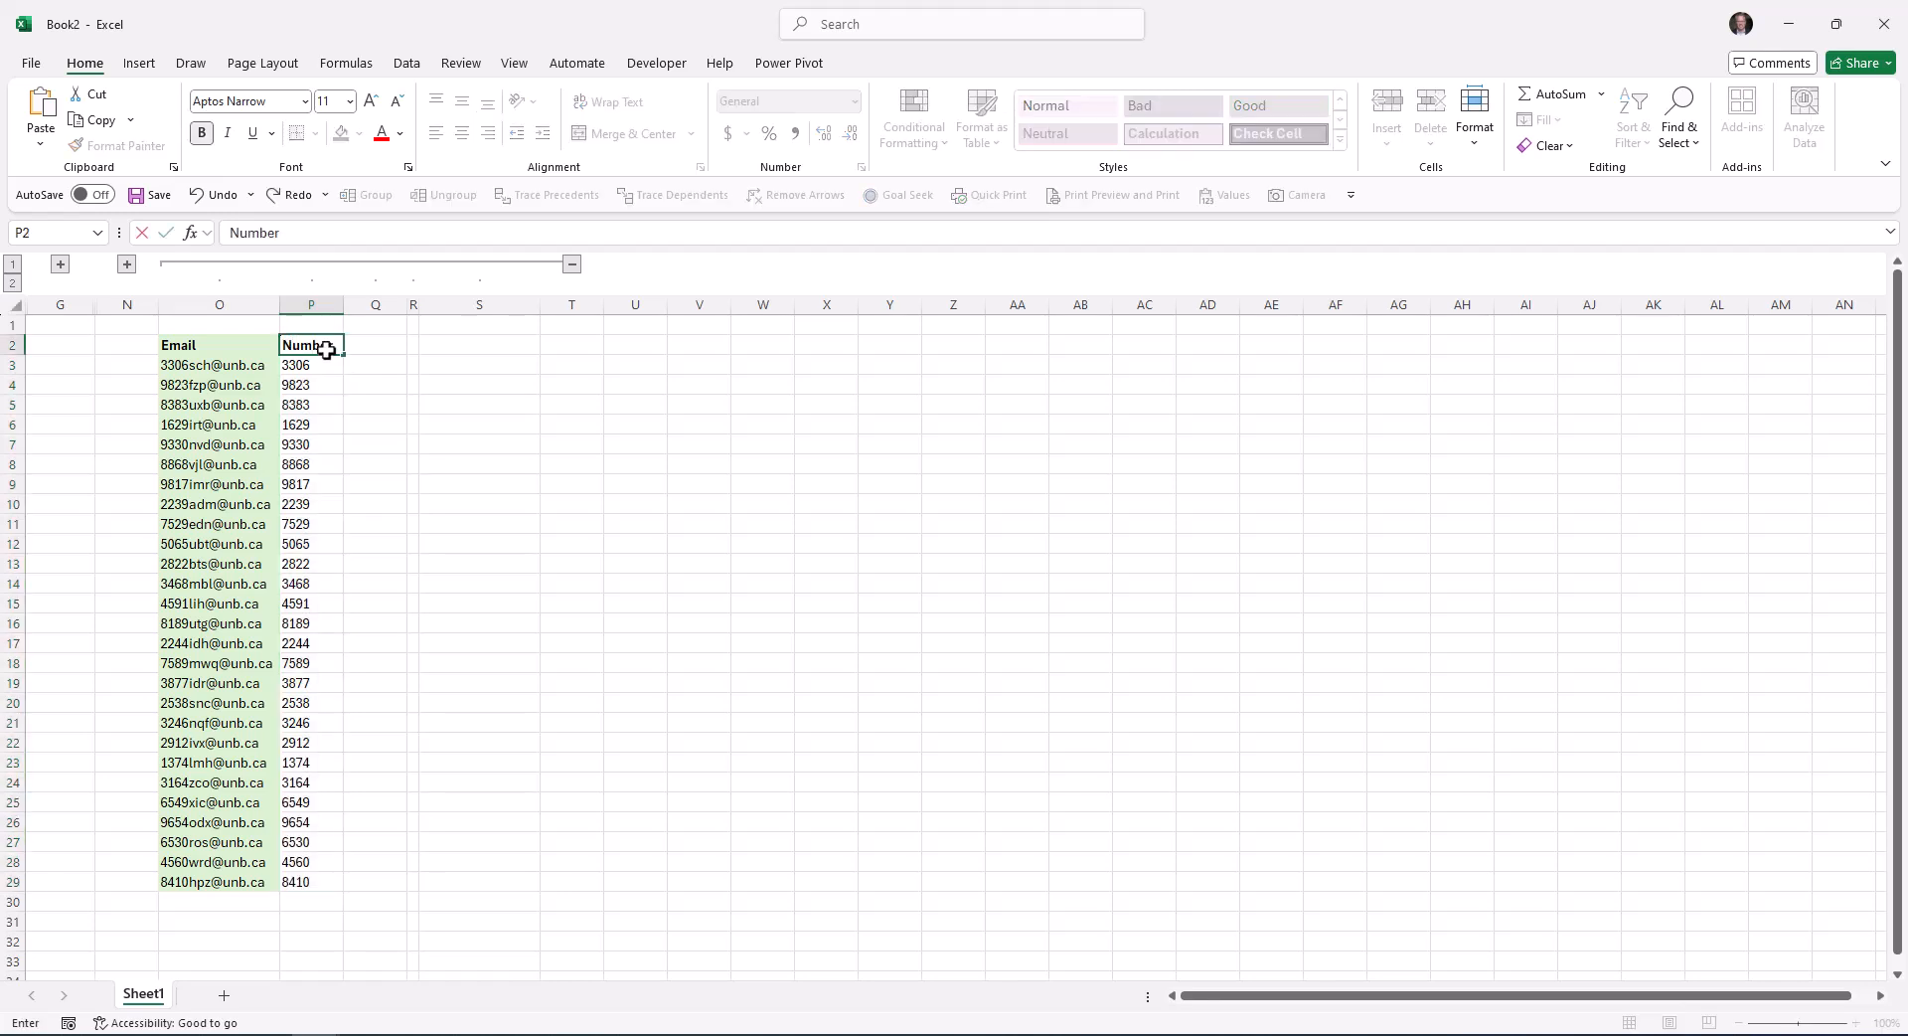
{"action": "key", "text": "Return"}
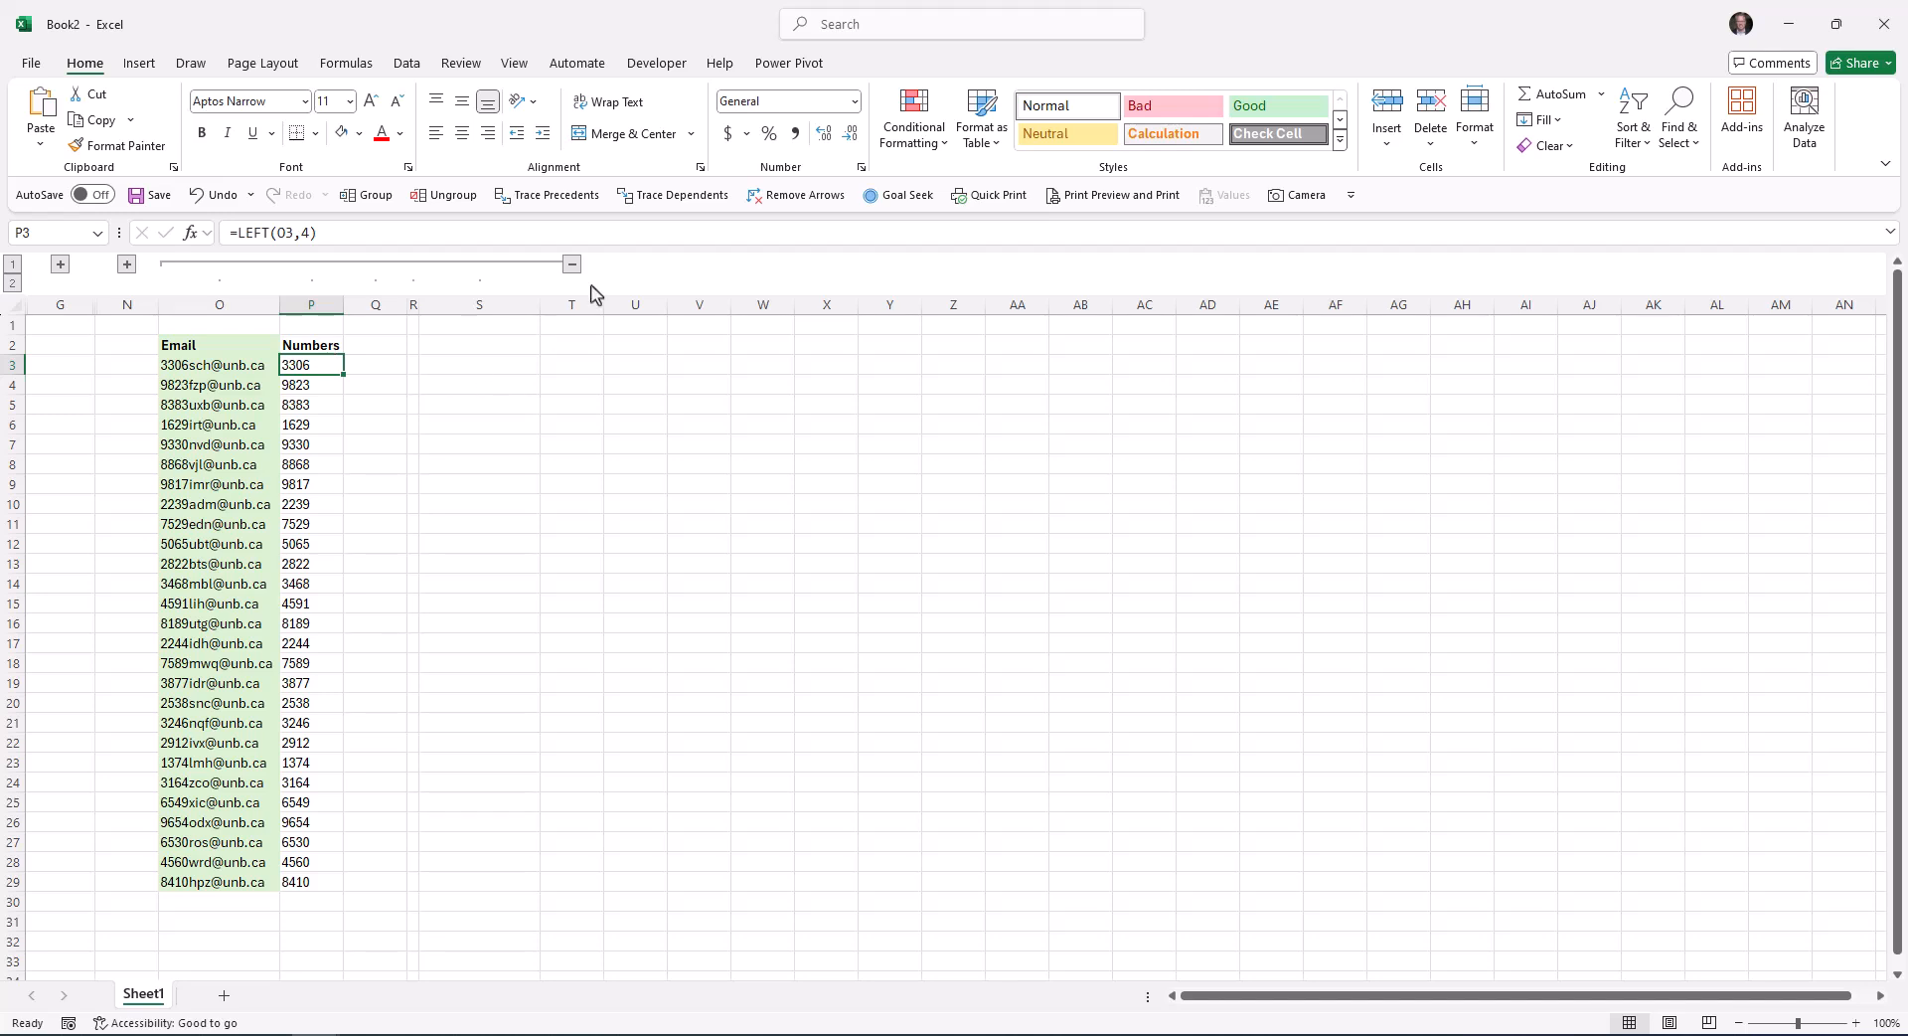
Step: Extract the three letters starting at each email's fifth character with =MID(O3,5,3) in Q3 and fill it down to Q29
{"action": "left_click", "coordinate": [369, 366]}
{"action": "type", "text": "="}
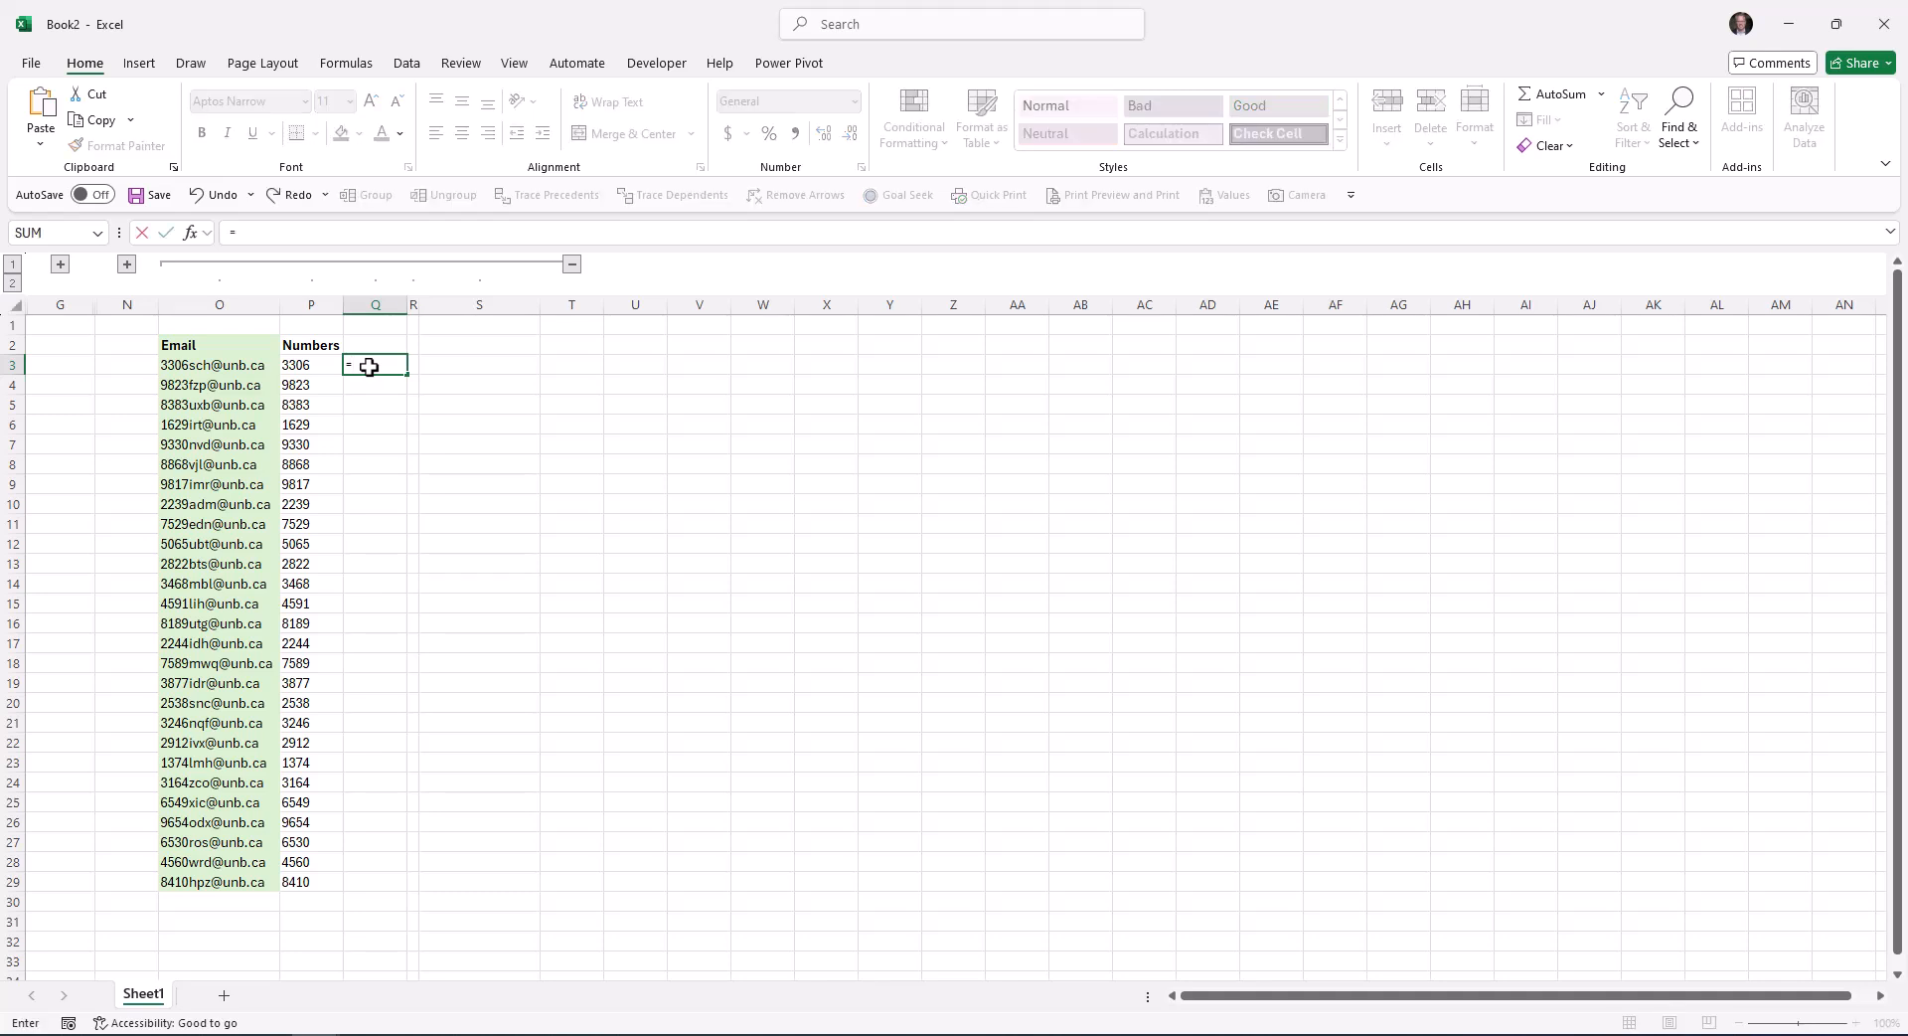
{"action": "type", "text": "mid"}
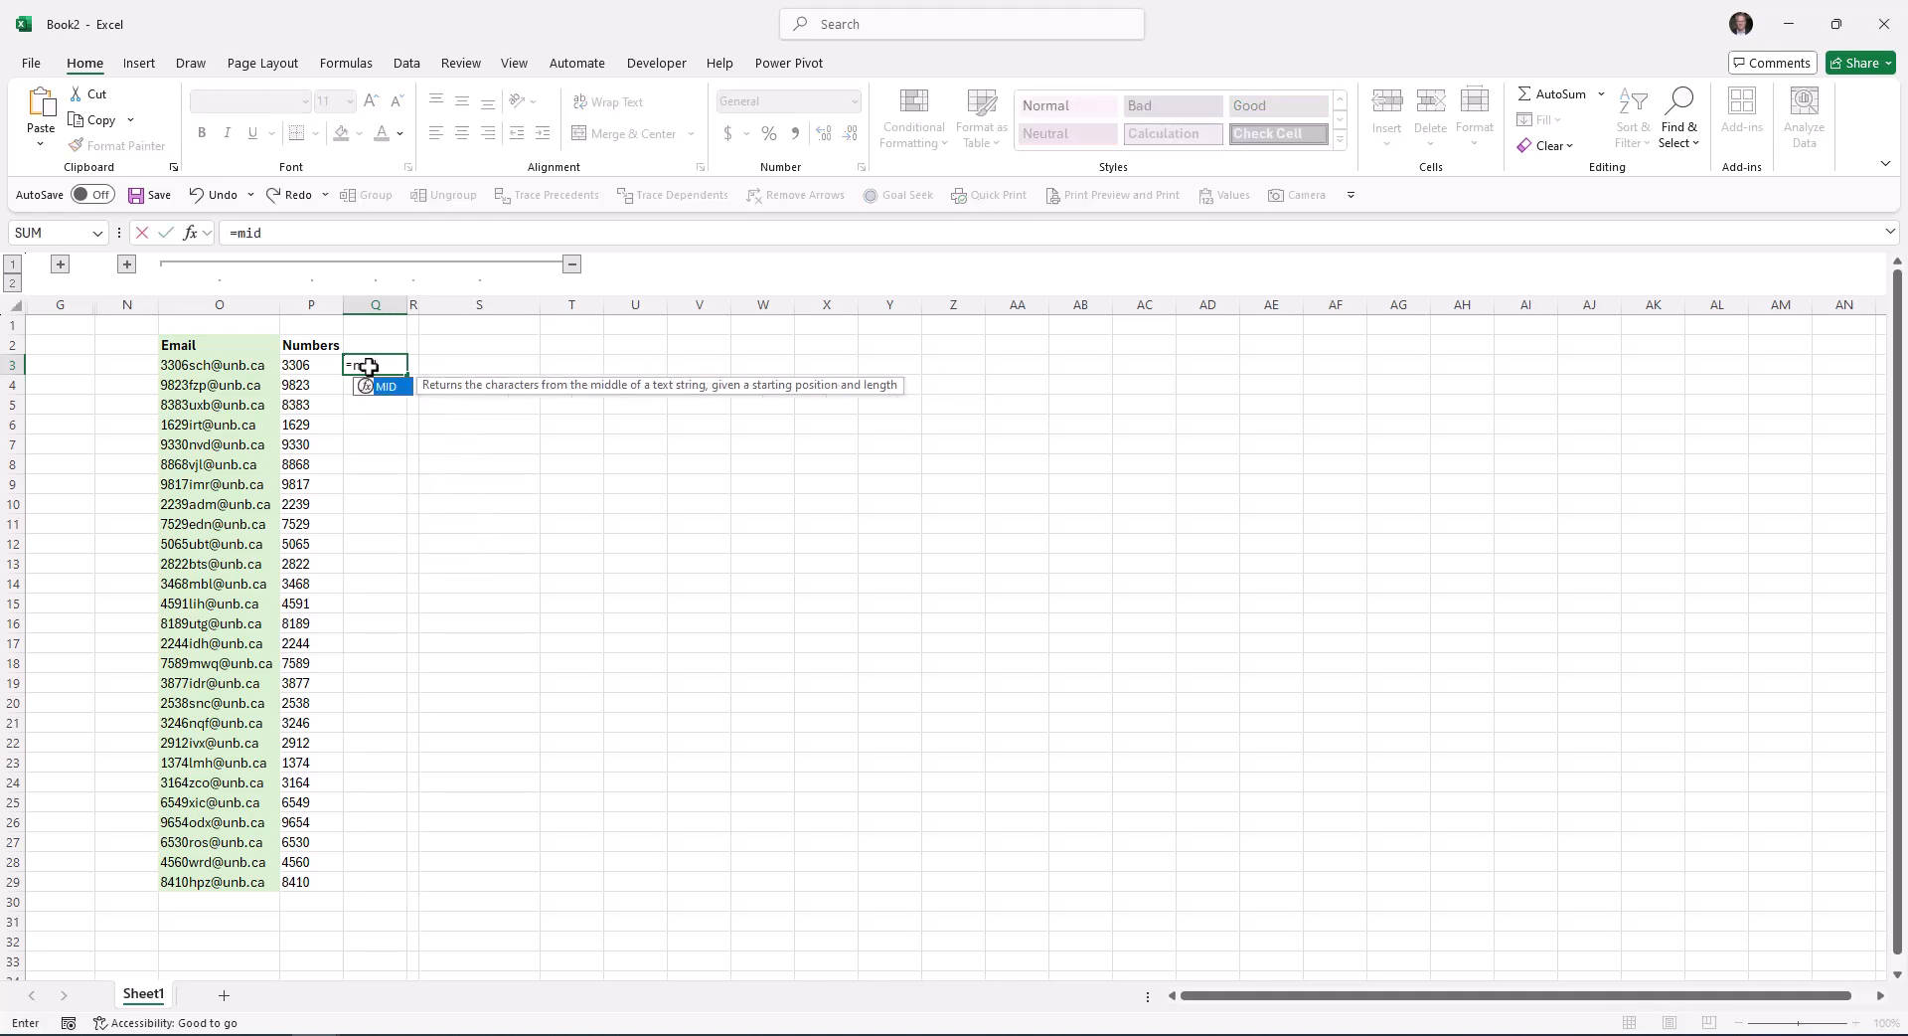
{"action": "type", "text": "("}
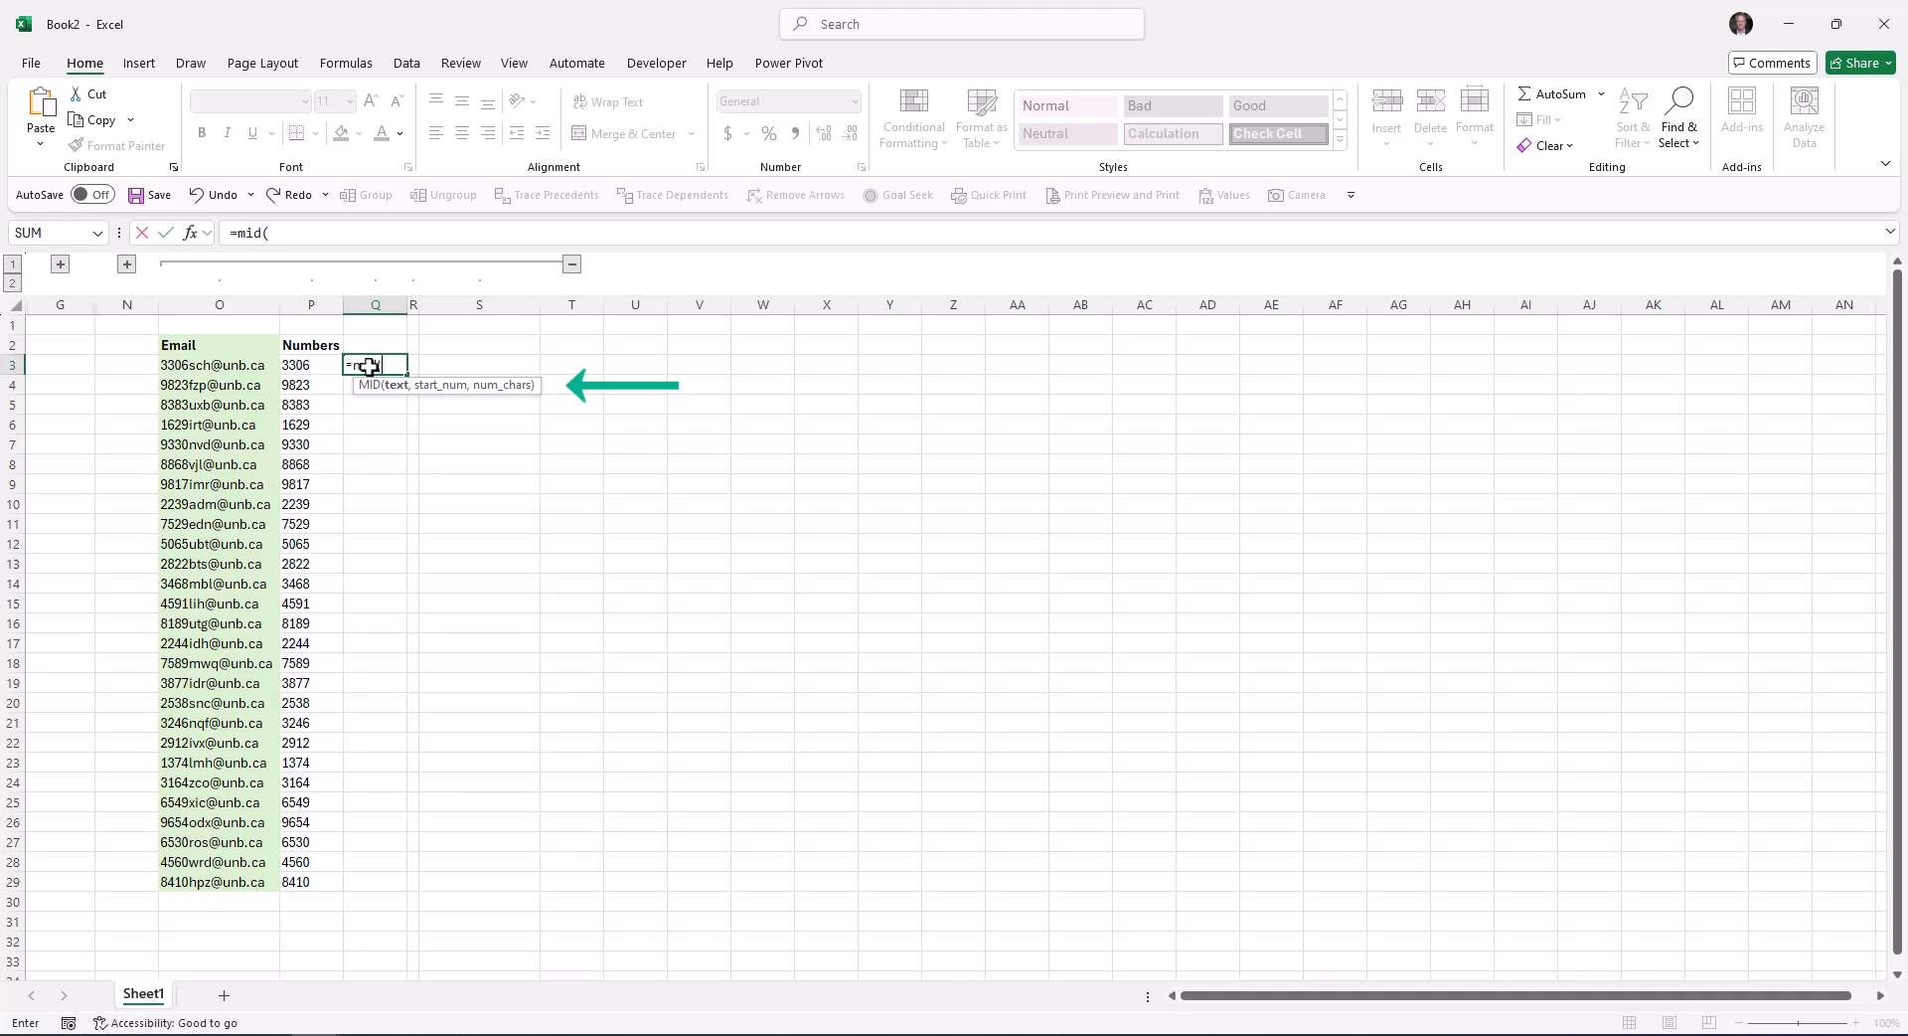
{"action": "left_click", "coordinate": [247, 366]}
{"action": "type", "text": ",5"}
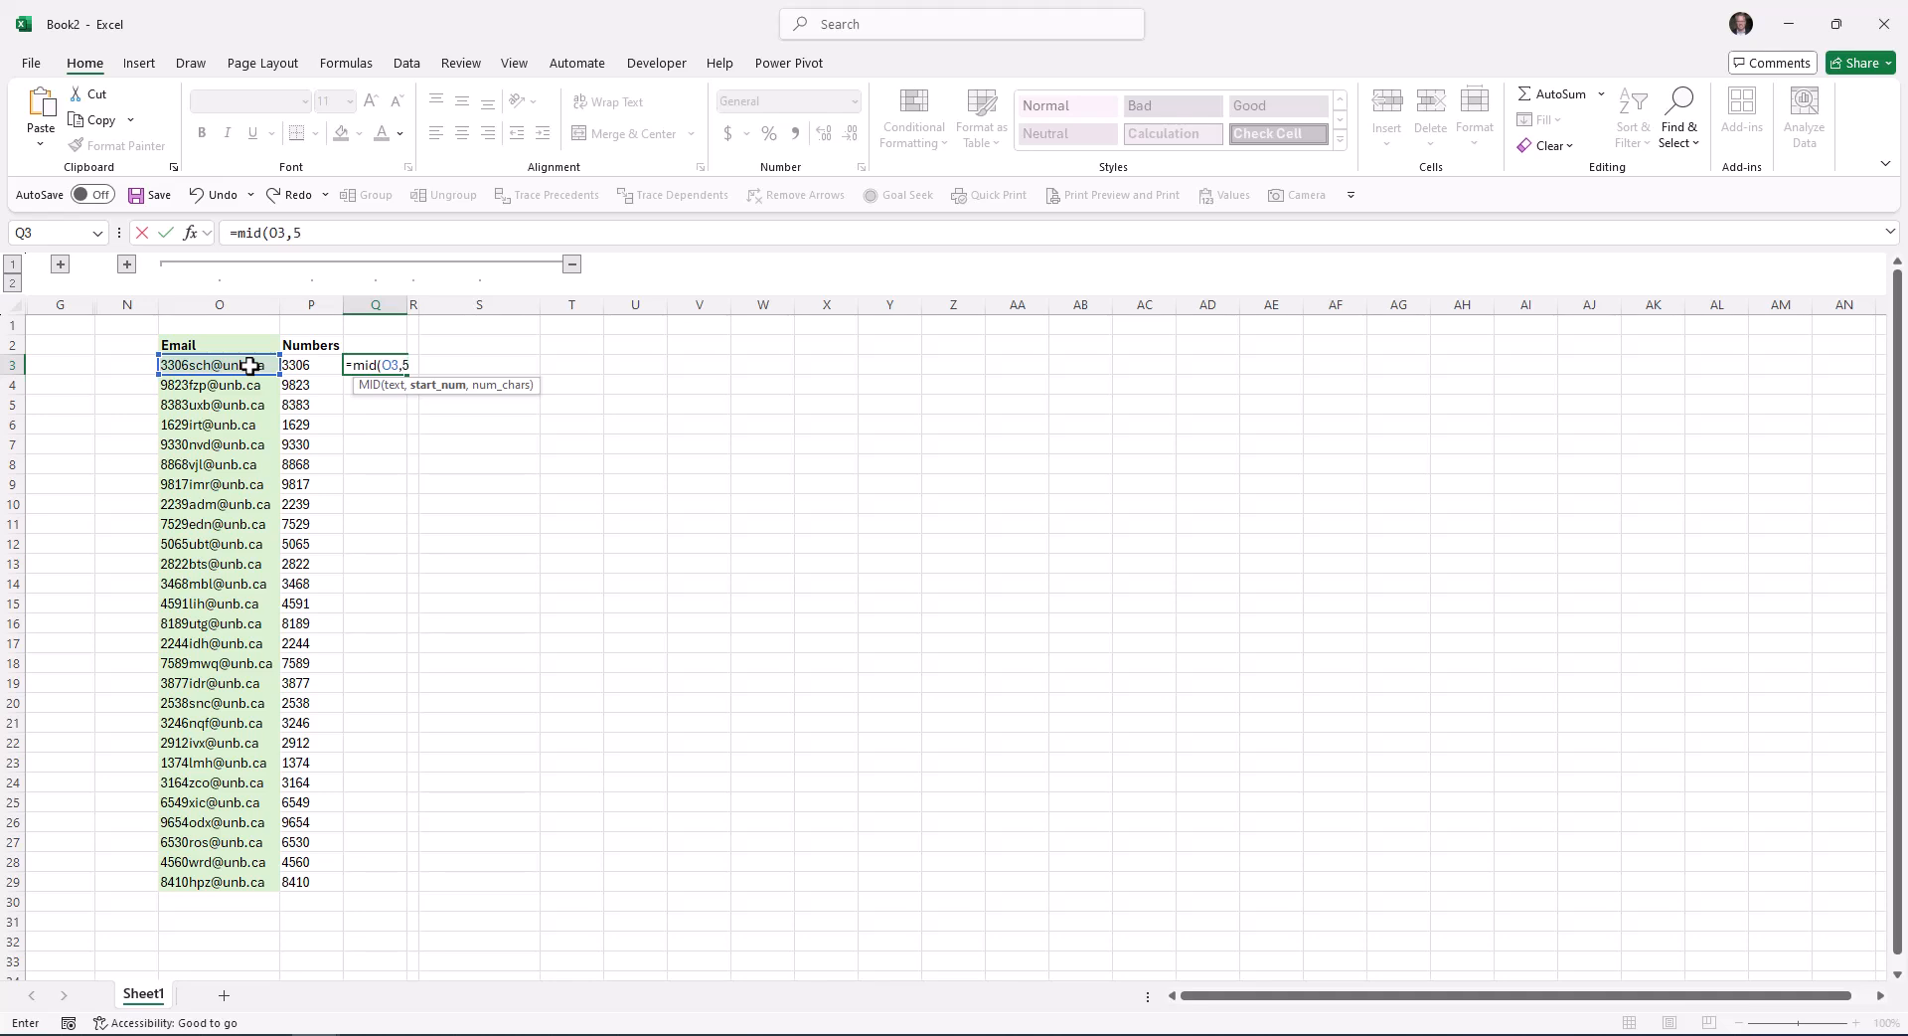
{"action": "type", "text": ",3"}
{"action": "type", "text": ")"}
{"action": "key", "text": "Return"}
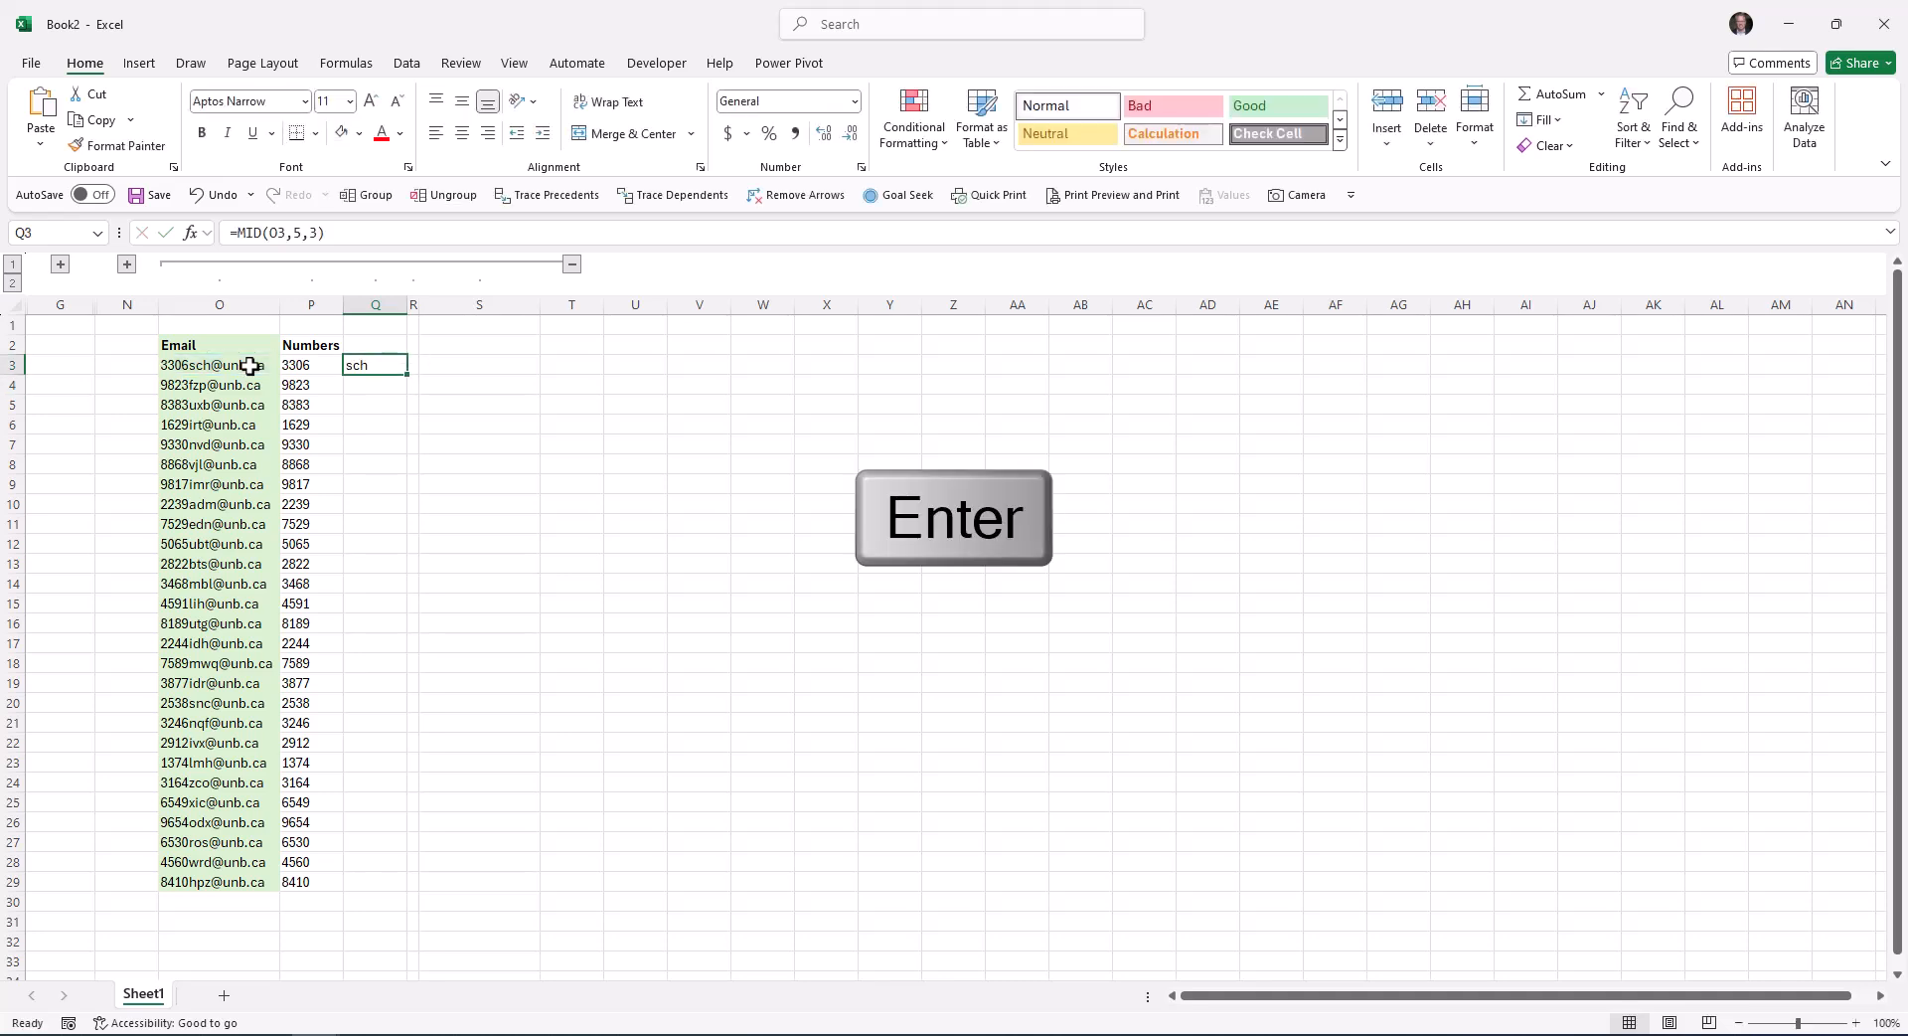
{"action": "double_click", "coordinate": [406, 375]}
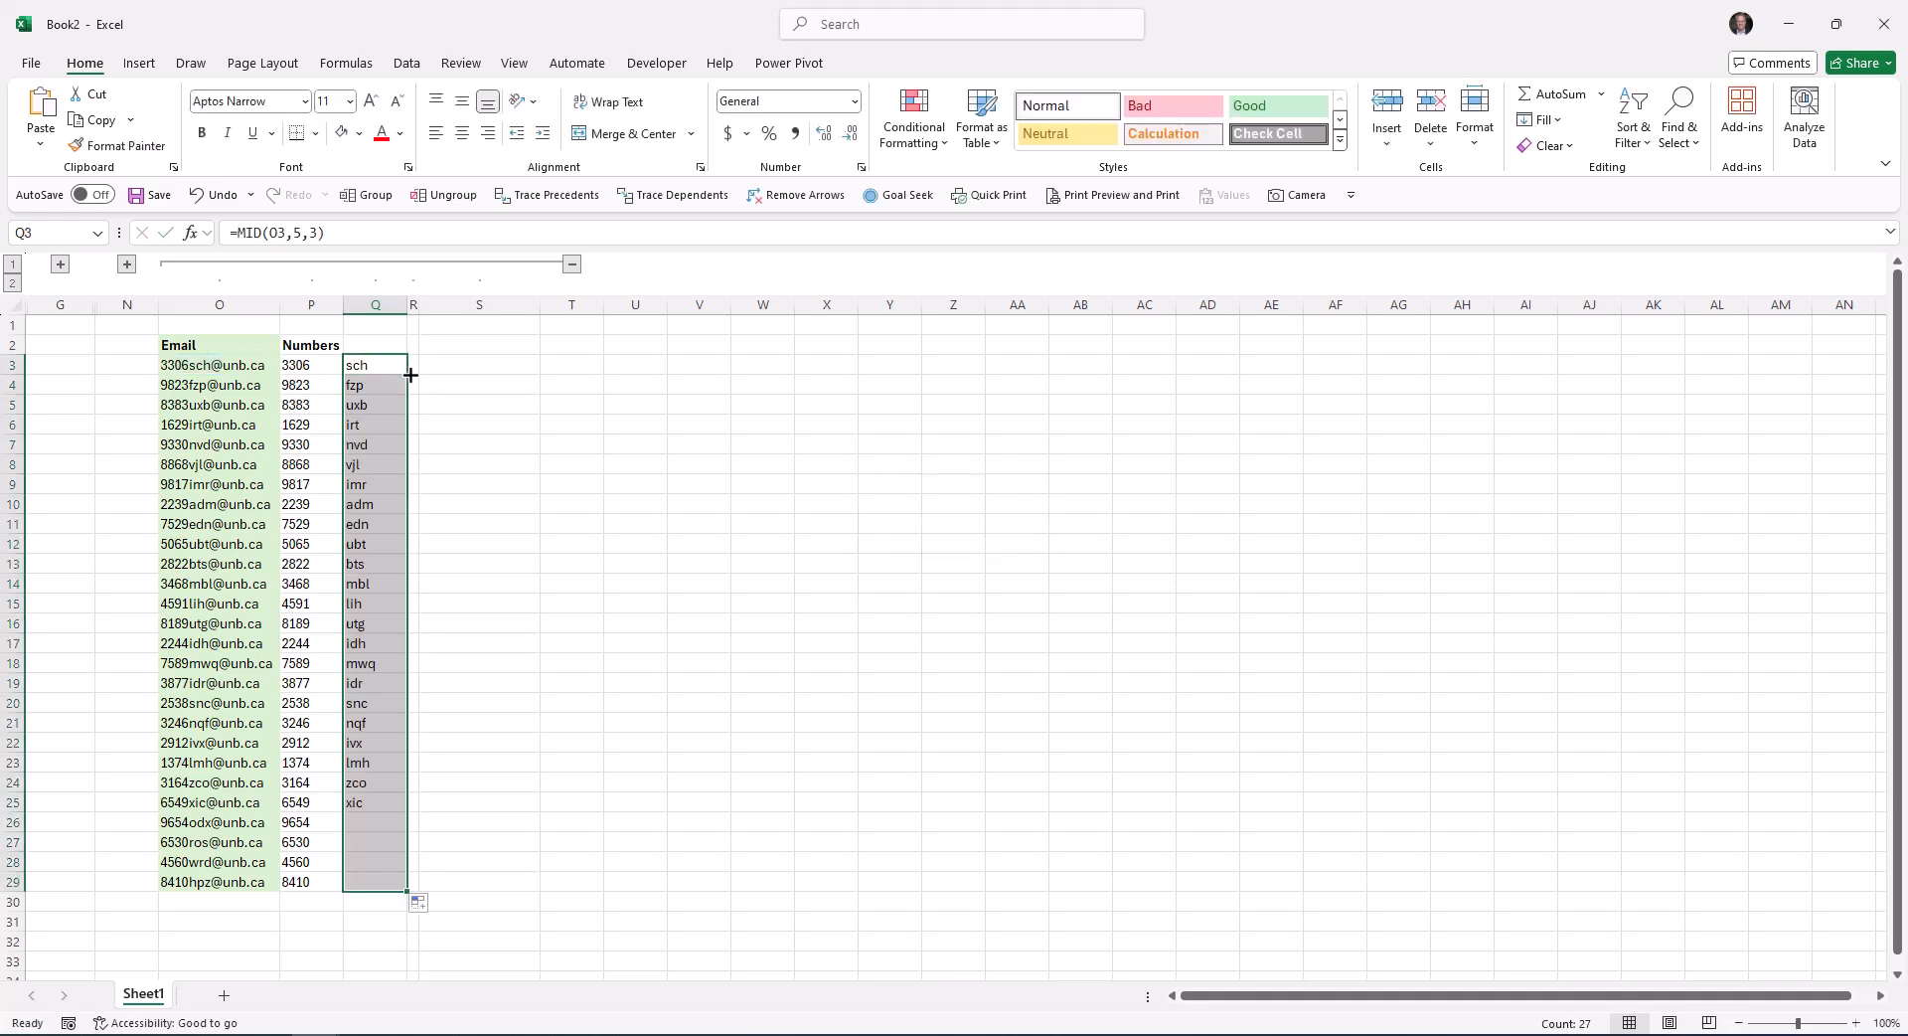
Step: Enter the header "Letters" in Q2 above the extracted email letters
{"action": "left_click", "coordinate": [367, 350]}
{"action": "type", "text": "Letters"}
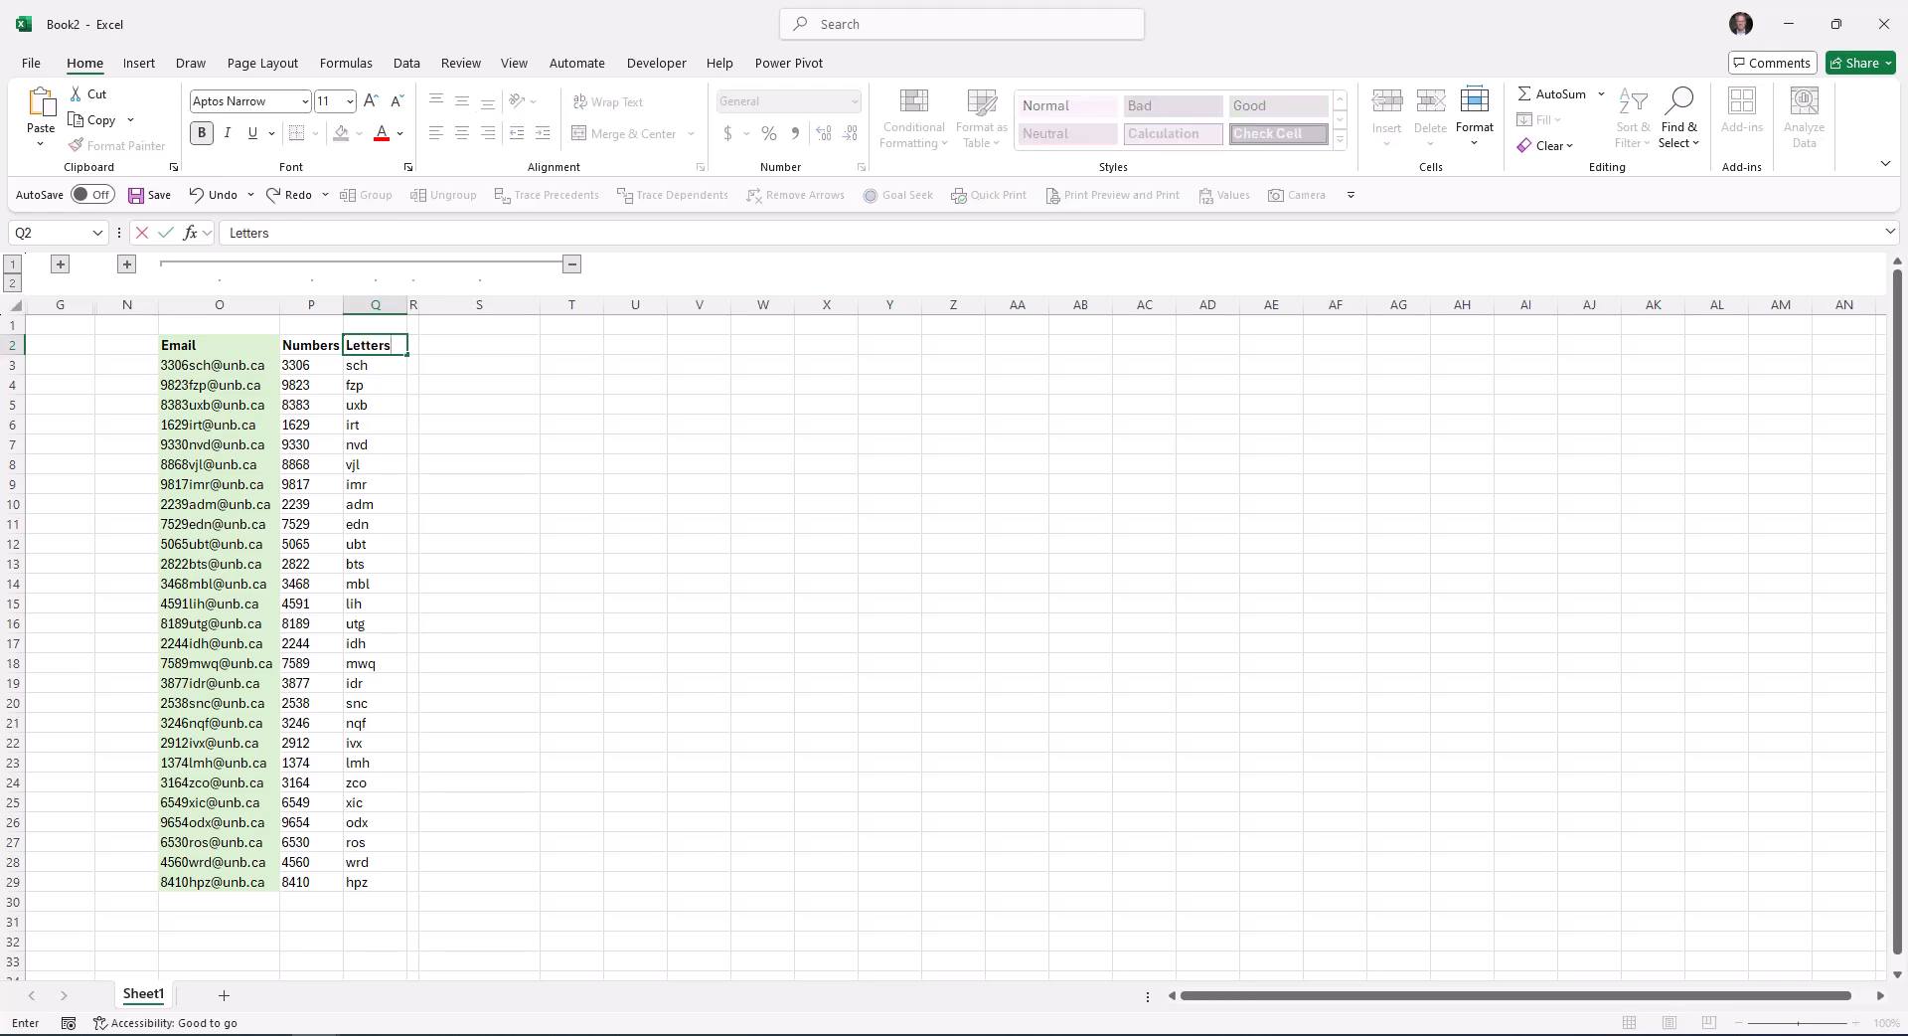
{"action": "key", "text": "Return"}
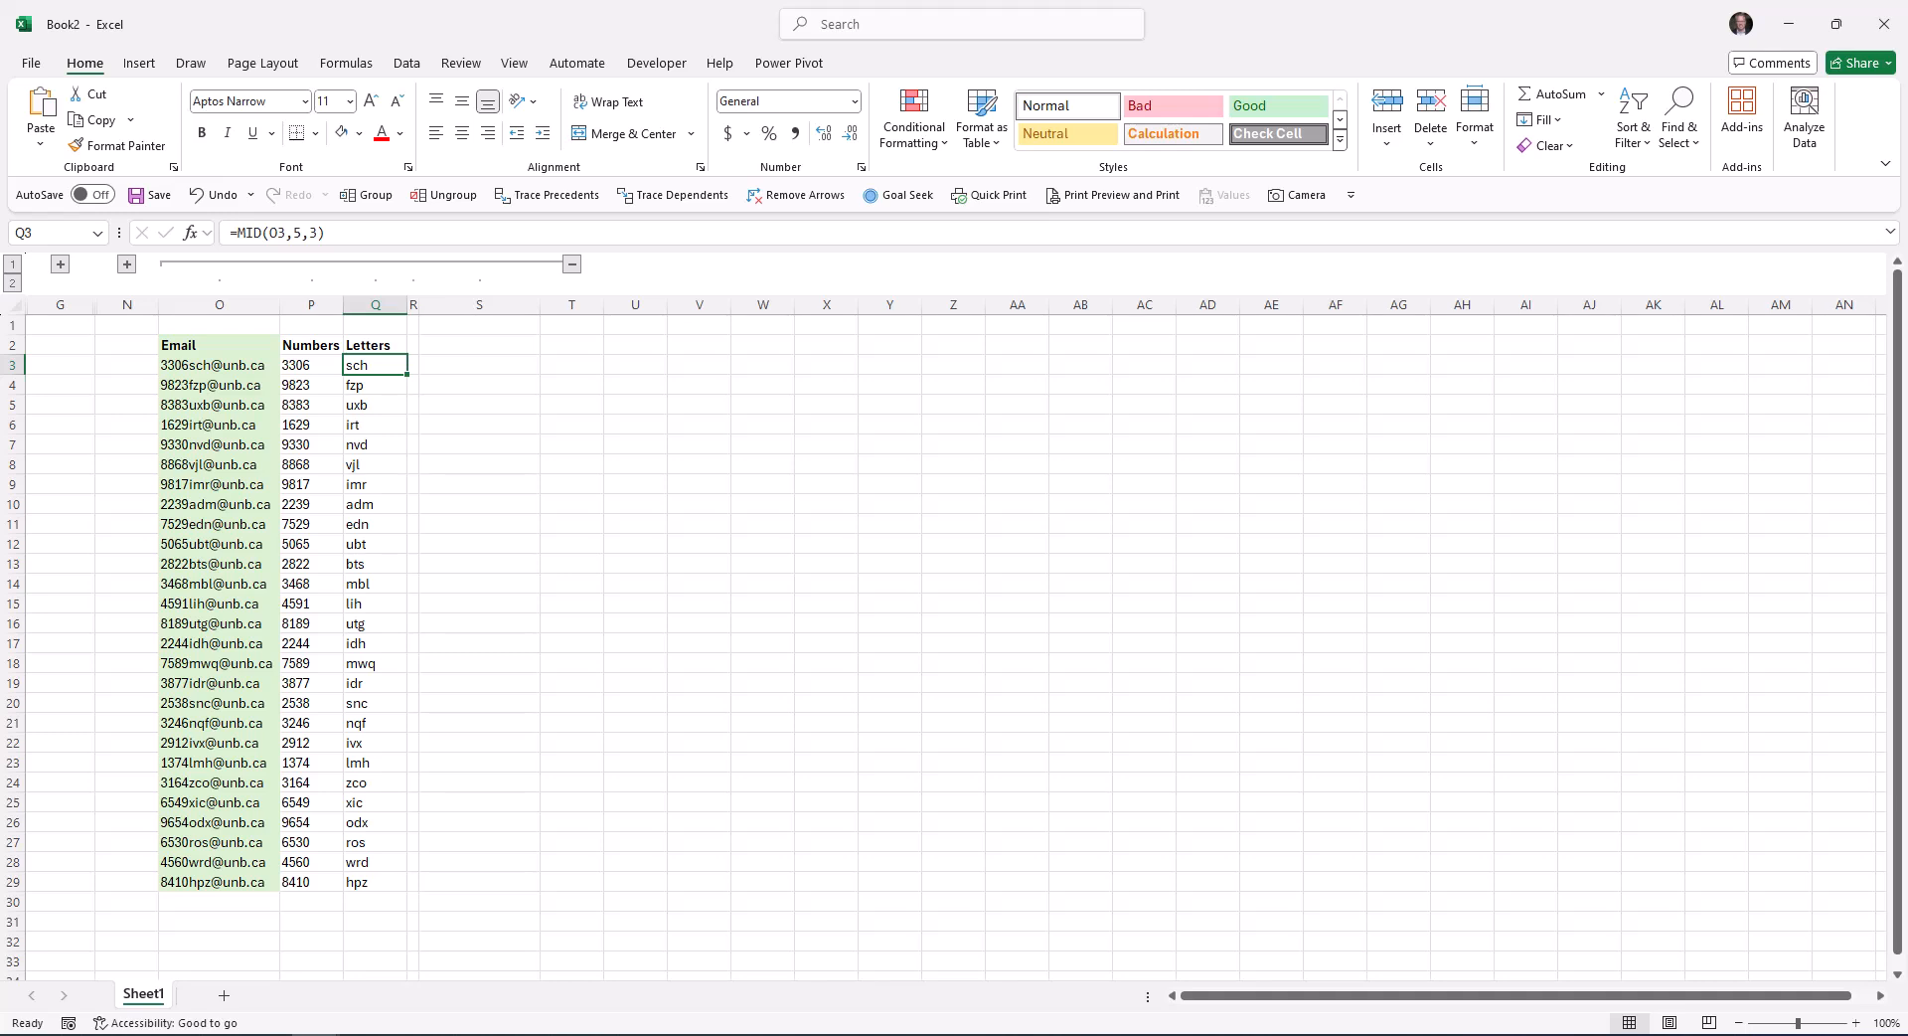
{"action": "left_click", "coordinate": [458, 364]}
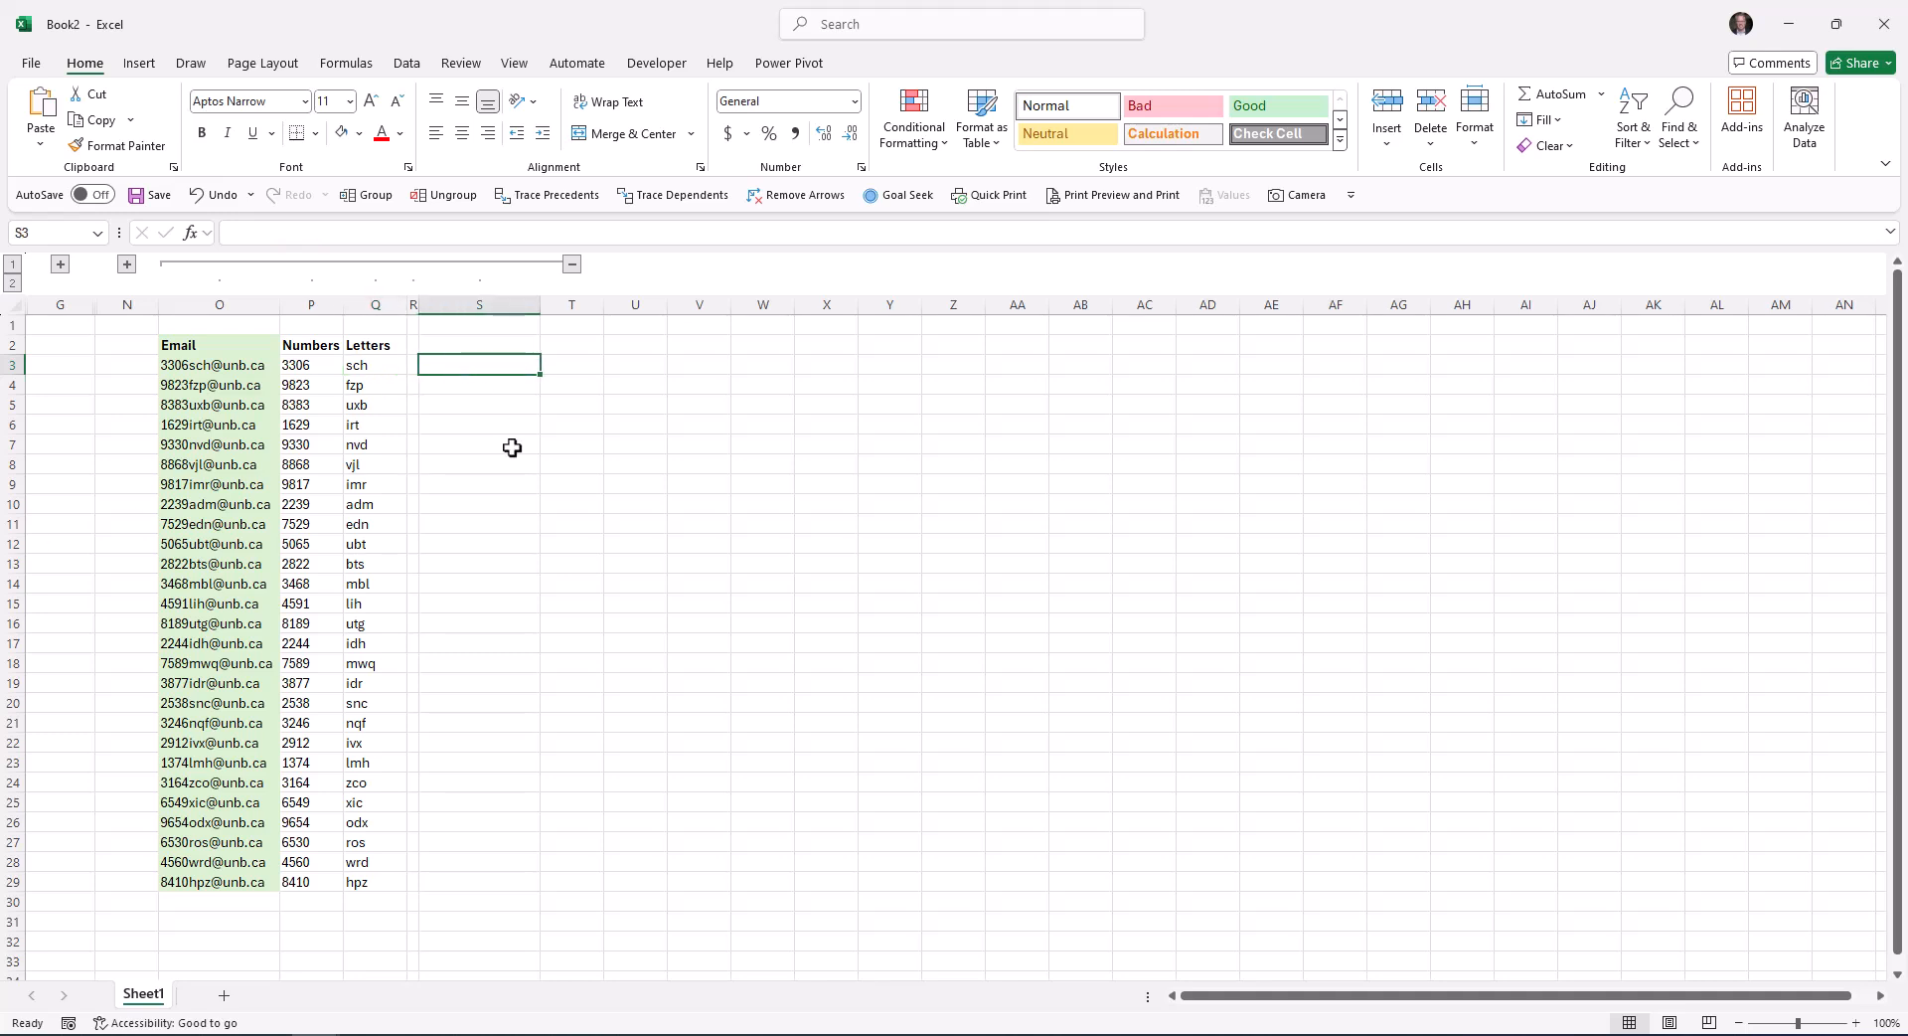
{"action": "type", "text": "="}
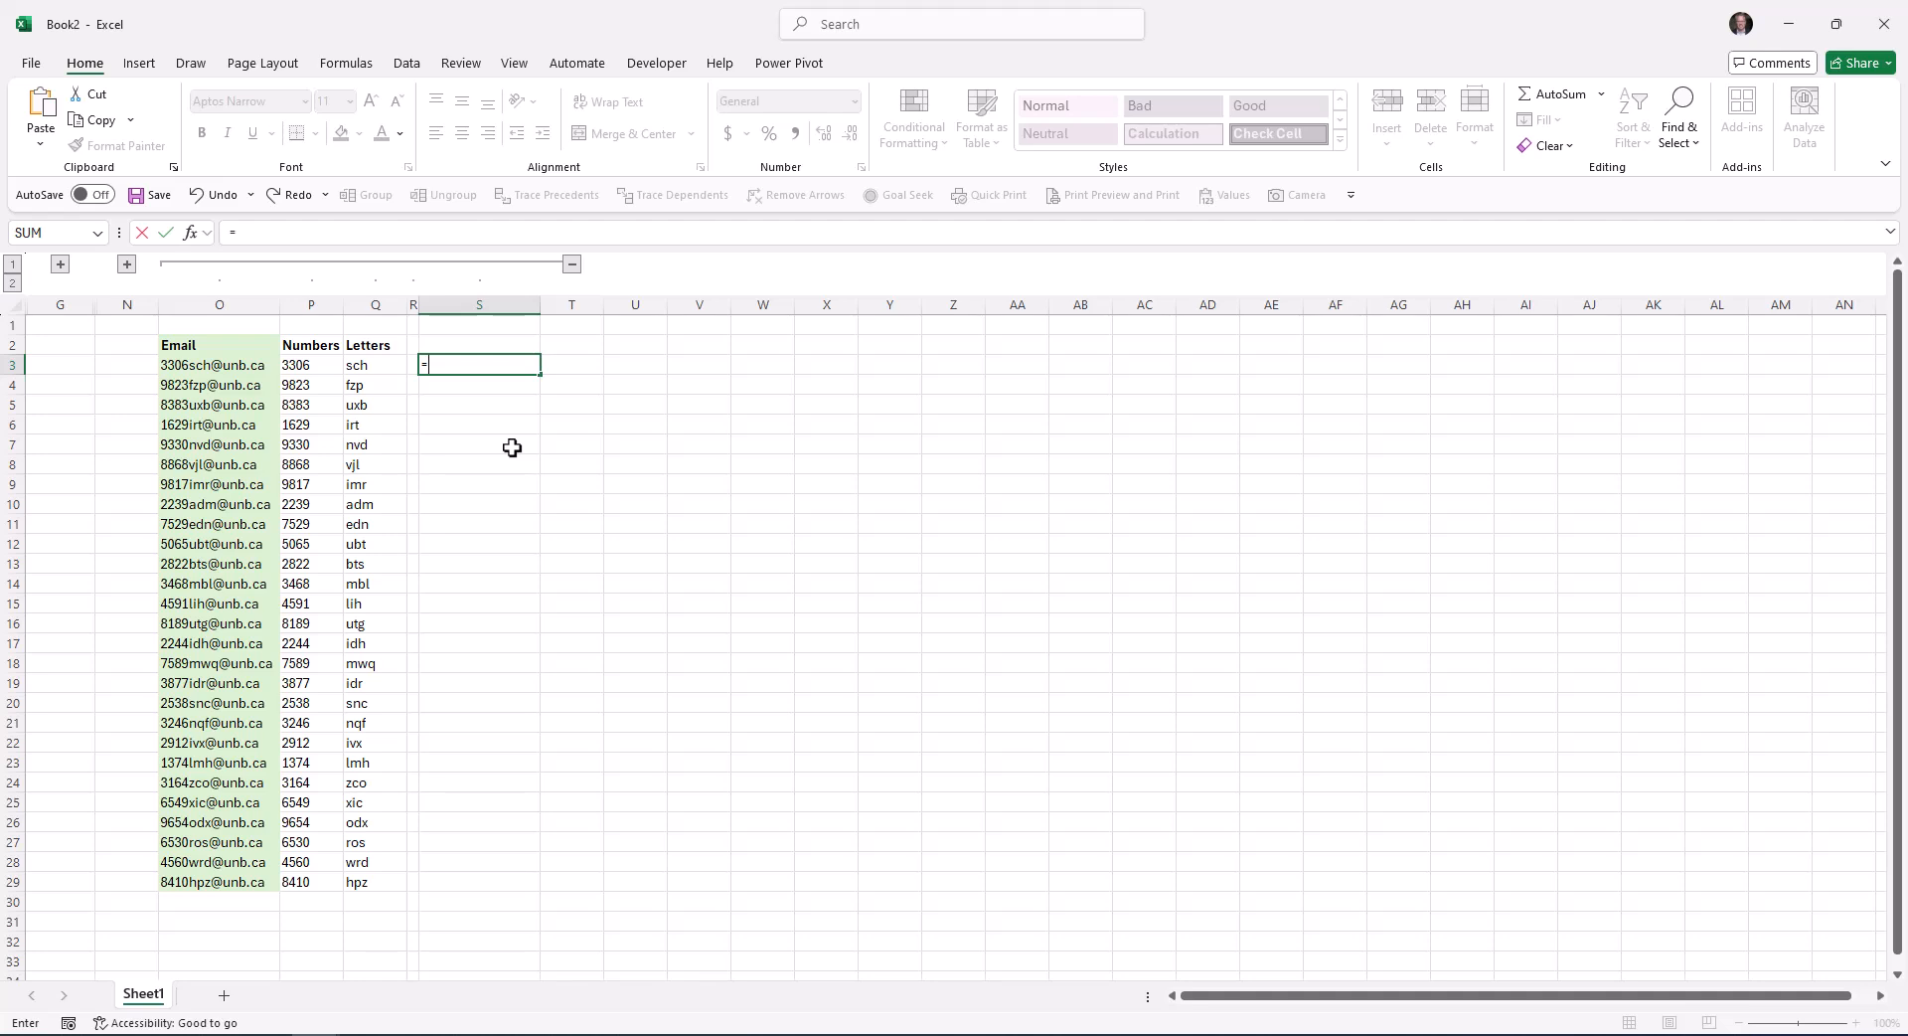
{"action": "type", "text": "concatenate("}
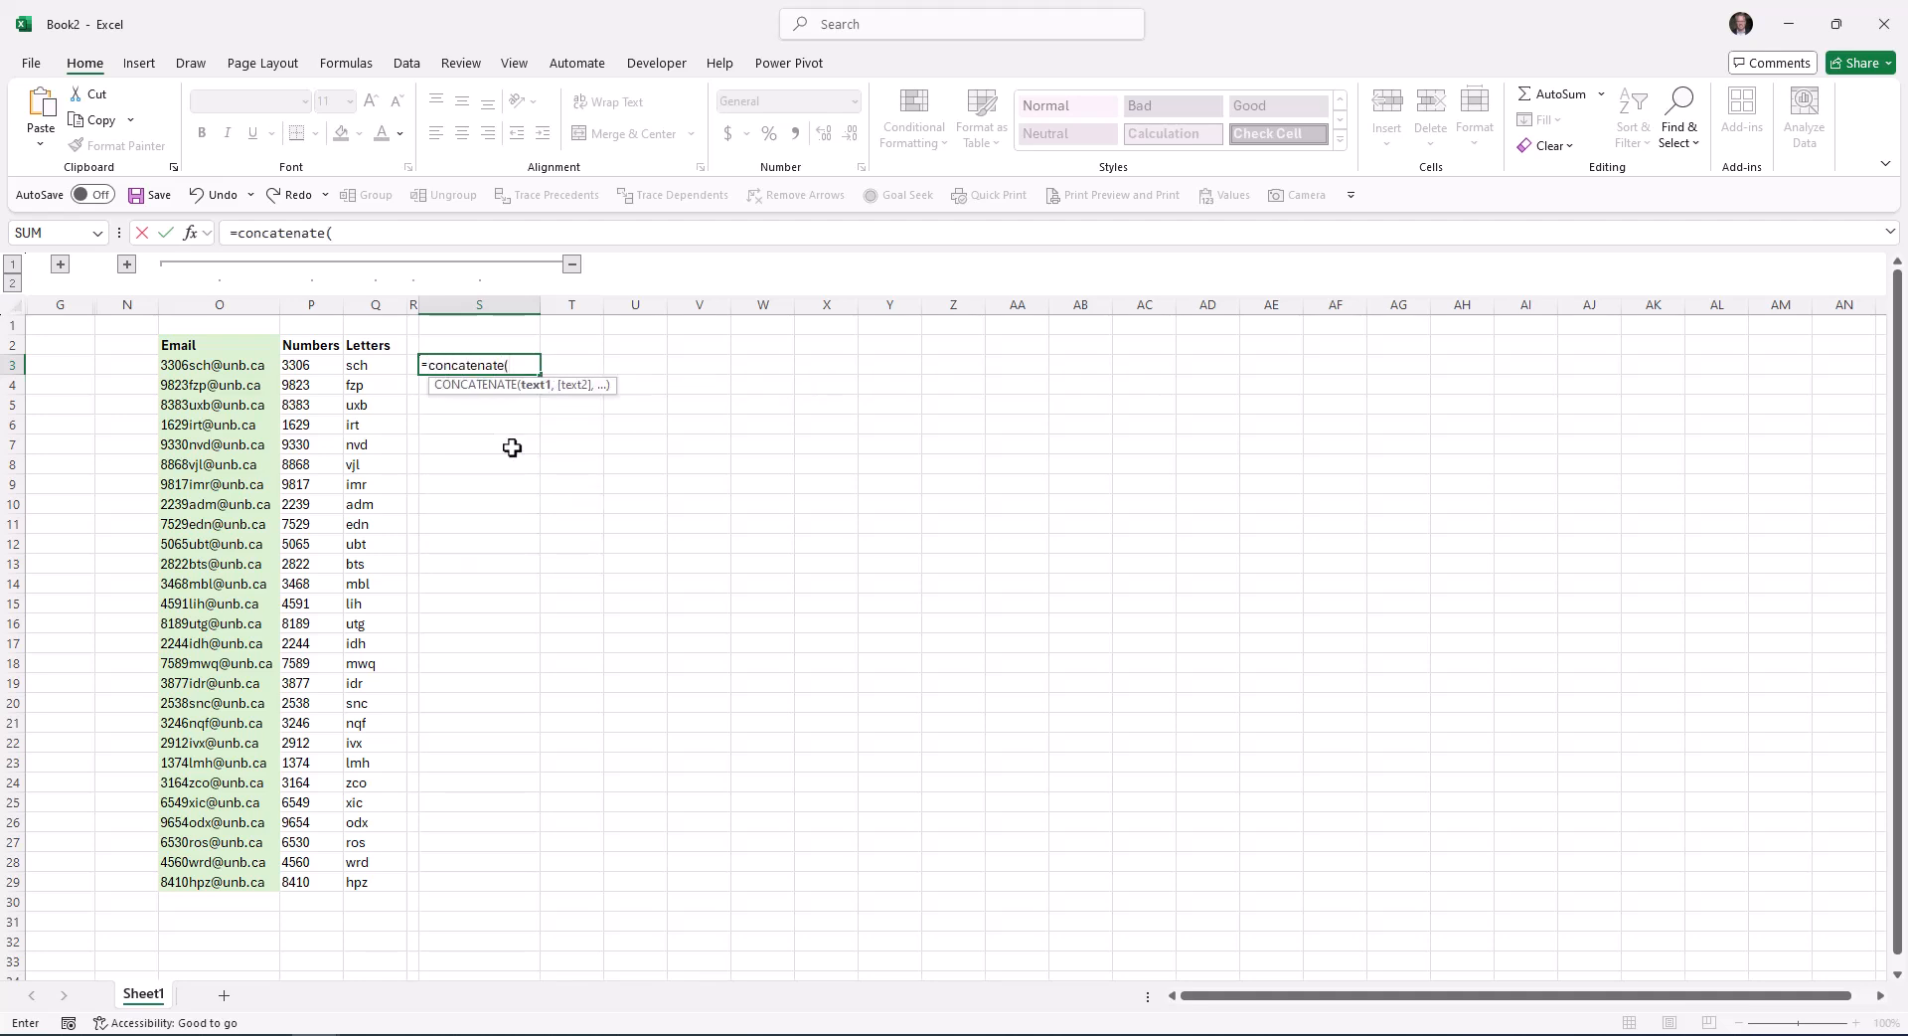
{"action": "left_click", "coordinate": [311, 364]}
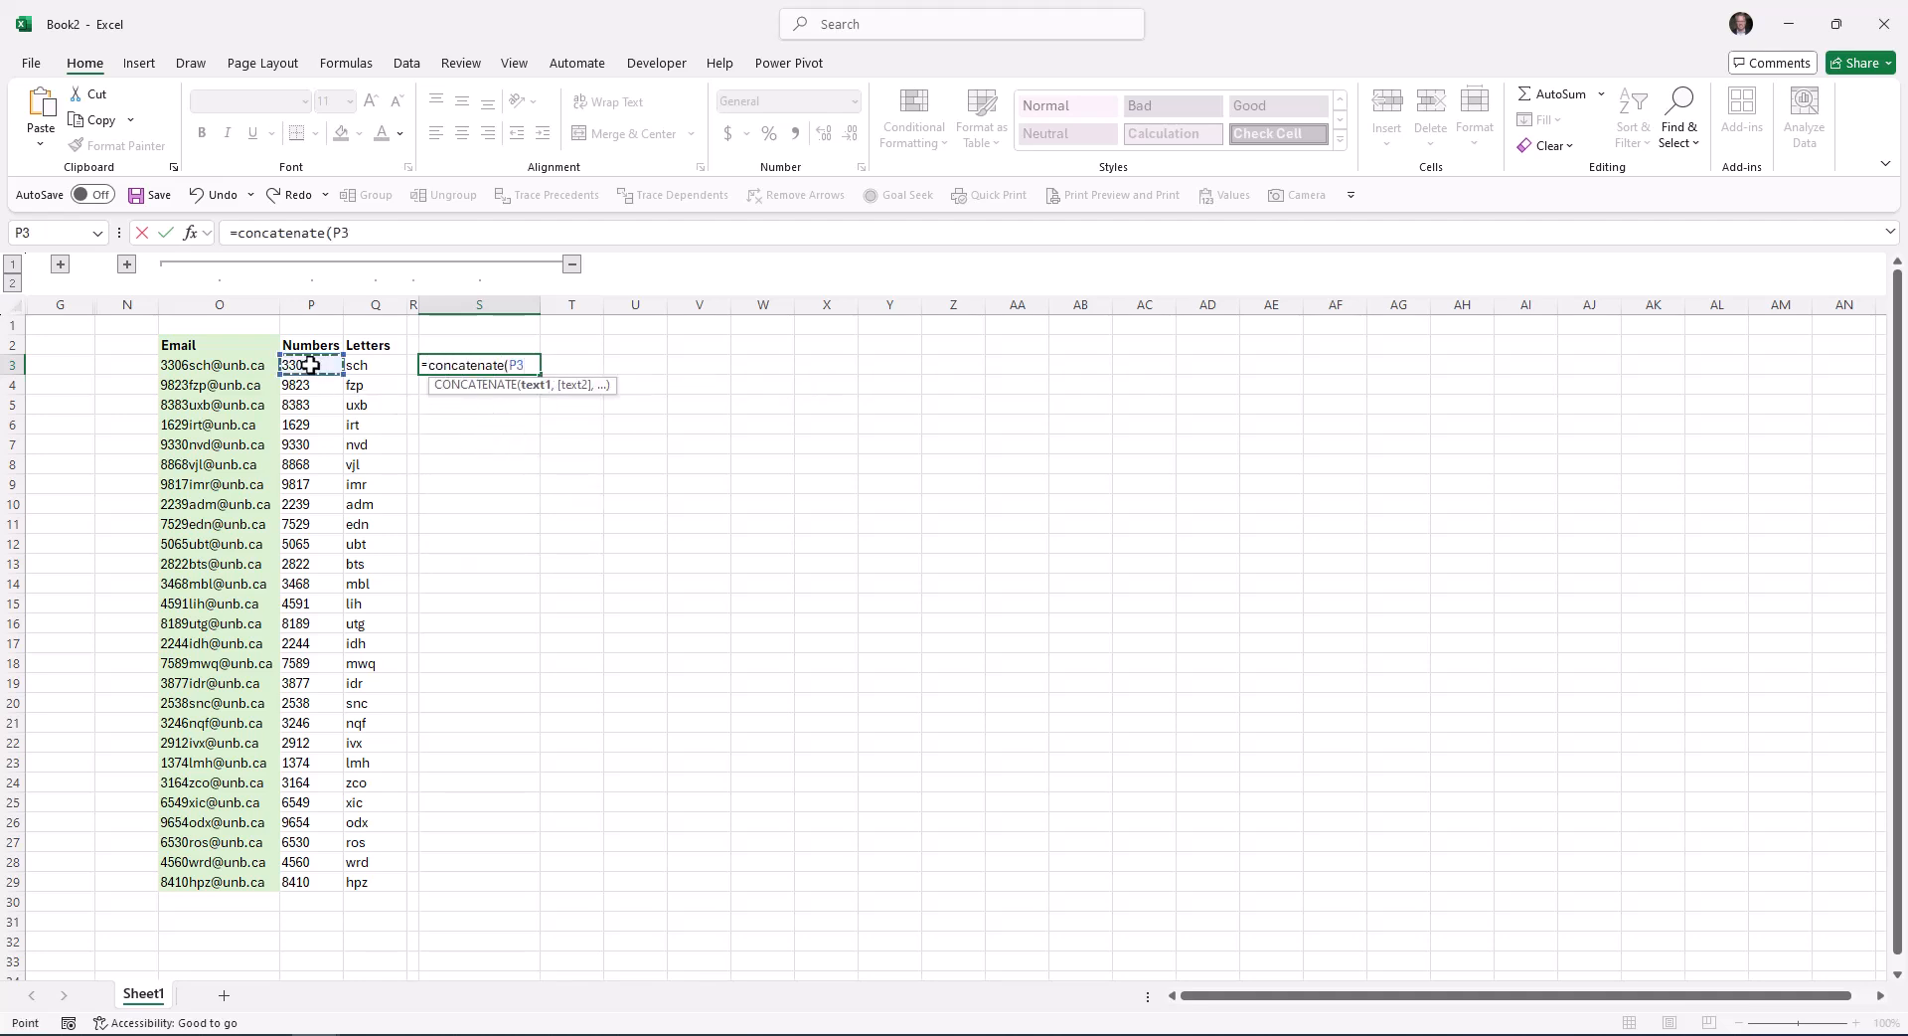
{"action": "type", "text": ","}
{"action": "left_click", "coordinate": [361, 364]}
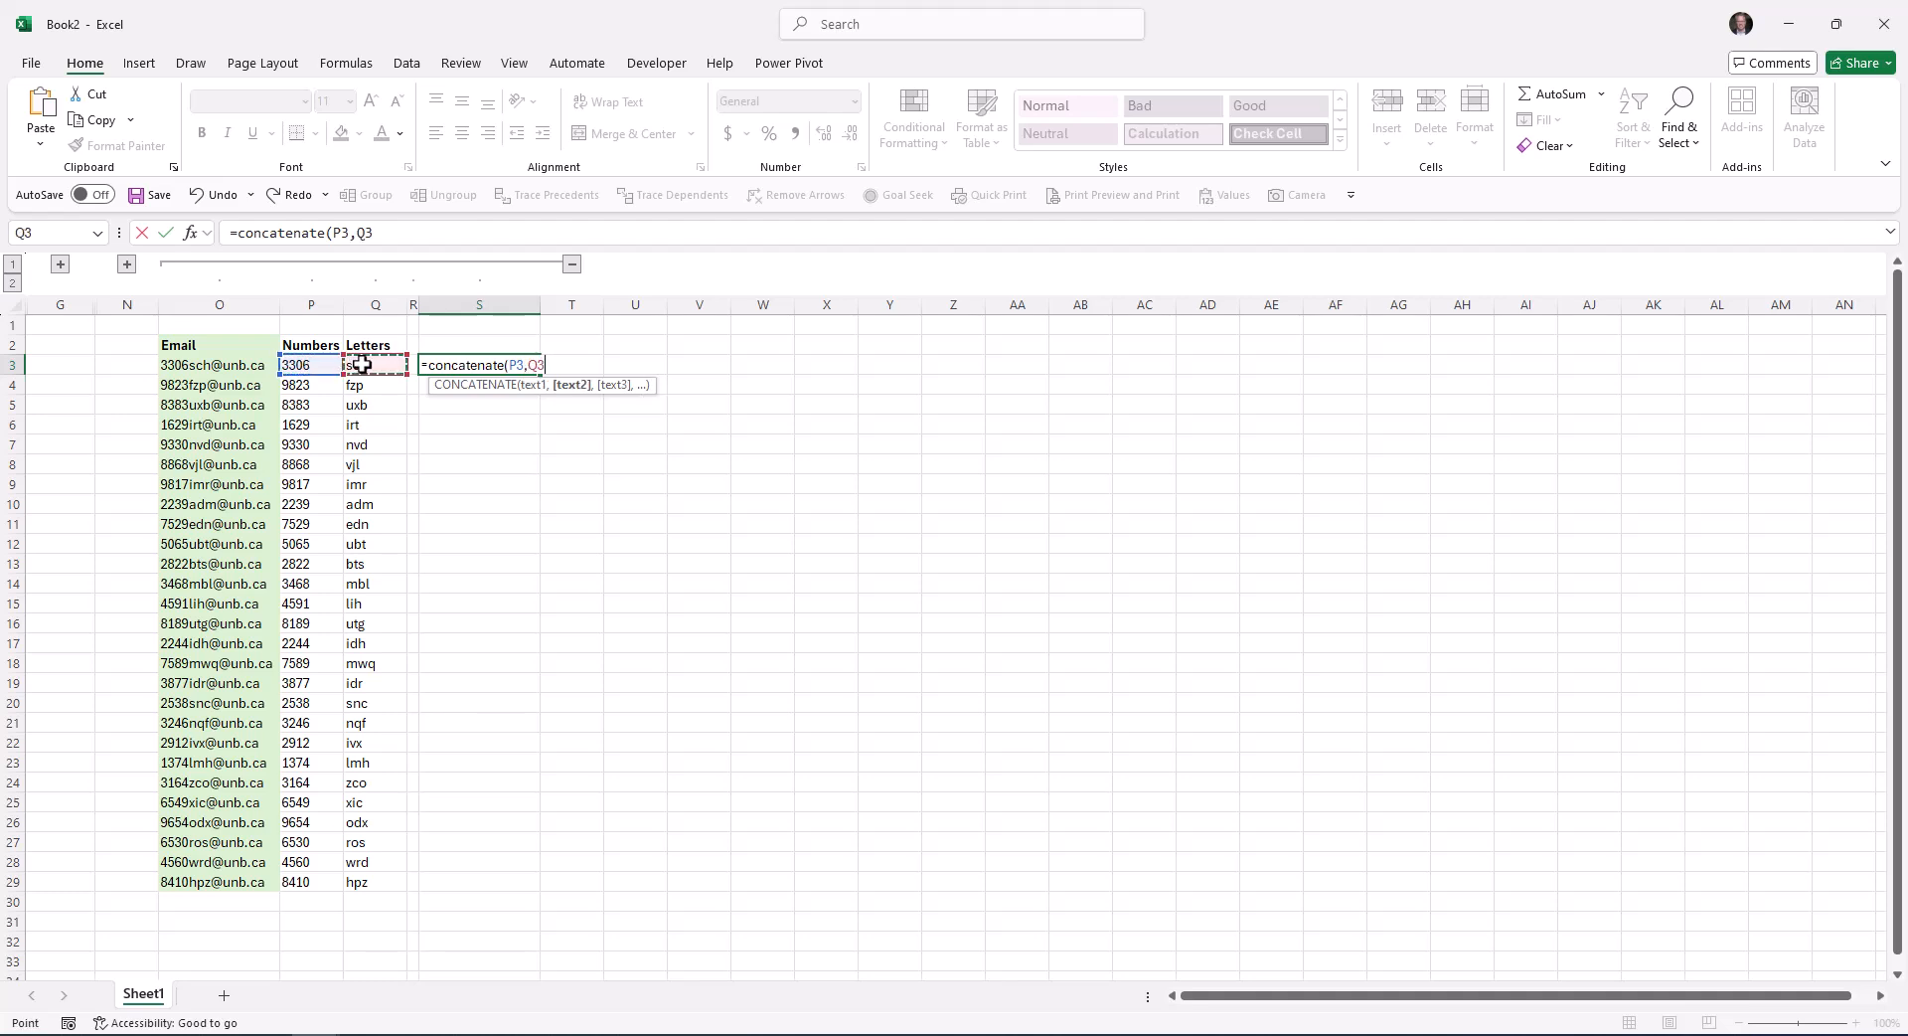
{"action": "type", "text": ","}
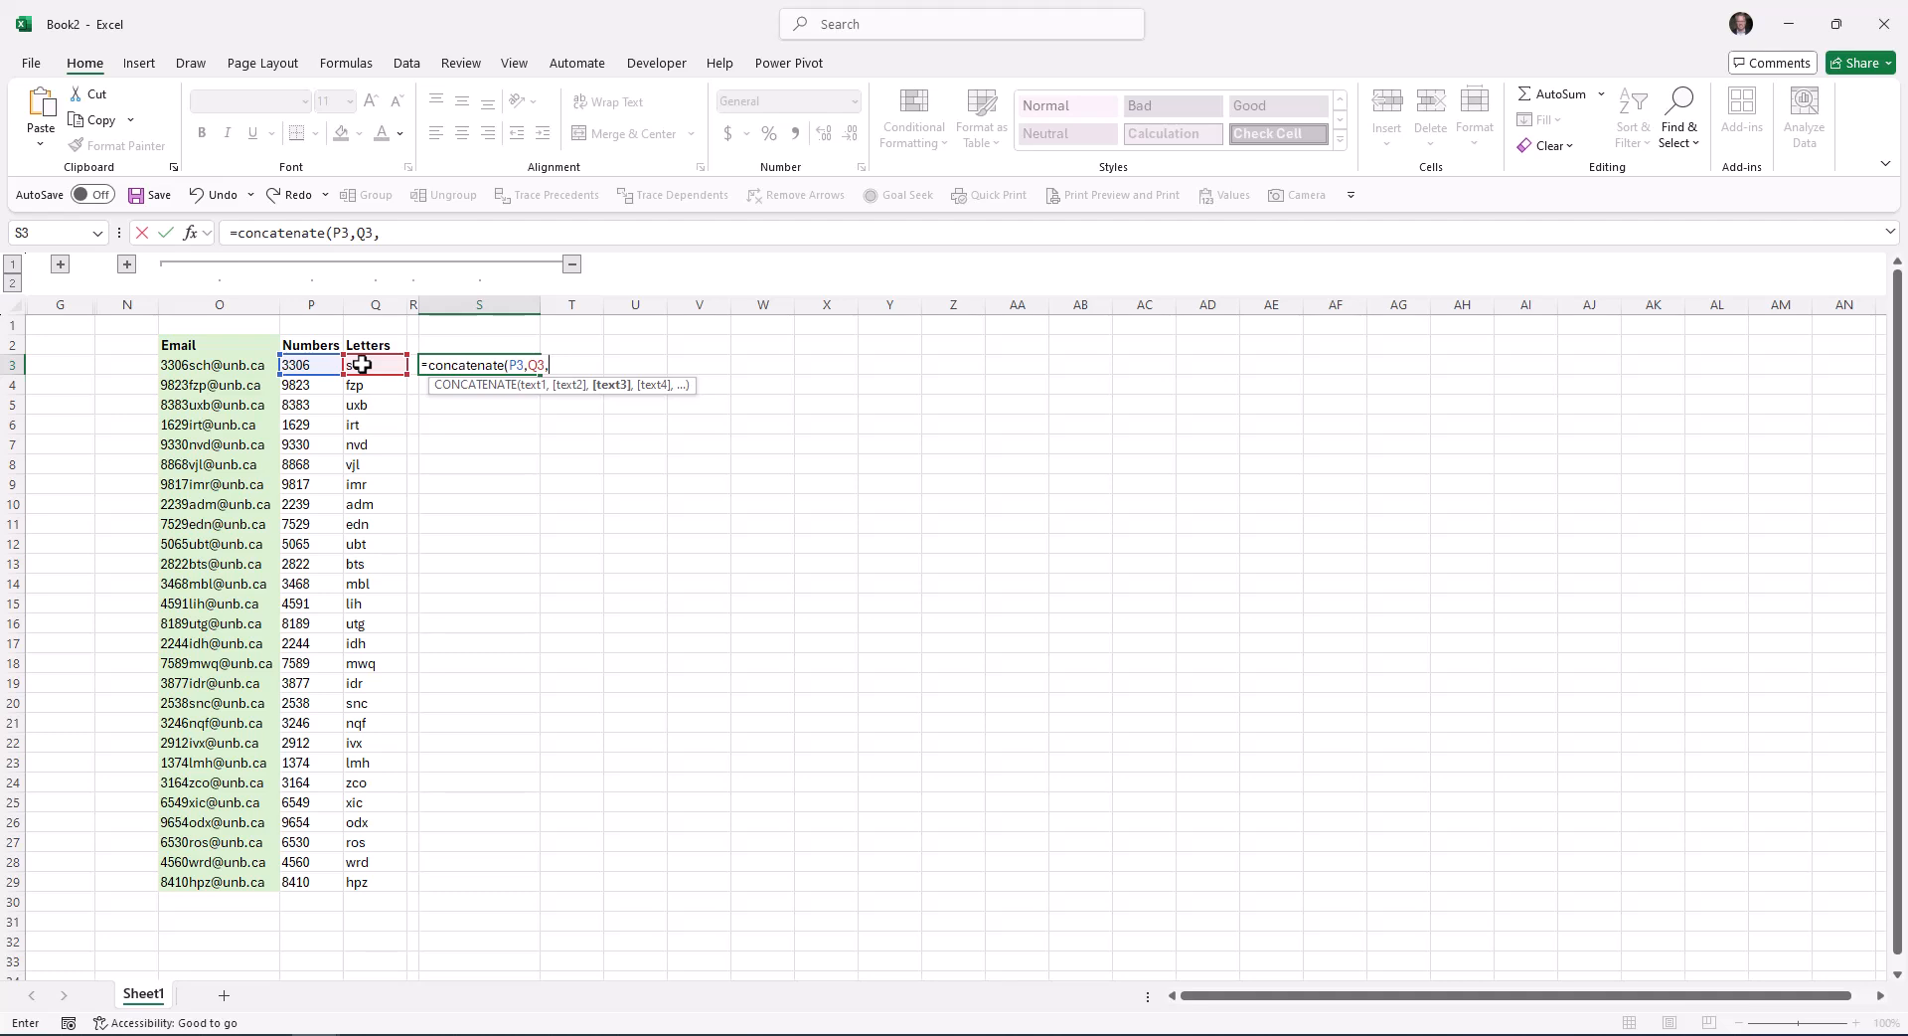
{"action": "type", "text": "\"@unb.ca"}
{"action": "key", "text": "Return"}
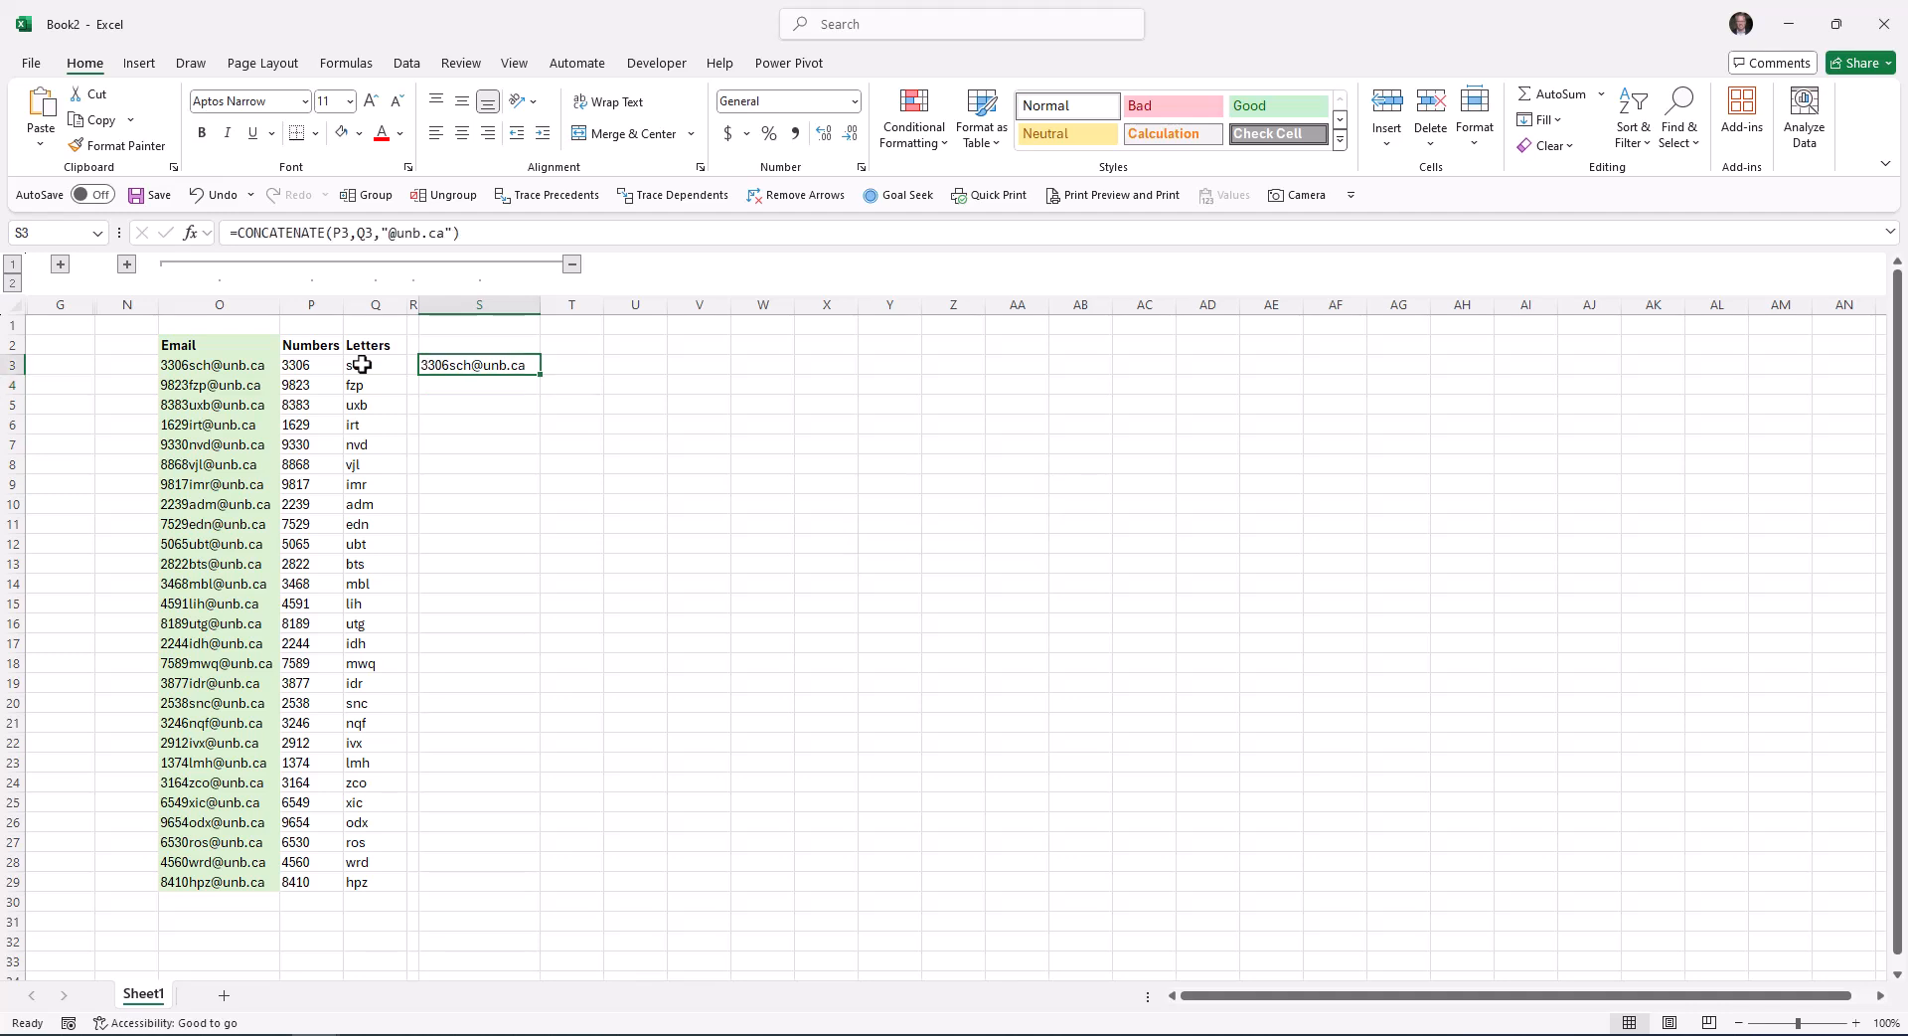
{"action": "left_click_drag", "start_coordinate": [540, 373], "coordinate": [538, 893]}
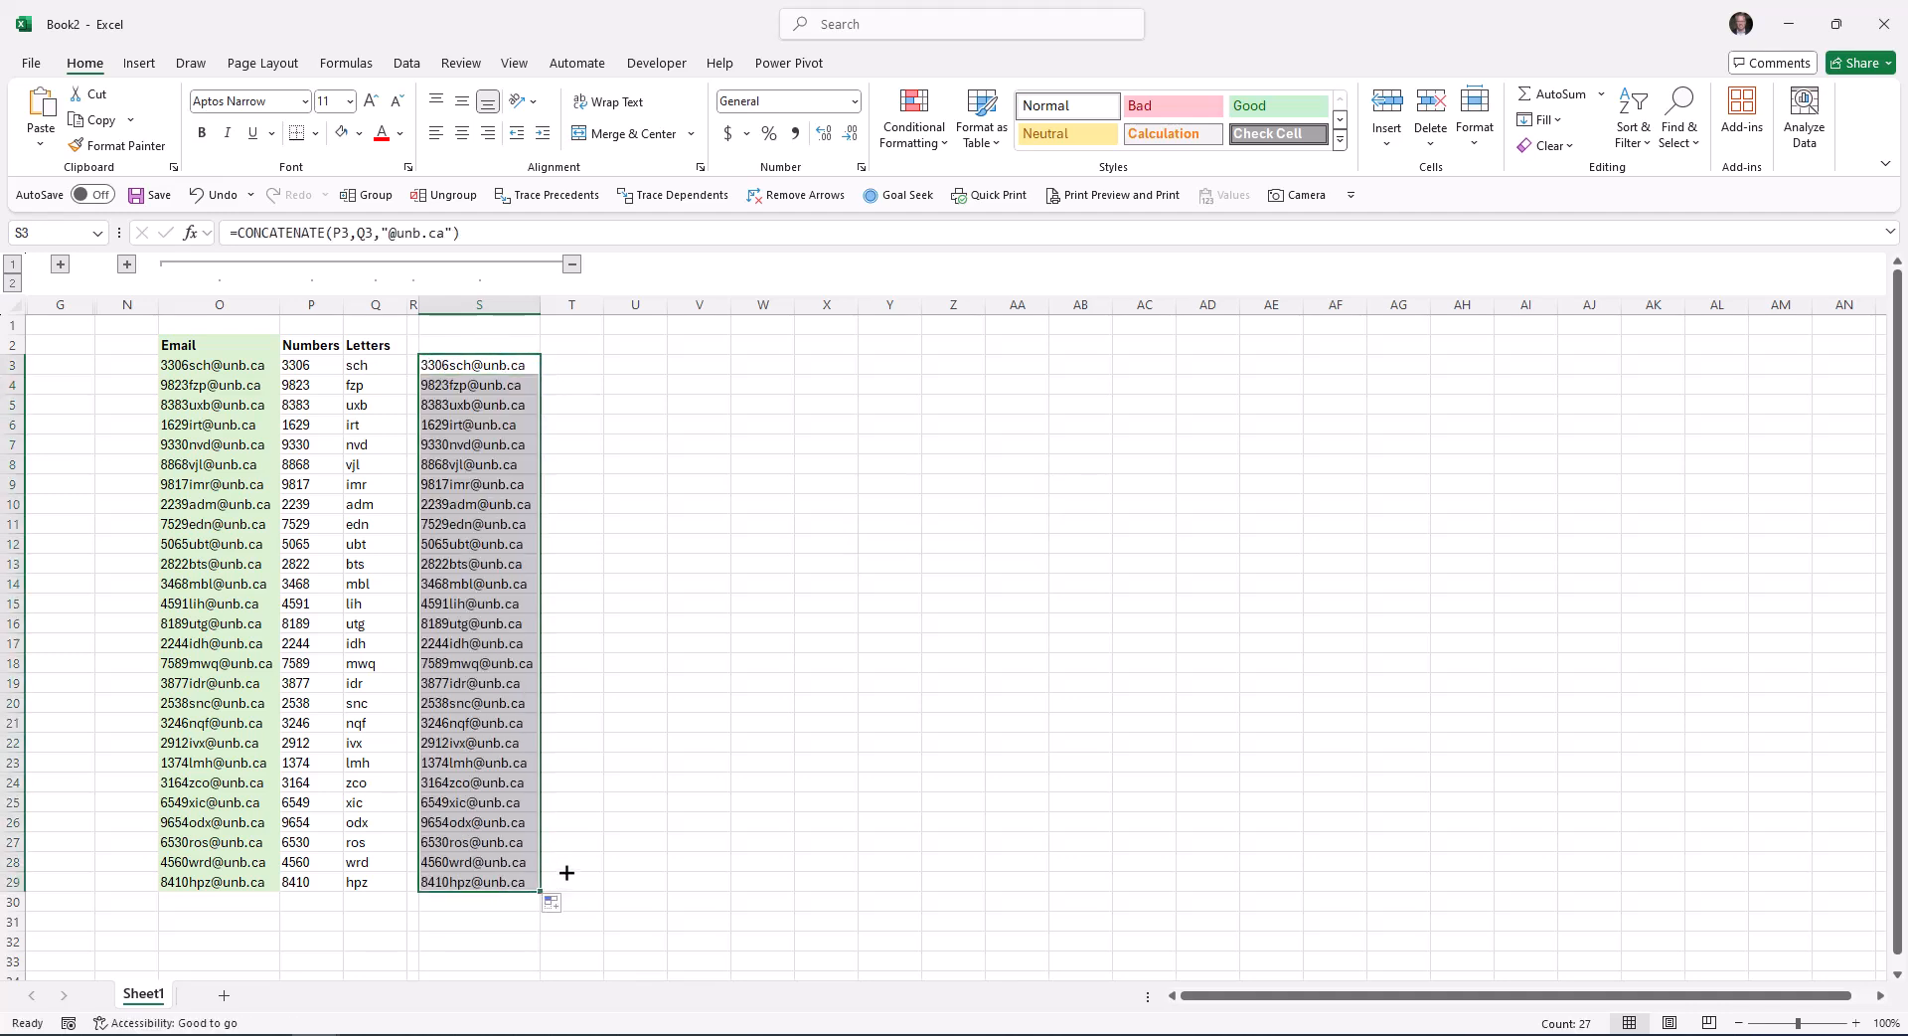
Step: Enter the header "Email" in S2 above the rebuilt addresses
{"action": "left_click", "coordinate": [434, 343]}
{"action": "type", "text": "Email"}
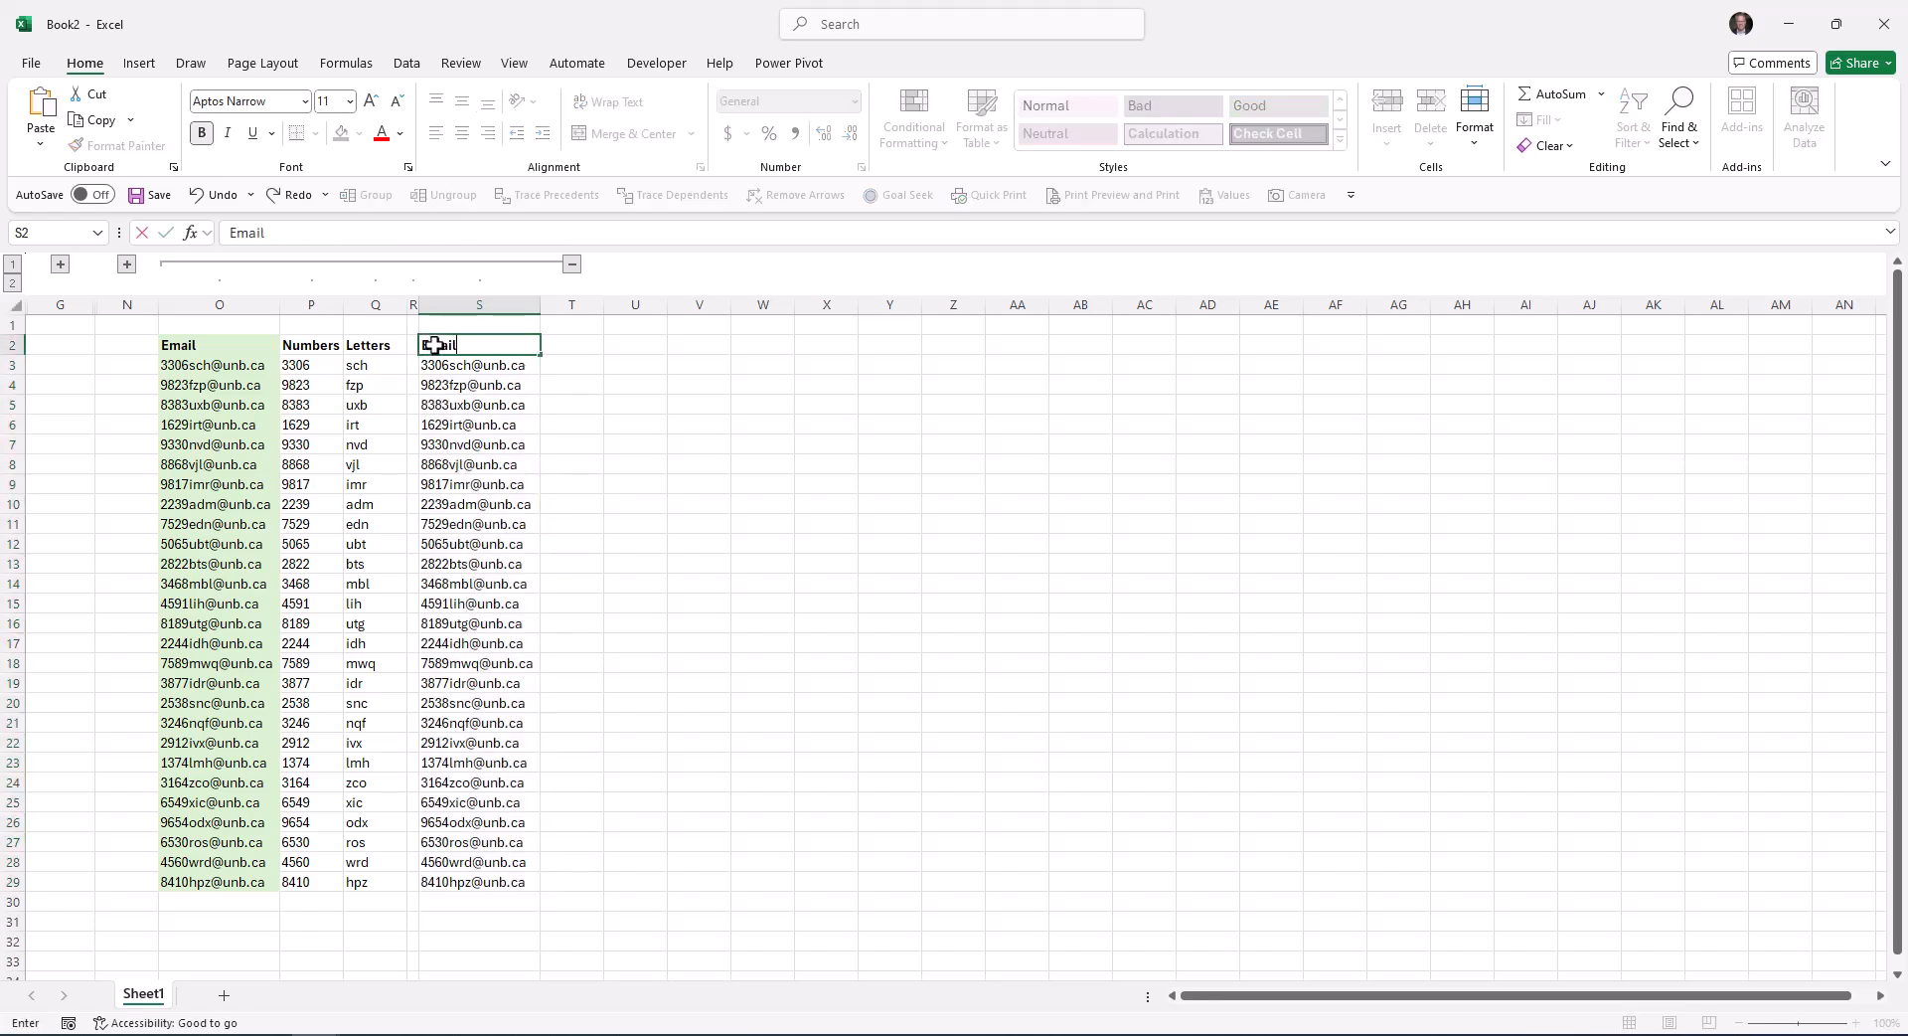
{"action": "key", "text": "Return"}
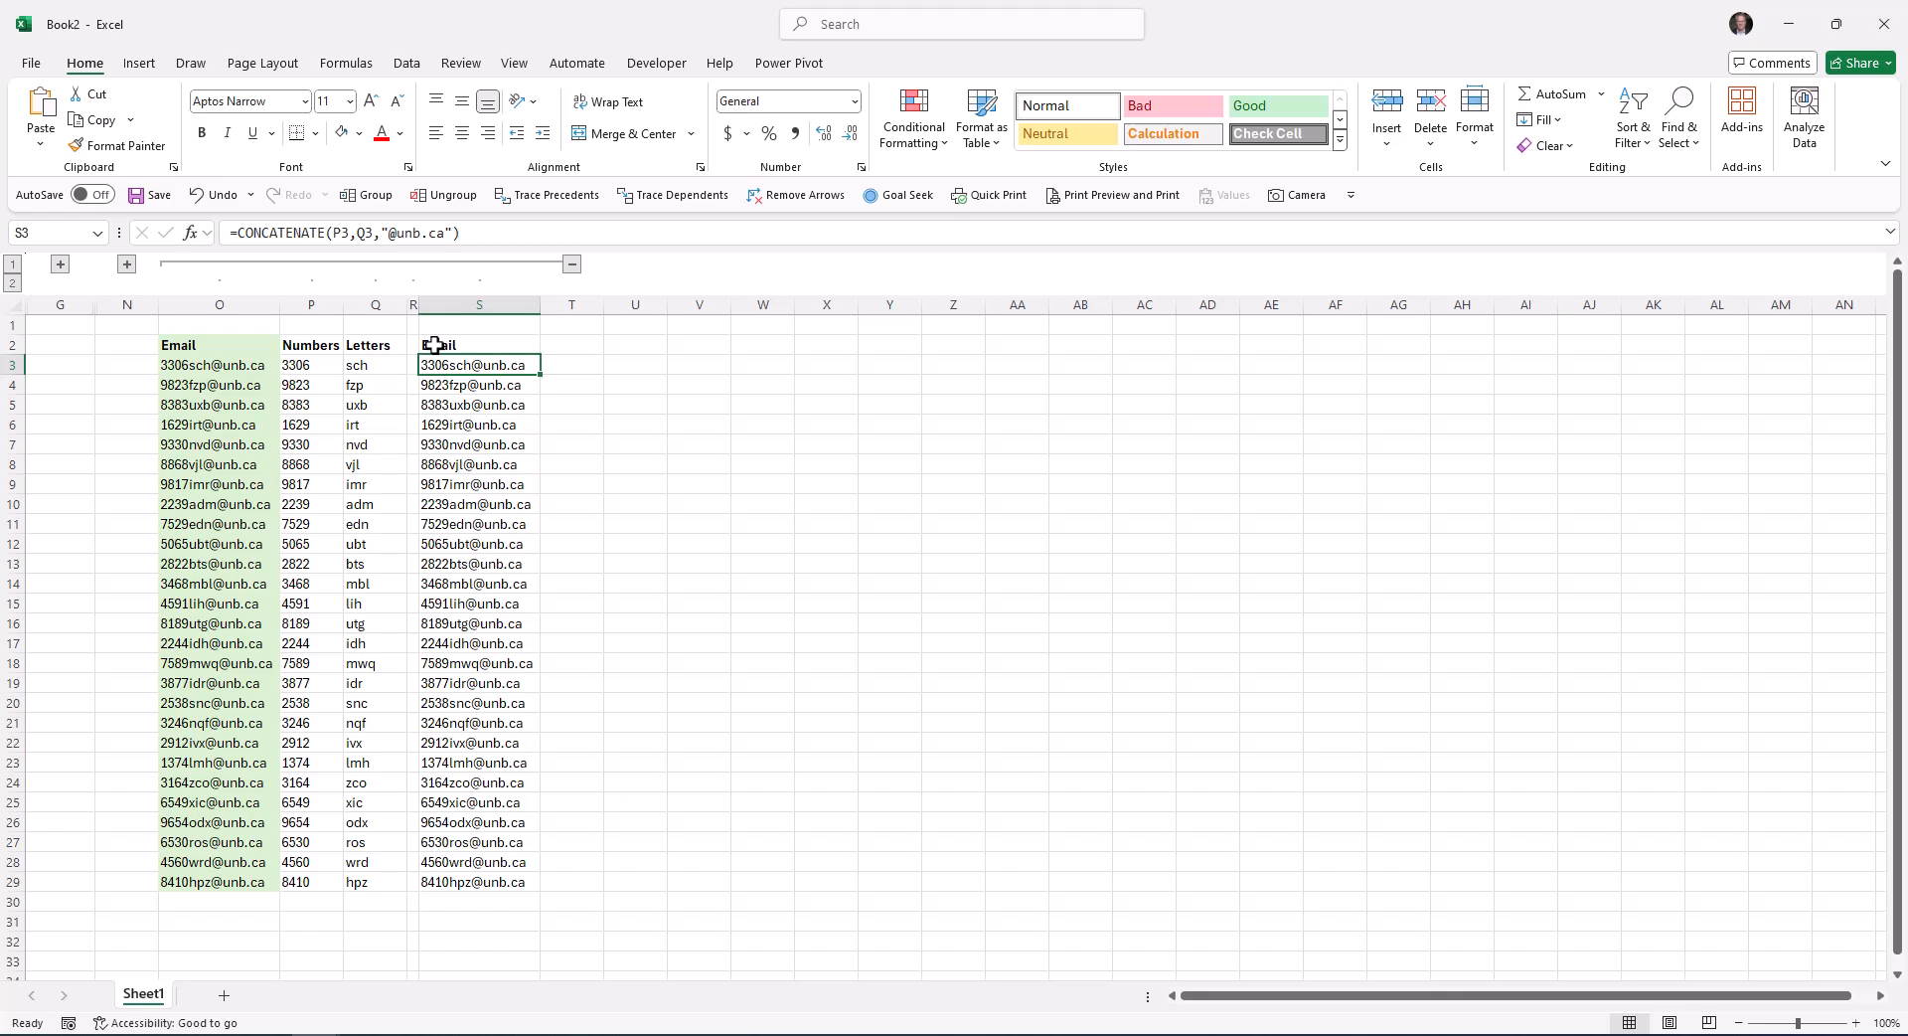